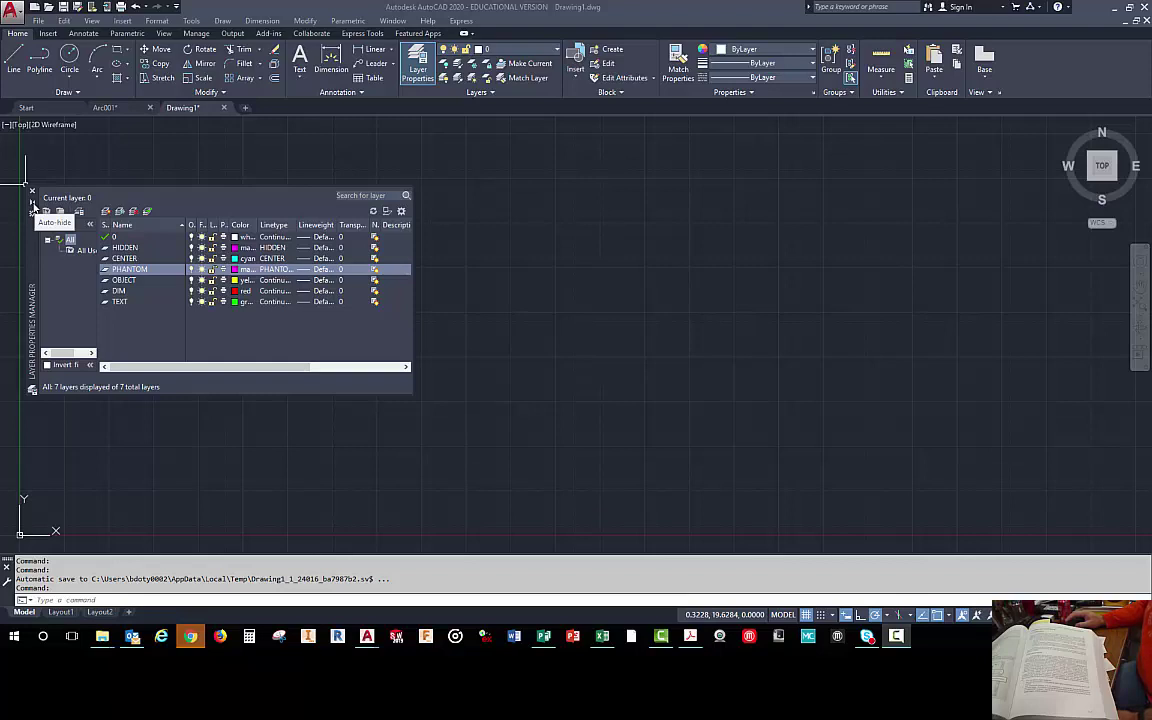
# - Collapse the Layer Properties Manager by turning on its auto-hide and switch the drawing to Layout1
pyautogui.click(32, 203)
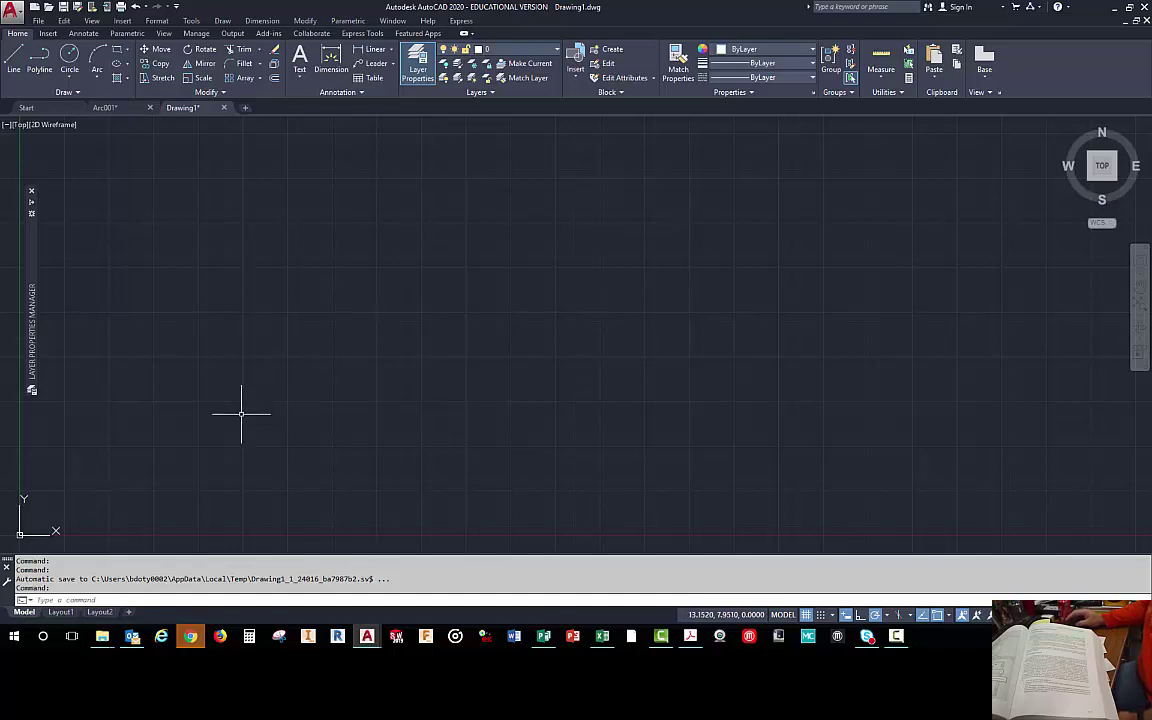
pyautogui.click(59, 613)
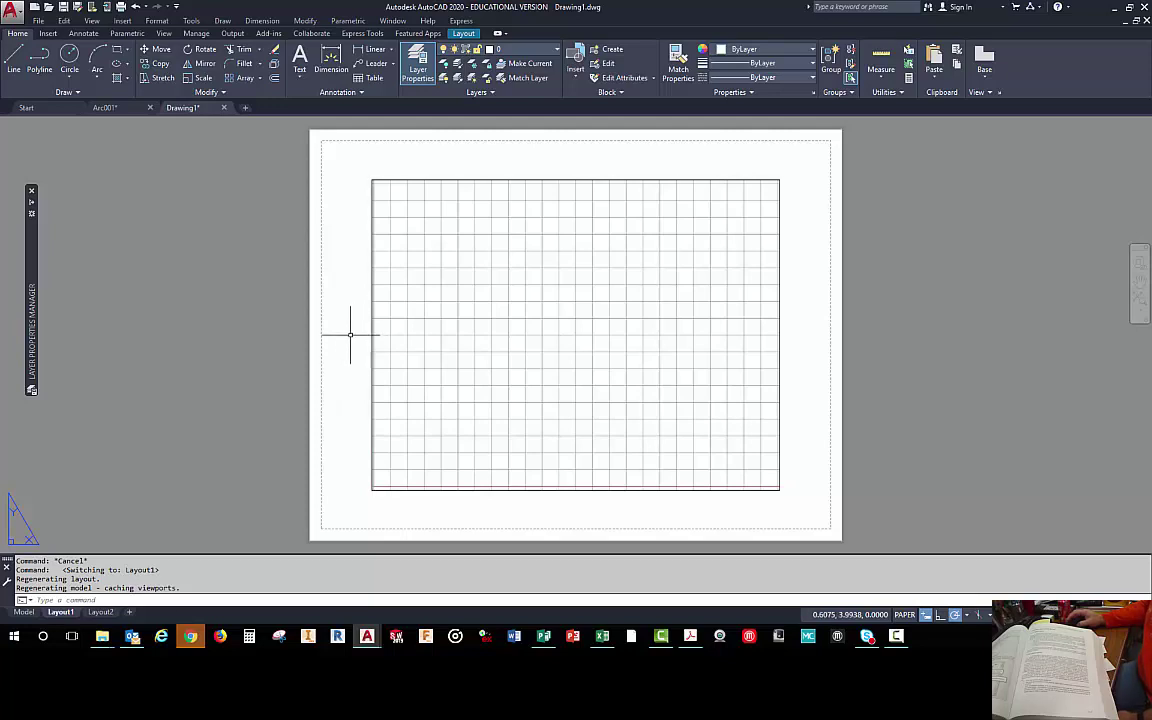
# - Set the uniform background color of the sheet/layout context to Black in the display options and apply it
pyautogui.rightClick(352, 333)
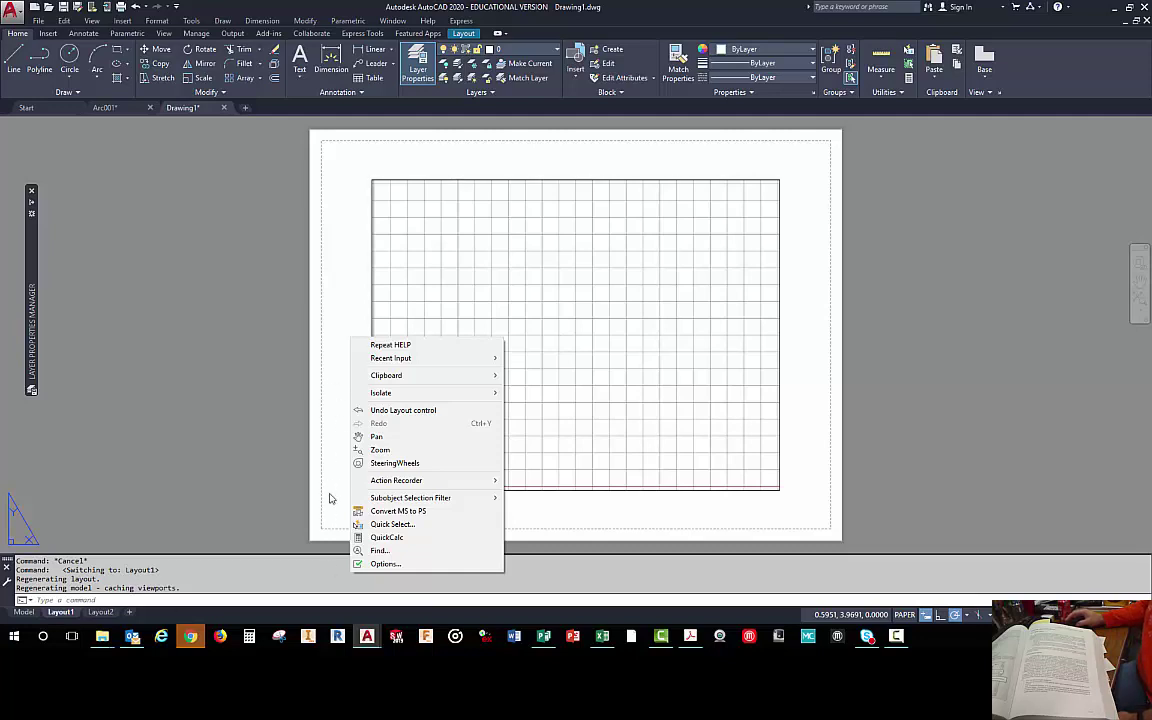
pyautogui.rightClick(337, 415)
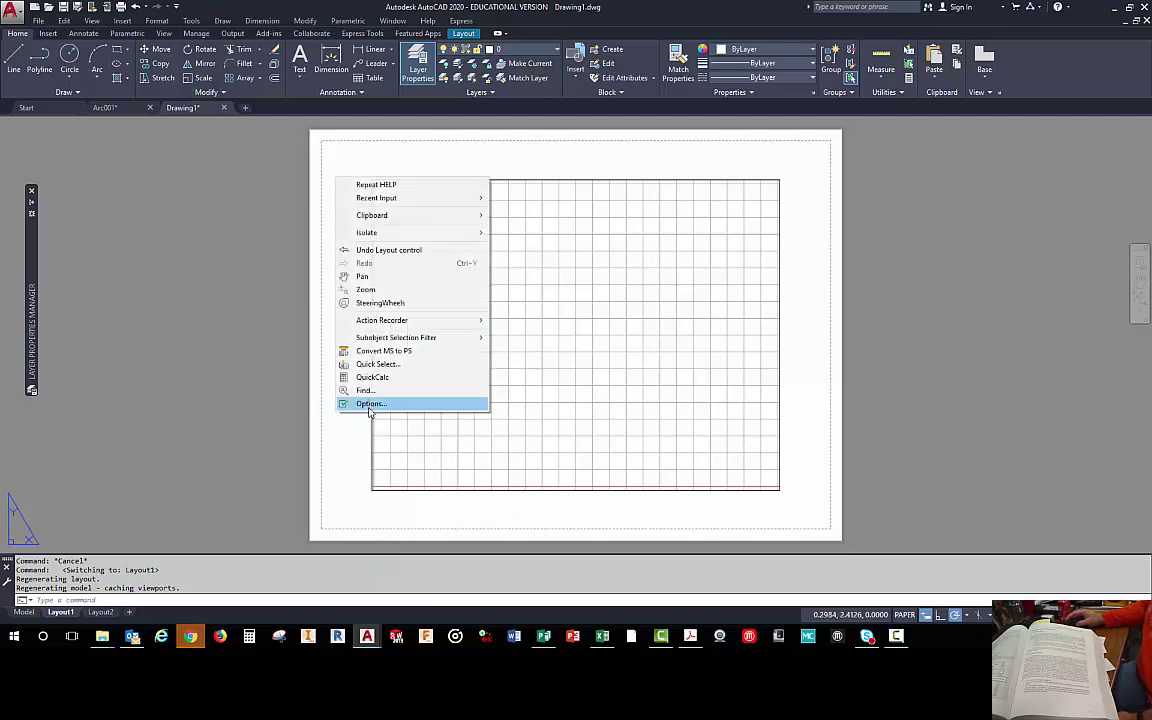
pyautogui.click(368, 405)
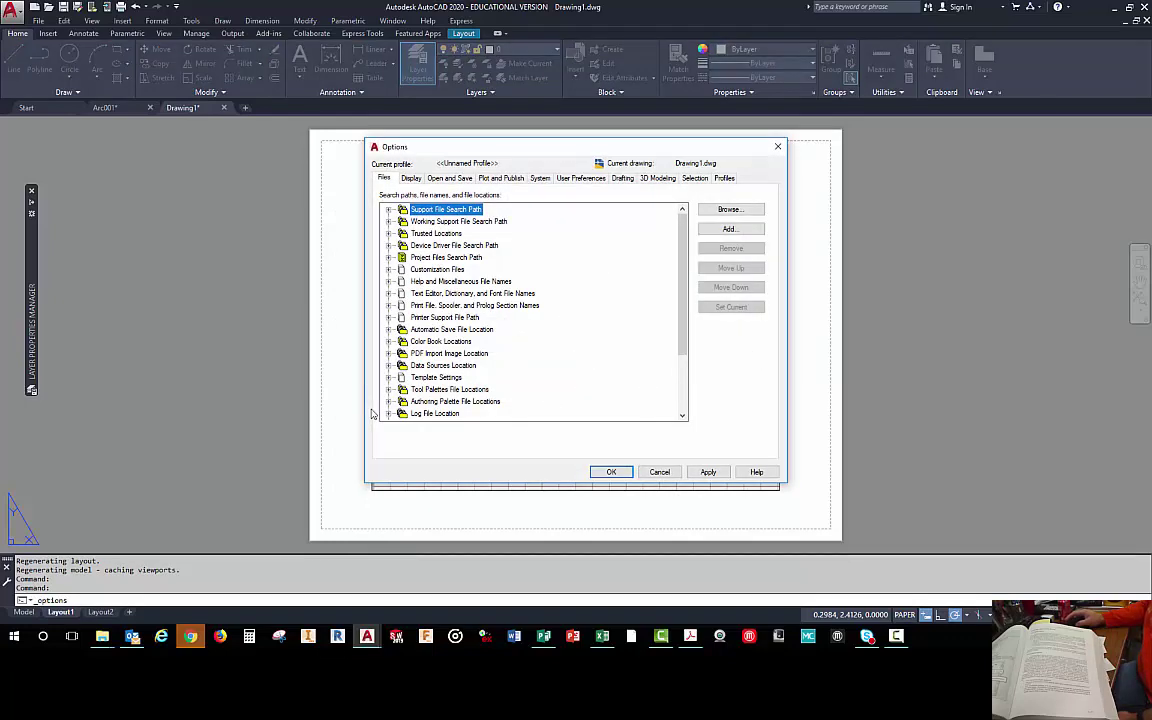
pyautogui.click(411, 178)
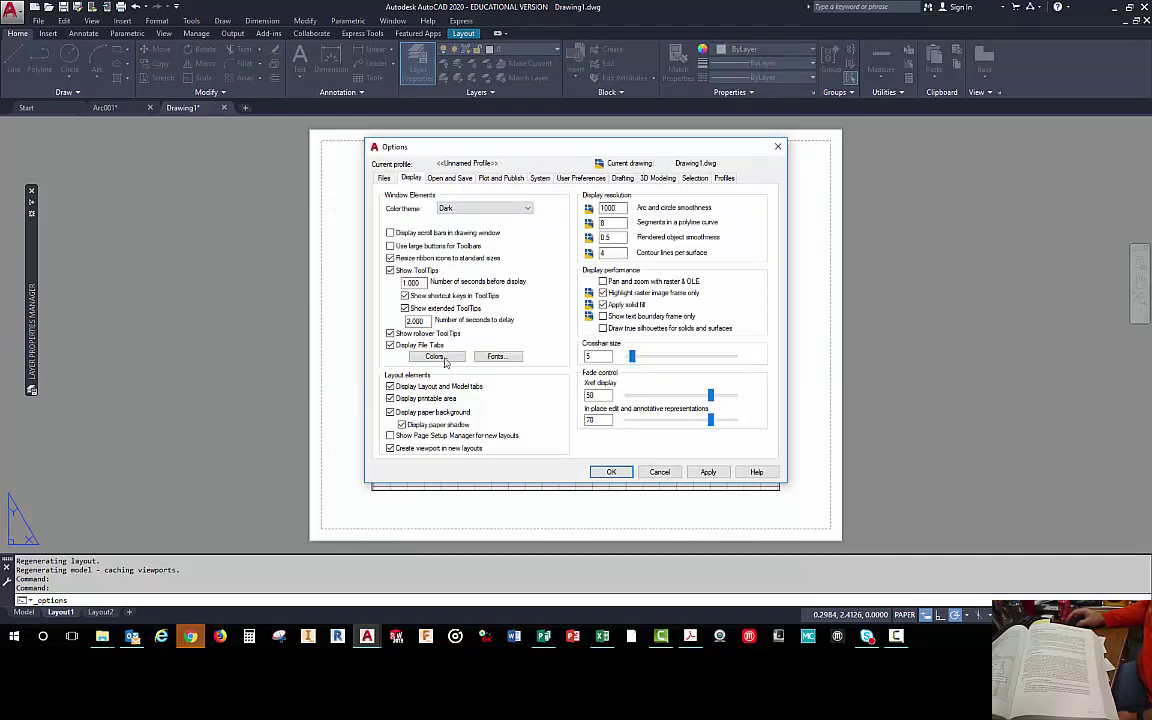
pyautogui.click(434, 357)
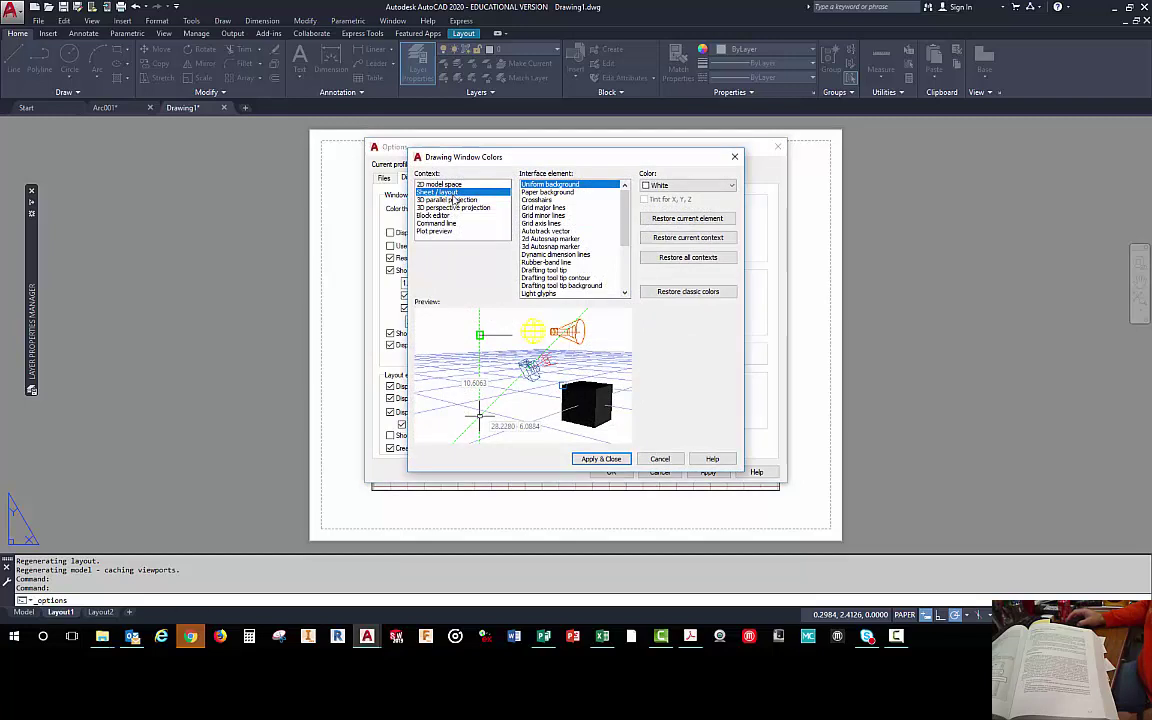
pyautogui.click(684, 188)
pyautogui.click(661, 272)
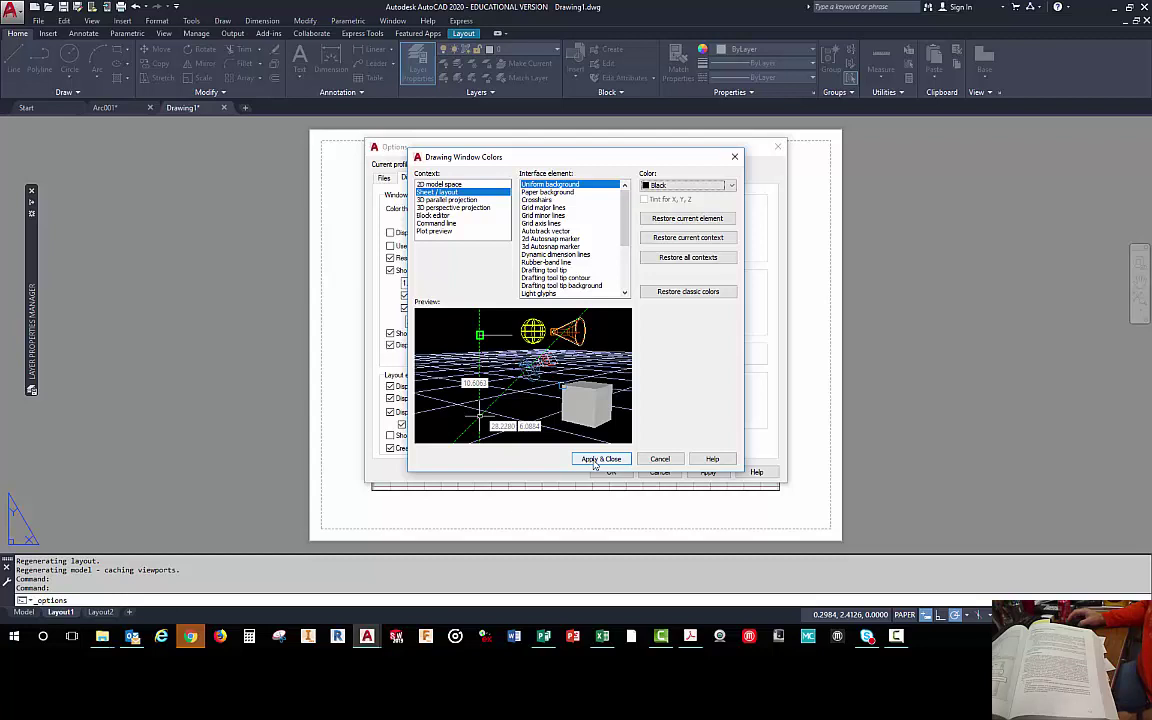
pyautogui.click(599, 459)
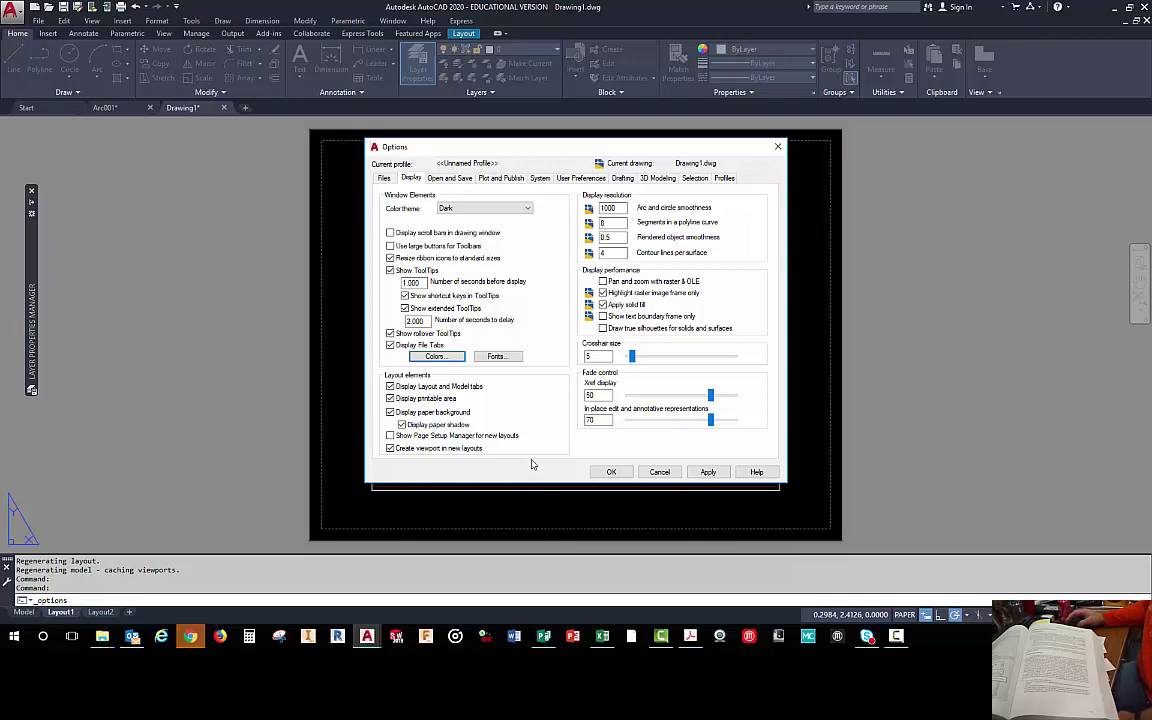
pyautogui.click(610, 473)
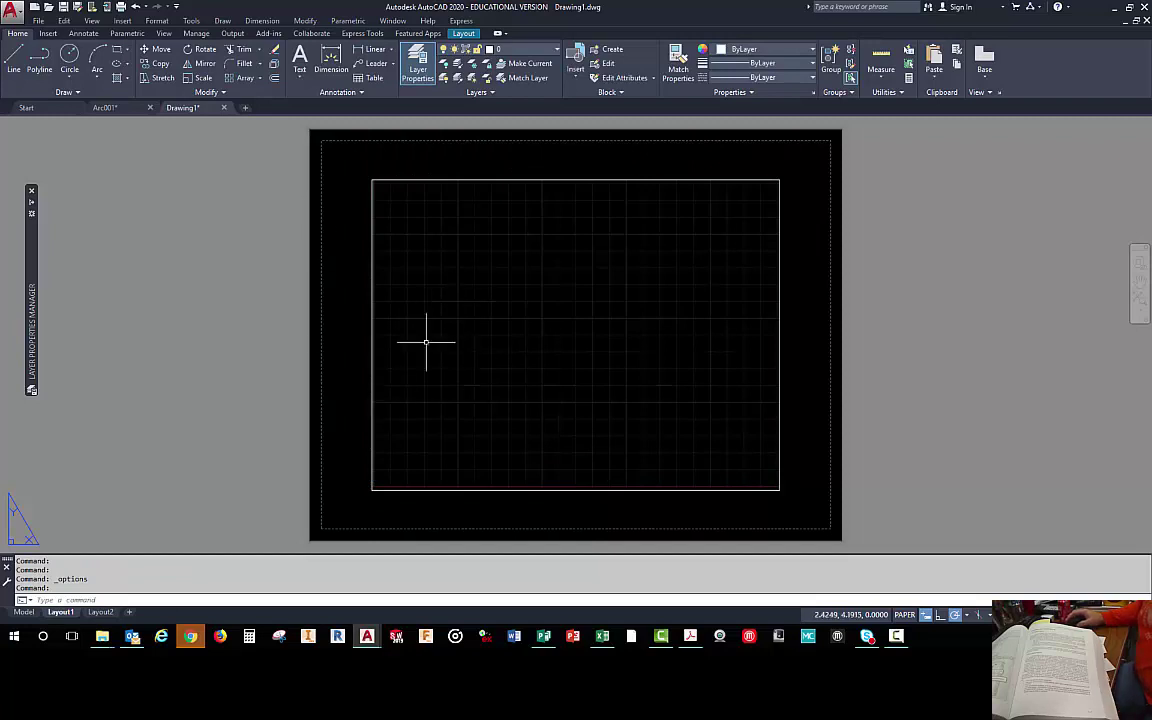
# - Compare the backgrounds of model space, Layout1 and Layout2, finishing on Layout1
pyautogui.click(25, 613)
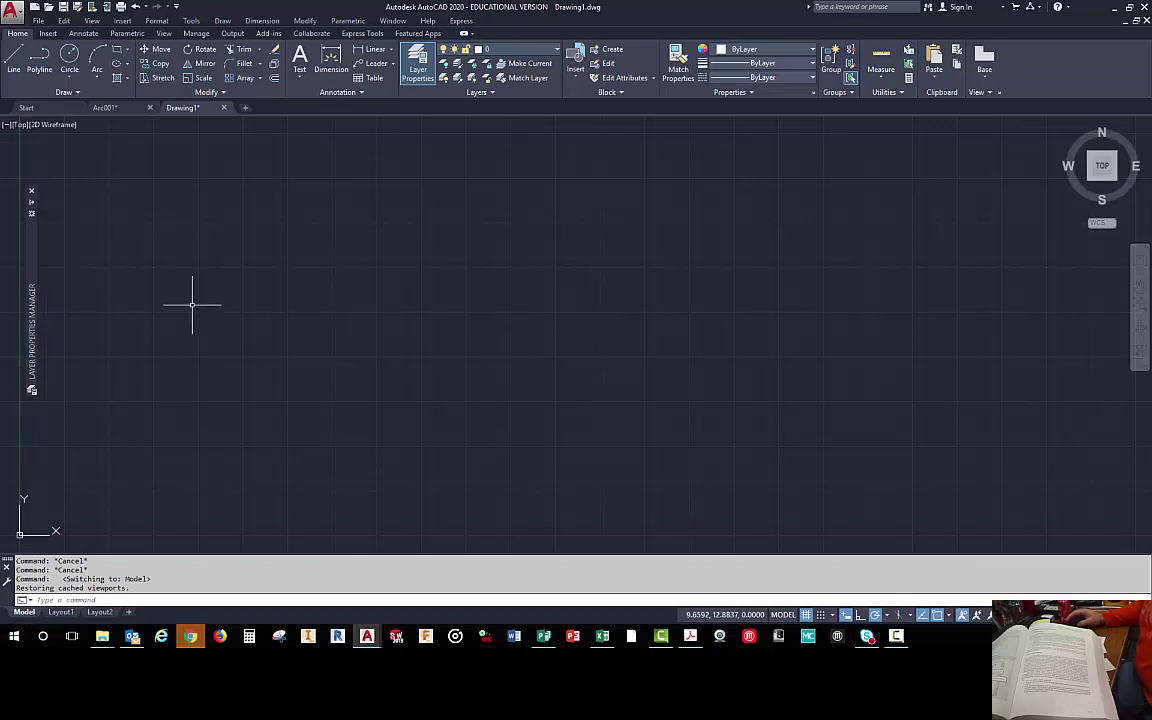
pyautogui.click(56, 612)
pyautogui.click(97, 612)
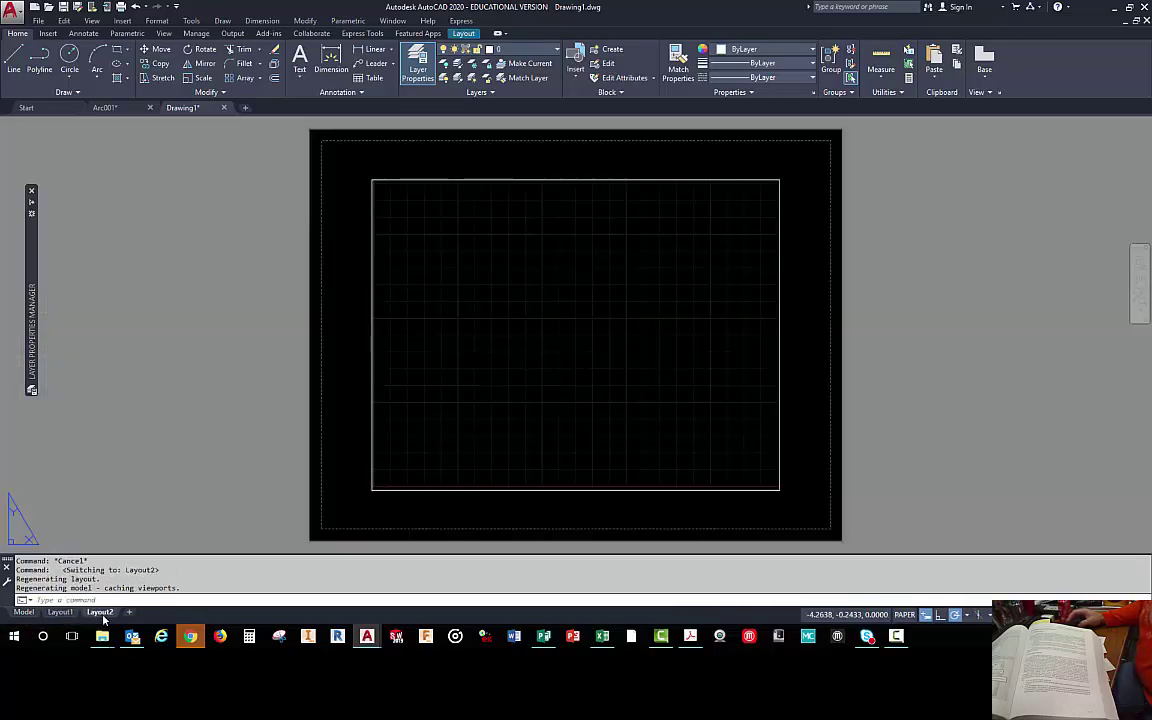
pyautogui.click(60, 612)
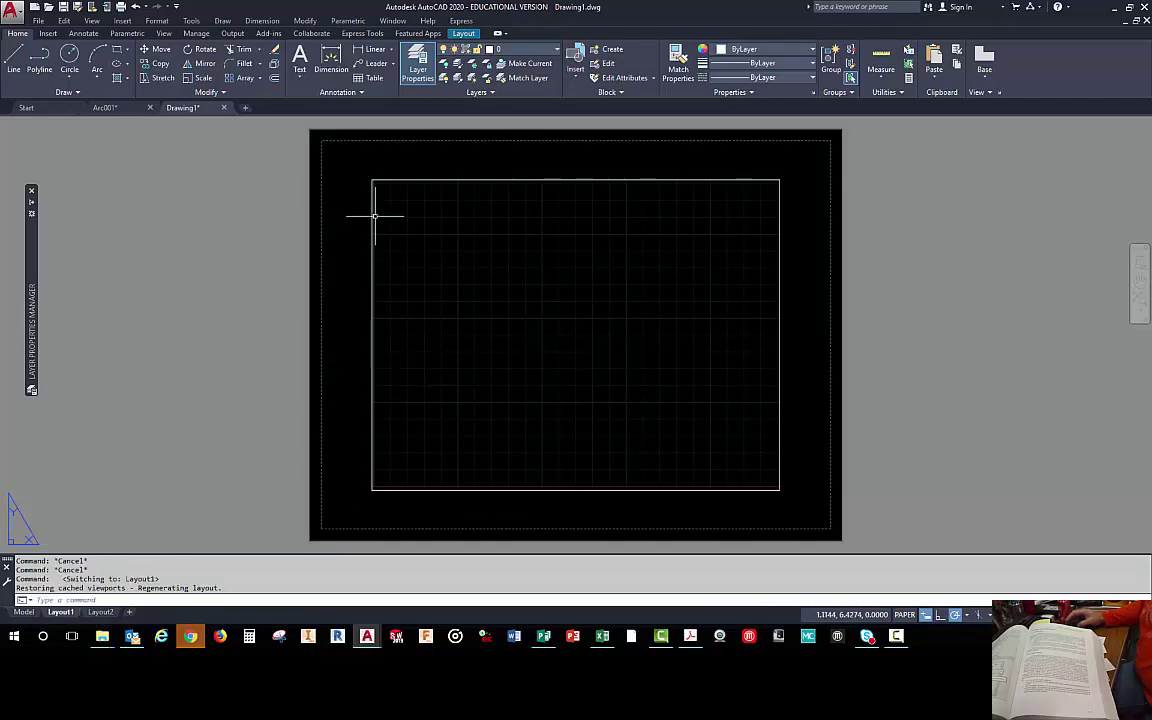
pyautogui.moveTo(371, 213)
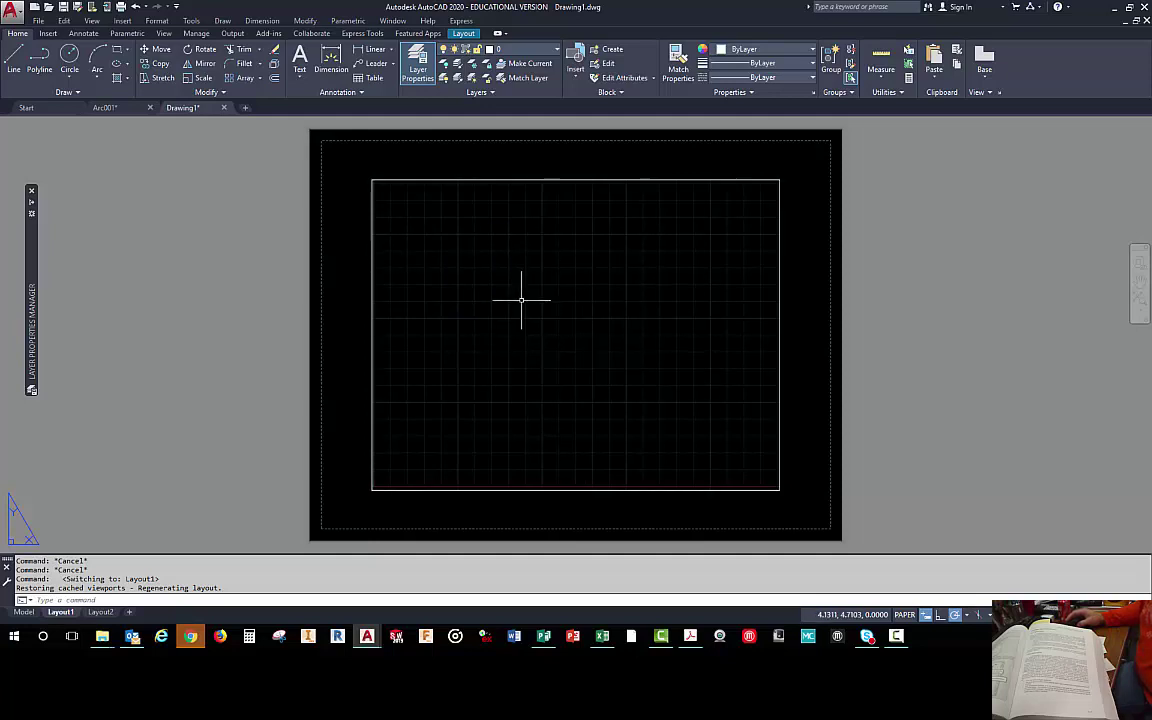
pyautogui.moveTo(26, 612)
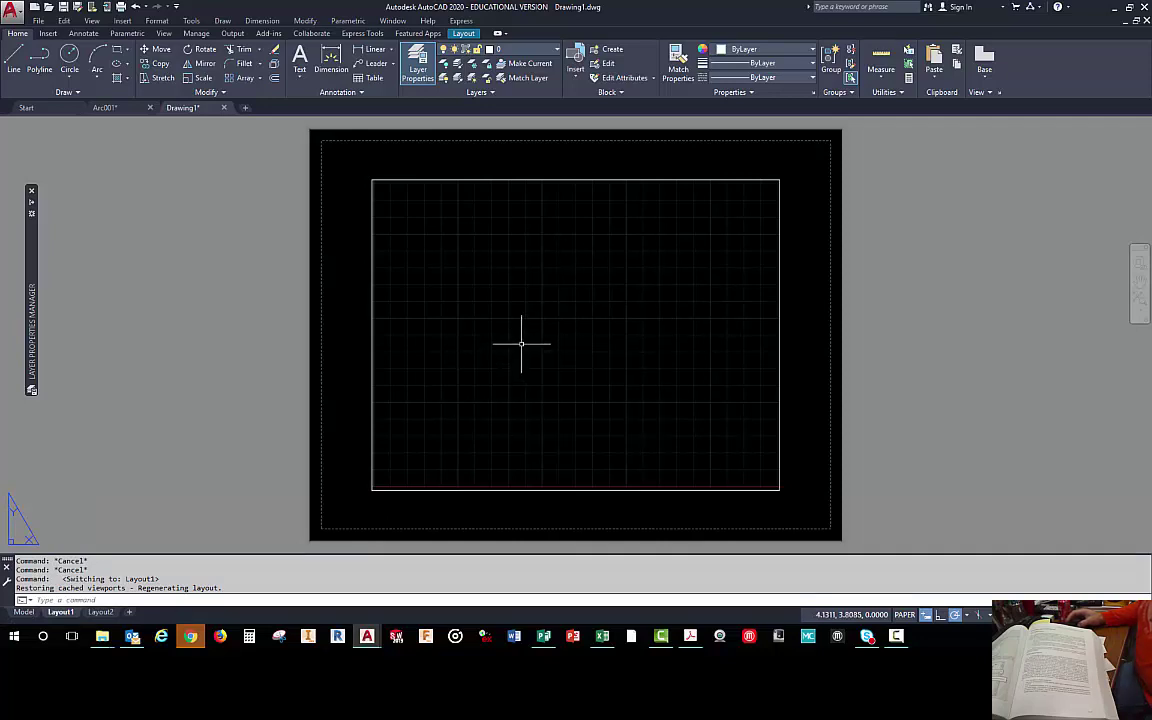
# - Activate model space inside Layout1's viewport and try out zooming and panning its contents
pyautogui.click(566, 309)
pyautogui.doubleClick(567, 309)
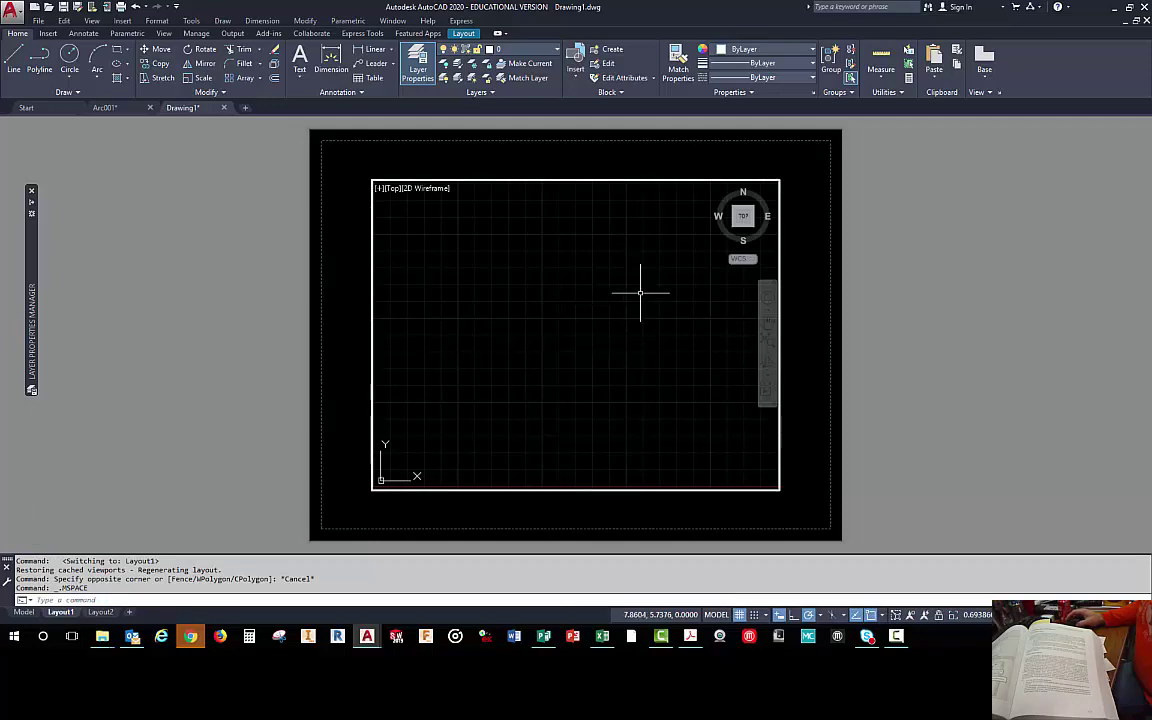
pyautogui.scroll(2, 566, 309)
pyautogui.moveTo(566, 309)
pyautogui.mouseDown(button='middle')
pyautogui.moveTo(489, 321)
pyautogui.moveTo(674, 303)
pyautogui.moveTo(569, 318)
pyautogui.mouseUp(button='middle')
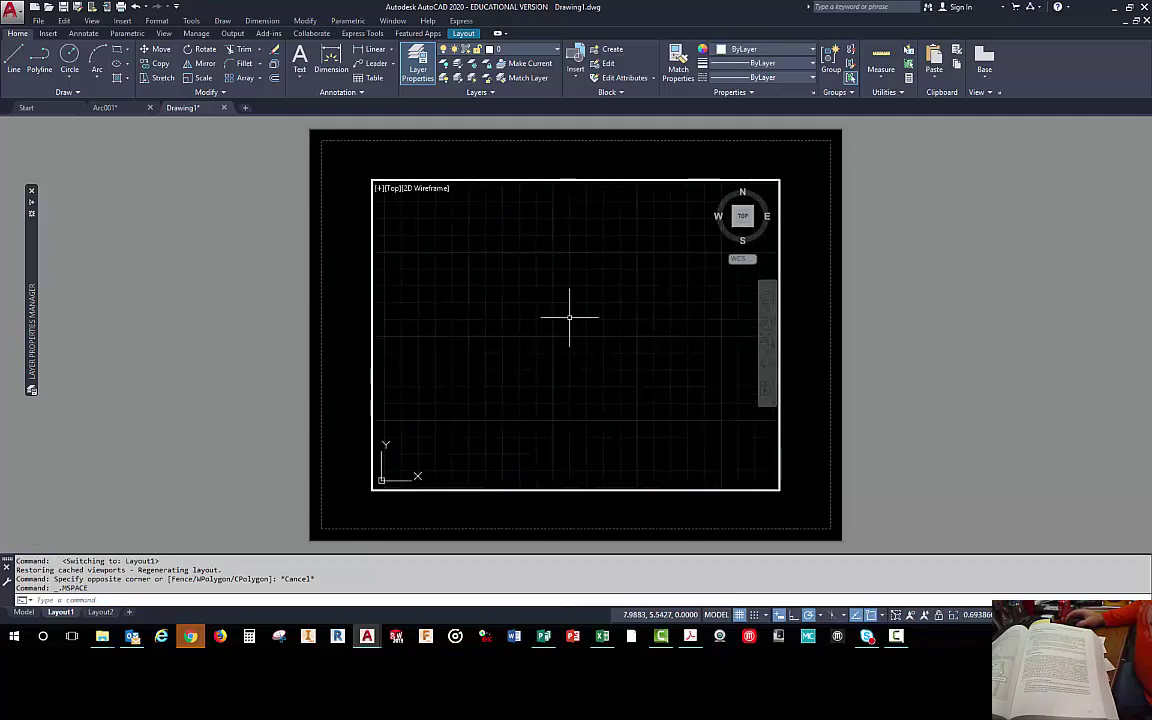
pyautogui.scroll(-4, 569, 318)
pyautogui.scroll(7, 569, 318)
pyautogui.scroll(-3, 570, 318)
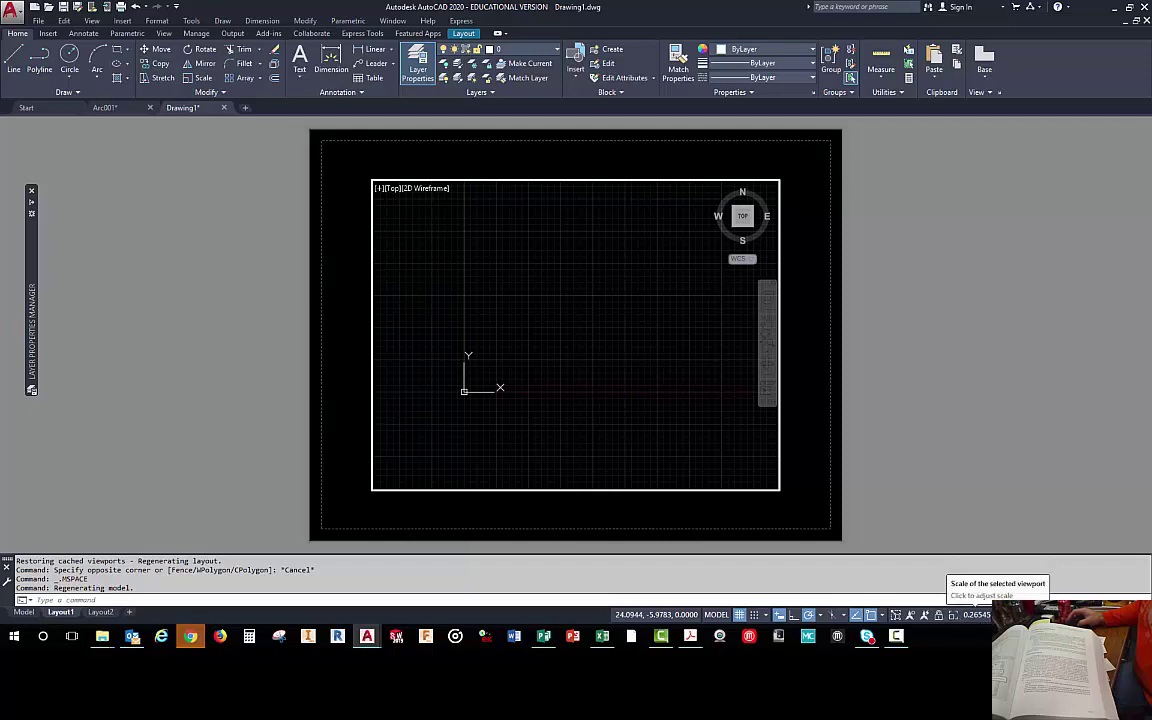
# - Review the available viewport scales and set the Layout1 viewport to 1:1
pyautogui.click(965, 614)
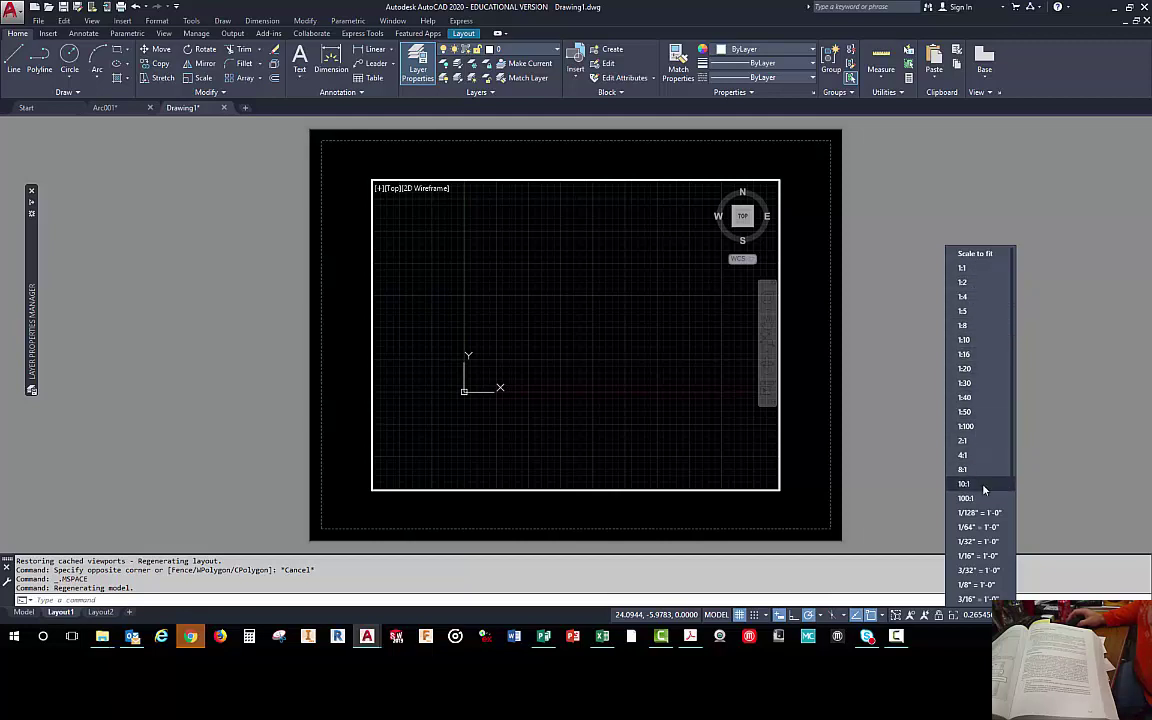
pyautogui.scroll(-4, 985, 500)
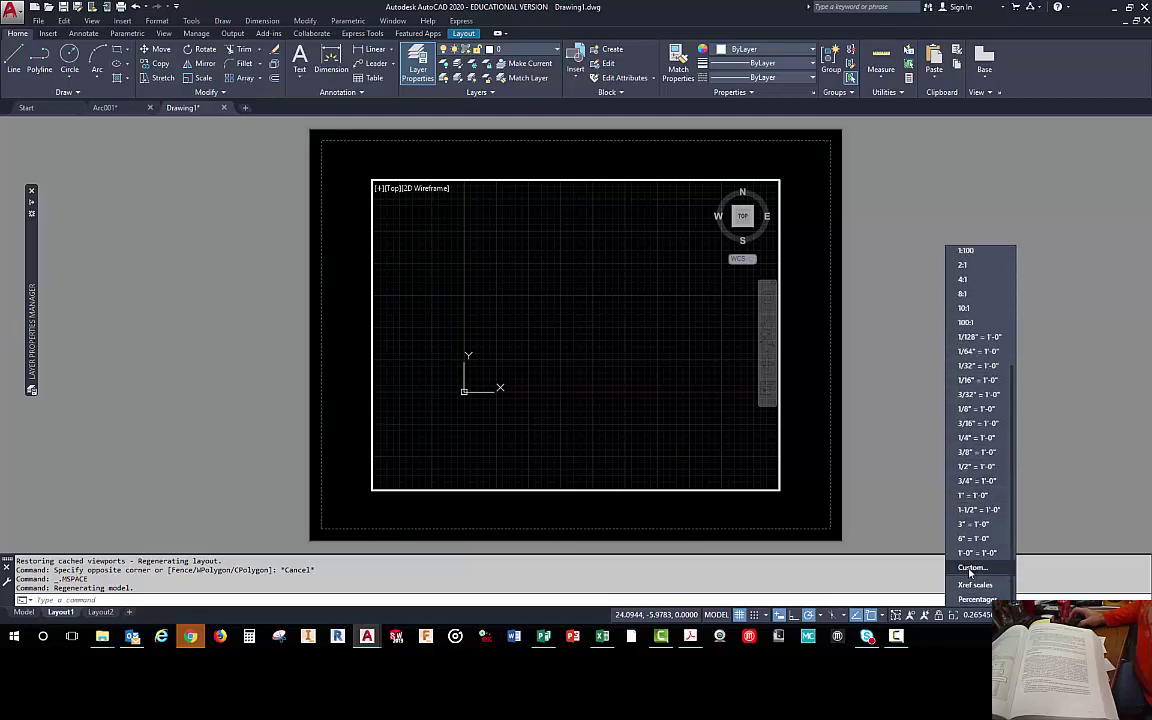
pyautogui.scroll(4, 975, 420)
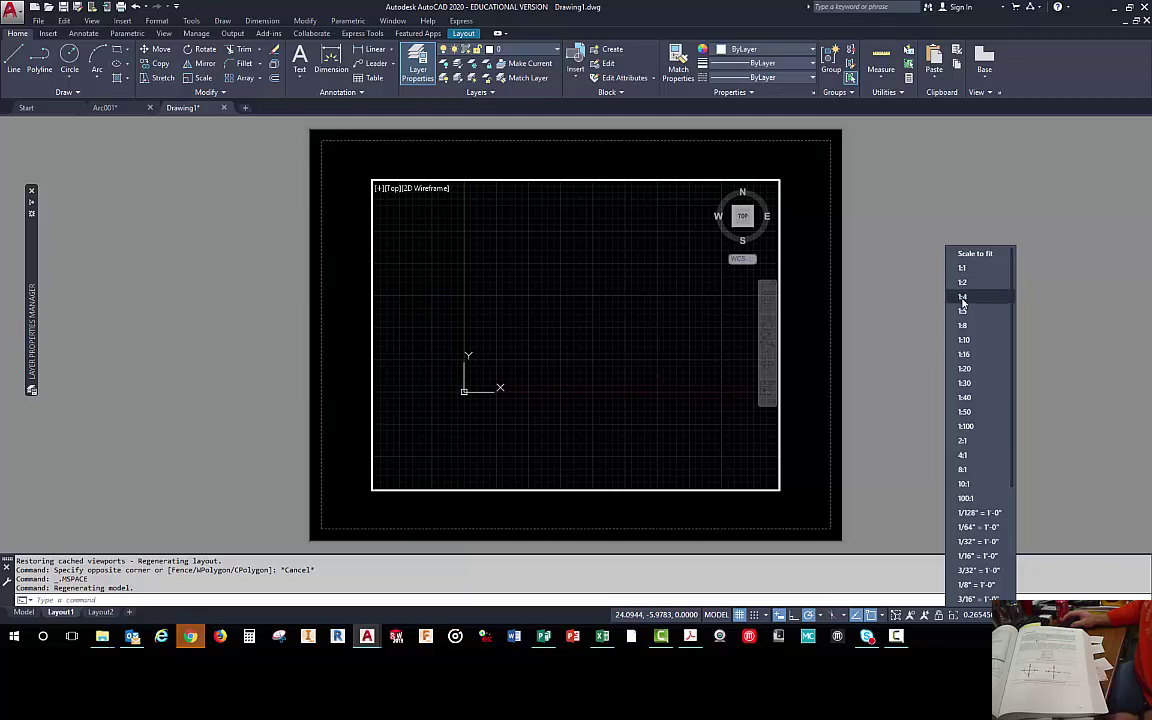
pyautogui.scroll(-2, 985, 470)
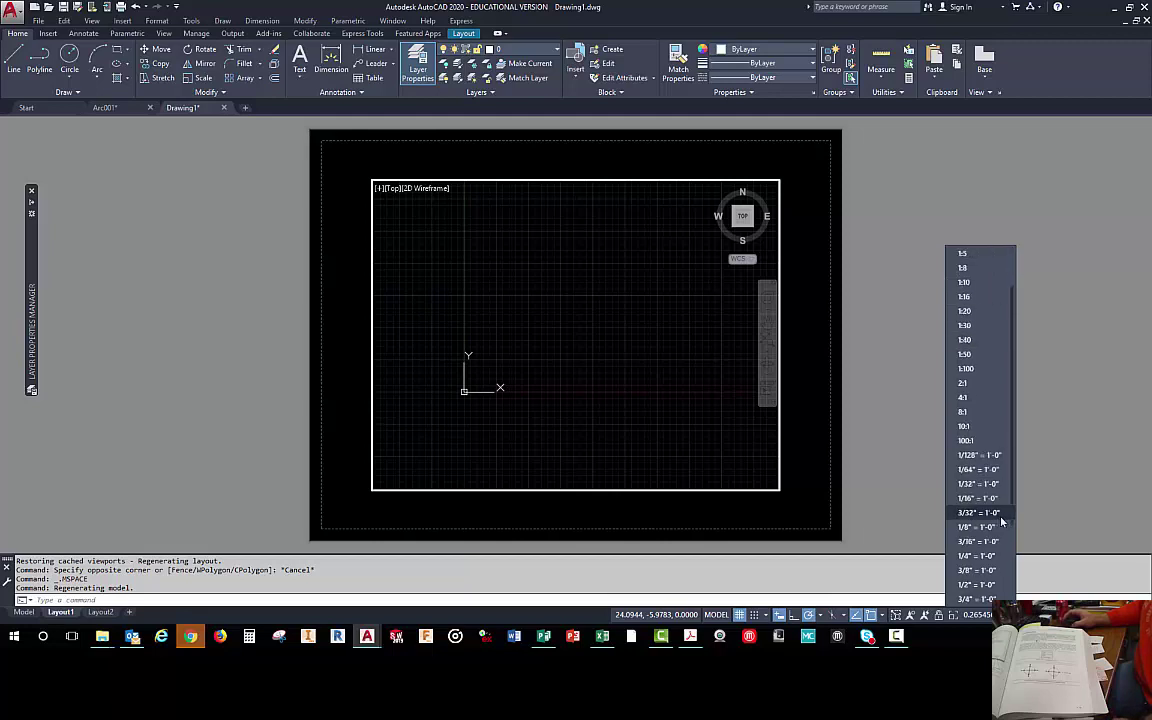
pyautogui.scroll(-3, 975, 490)
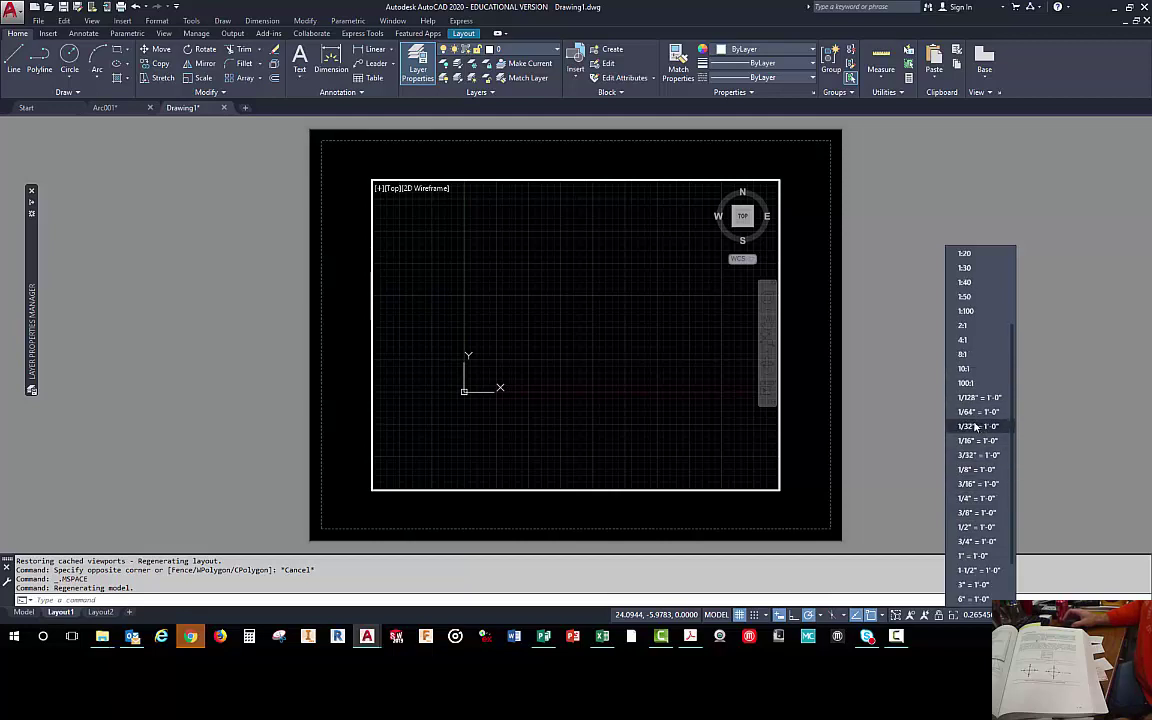
pyautogui.scroll(5, 965, 470)
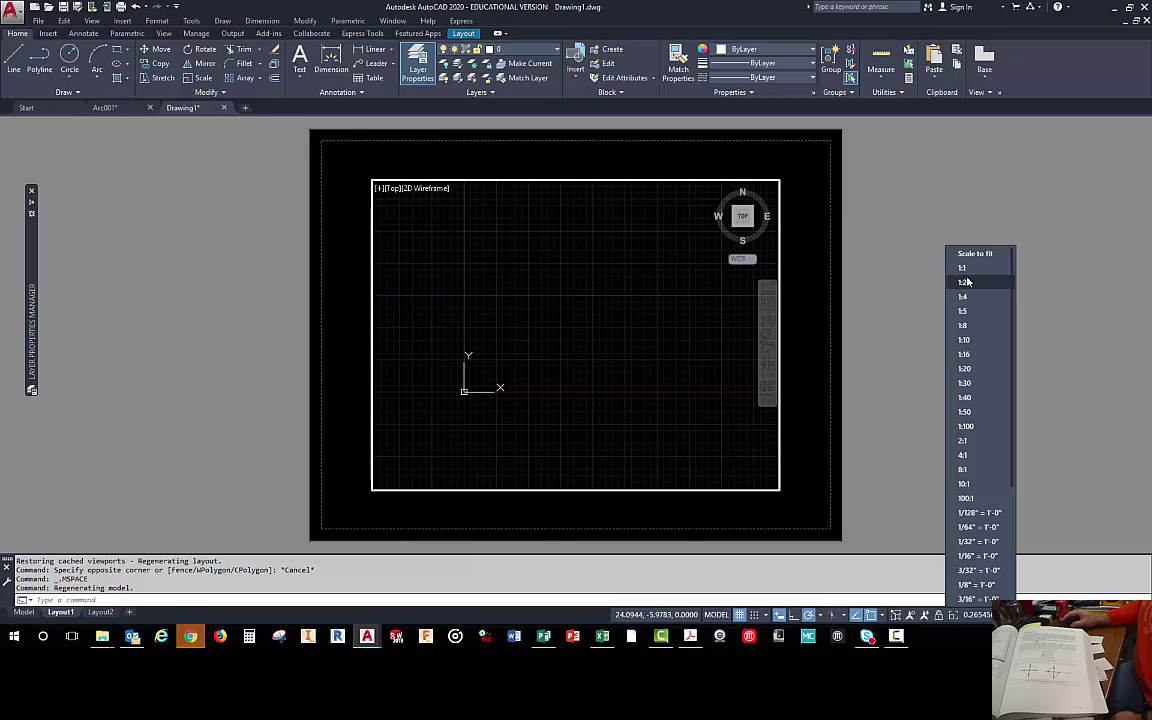
pyautogui.click(964, 284)
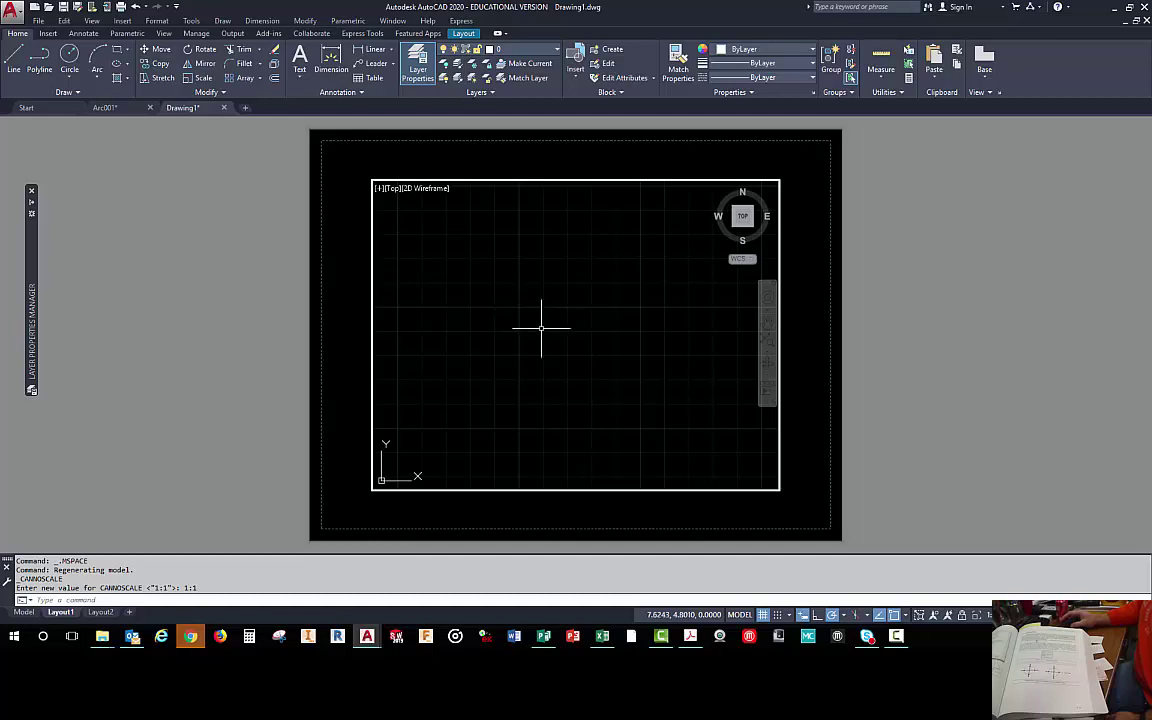
pyautogui.moveTo(540, 327); pyautogui.dragTo(589, 329, button='middle')
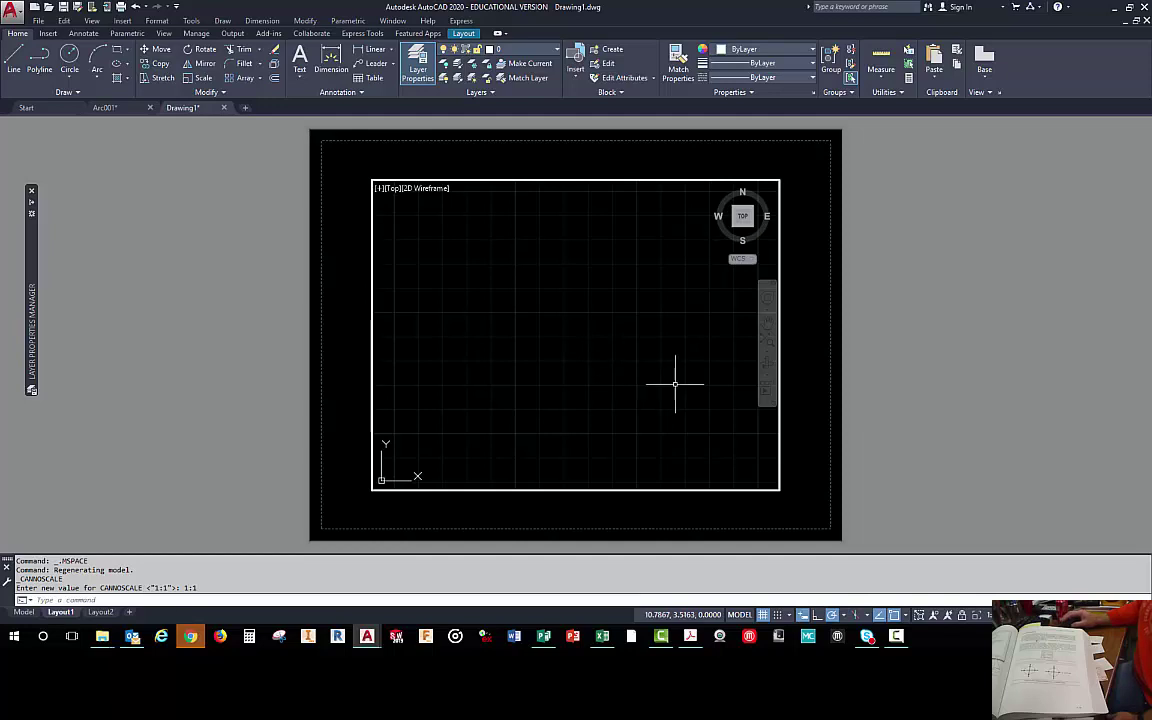
# - Leave the viewport for paper space, toggle into its model space once, and return to paper space
pyautogui.doubleClick(927, 331)
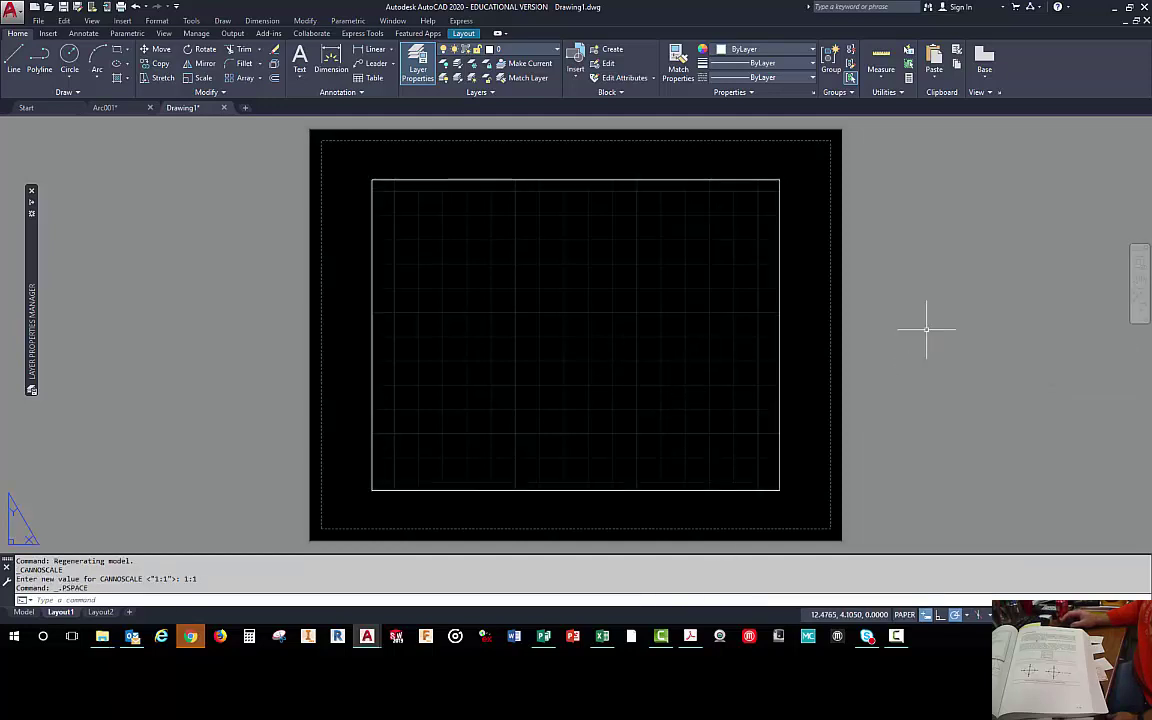
pyautogui.click(904, 615)
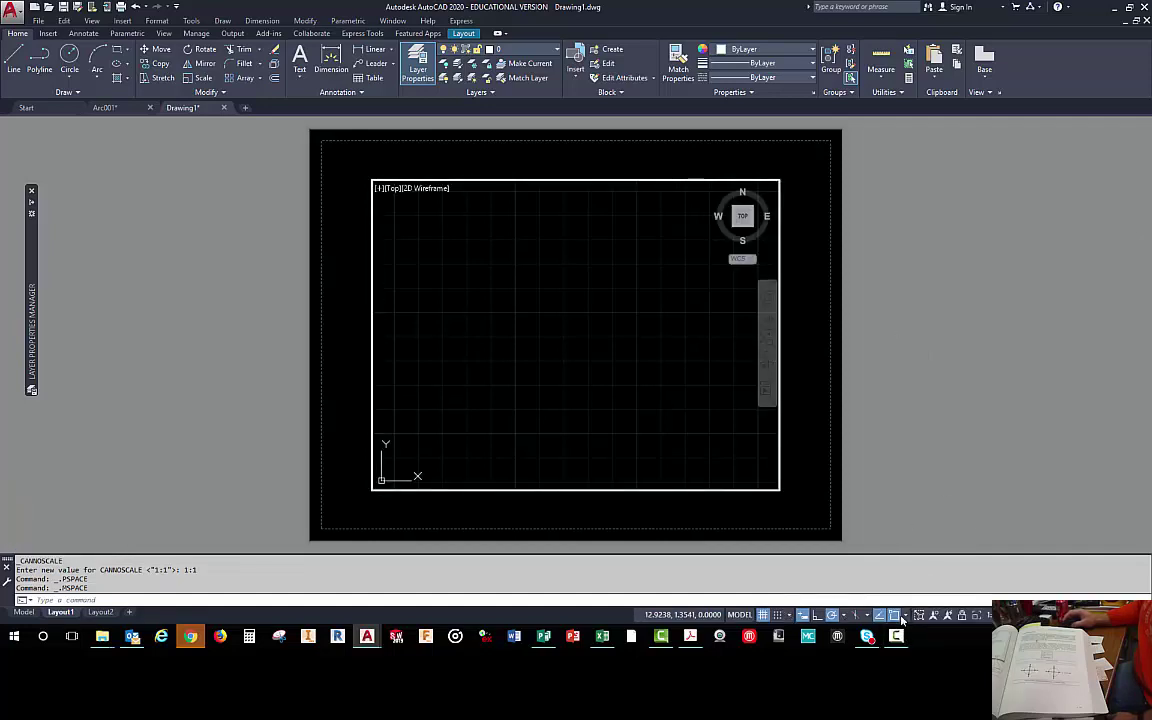
pyautogui.click(739, 615)
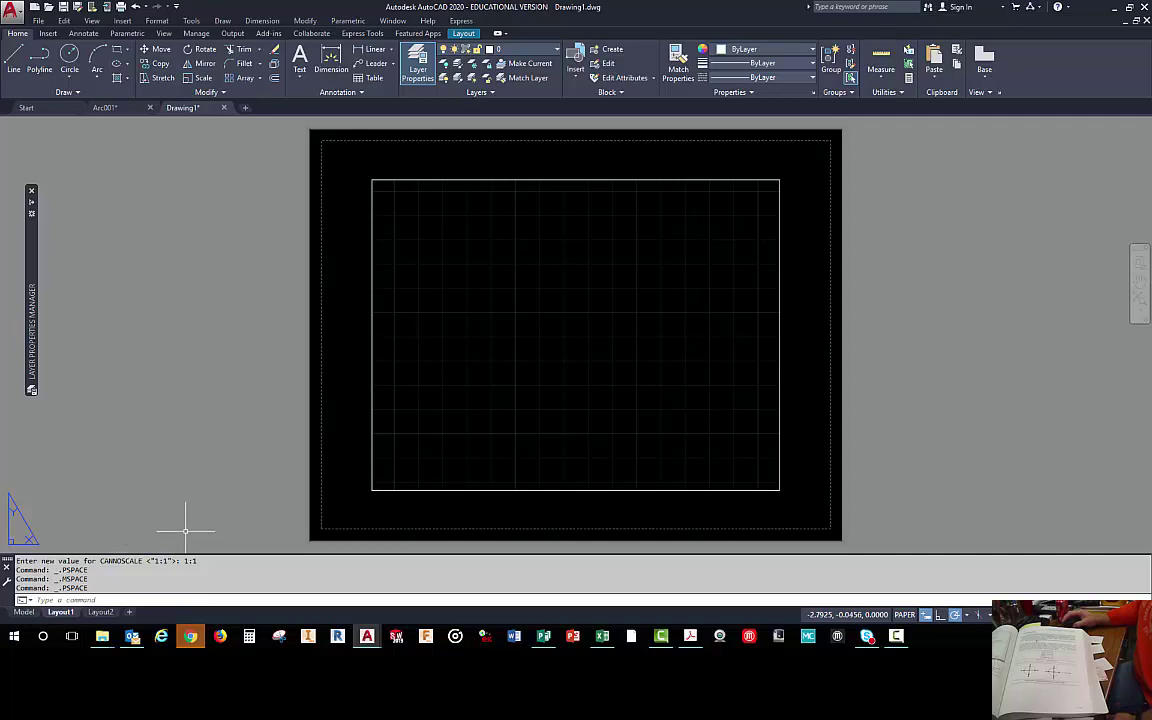
# - Check the layer list and its color settings in the Layer Properties Manager and collapse it again
pyautogui.click(33, 205)
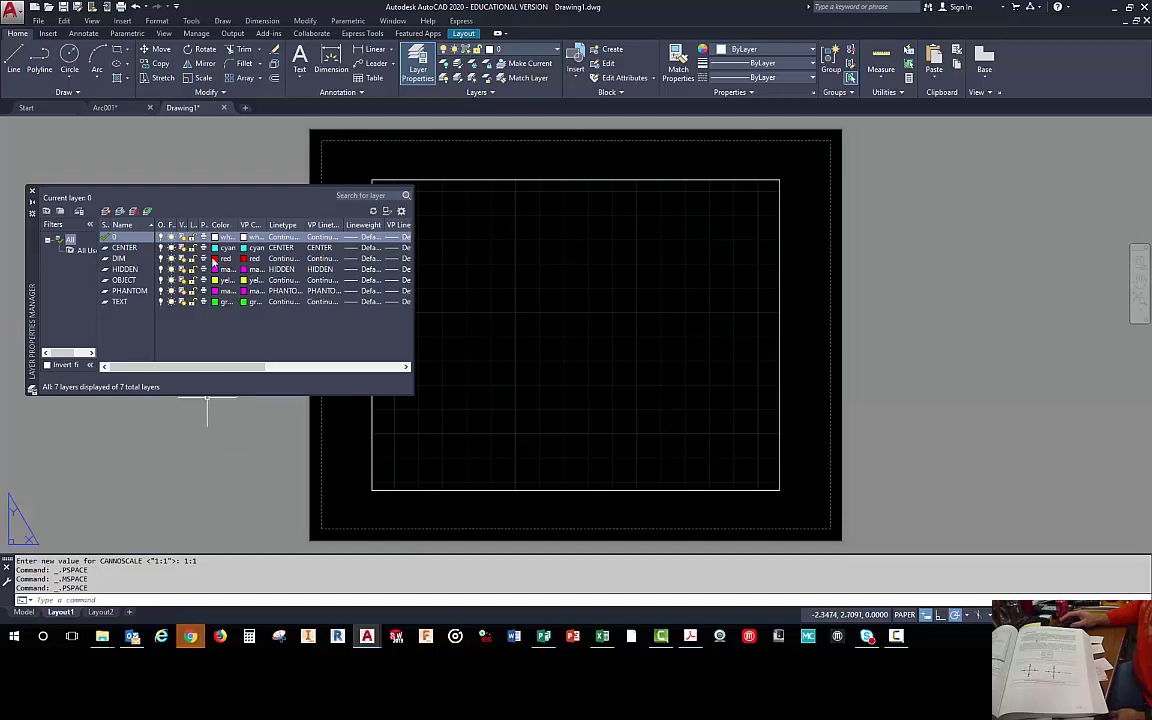
pyautogui.click(32, 204)
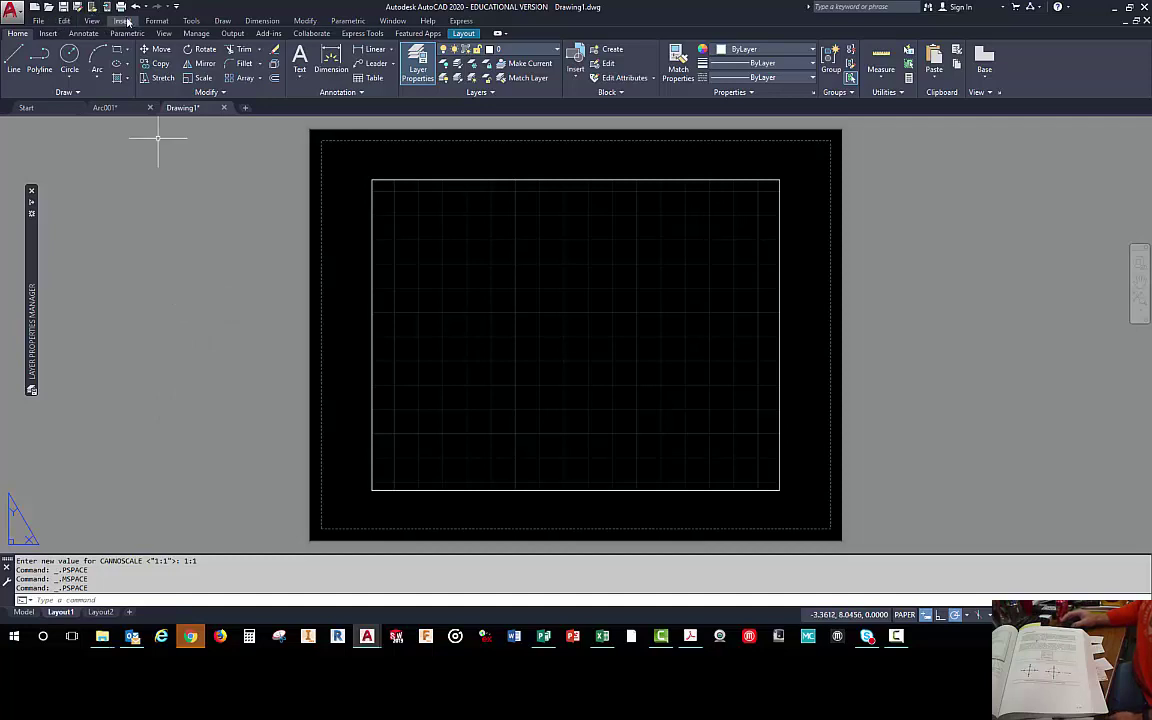
# - Create a new text style in the Text Style settings, accepting the suggested name style1
pyautogui.click(157, 21)
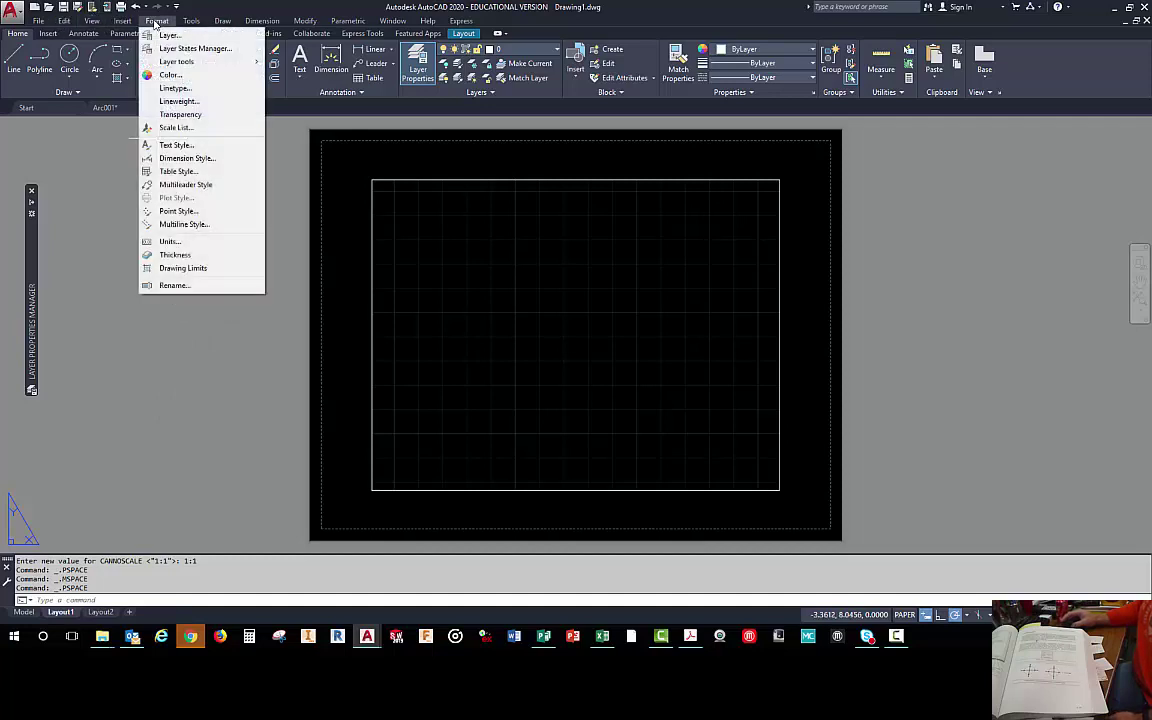
pyautogui.click(177, 146)
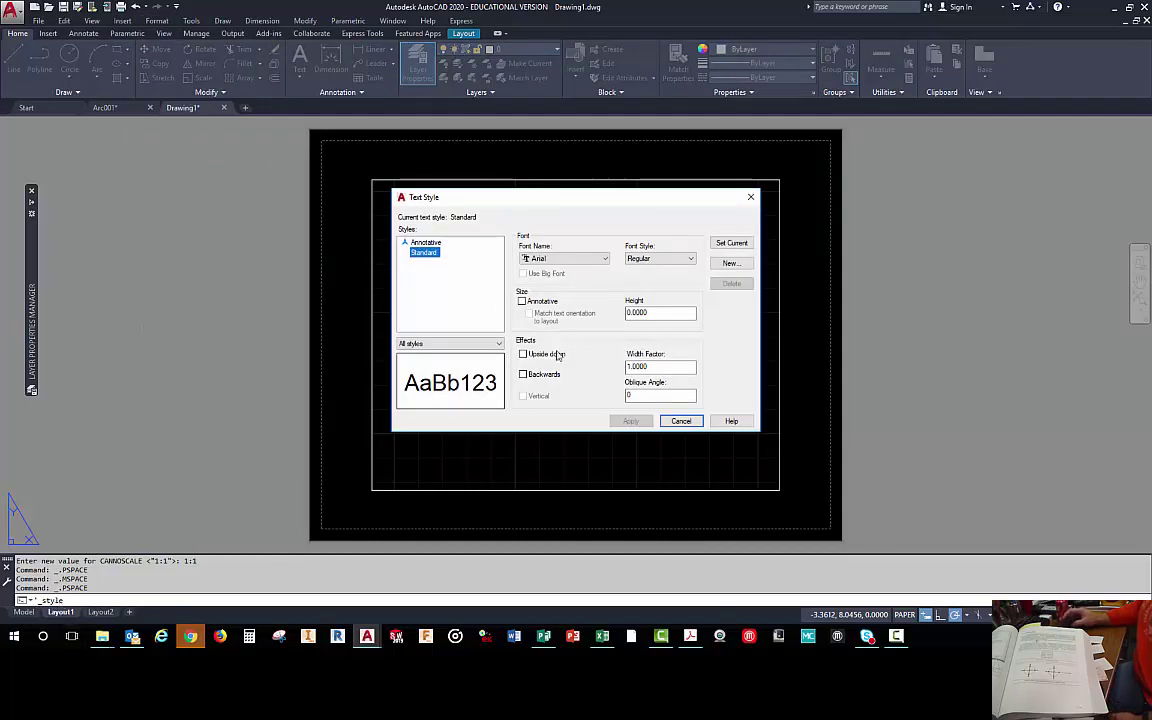
pyautogui.click(433, 298)
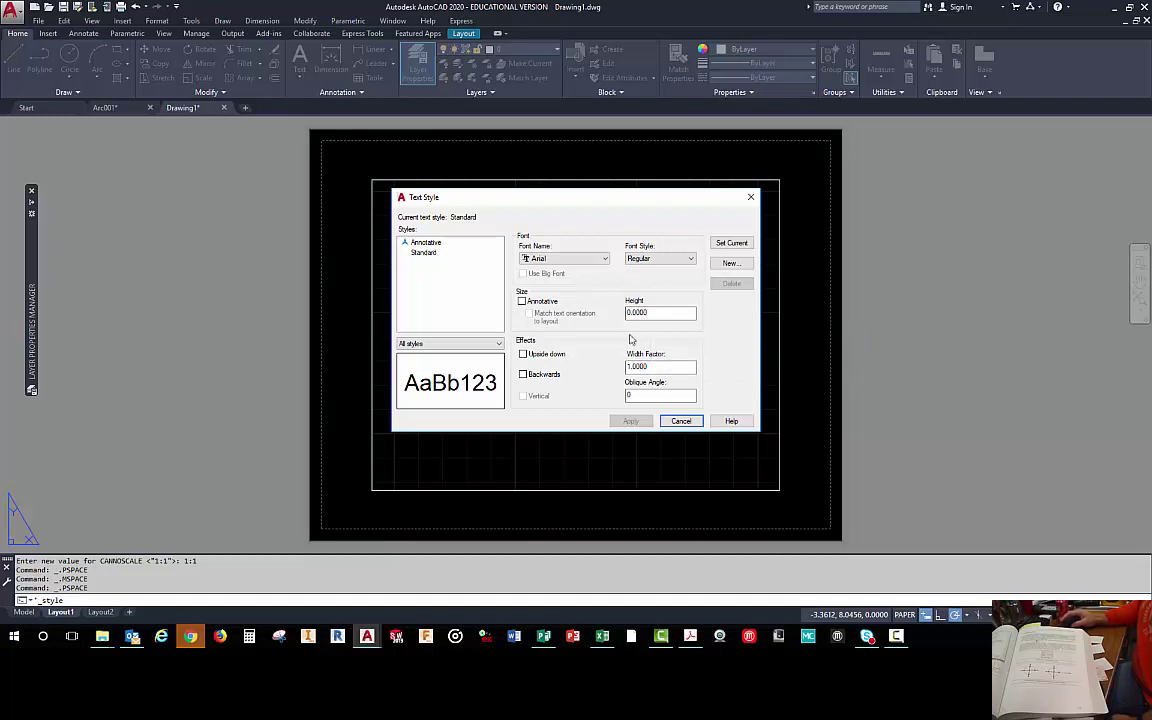
pyautogui.click(733, 264)
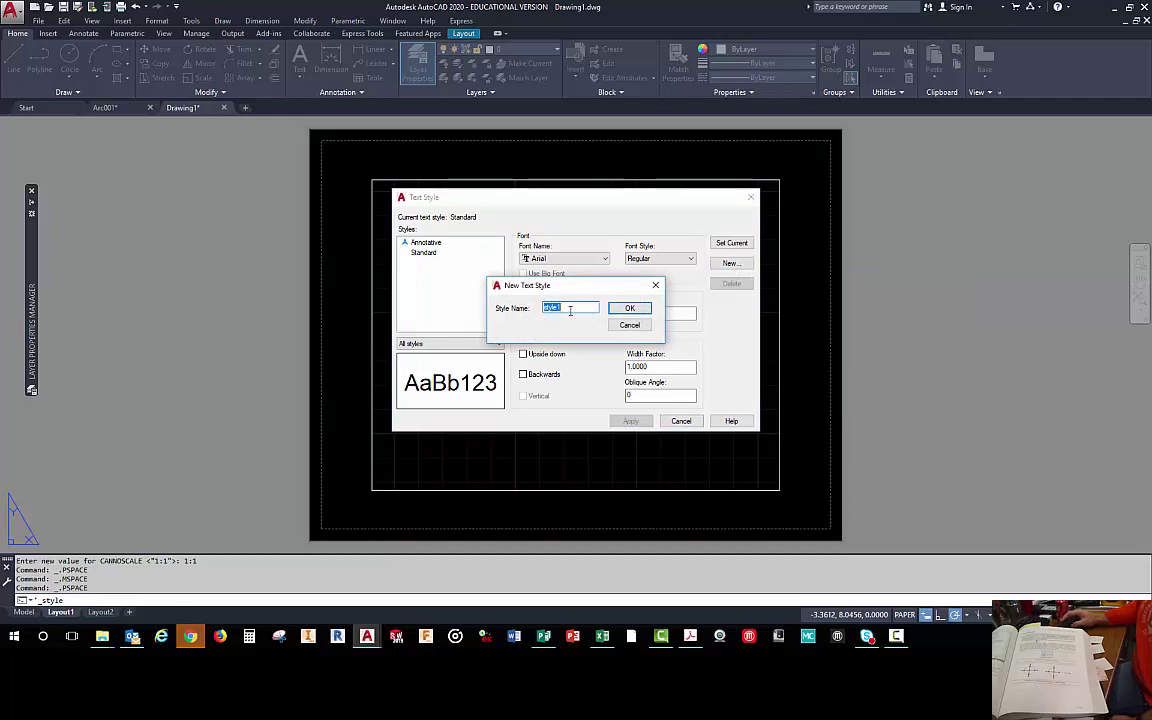
pyautogui.click(630, 310)
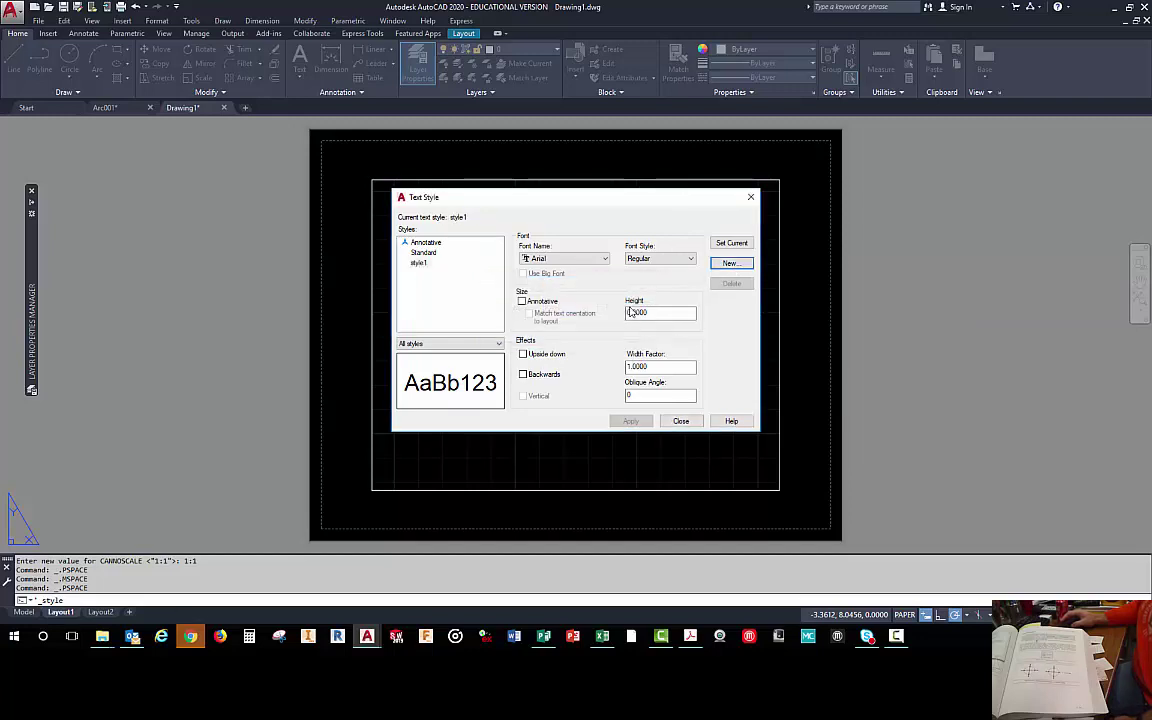
# - Set the text height of style1 to 0.125
pyautogui.click(420, 263)
pyautogui.click(658, 312)
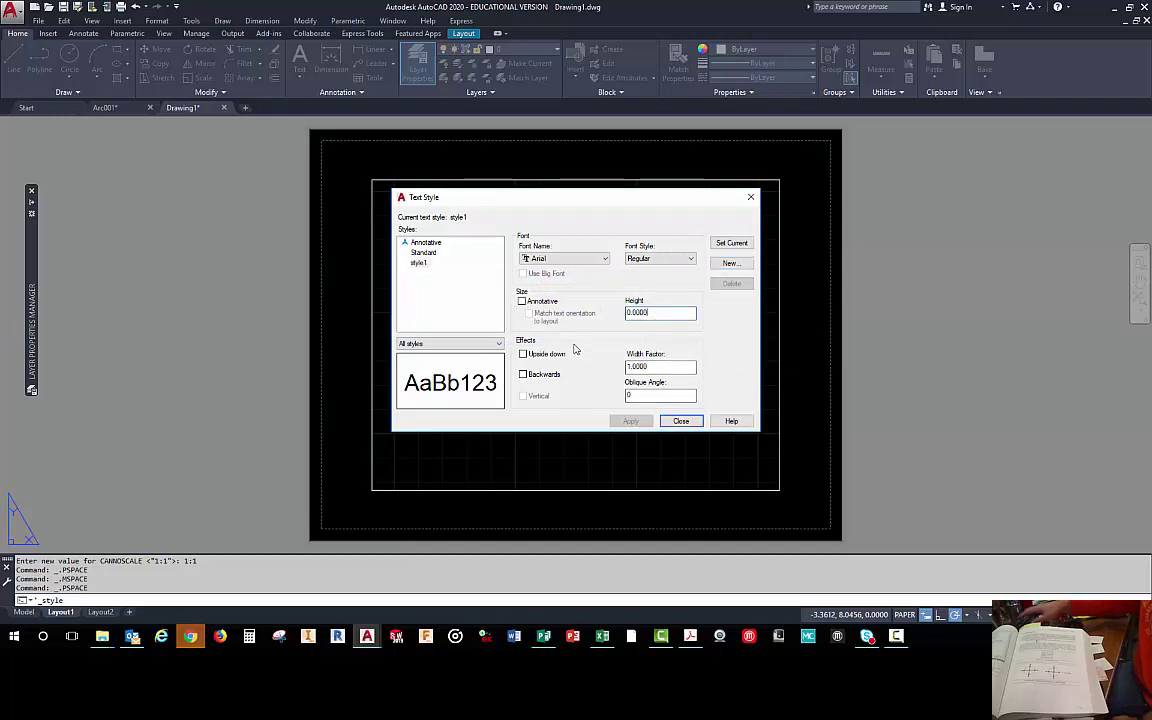
pyautogui.press('BackSpace')
pyautogui.press('BackSpace')
pyautogui.press('BackSpace')
pyautogui.press('BackSpace')
pyautogui.press('BackSpace')
pyautogui.write('.125')
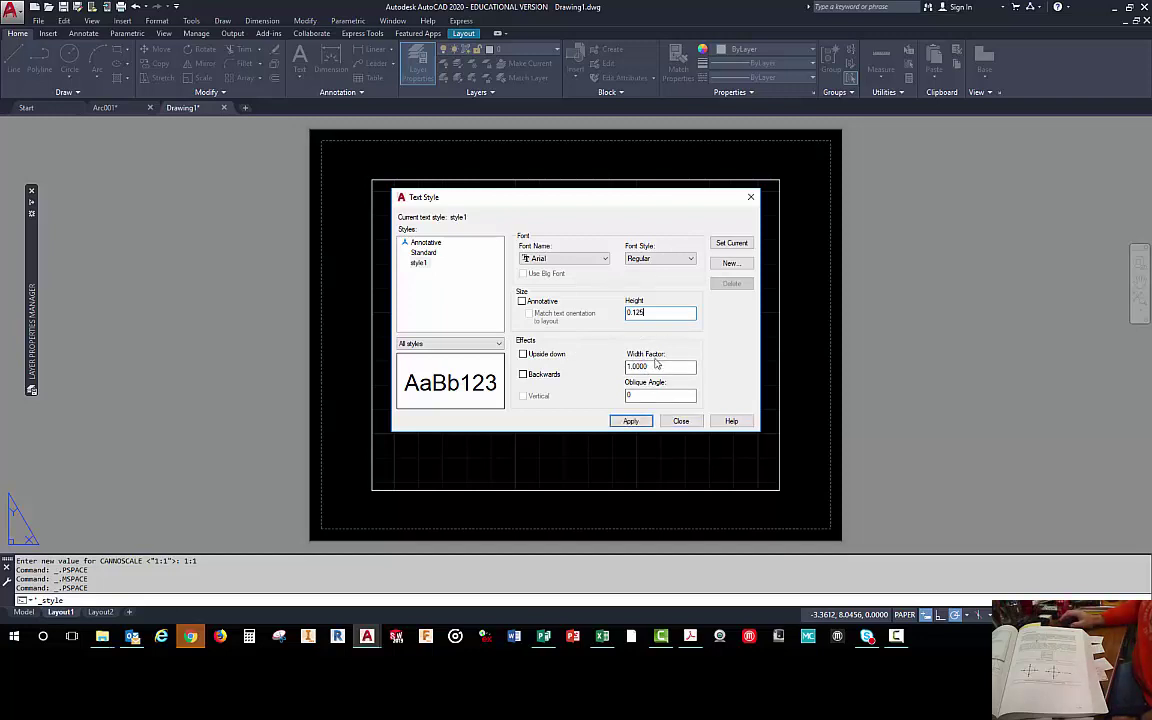
# - Try the romans.shx and romant.shx fonts on style1 to compare their previews
pyautogui.click(605, 260)
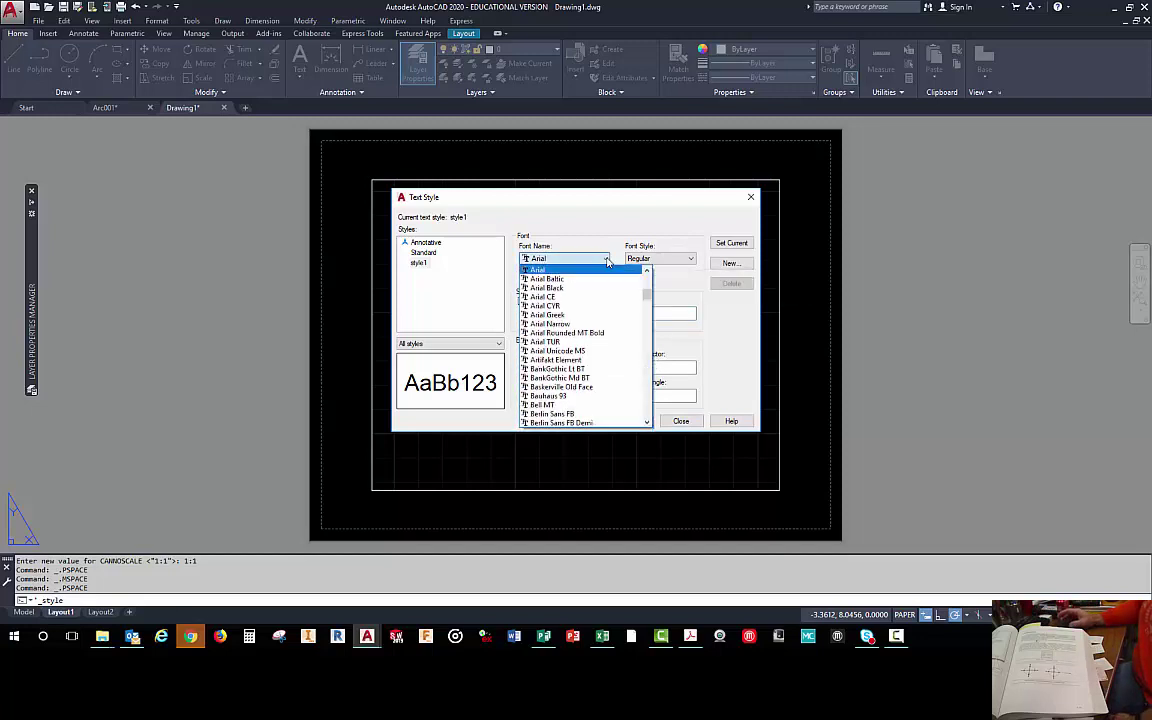
pyautogui.click(606, 259)
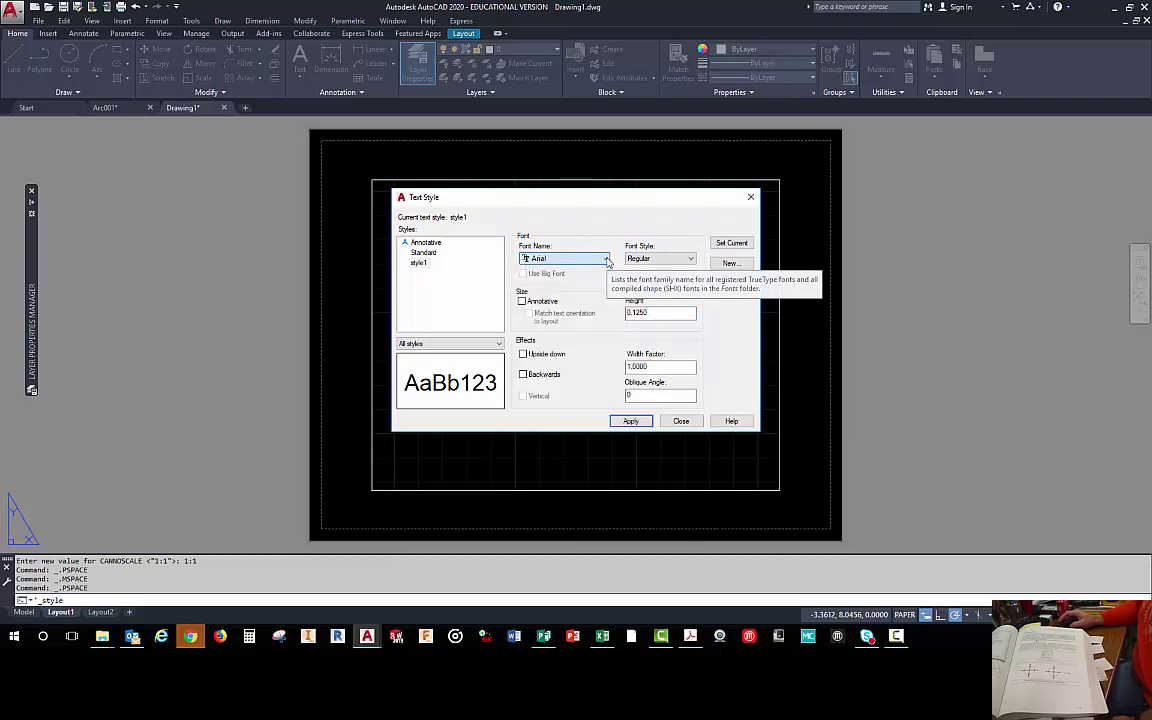
pyautogui.click(606, 259)
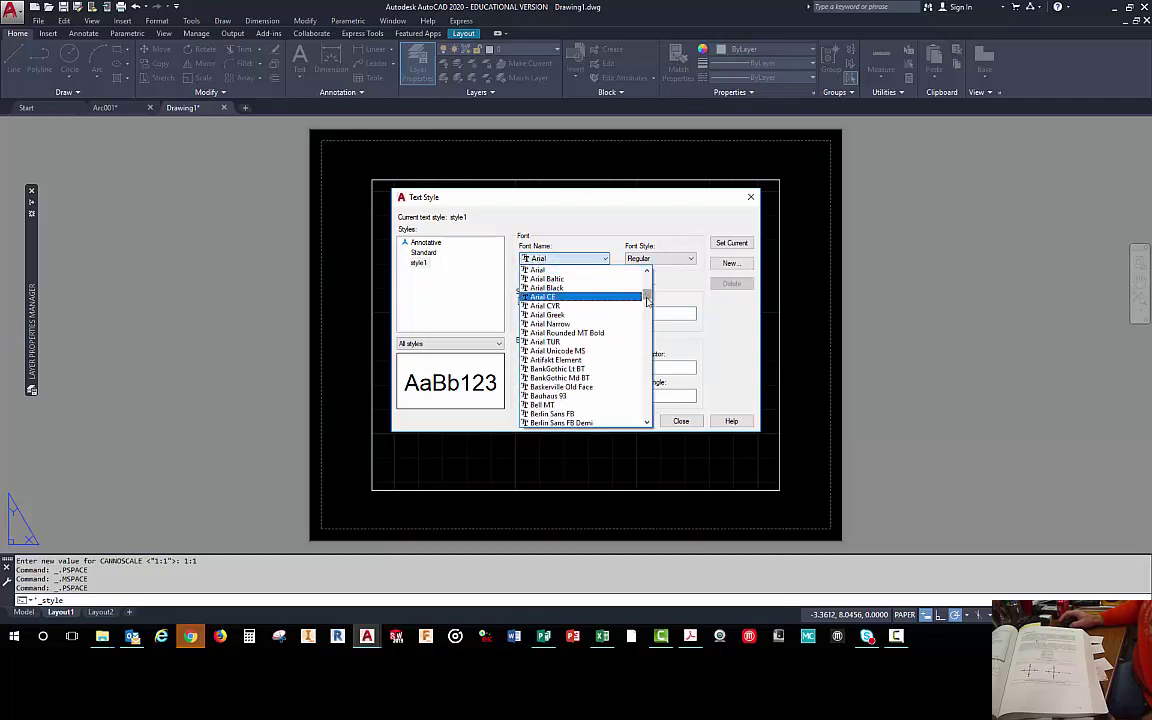
pyautogui.moveTo(647, 303); pyautogui.dragTo(638, 378)
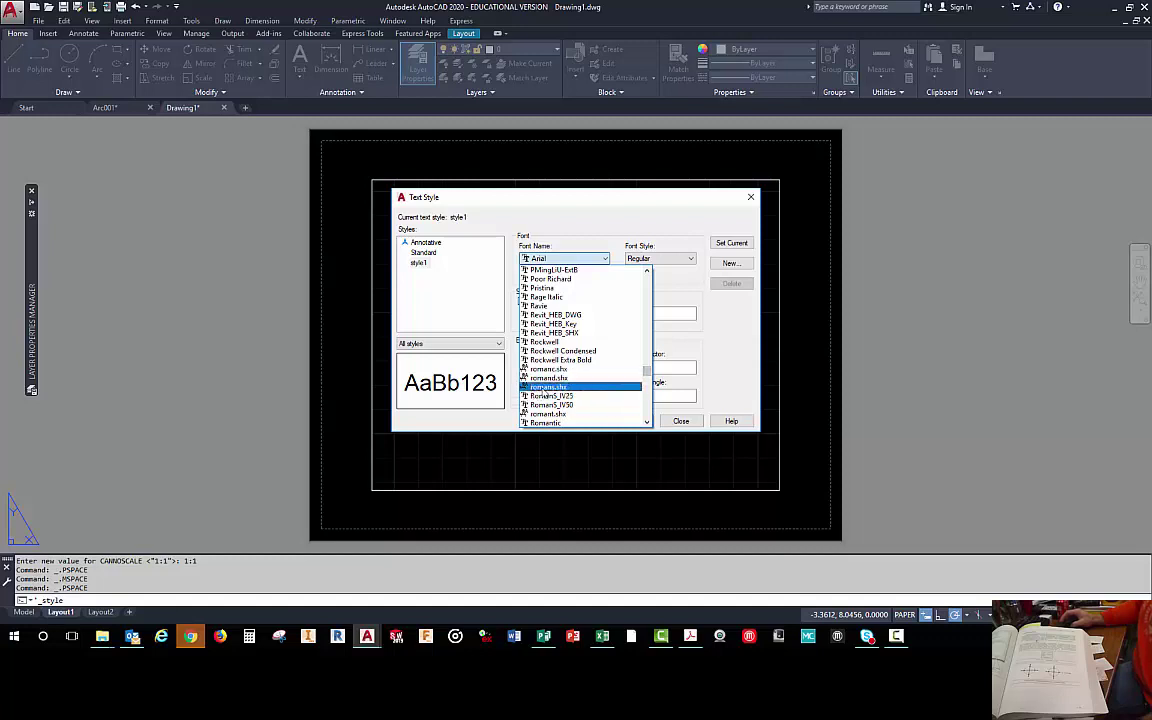
pyautogui.click(540, 386)
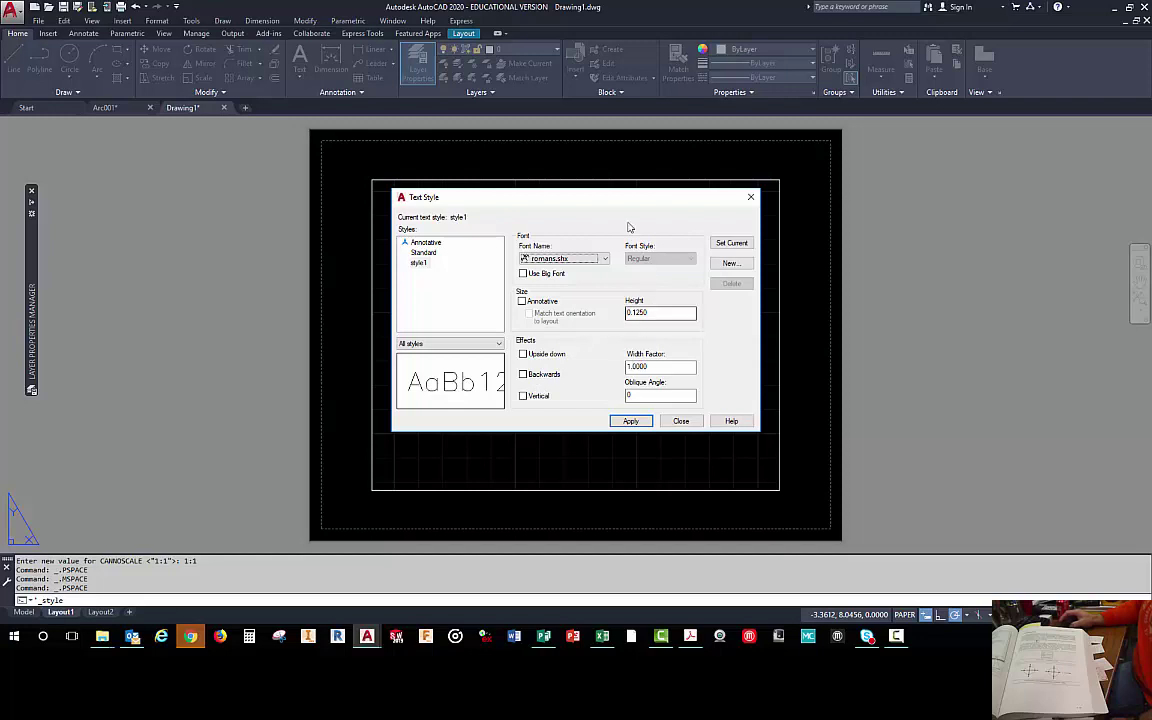
pyautogui.click(604, 261)
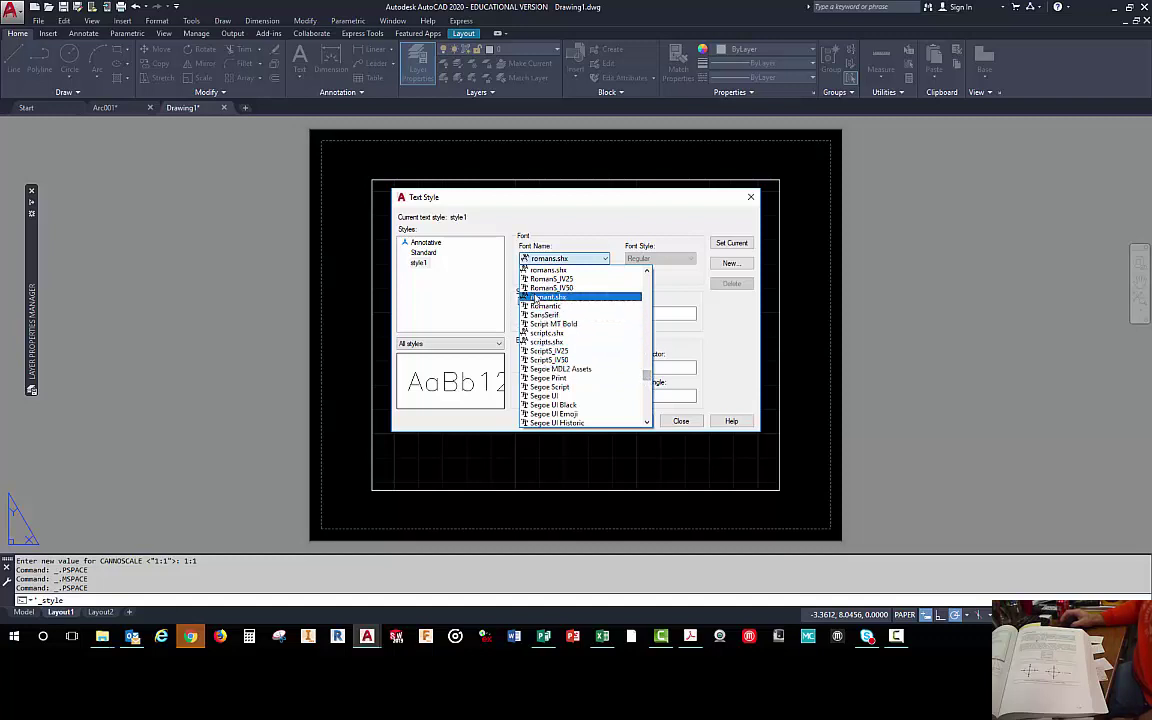
pyautogui.click(533, 299)
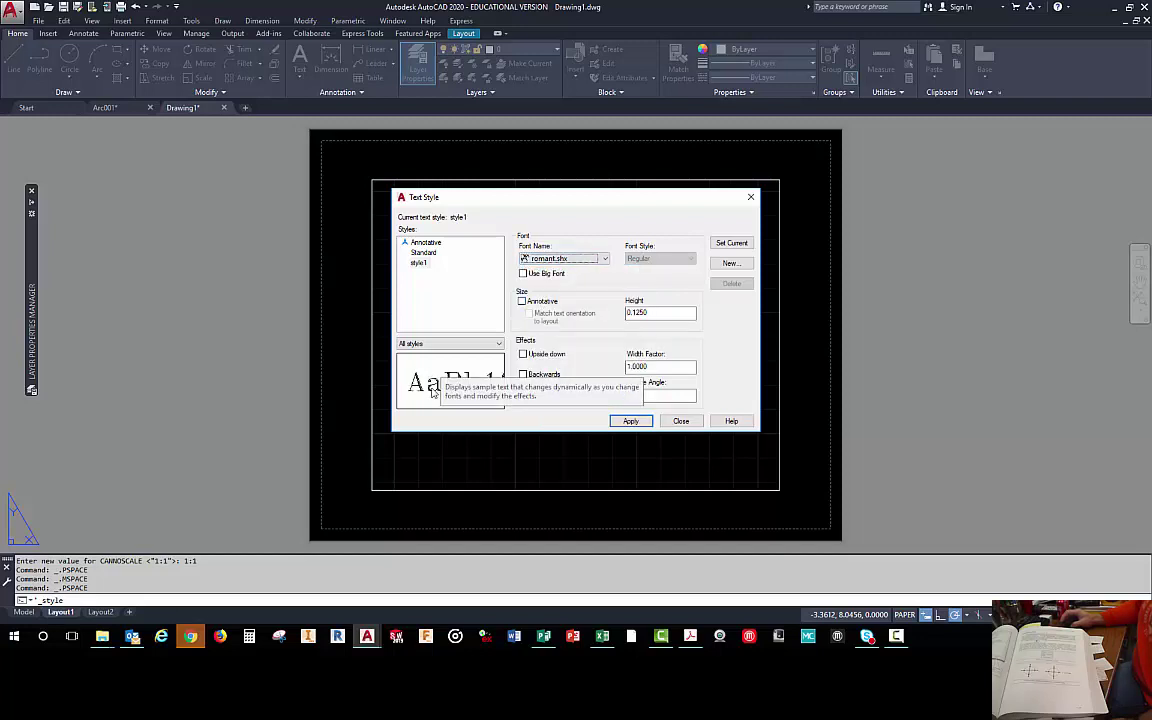
# - Try the Times New Roman font on style1 to preview its lettering
pyautogui.click(607, 260)
pyautogui.scroll(2, 553, 320)
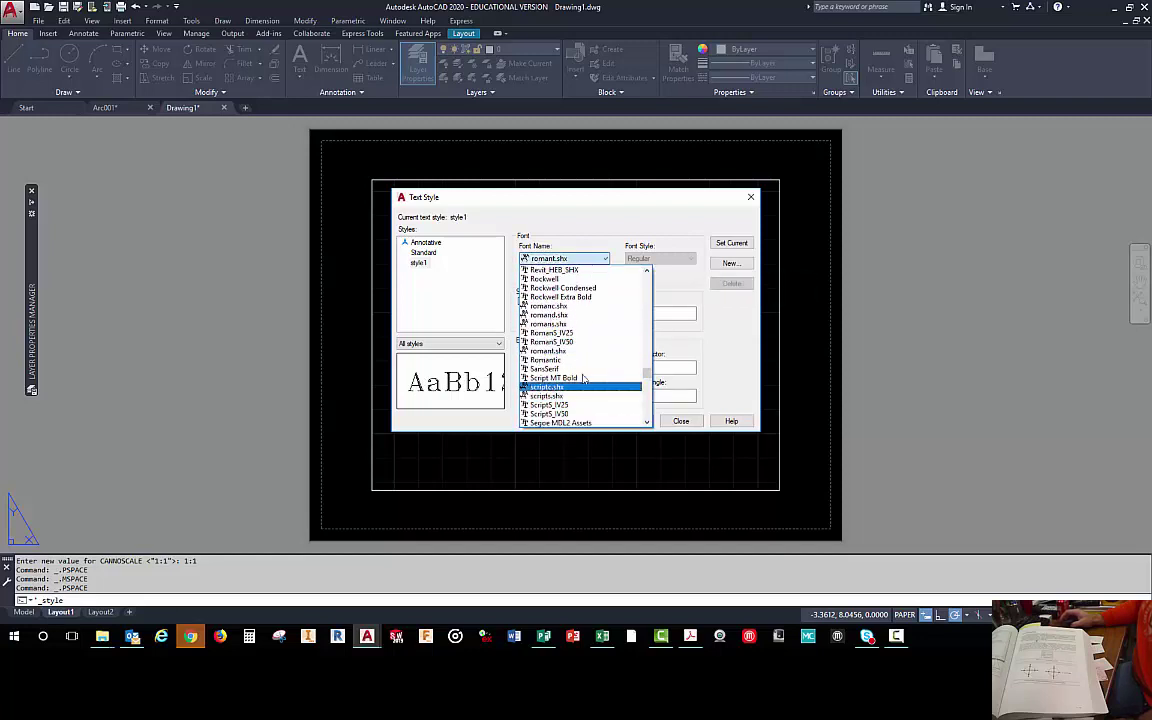
pyautogui.scroll(-7, 566, 354)
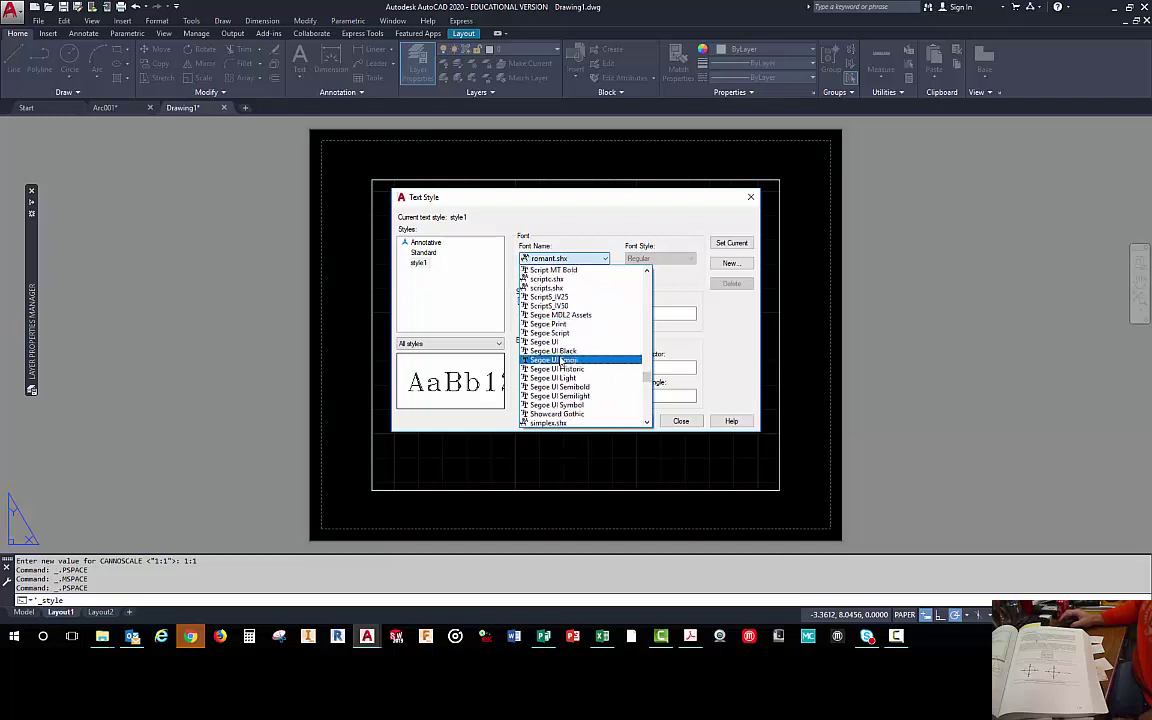
pyautogui.scroll(-6, 560, 360)
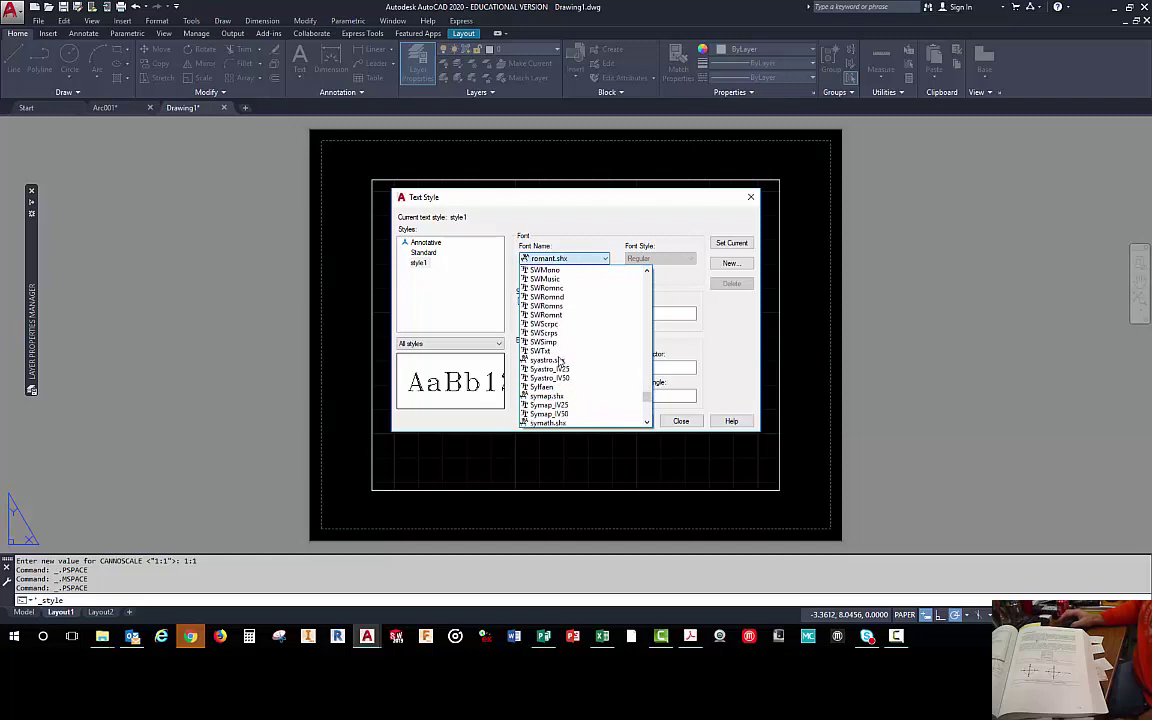
pyautogui.scroll(-5, 561, 360)
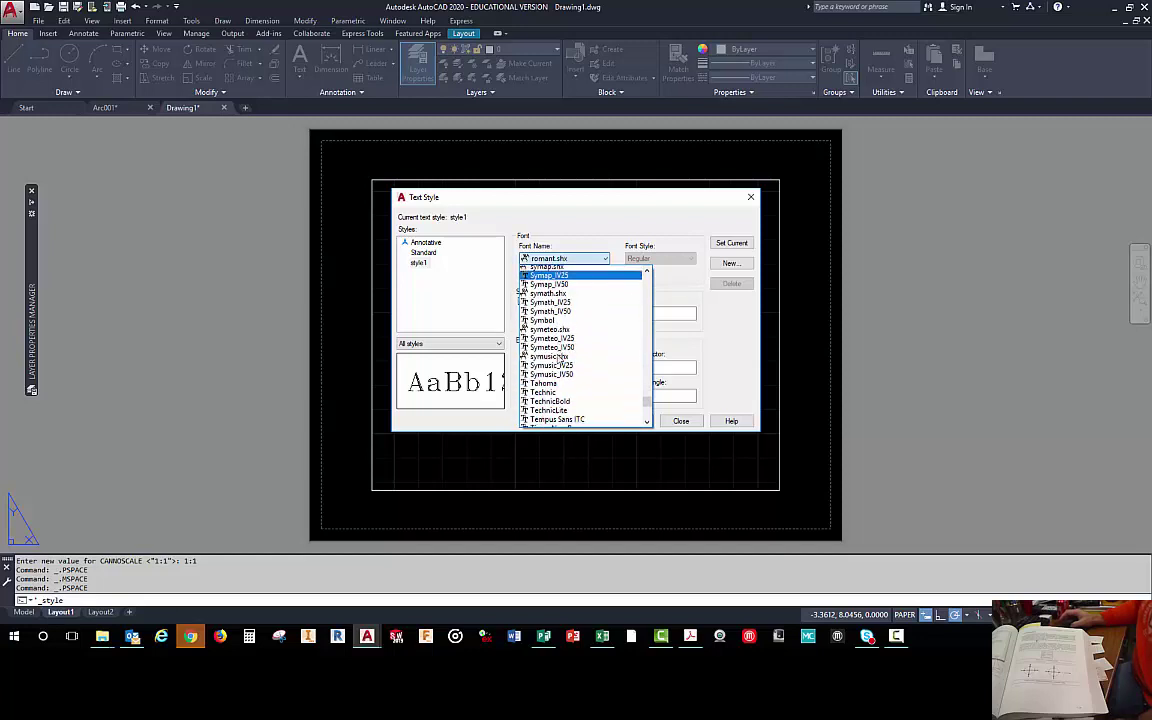
pyautogui.scroll(-3, 560, 358)
pyautogui.click(550, 343)
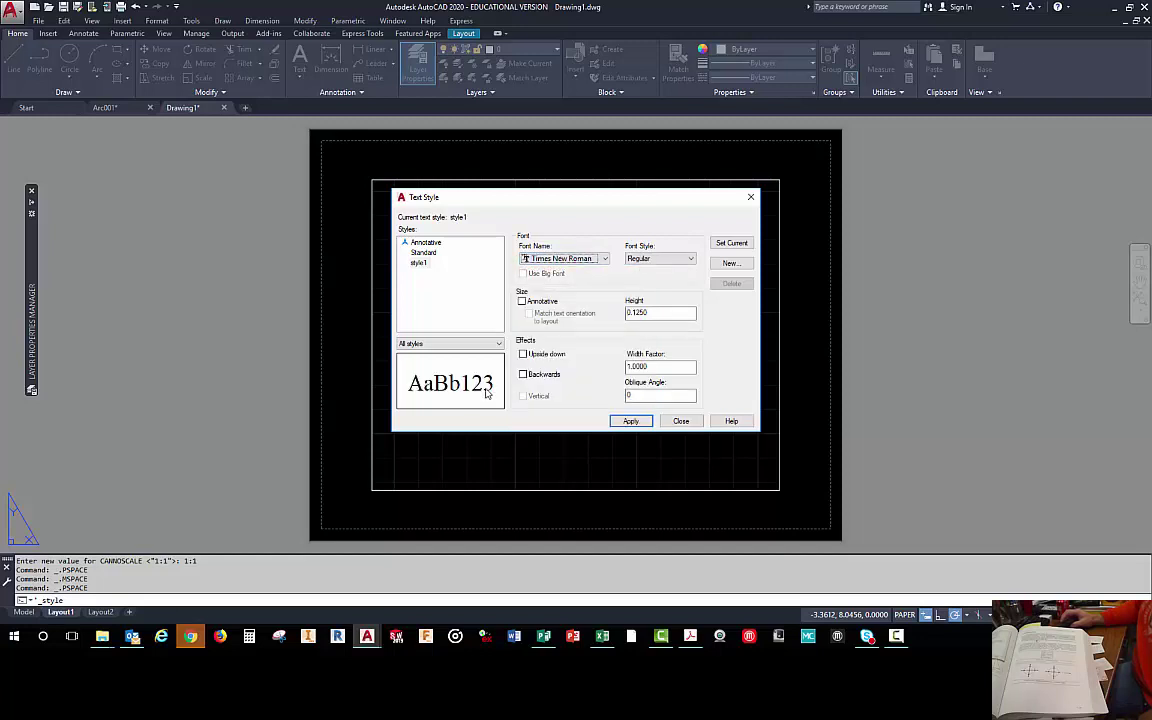
# - Look through the remaining fonts in the list and try txt.shx on style1
pyautogui.click(563, 258)
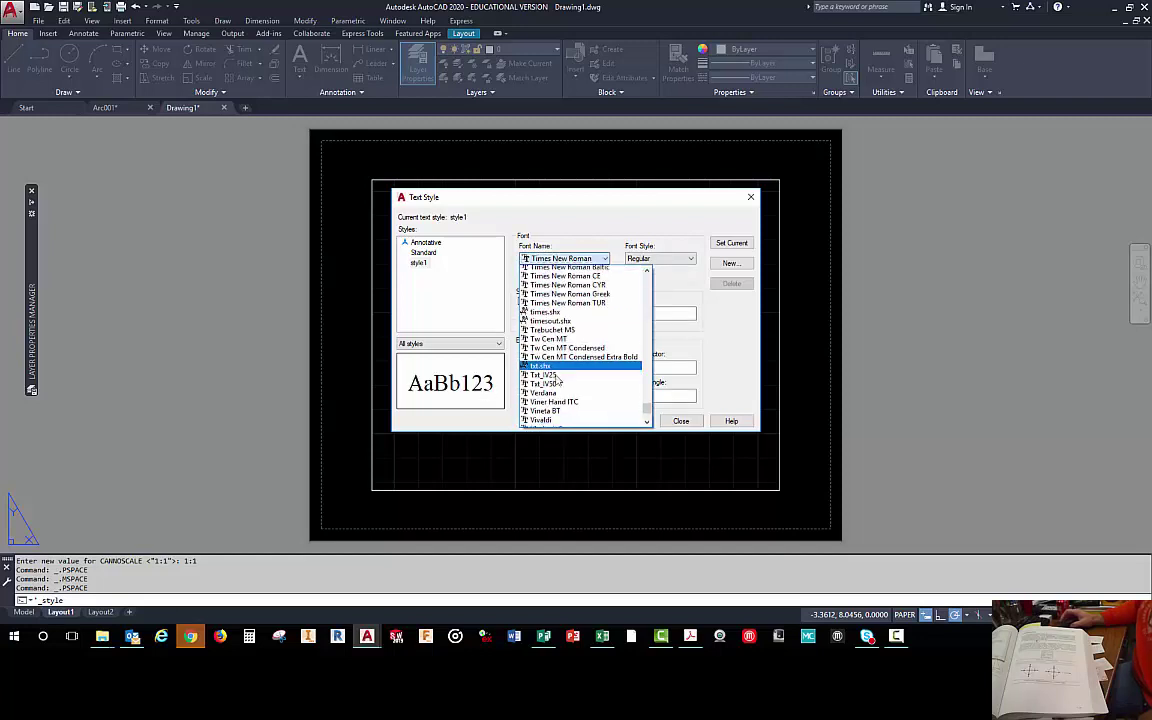
pyautogui.scroll(-5, 557, 378)
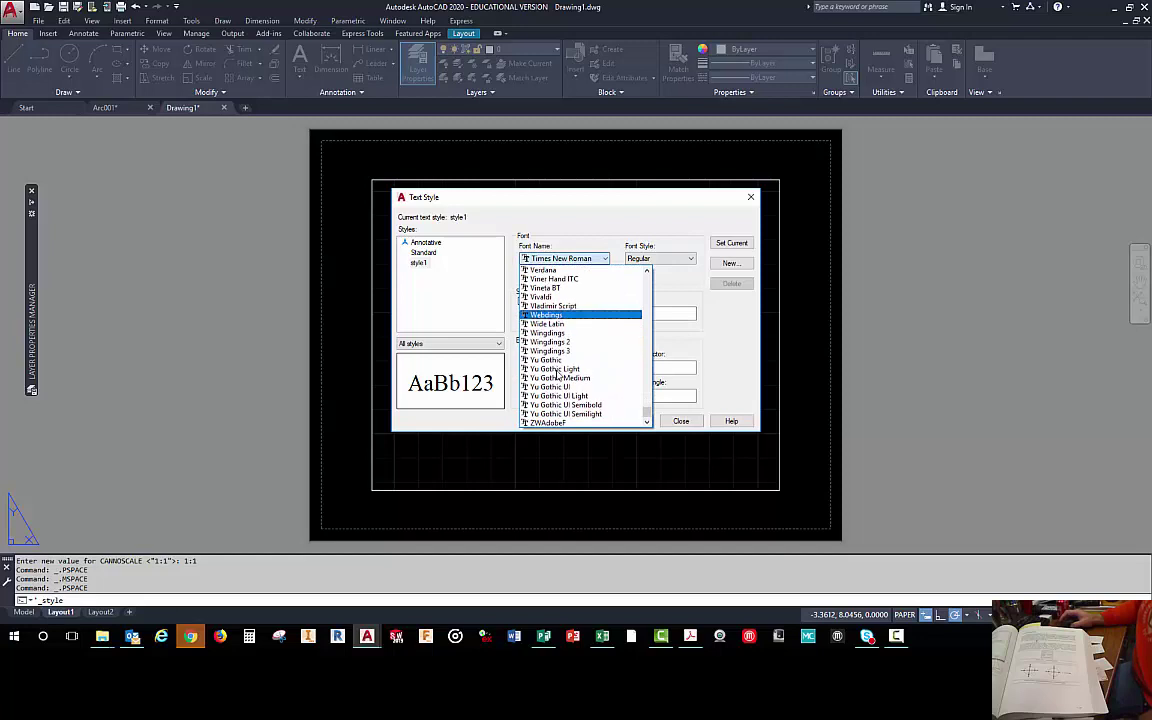
pyautogui.scroll(3, 555, 370)
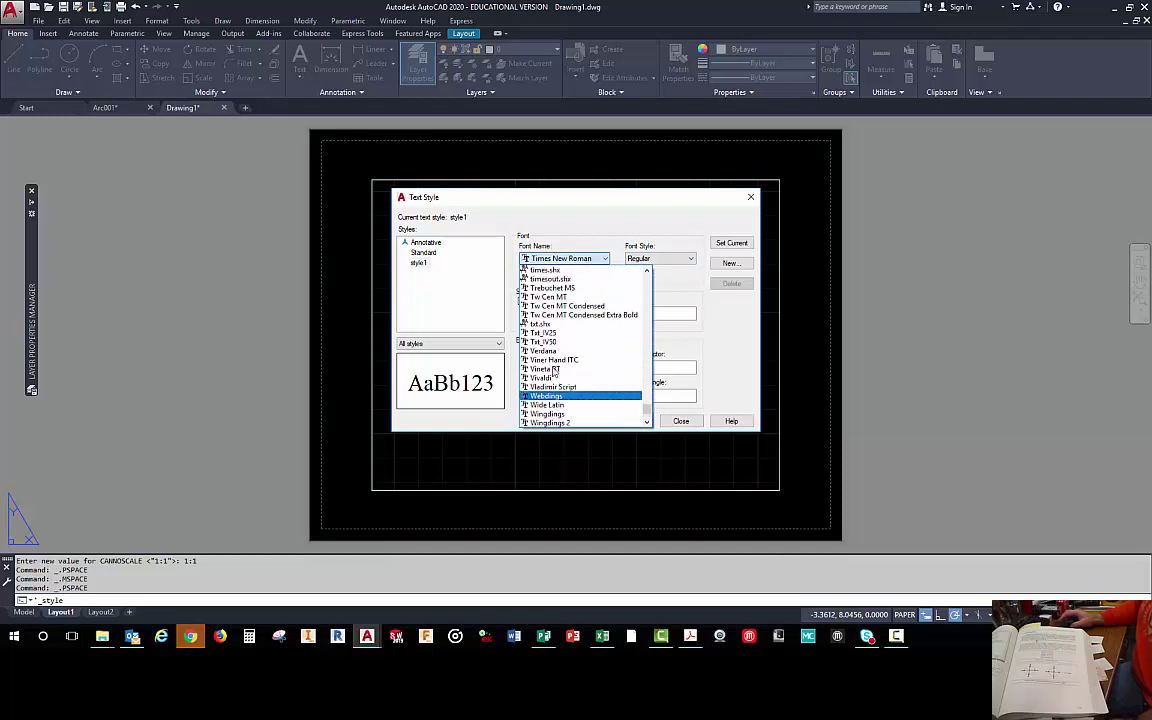
pyautogui.click(535, 323)
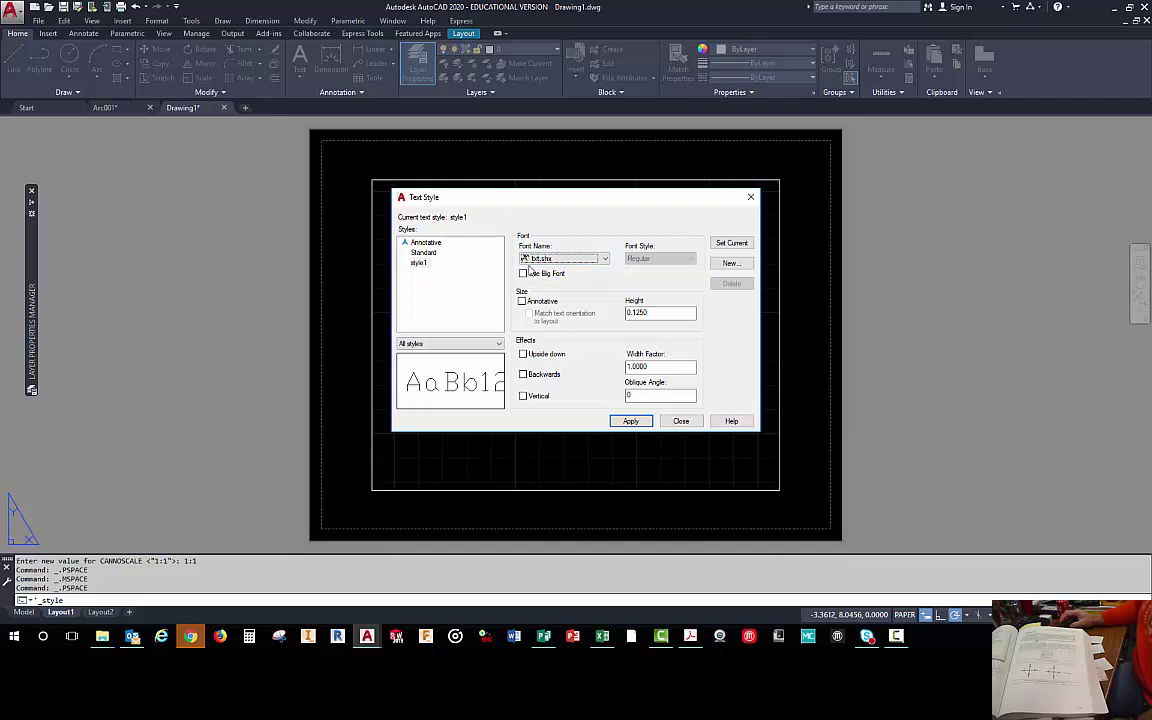
# - Try the Verdana font on style1, and switch it back to txt.shx for comparison
pyautogui.click(605, 260)
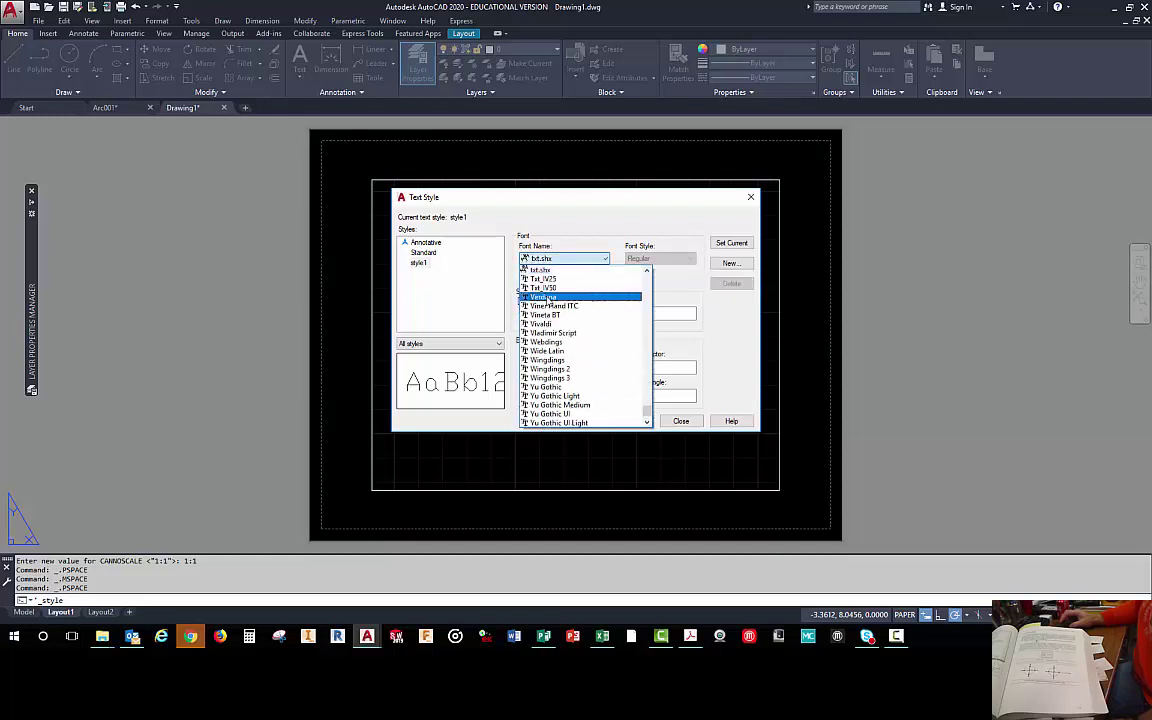
pyautogui.click(543, 297)
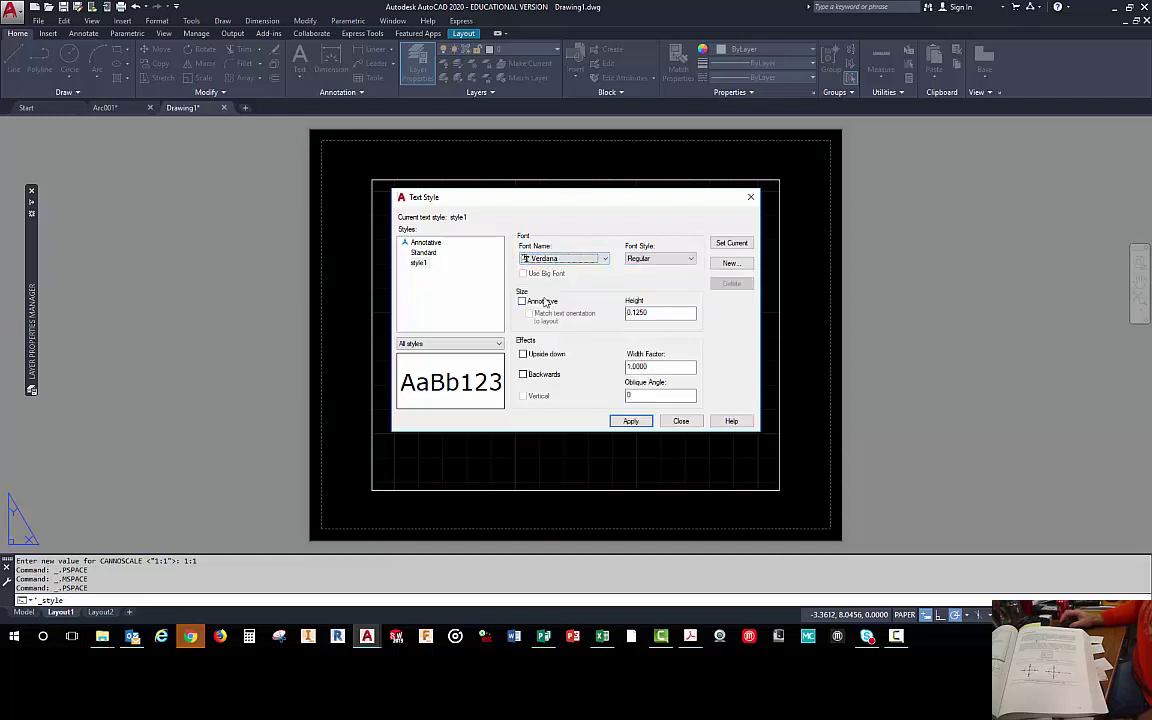
pyautogui.click(605, 259)
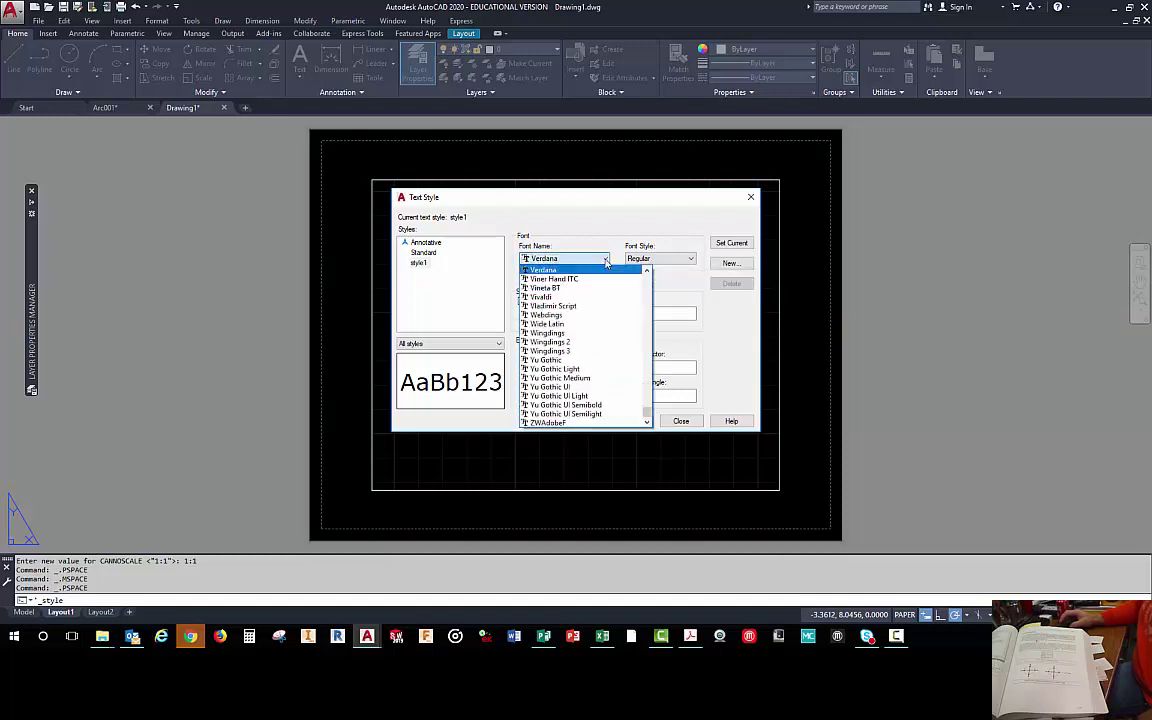
pyautogui.scroll(3, 540, 325)
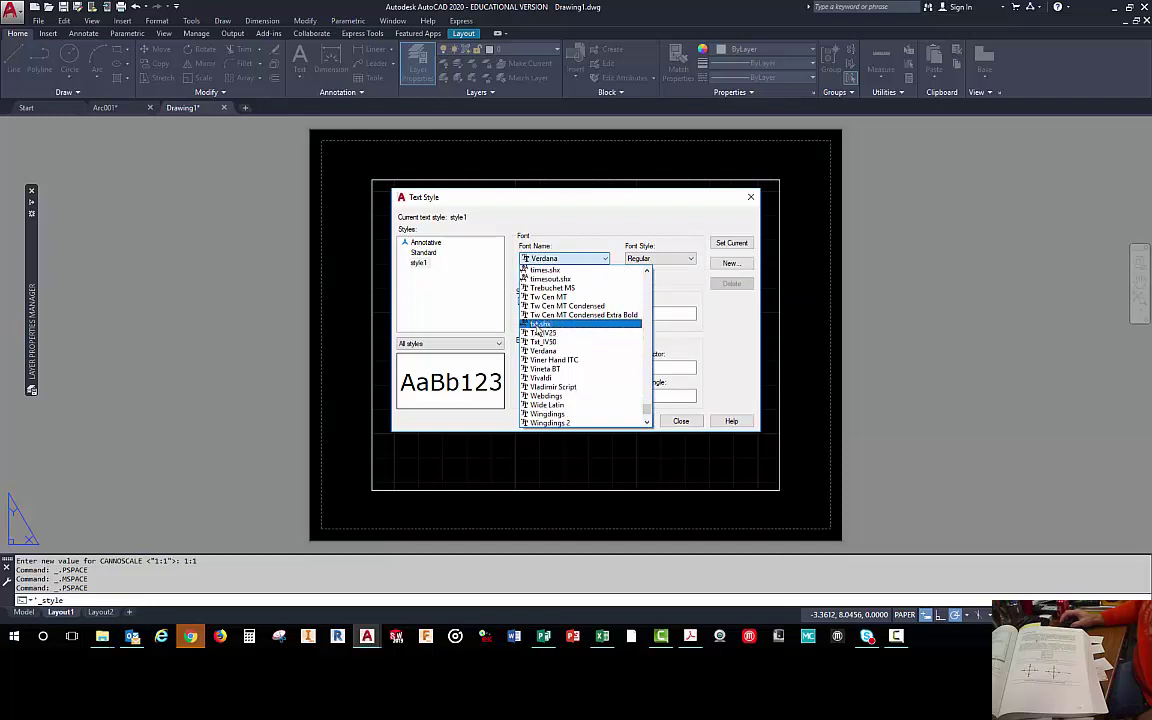
pyautogui.click(538, 325)
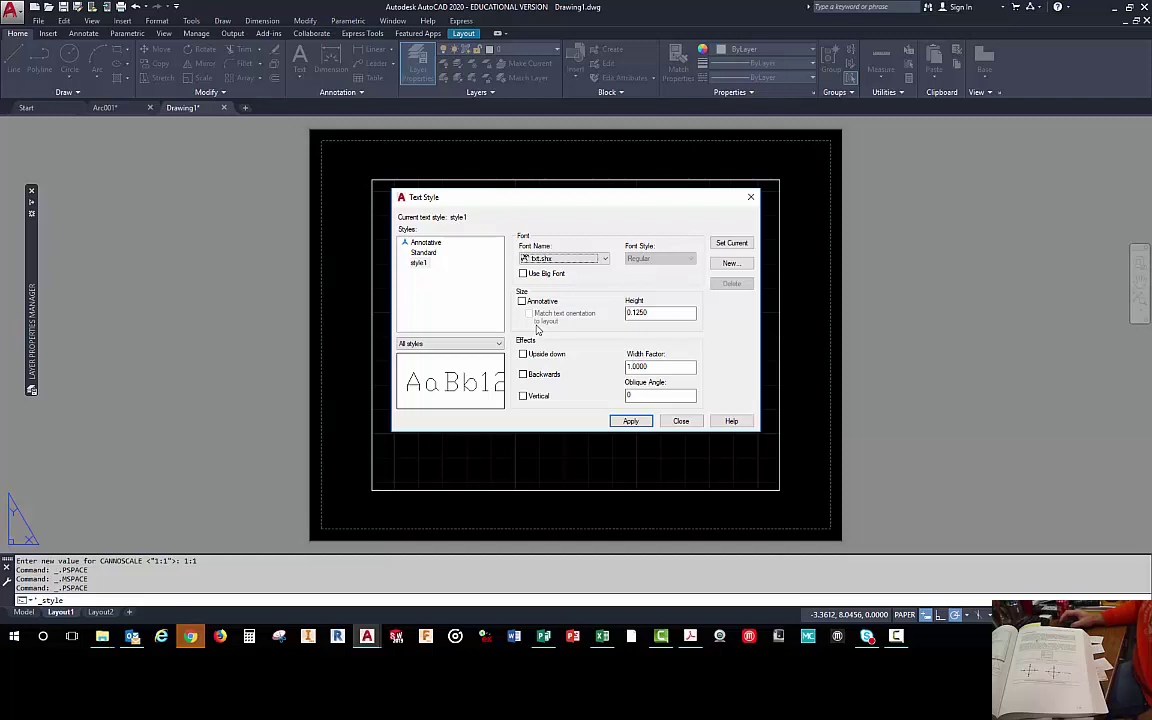
# - Set the font of style1 to Arial
pyautogui.click(604, 261)
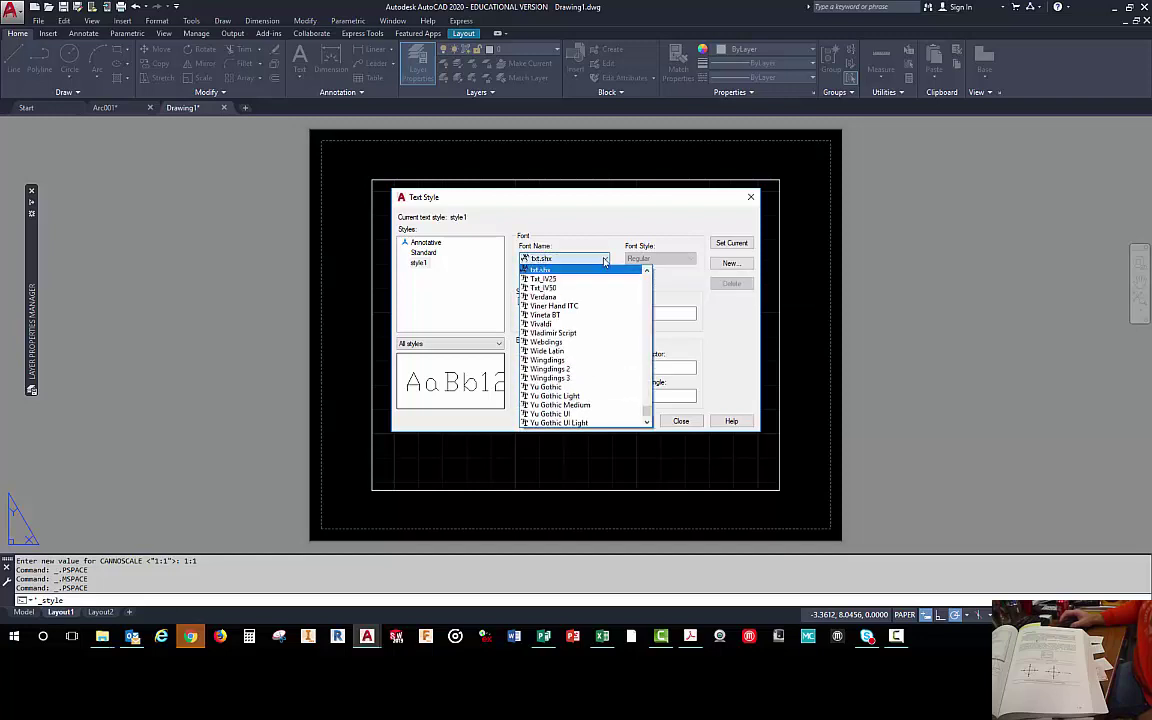
pyautogui.moveTo(647, 415); pyautogui.dragTo(637, 306)
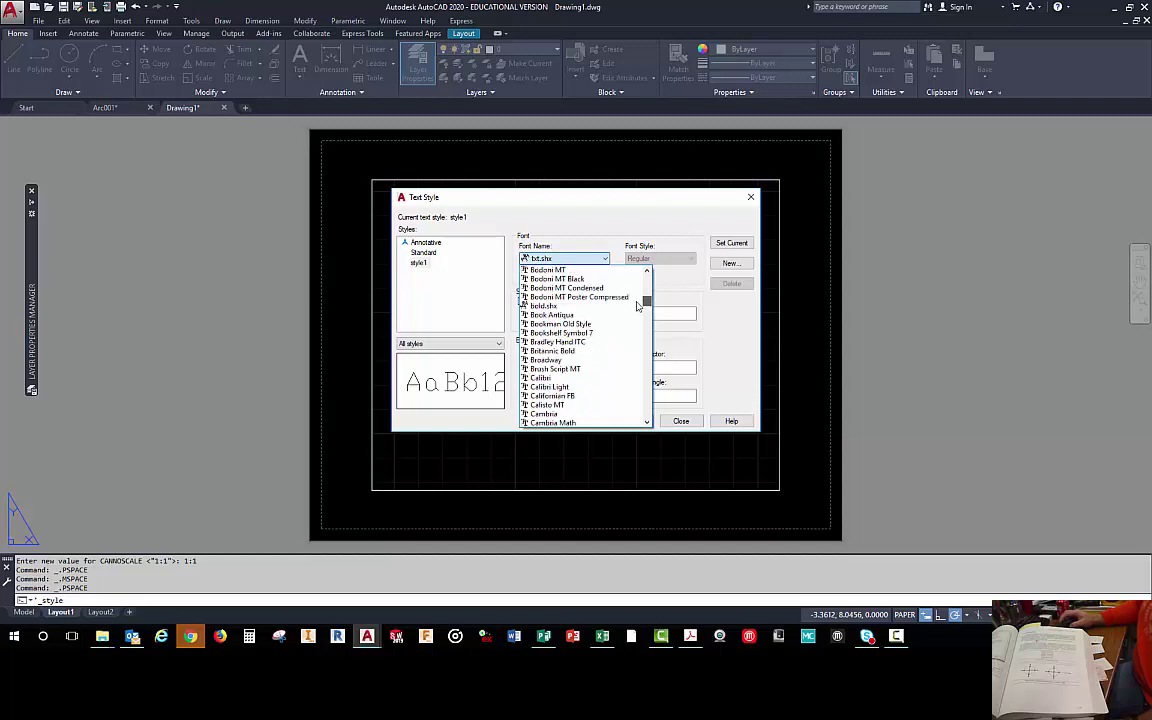
pyautogui.scroll(7, 558, 291)
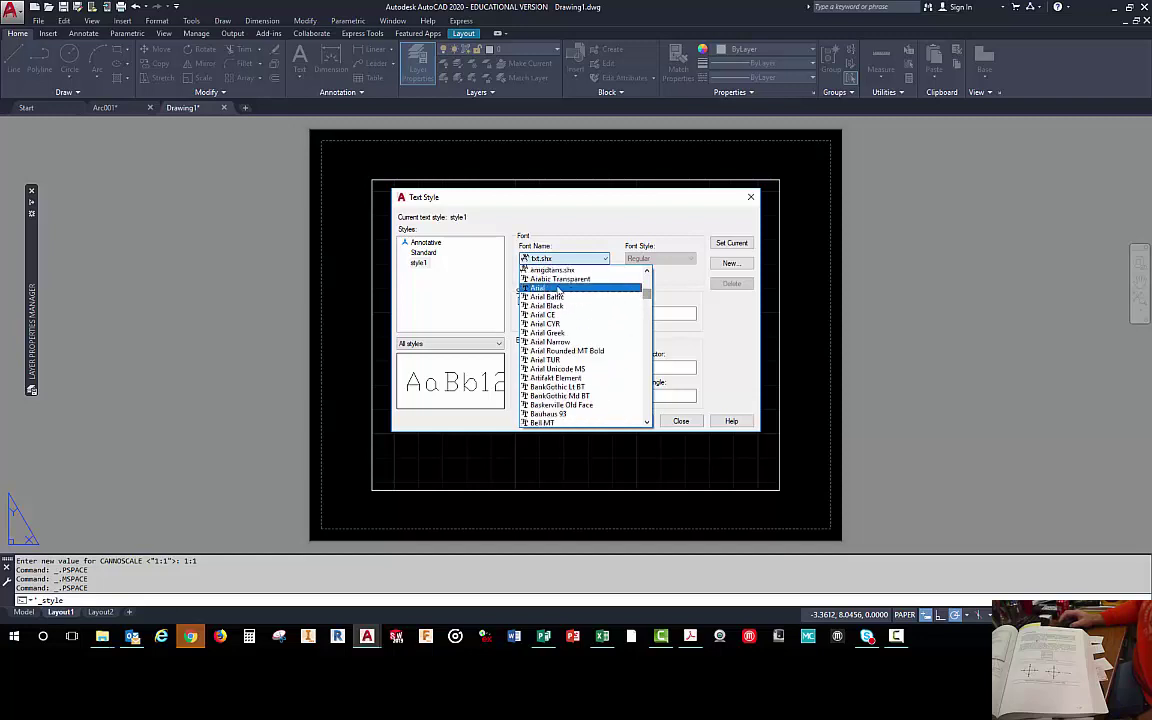
pyautogui.click(558, 289)
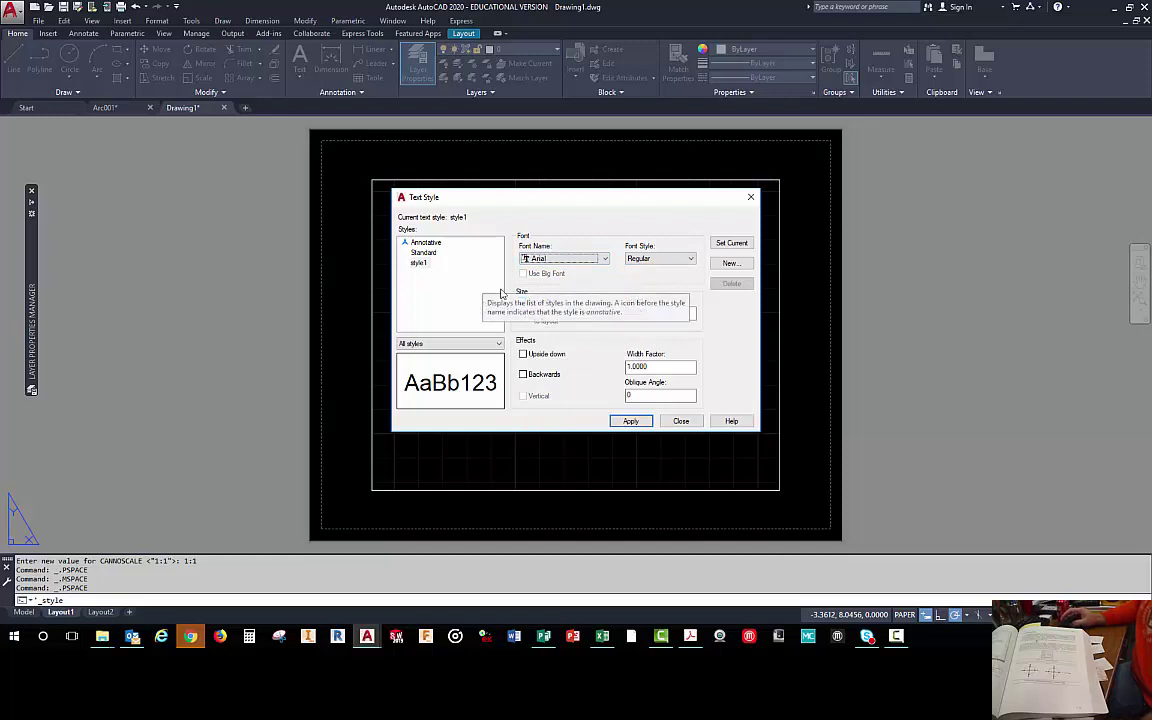
# - Switch from style1 to the Standard text style, saving the changes made to style1
pyautogui.click(418, 263)
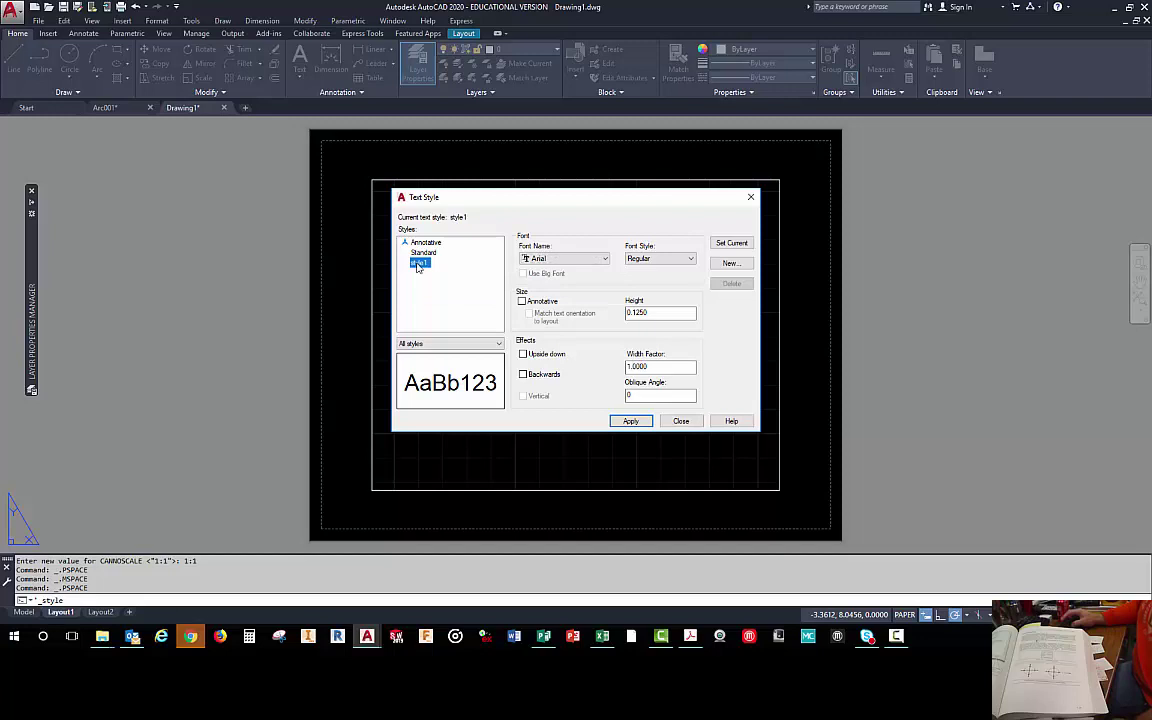
pyautogui.click(429, 255)
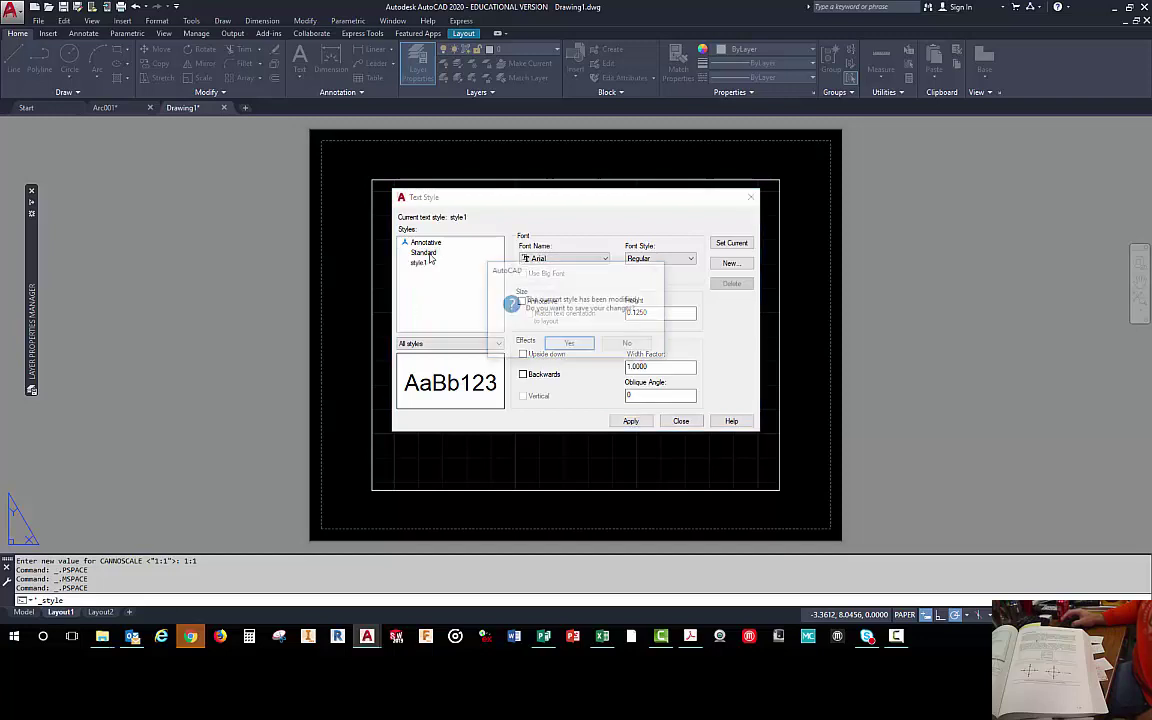
pyautogui.click(566, 345)
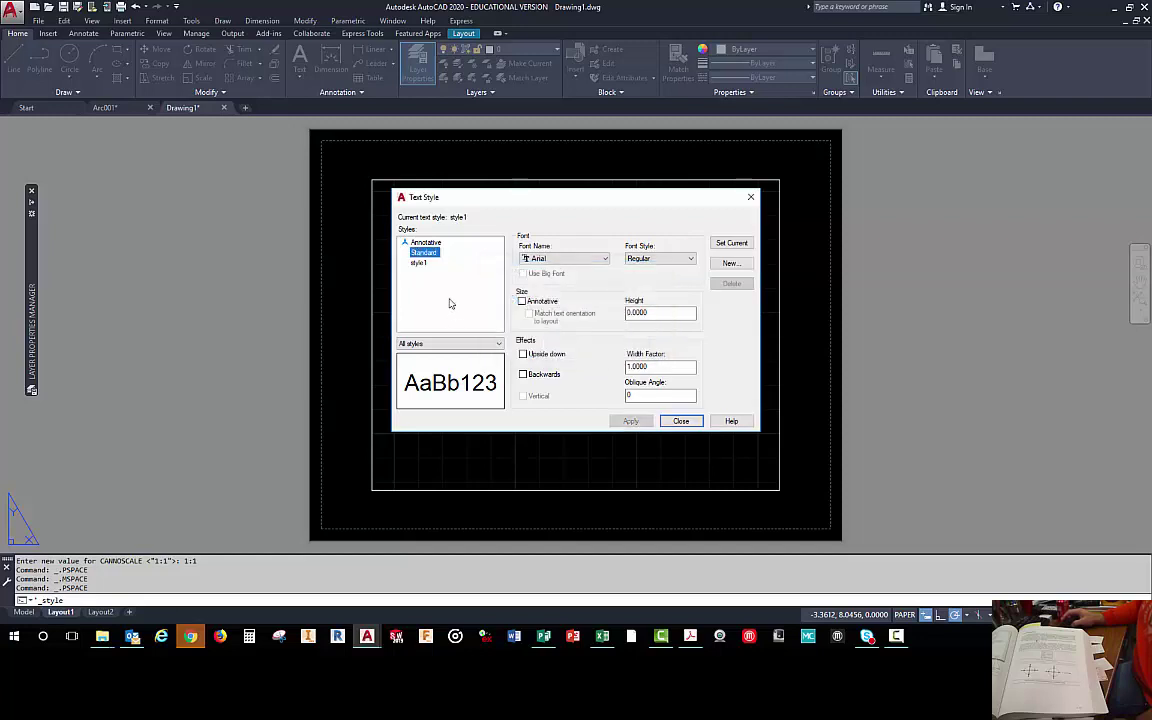
# - Make style1 the current text style and close the text style settings
pyautogui.click(419, 262)
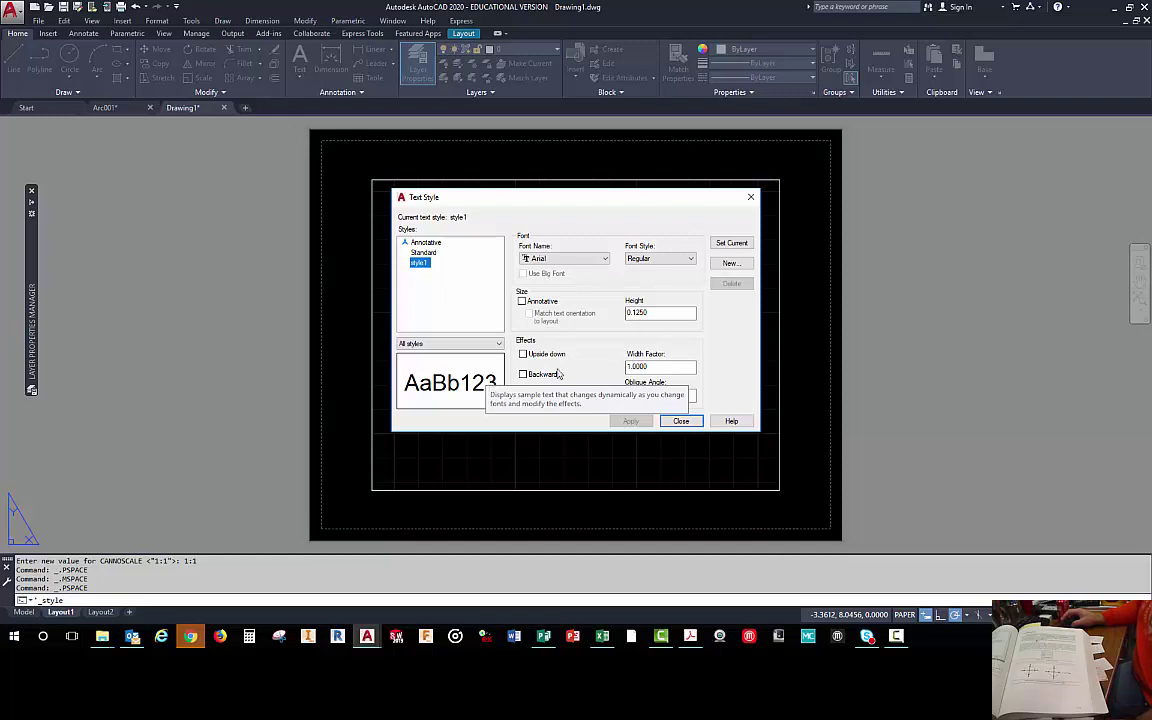
pyautogui.click(420, 263)
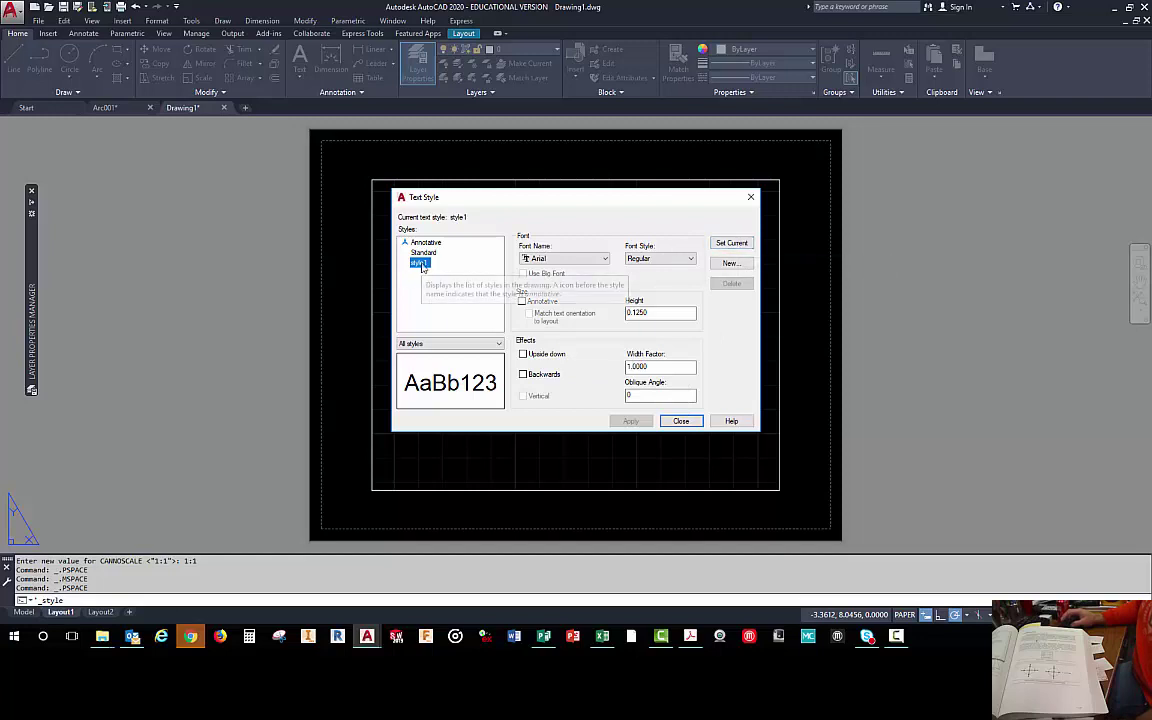
pyautogui.click(740, 245)
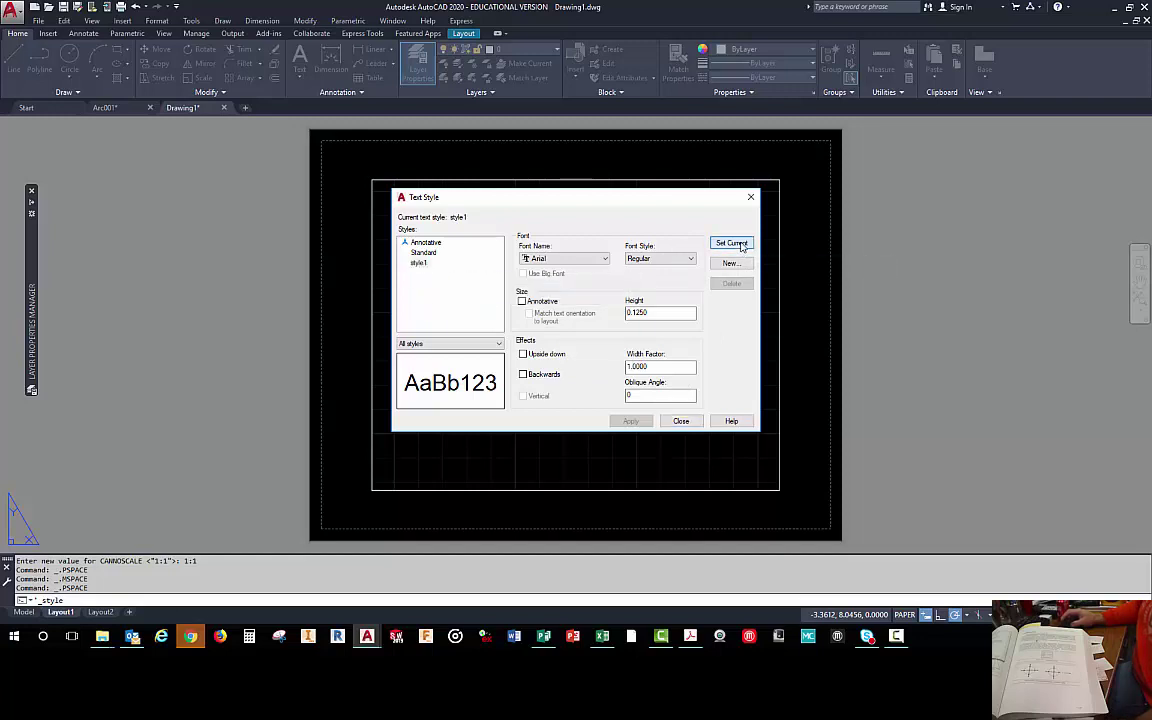
pyautogui.click(681, 421)
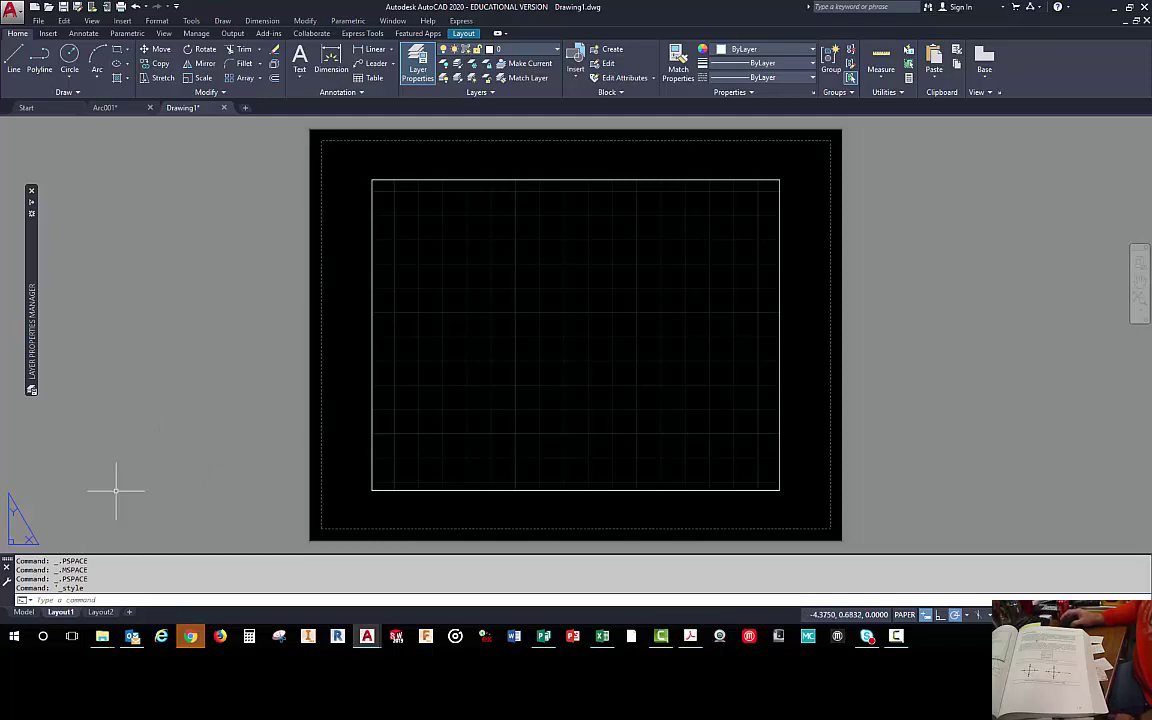
pyautogui.rightClick(21, 613)
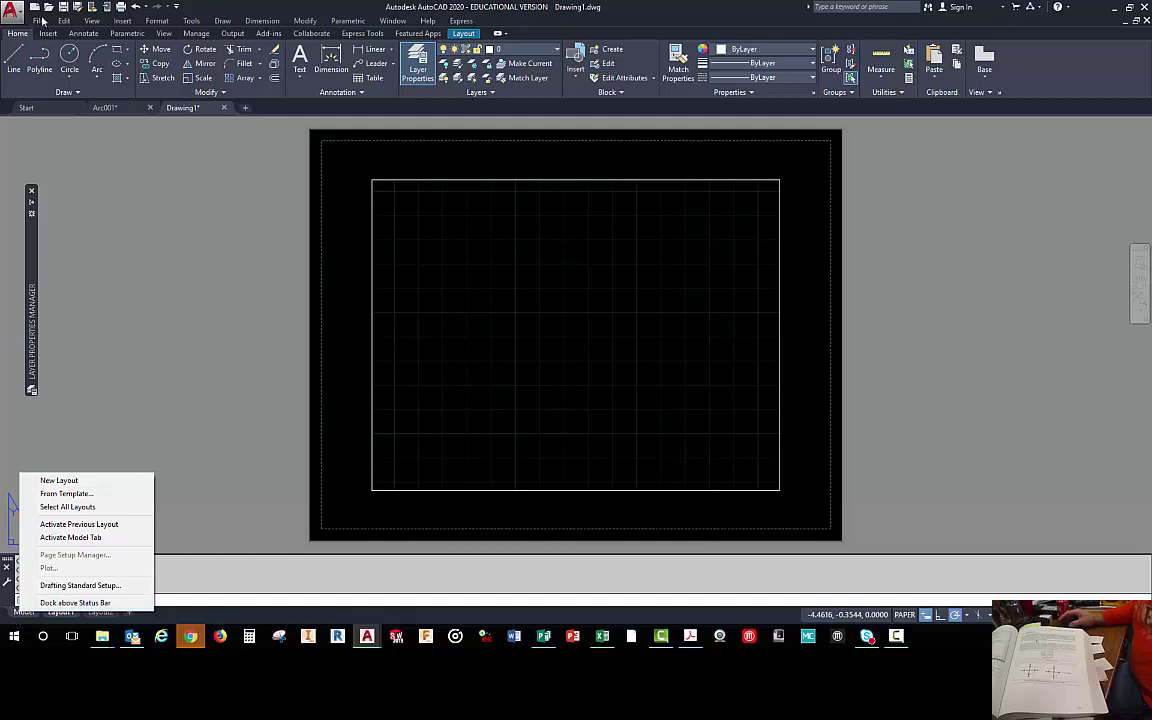
pyautogui.click(177, 7)
pyautogui.click(176, 7)
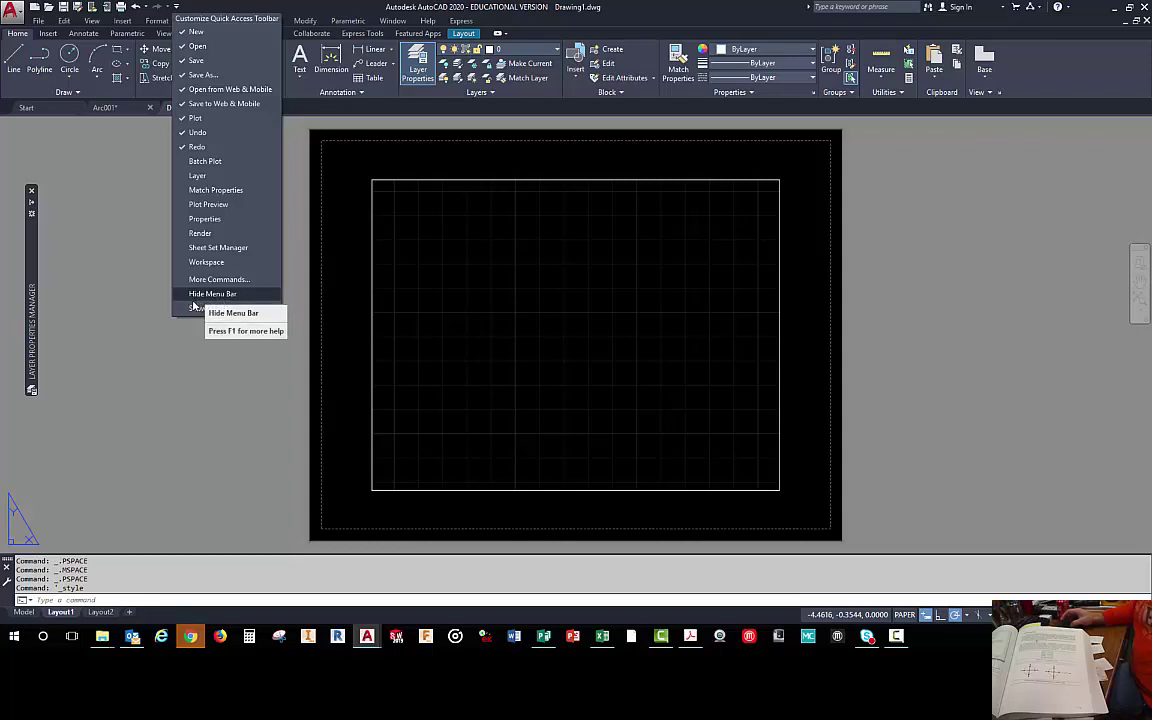
pyautogui.click(113, 175)
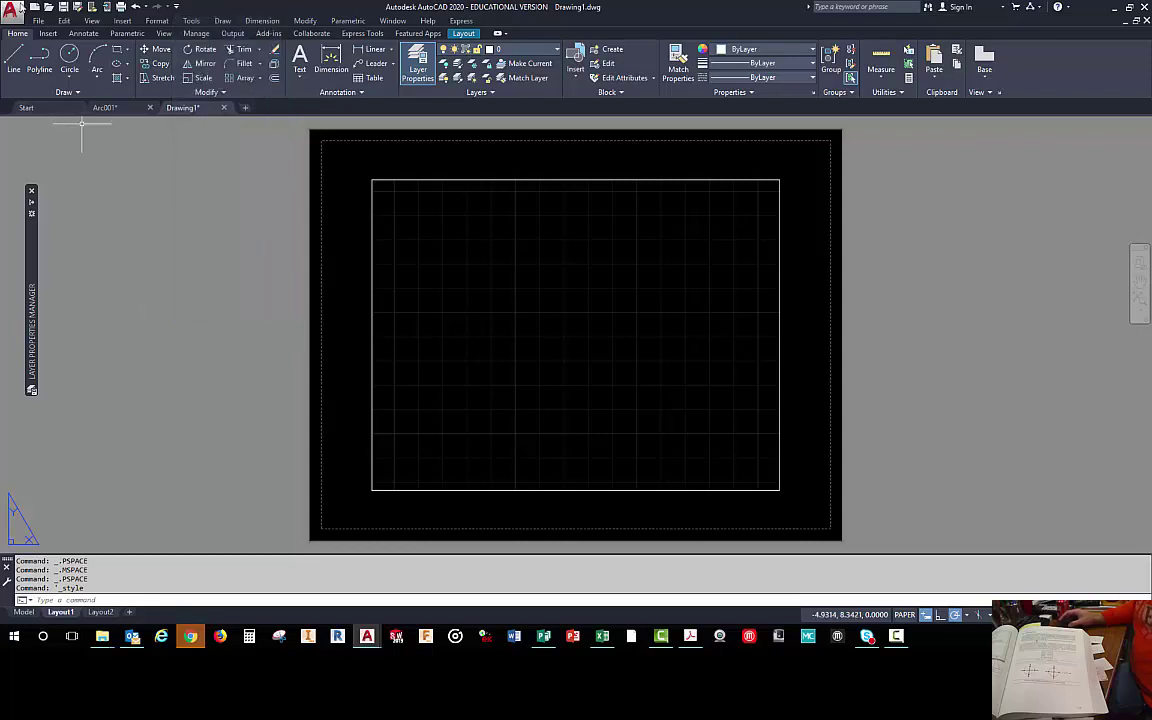
pyautogui.click(47, 20)
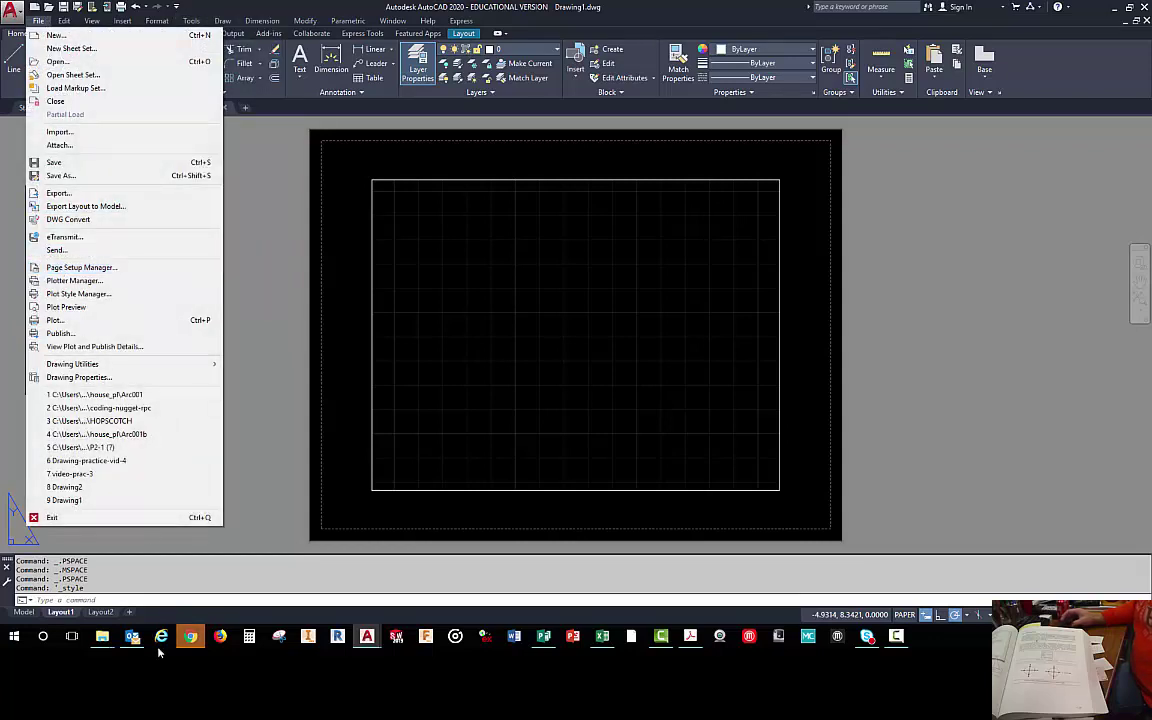
pyautogui.rightClick(28, 613)
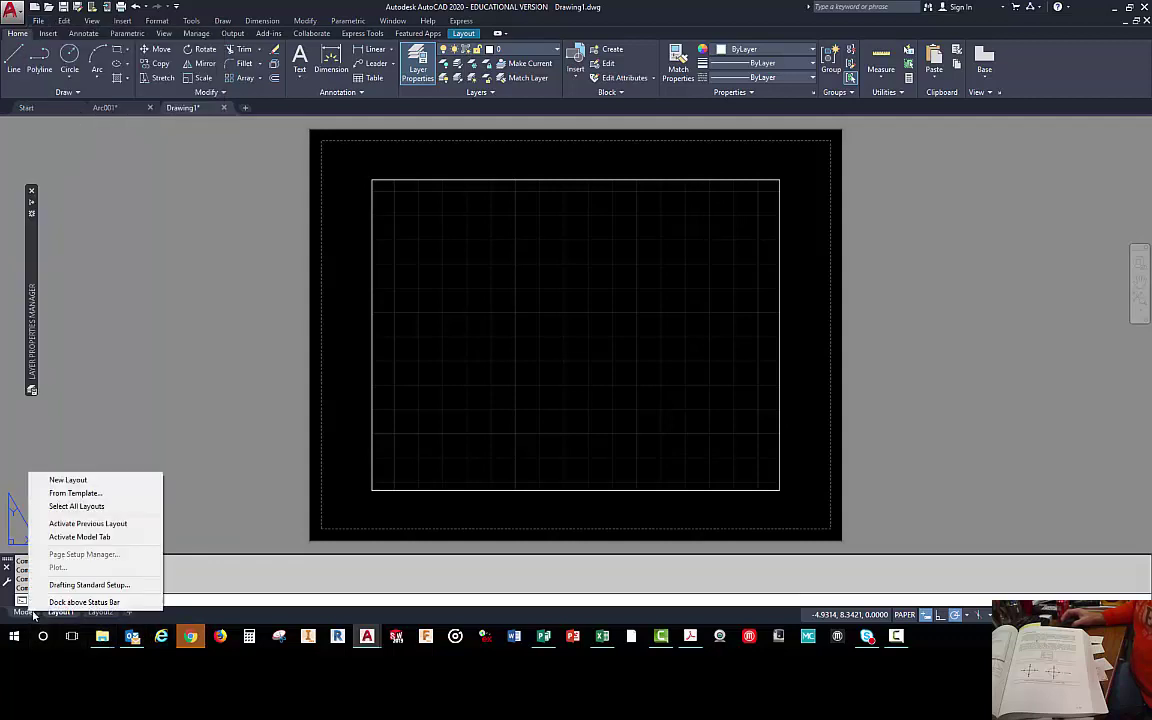
# - Modify the page setup of Layout1 to use the AutoCAD PDF (General Documentation).pc3 plotter
pyautogui.rightClick(65, 613)
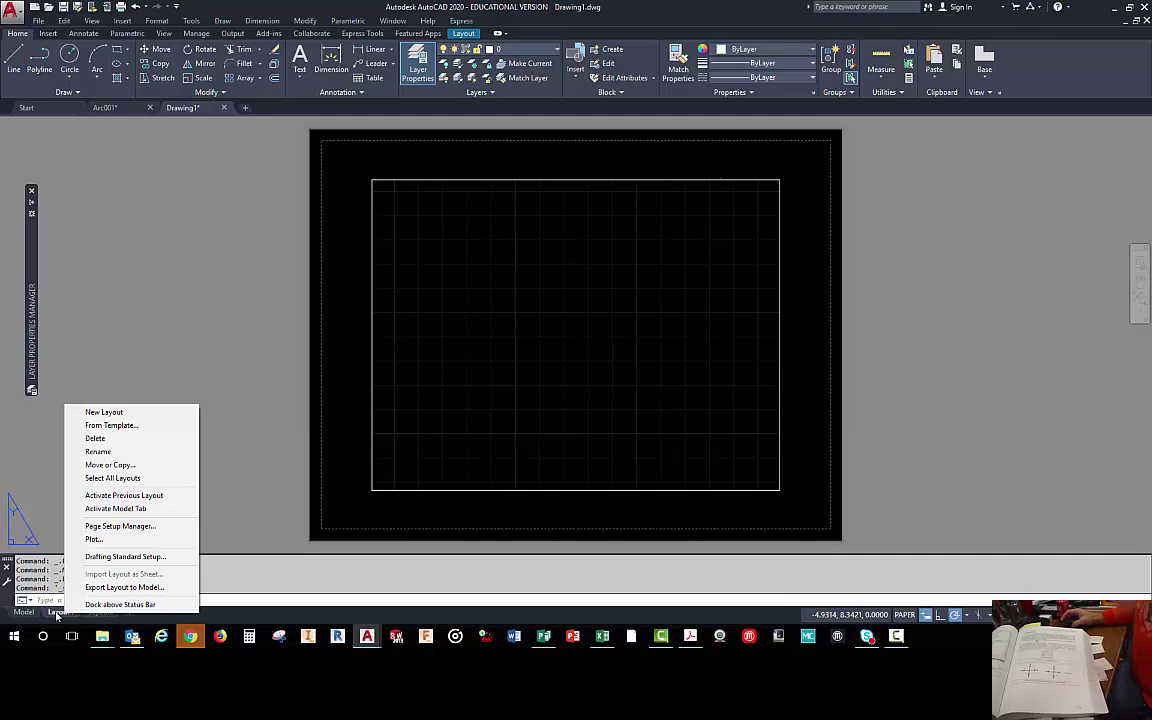
pyautogui.click(106, 527)
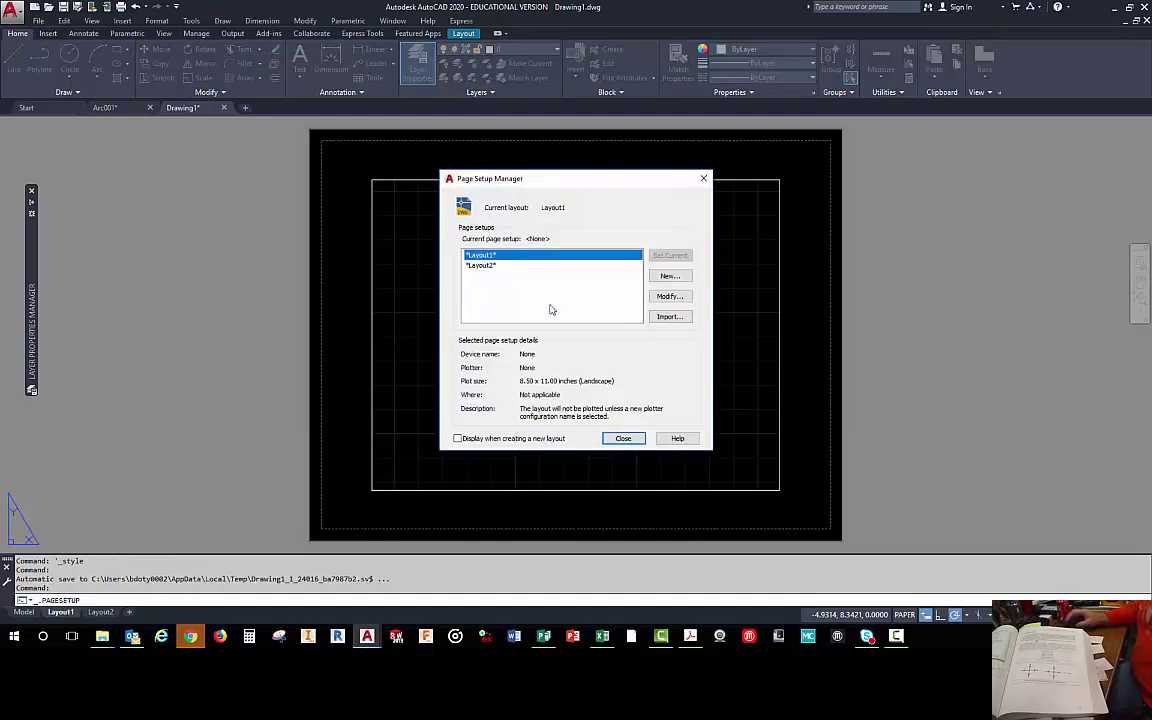
pyautogui.click(670, 298)
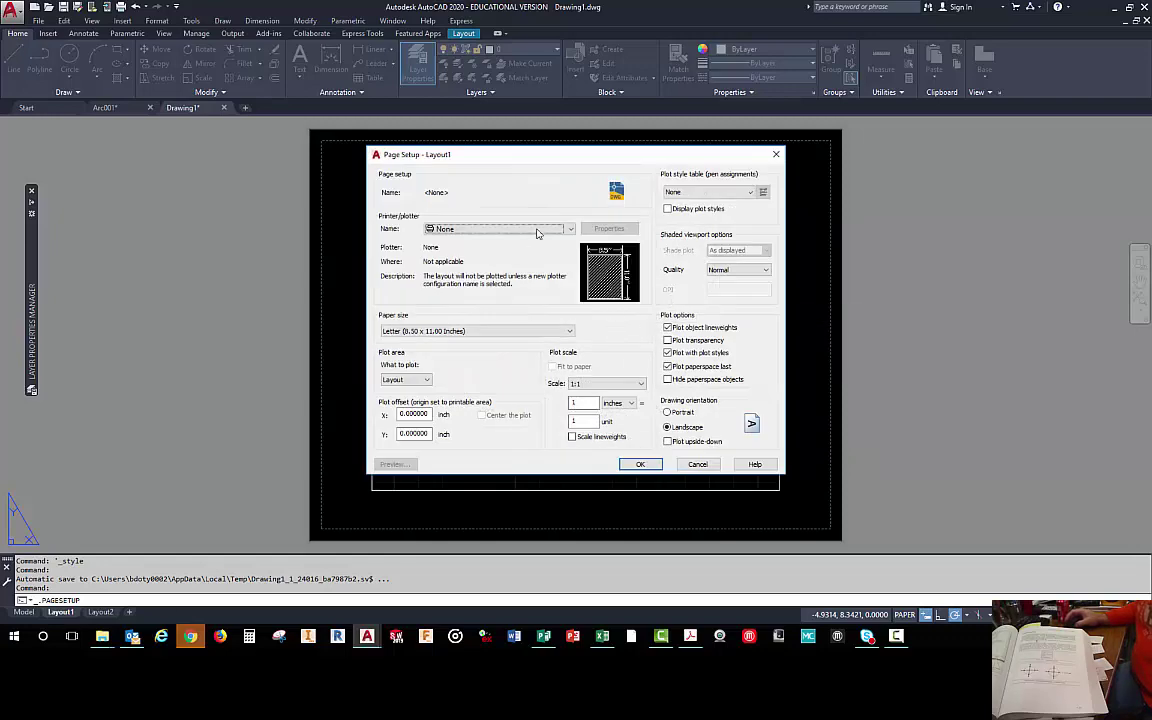
pyautogui.click(572, 230)
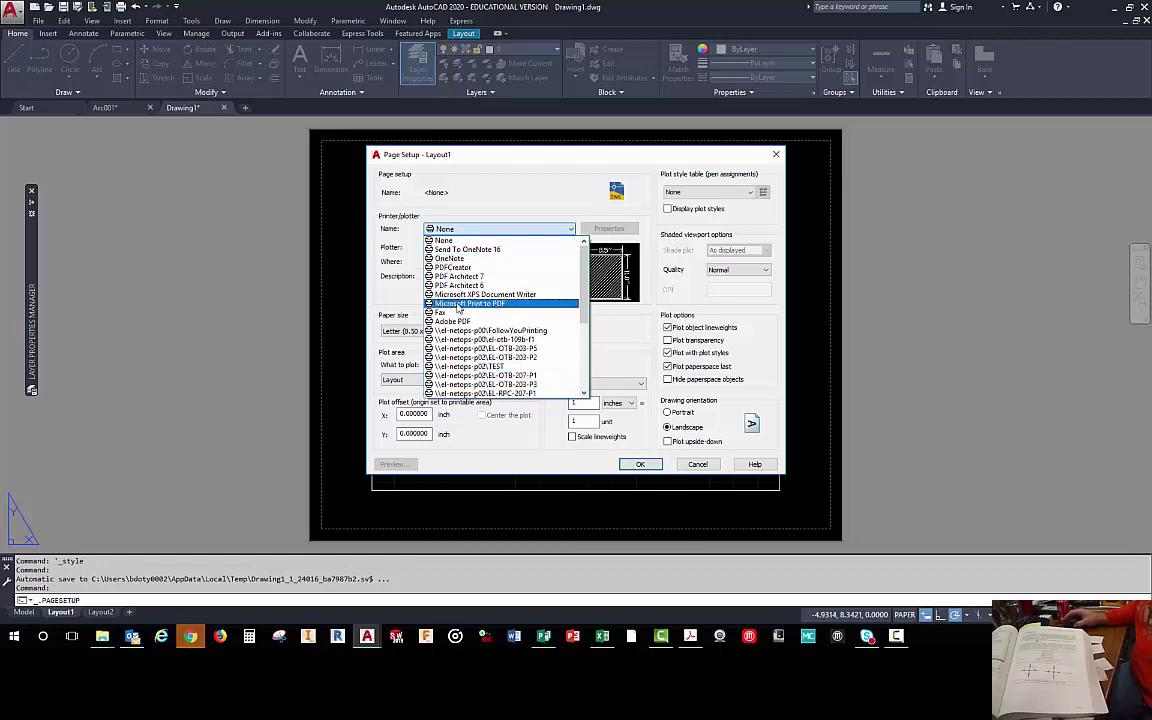
pyautogui.scroll(-4, 475, 353)
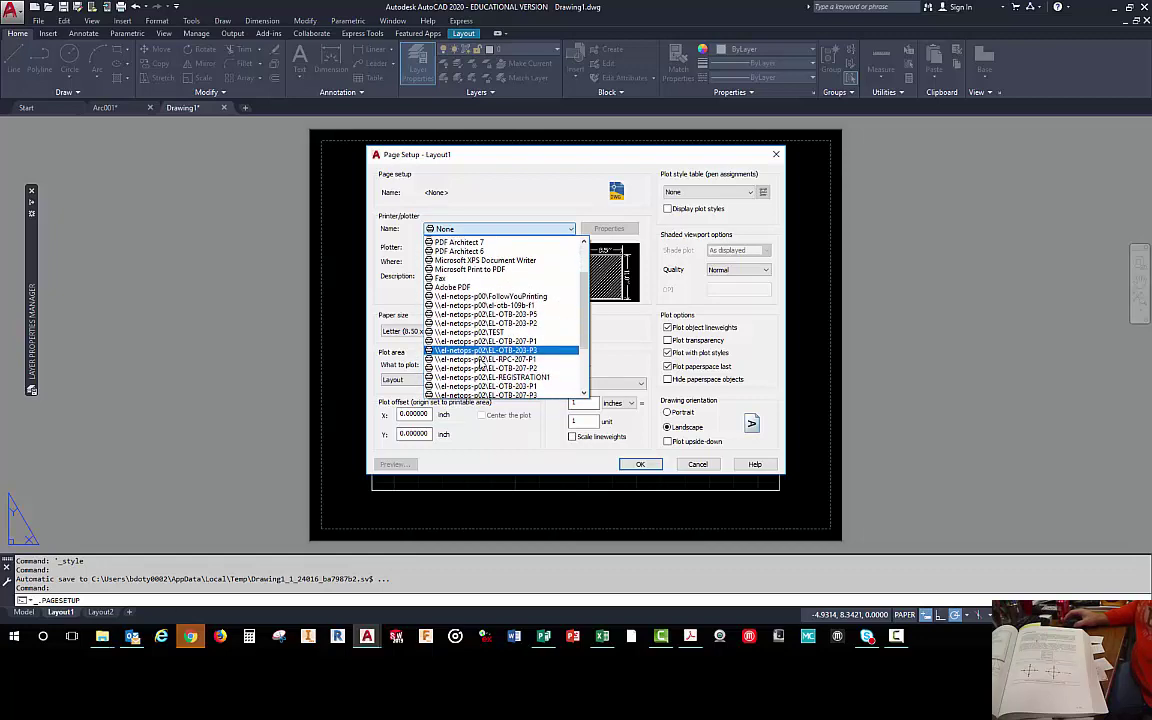
pyautogui.scroll(-2, 455, 345)
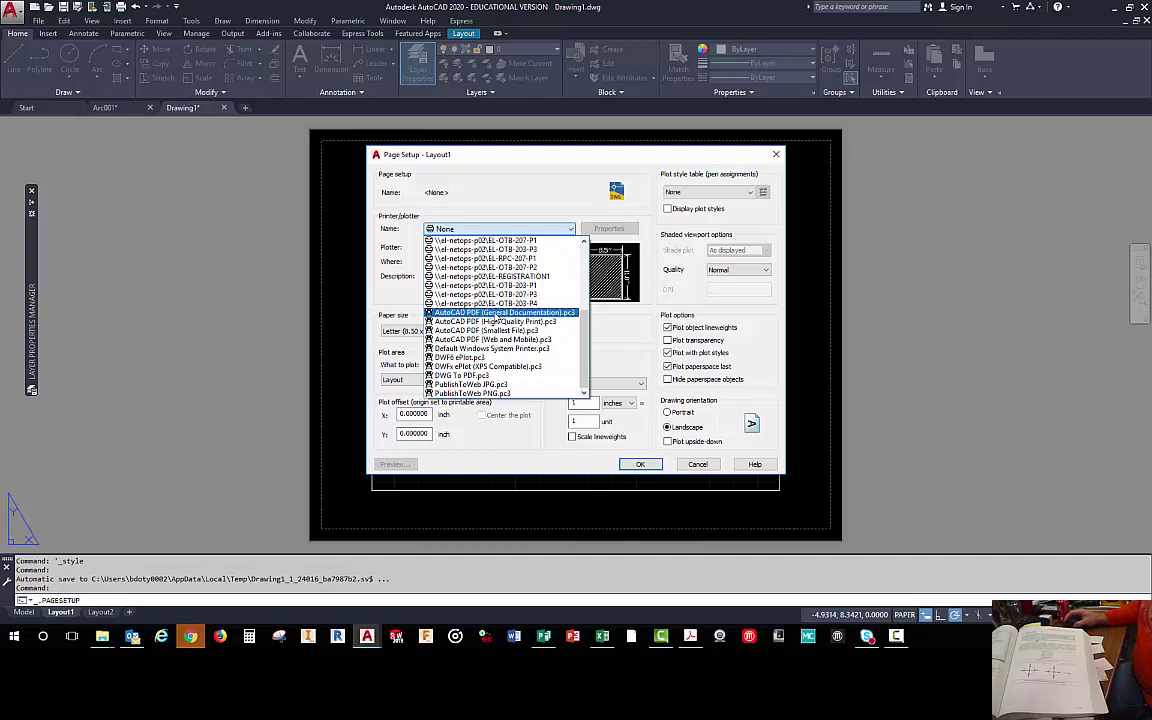
pyautogui.click(497, 313)
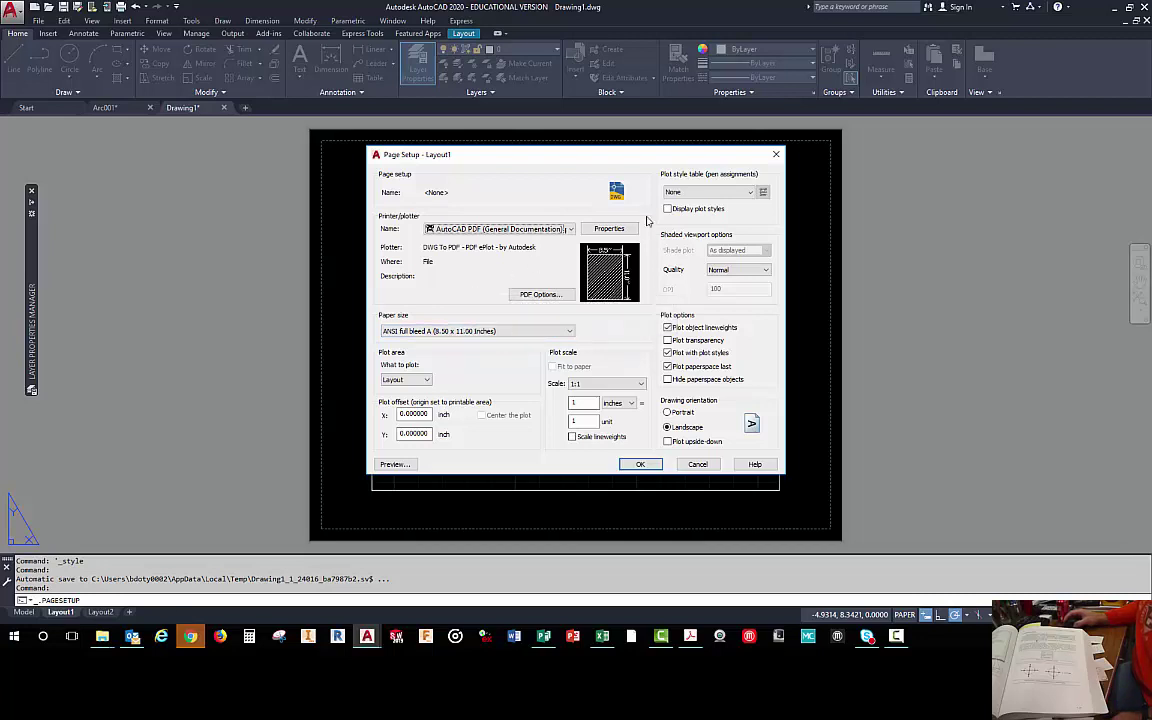
# - Assign the monochrome.ctb plot style table to Layout1 and accept the page setup
pyautogui.click(694, 193)
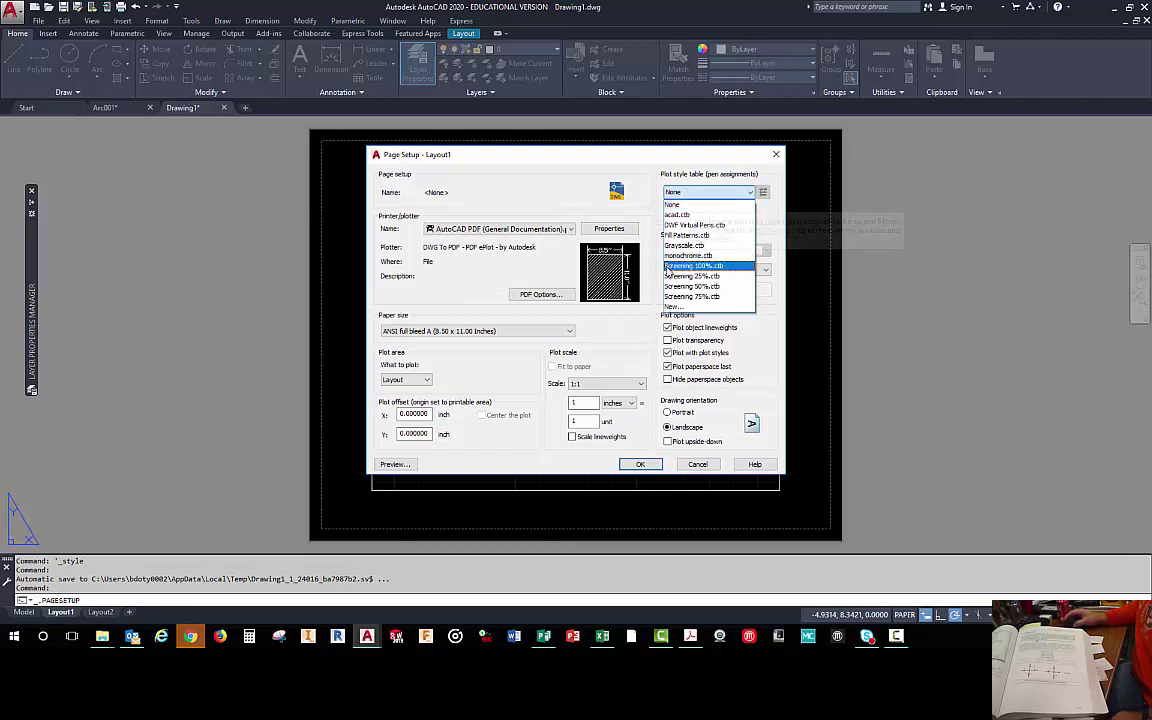
pyautogui.click(688, 255)
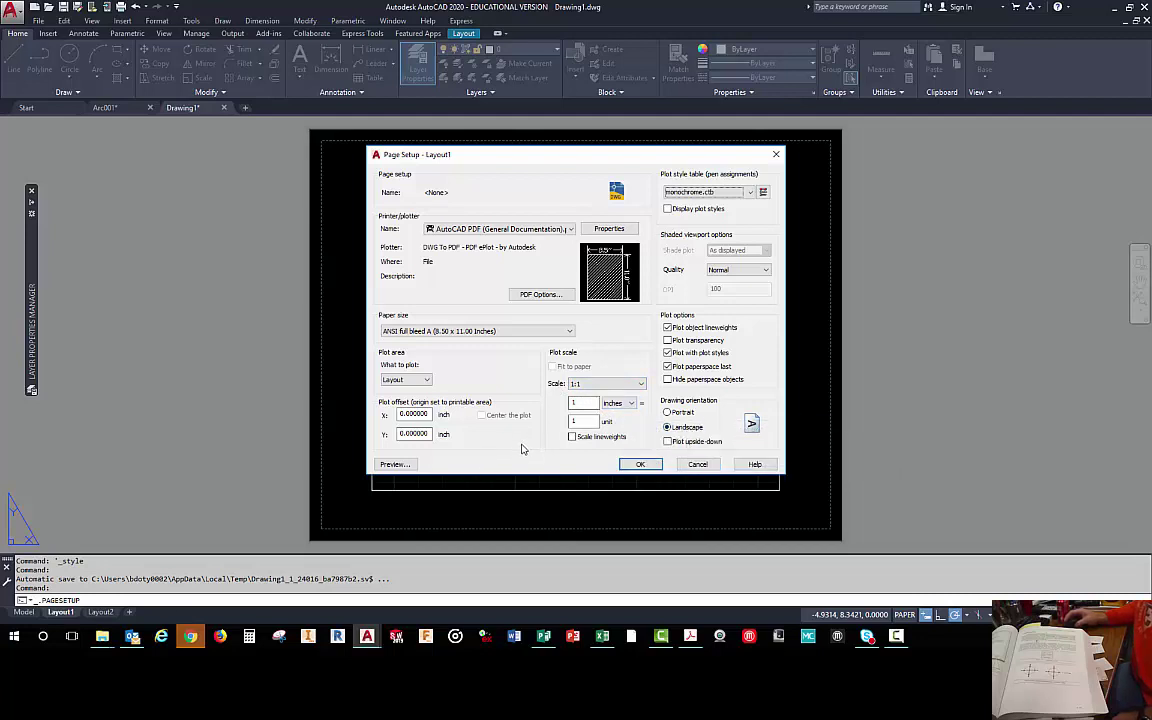
pyautogui.click(641, 464)
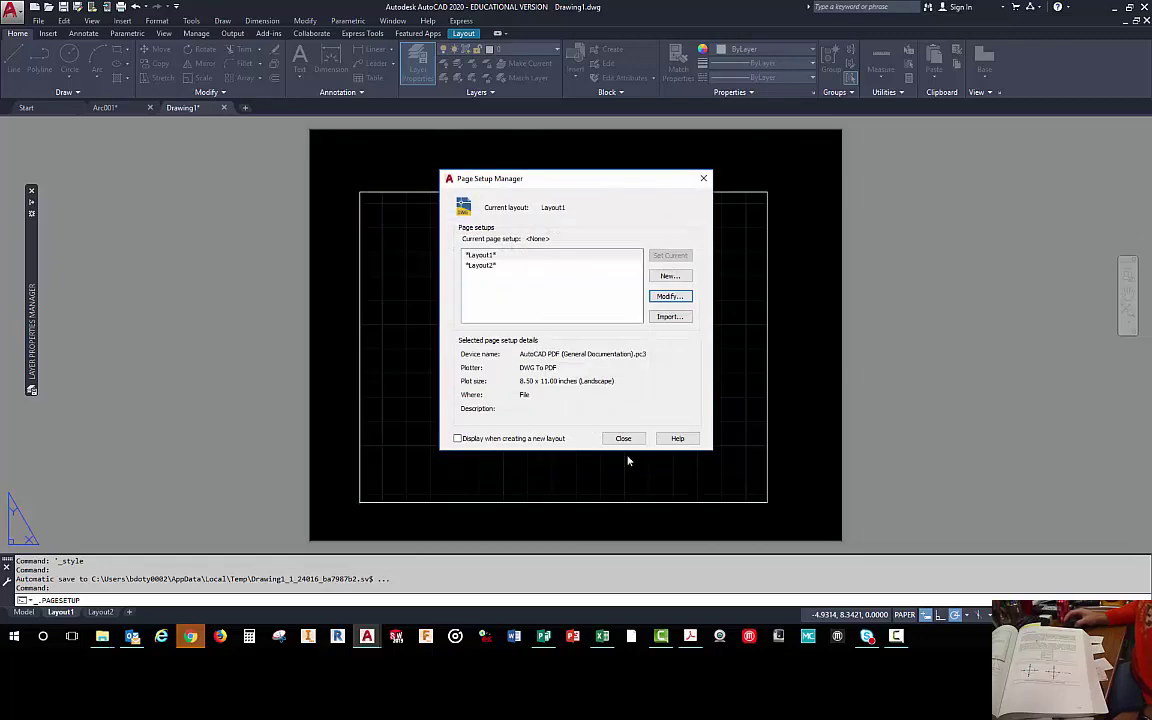
pyautogui.click(623, 438)
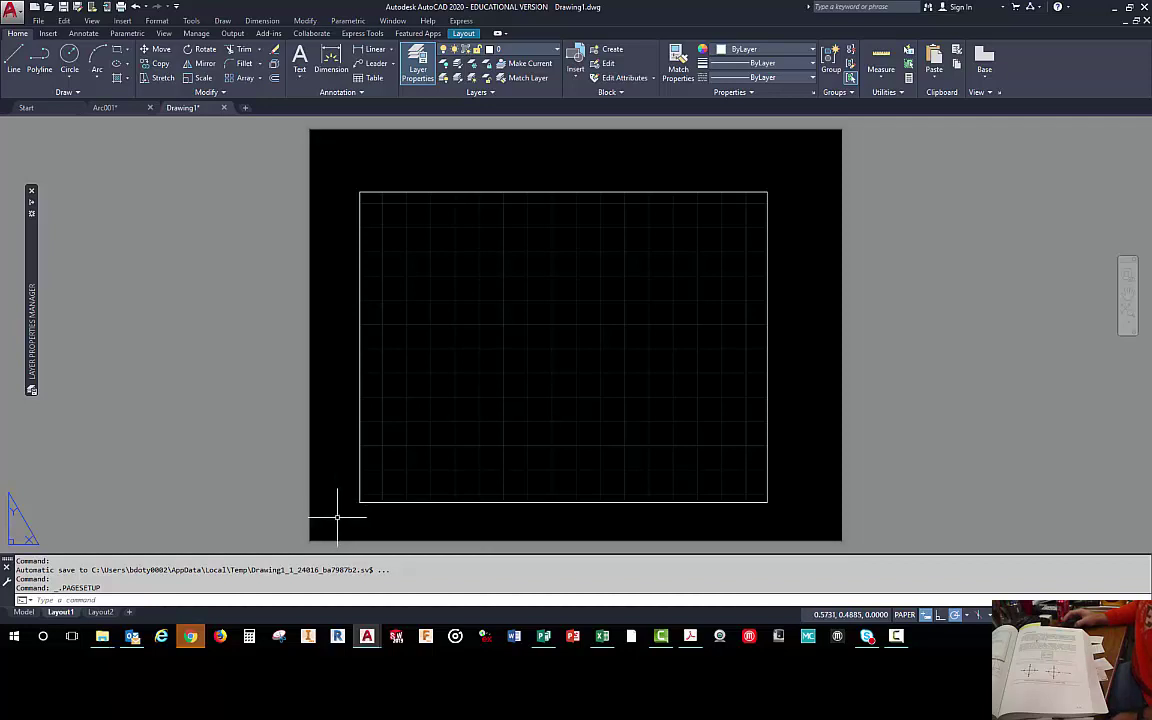
# - Rename the Layout1 layout as INCH
pyautogui.rightClick(62, 613)
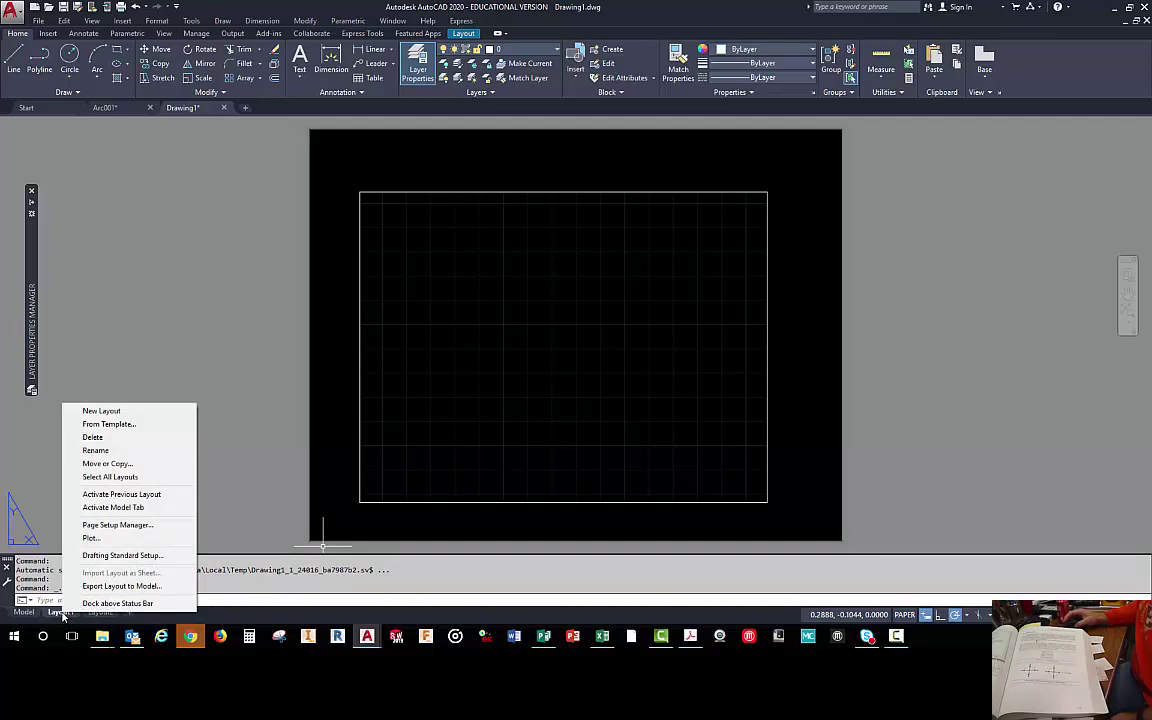
pyautogui.click(95, 451)
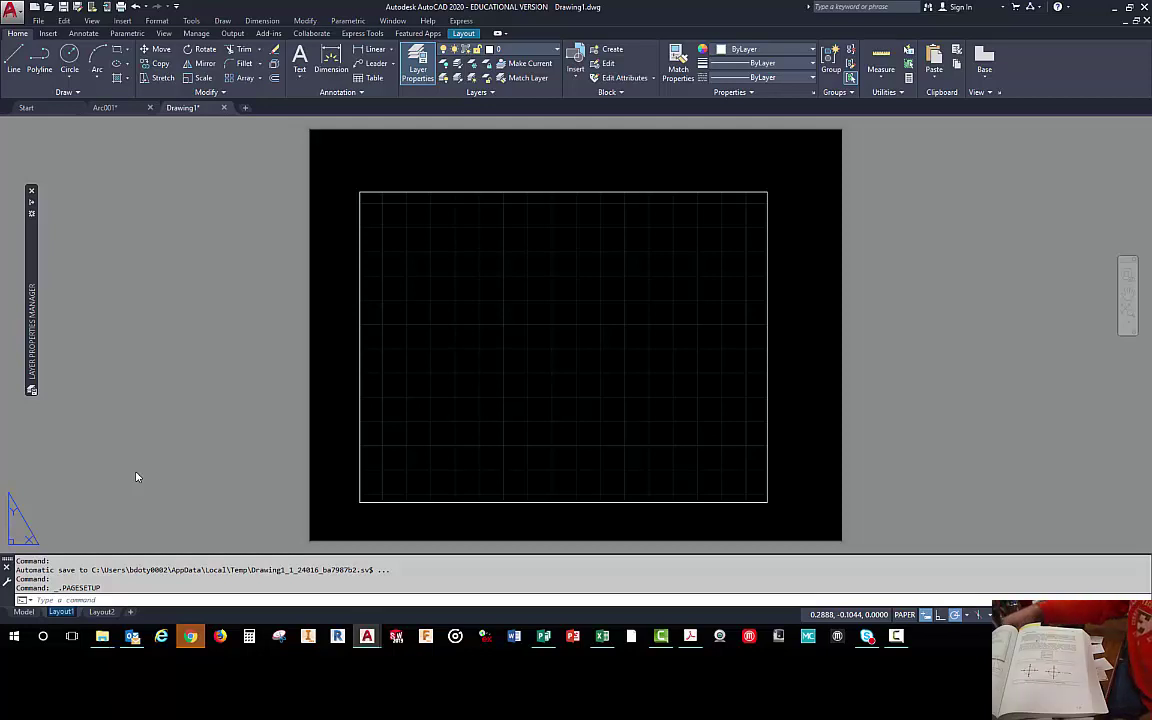
pyautogui.write('INCH')
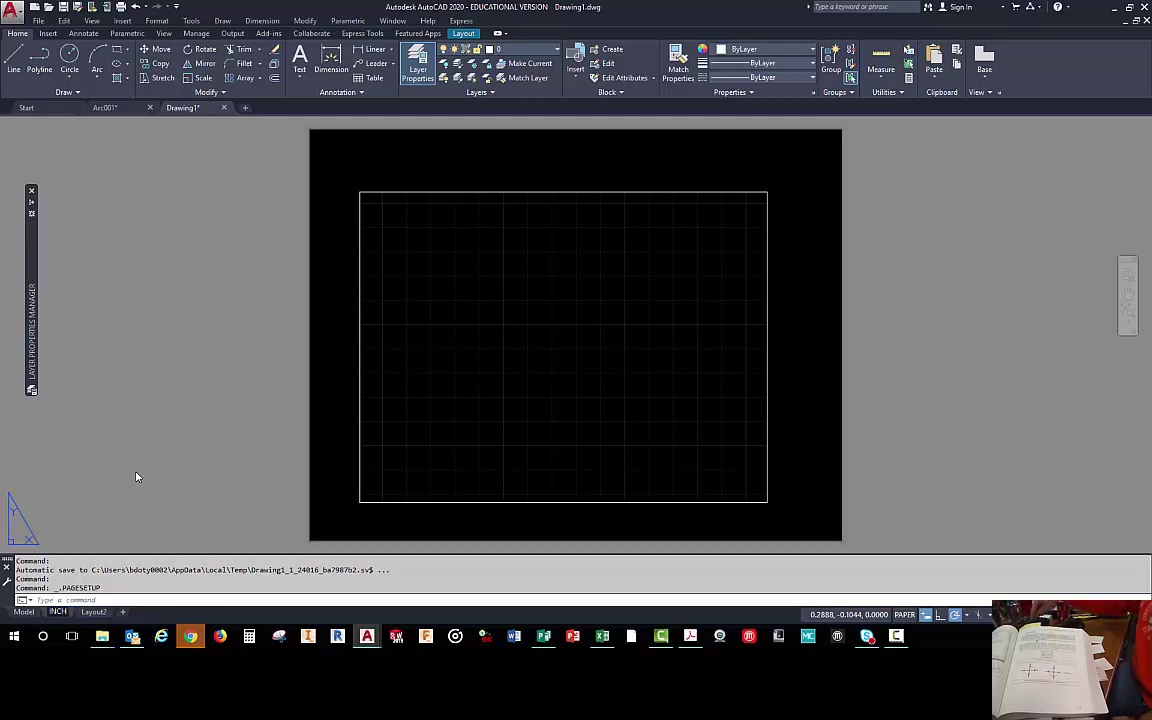
pyautogui.press('Return')
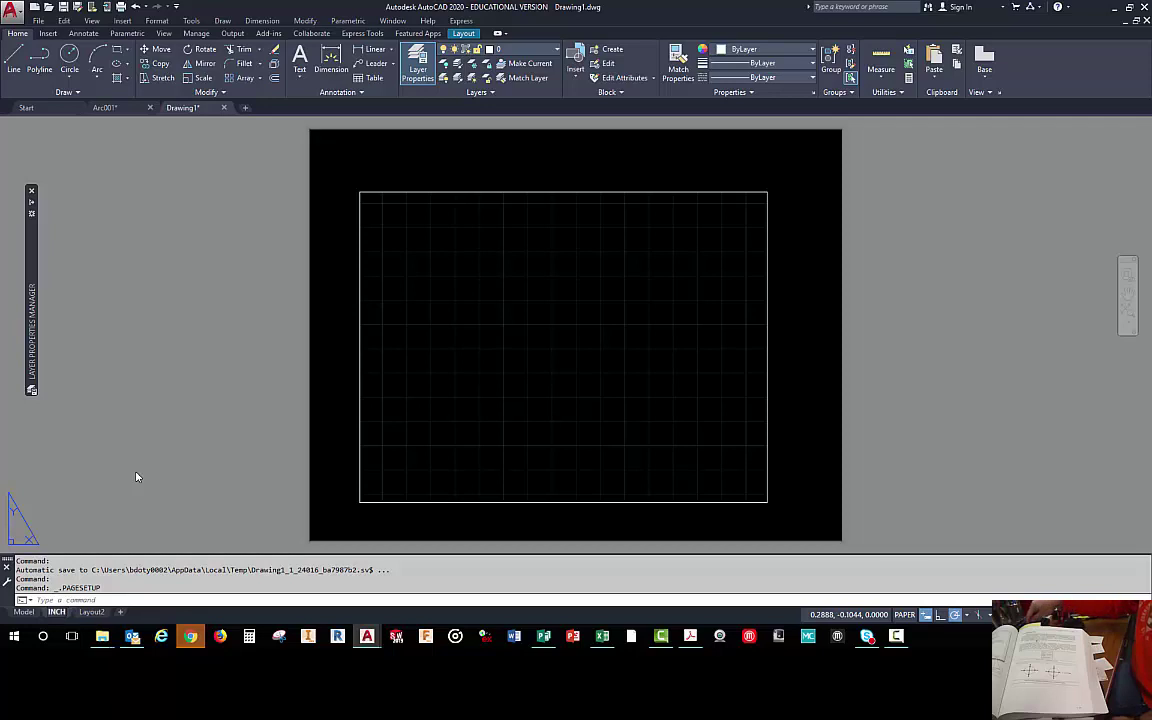
# - Delete the Layout2 layout from the drawing
pyautogui.rightClick(92, 612)
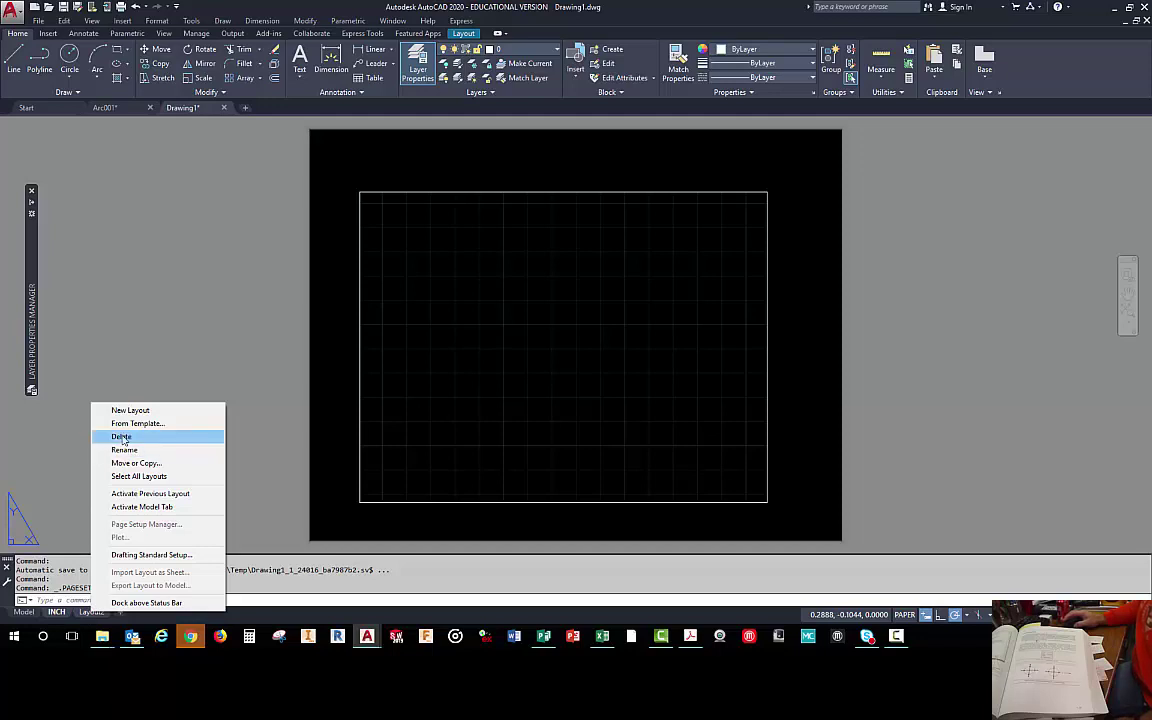
pyautogui.click(121, 438)
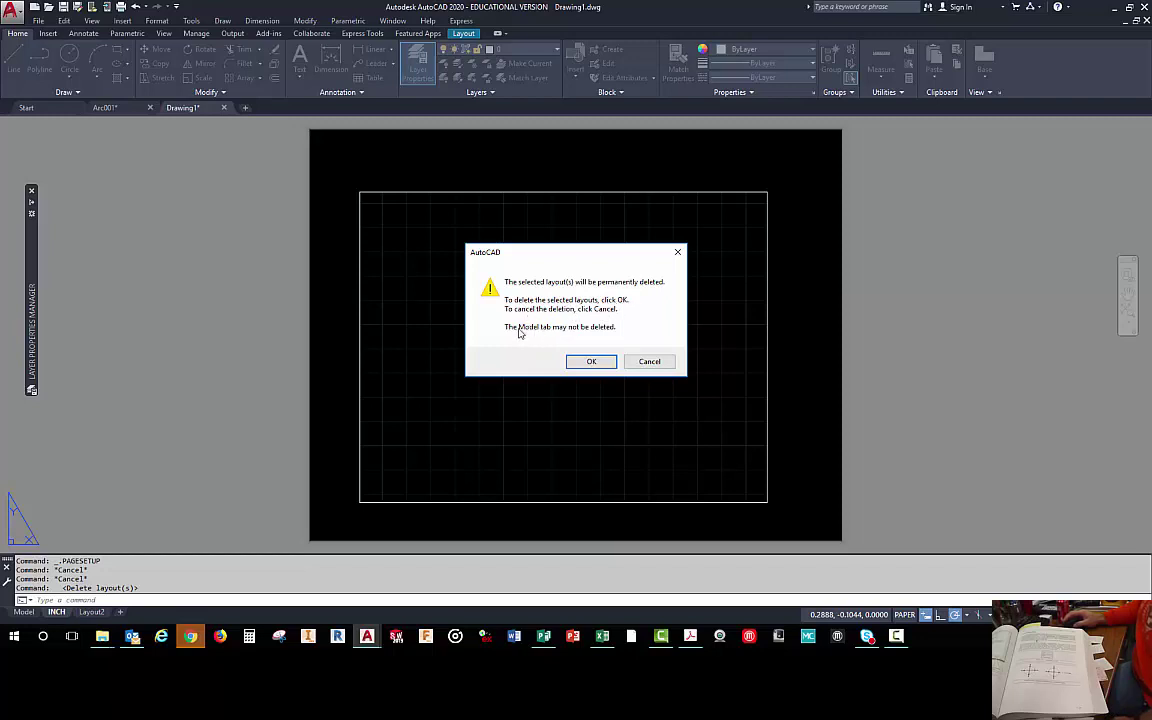
pyautogui.click(592, 362)
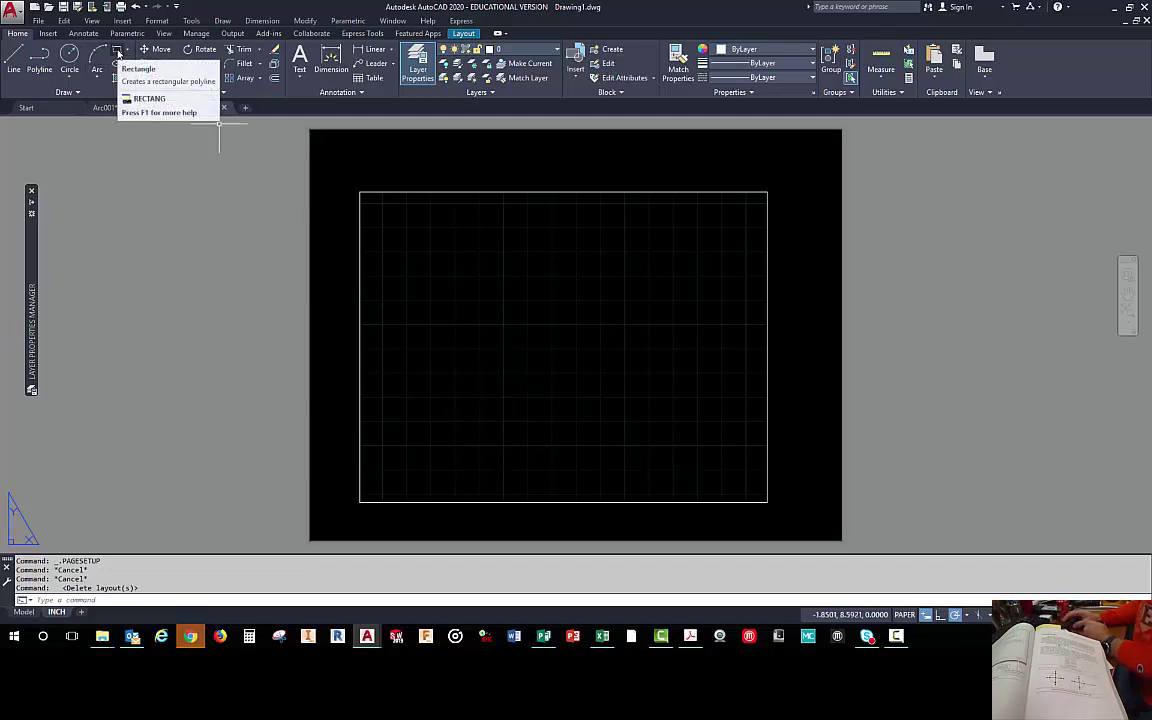
# - Draw a 10.5 by 8 rectangular border on the INCH layout with its first corner at 0.25,0.25
pyautogui.click(117, 53)
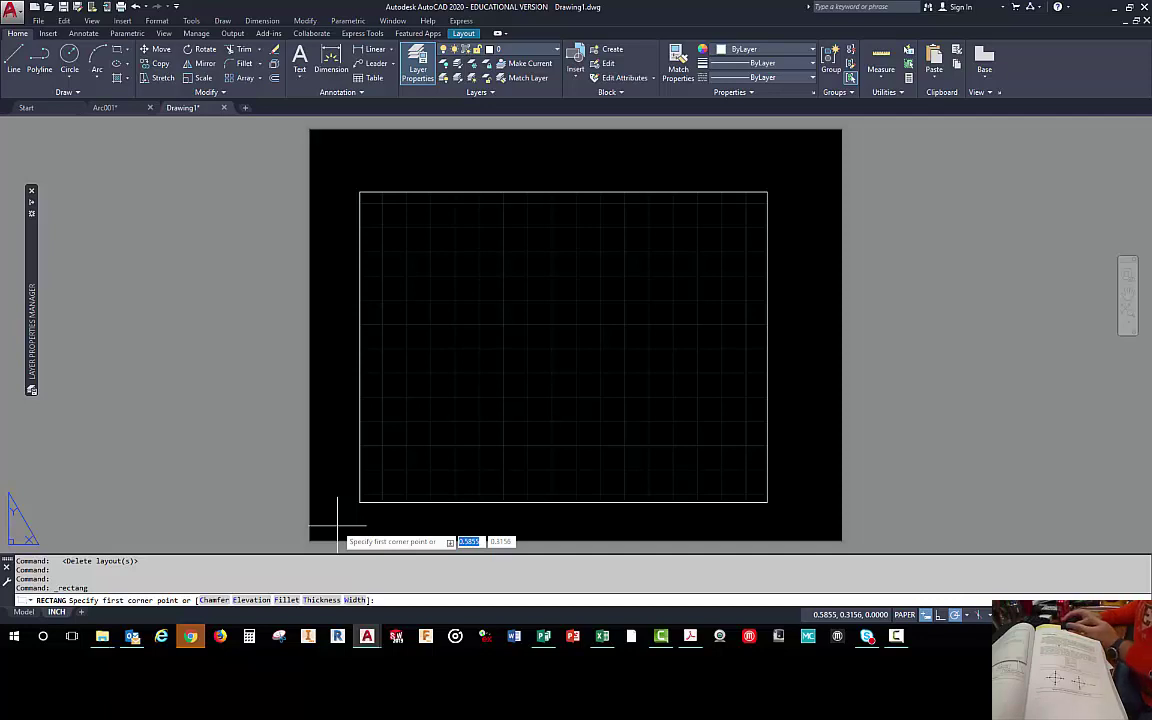
pyautogui.click(926, 616)
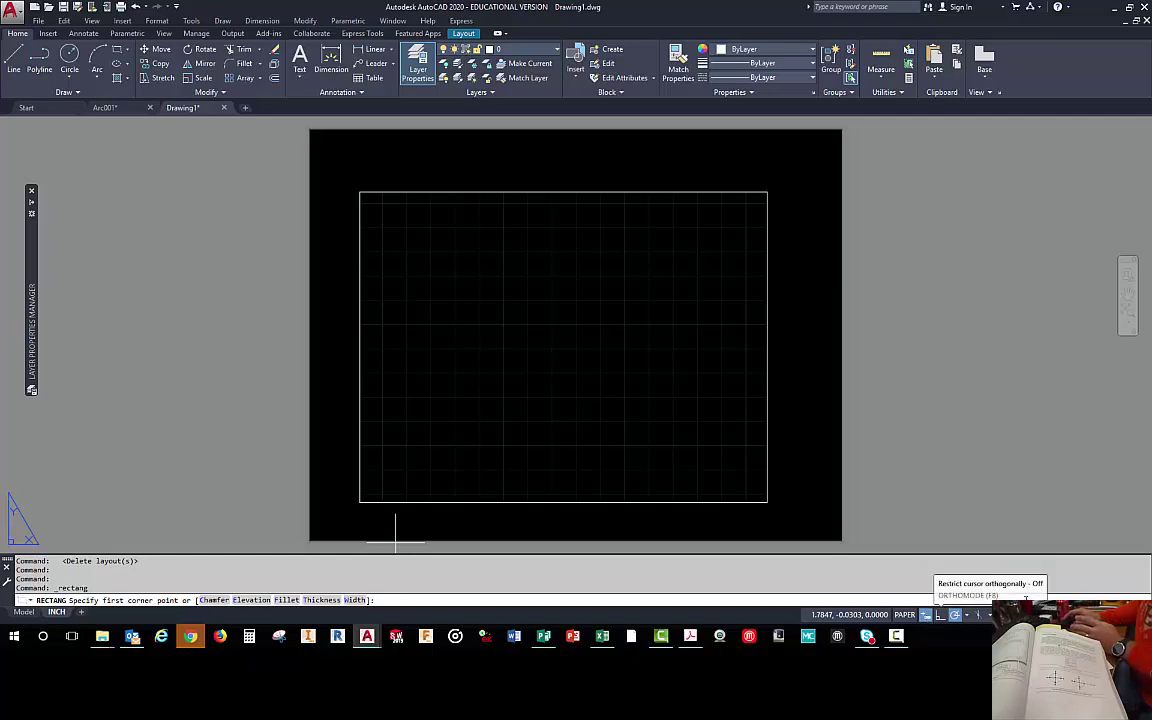
pyautogui.click(1143, 615)
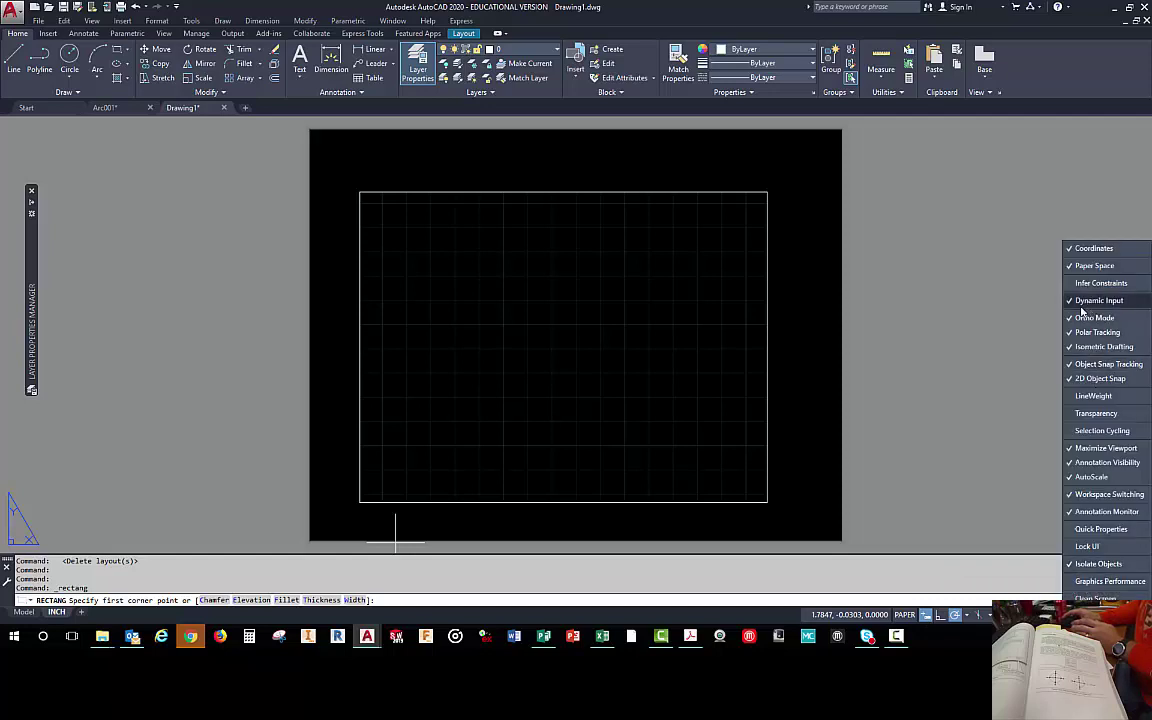
pyautogui.click(925, 580)
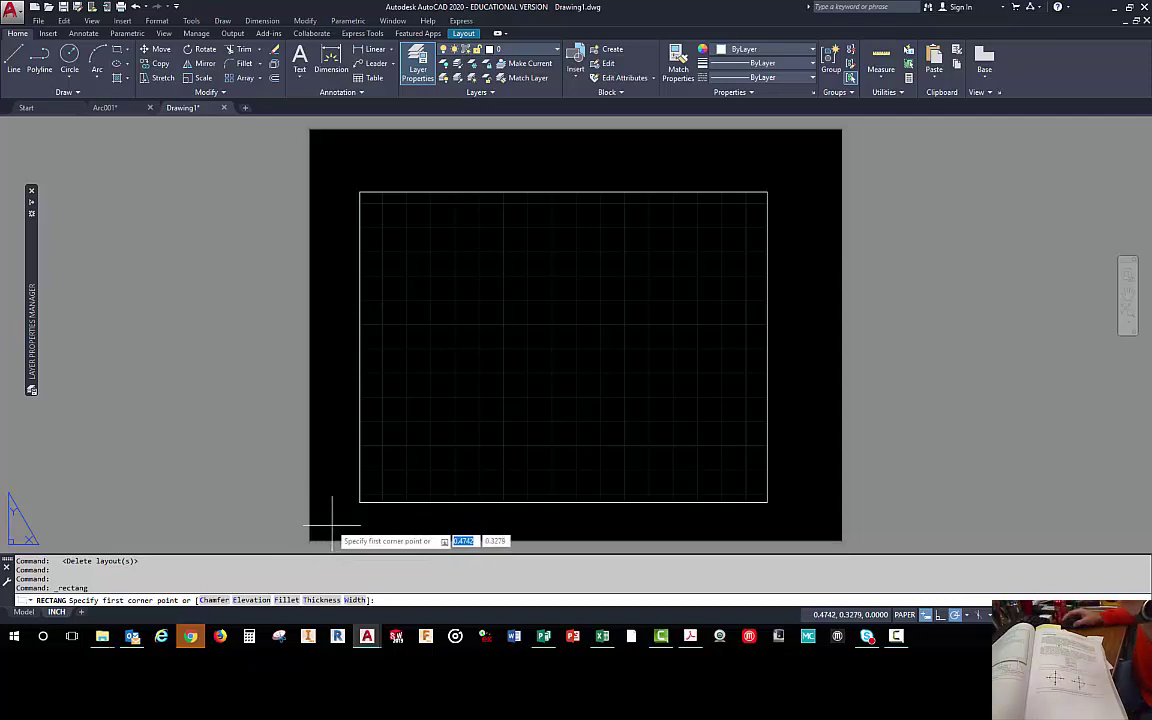
pyautogui.write('.25')
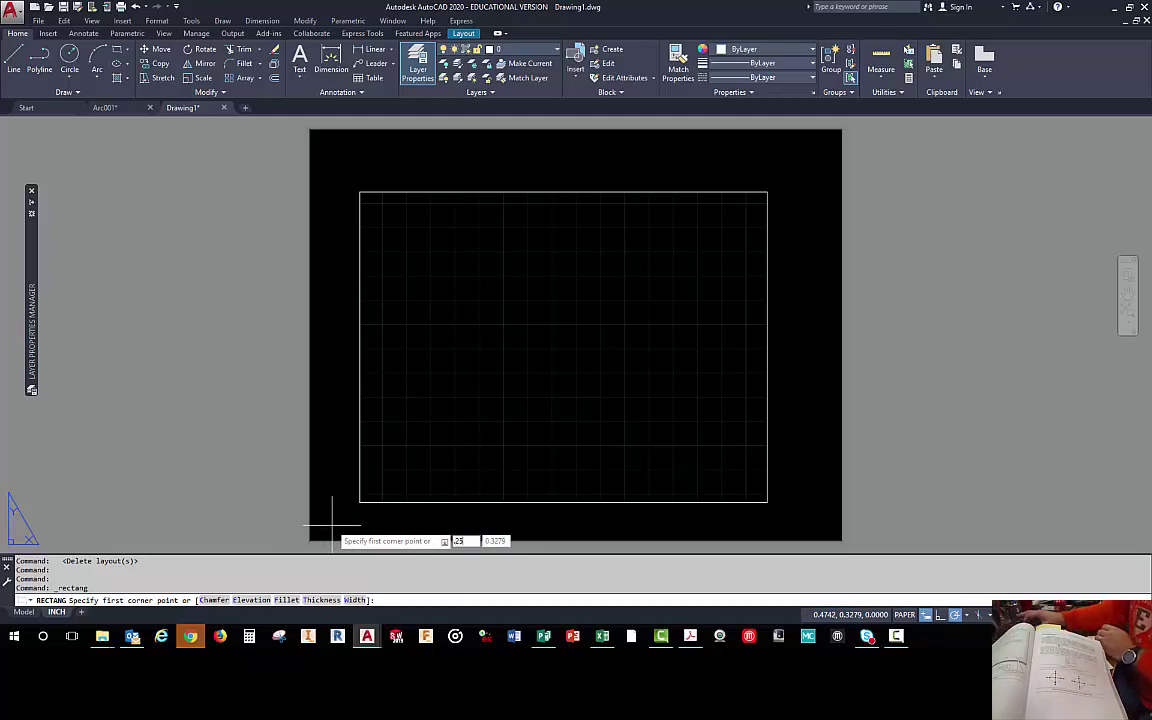
pyautogui.press('Tab')
pyautogui.write('.25')
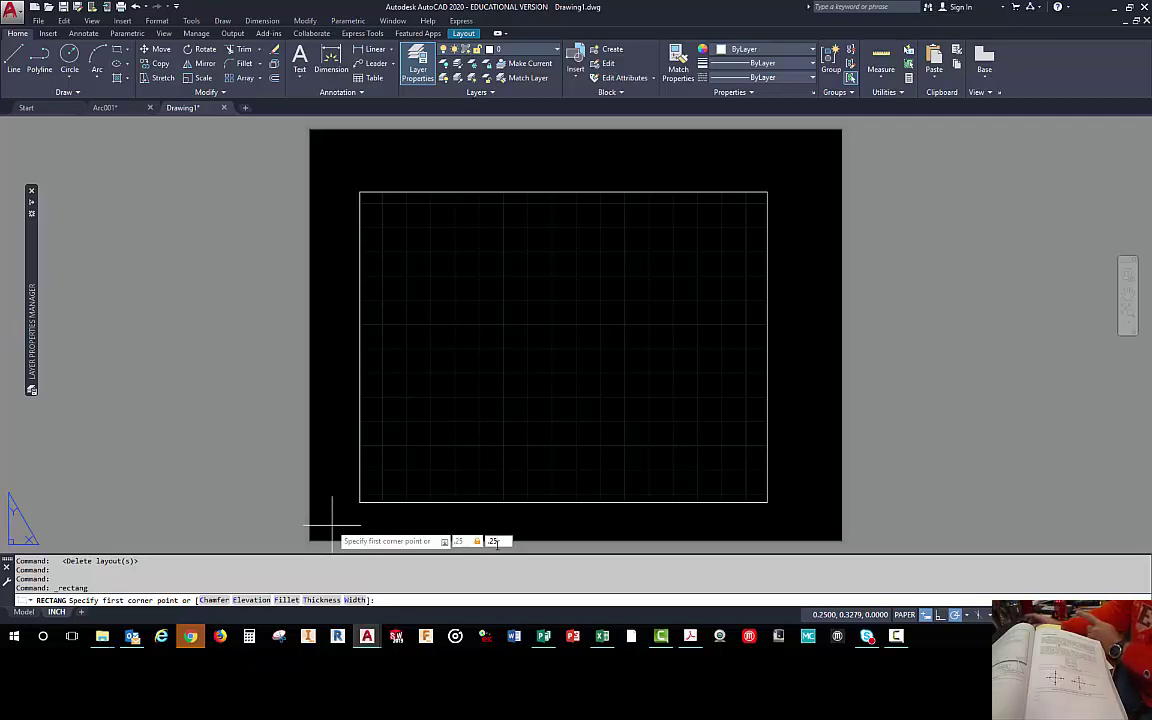
pyautogui.press('Return')
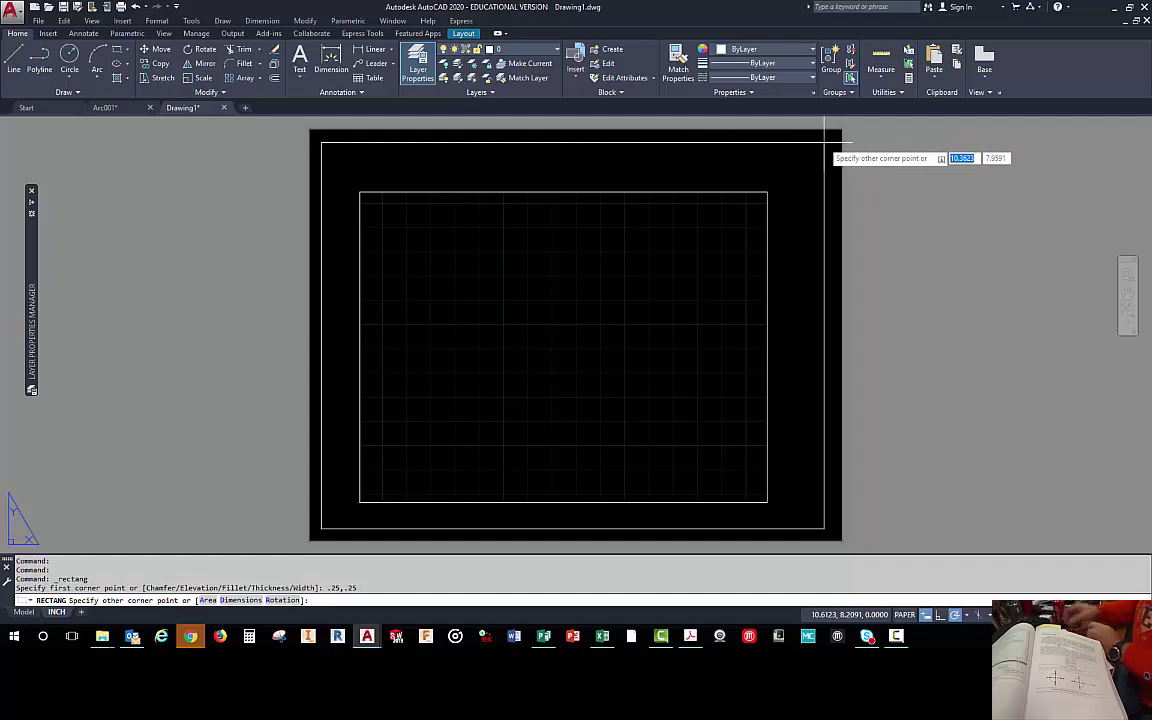
pyautogui.write('10.5')
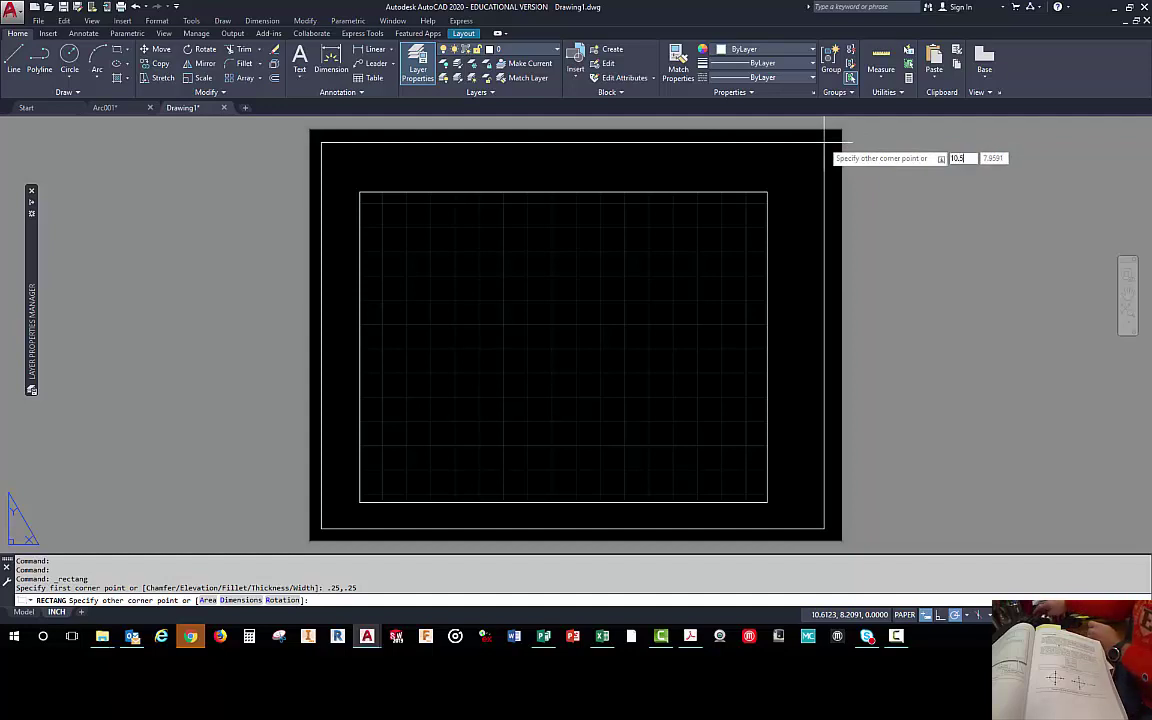
pyautogui.press('Tab')
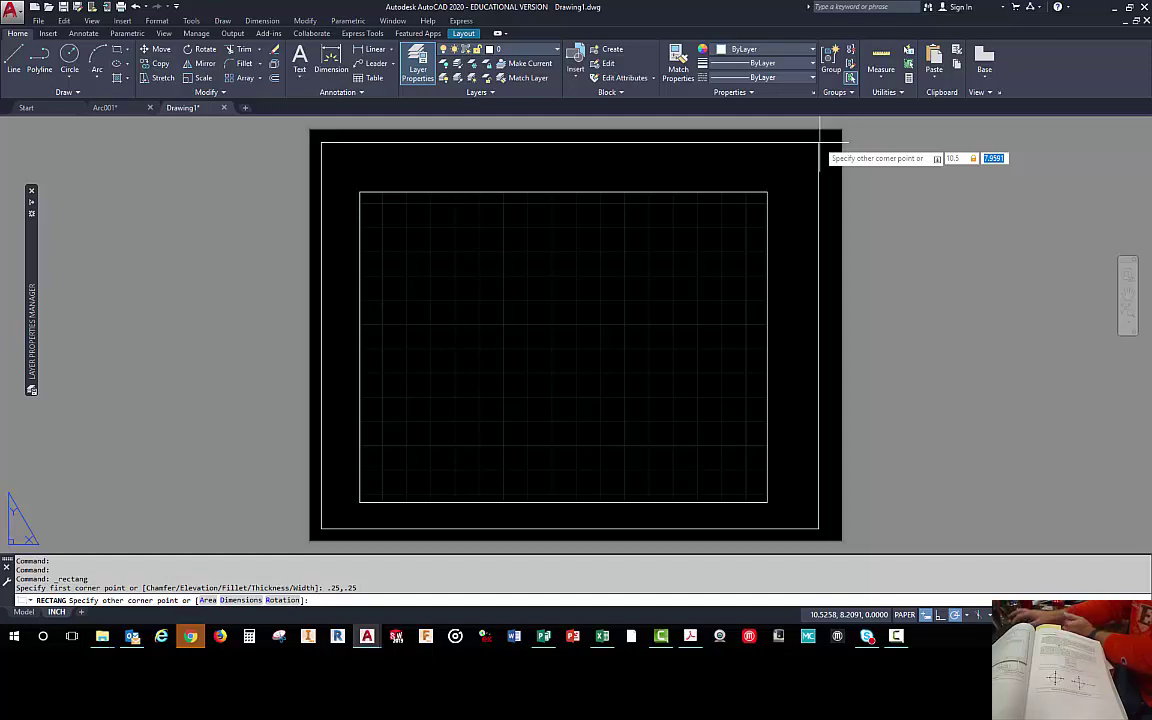
pyautogui.write('8')
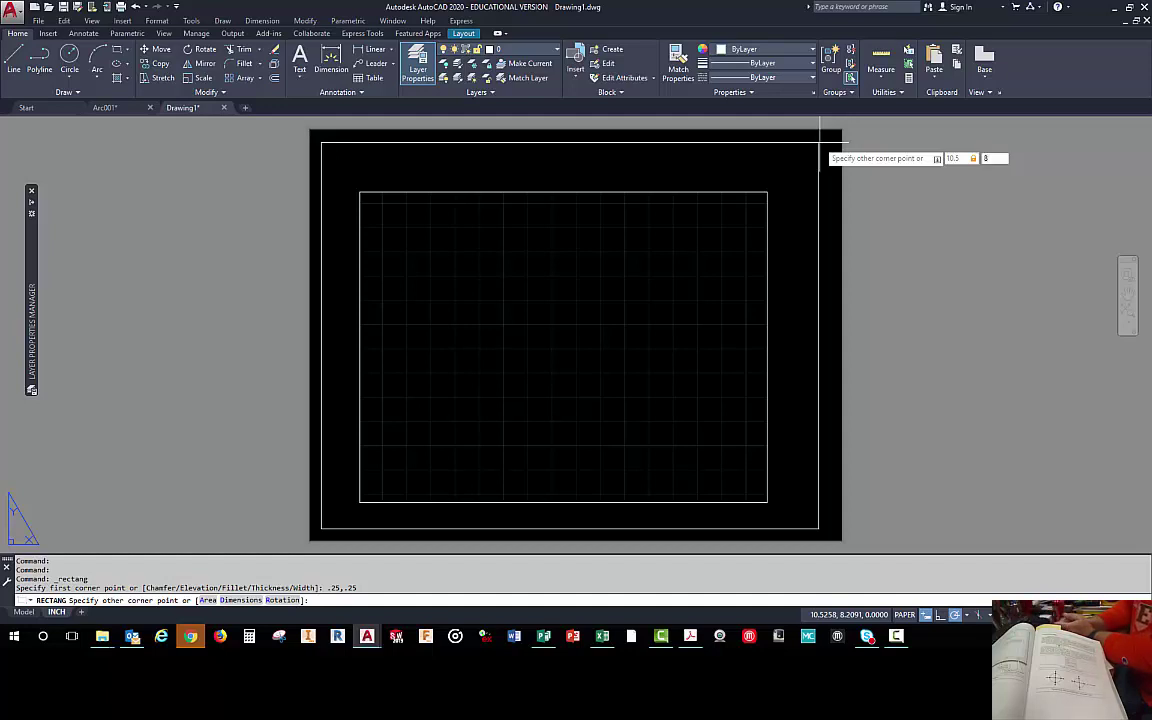
pyautogui.press('Return')
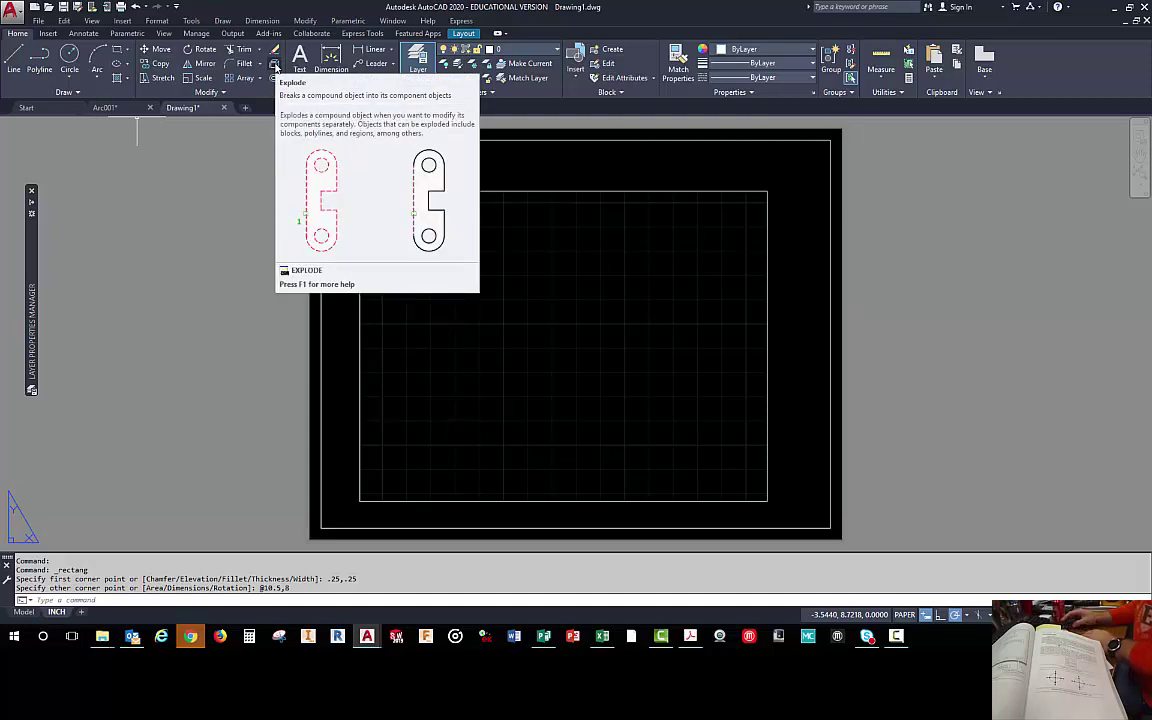
# - Explode the rectangular border into separate lines
pyautogui.click(274, 64)
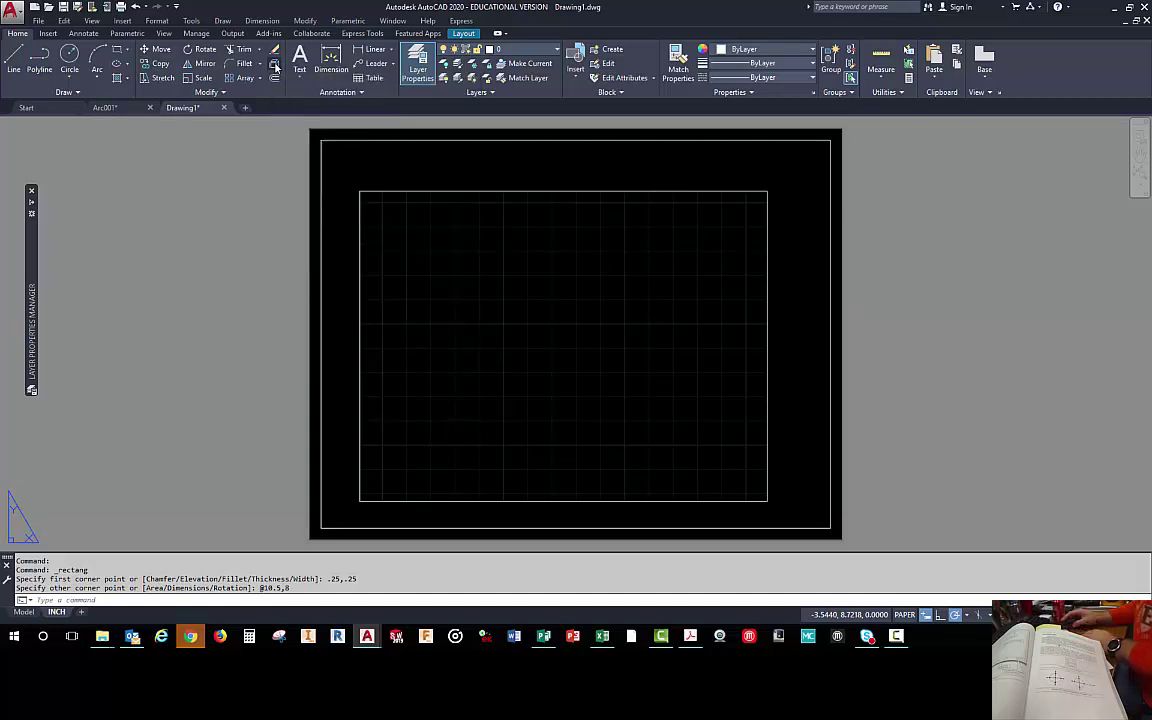
pyautogui.click(320, 313)
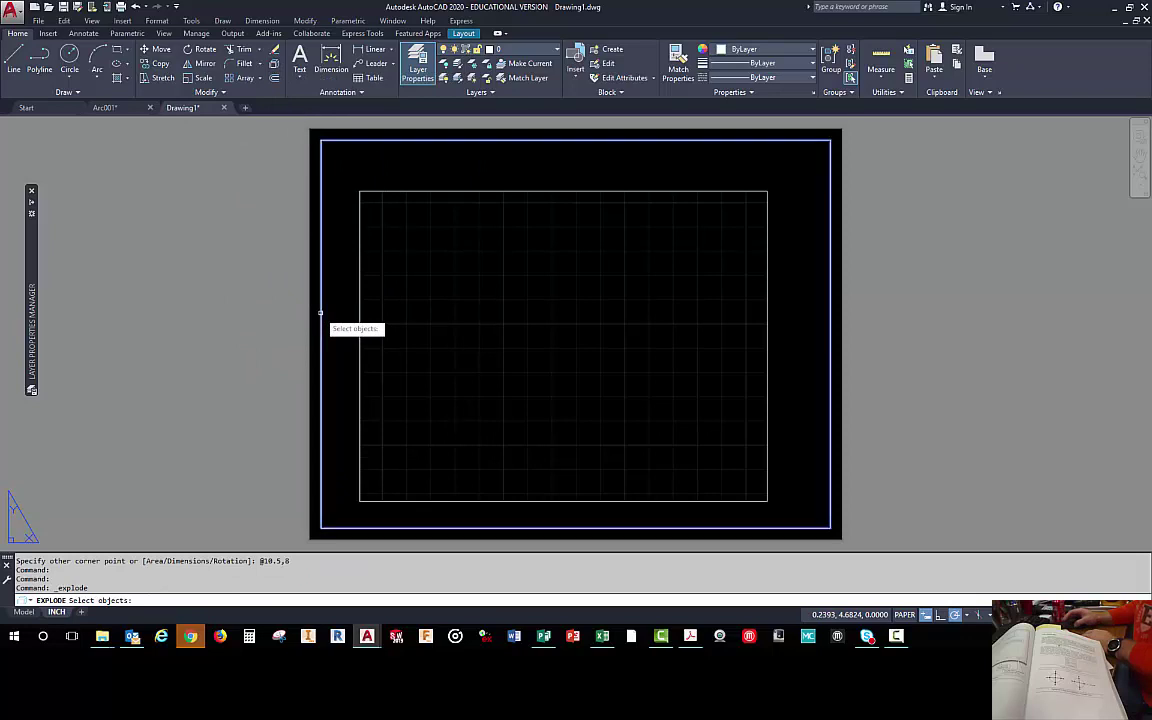
pyautogui.press('Return')
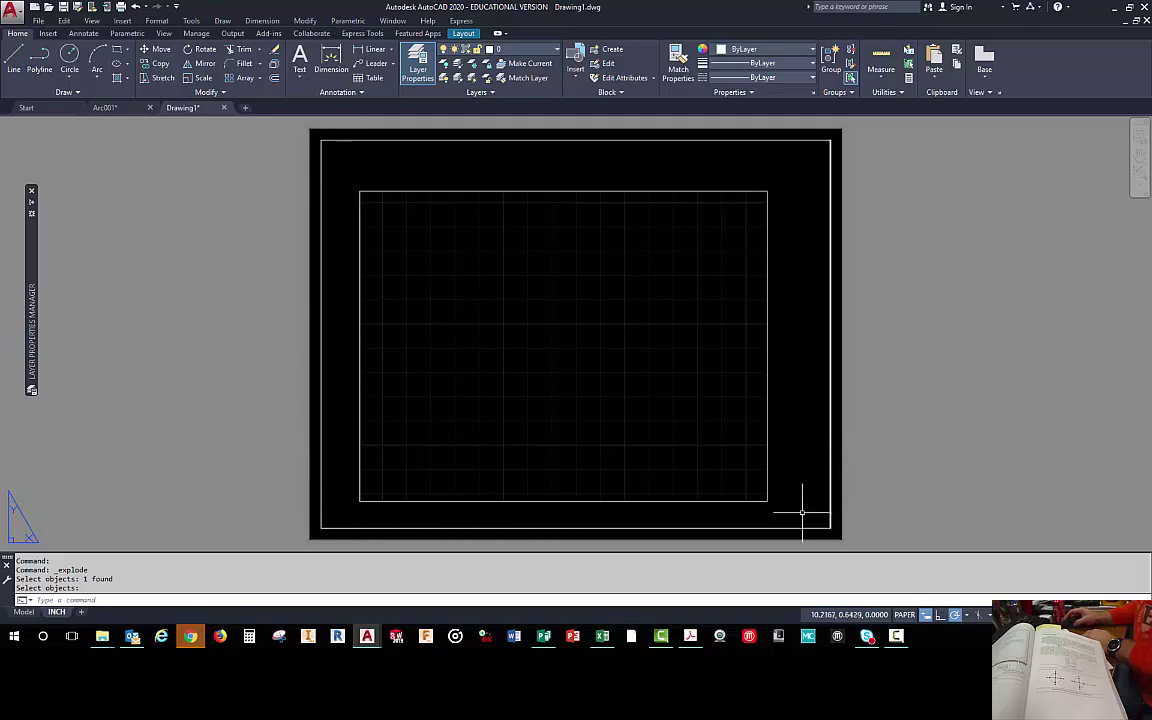
# - Offset the border's bottom line upward by 0.375 to form the title block's upper edge
pyautogui.click(276, 81)
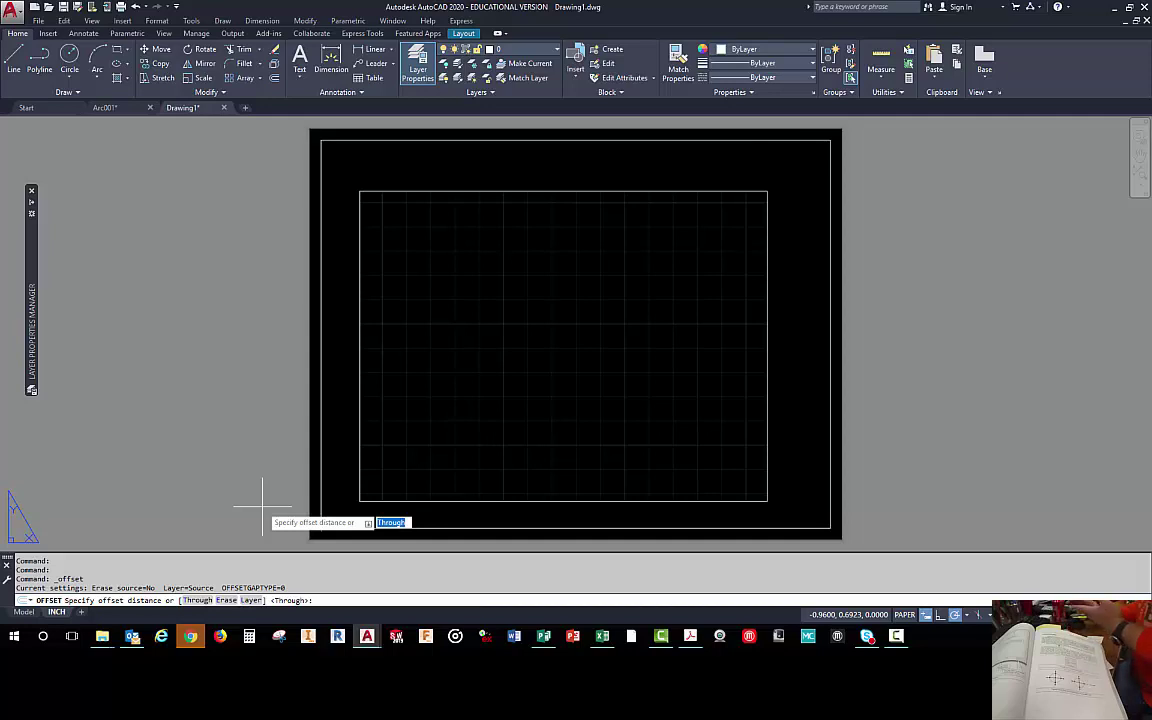
pyautogui.press('BackSpace')
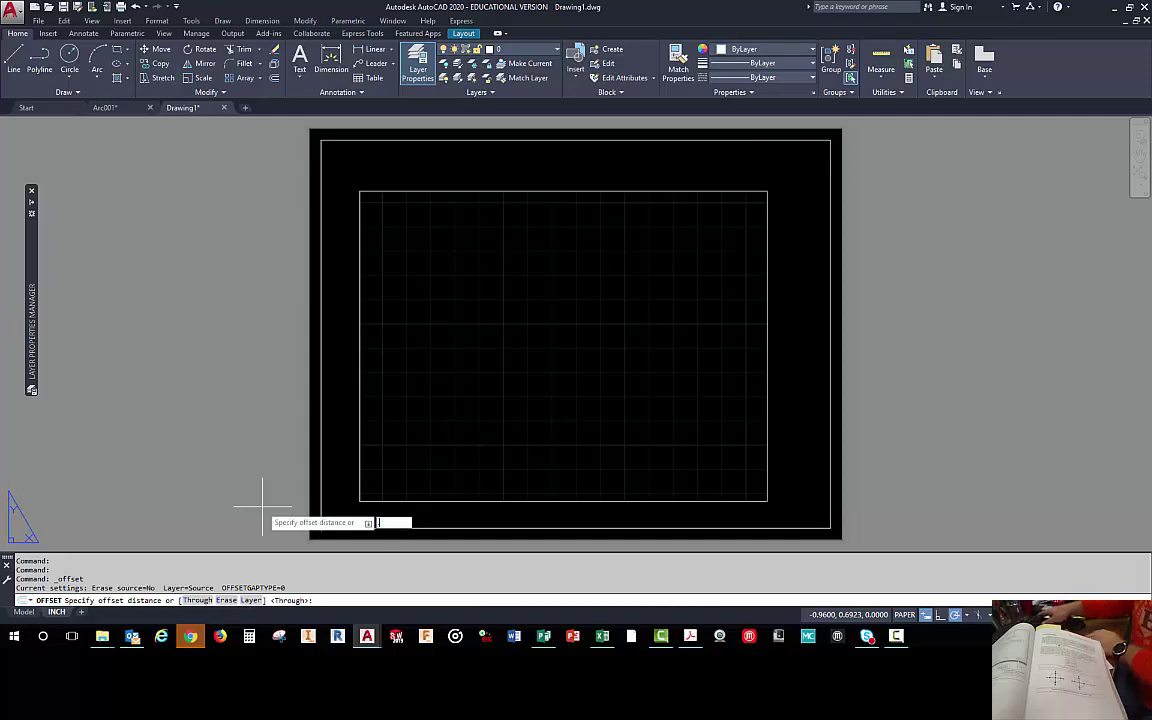
pyautogui.write('.375')
pyautogui.press('Return')
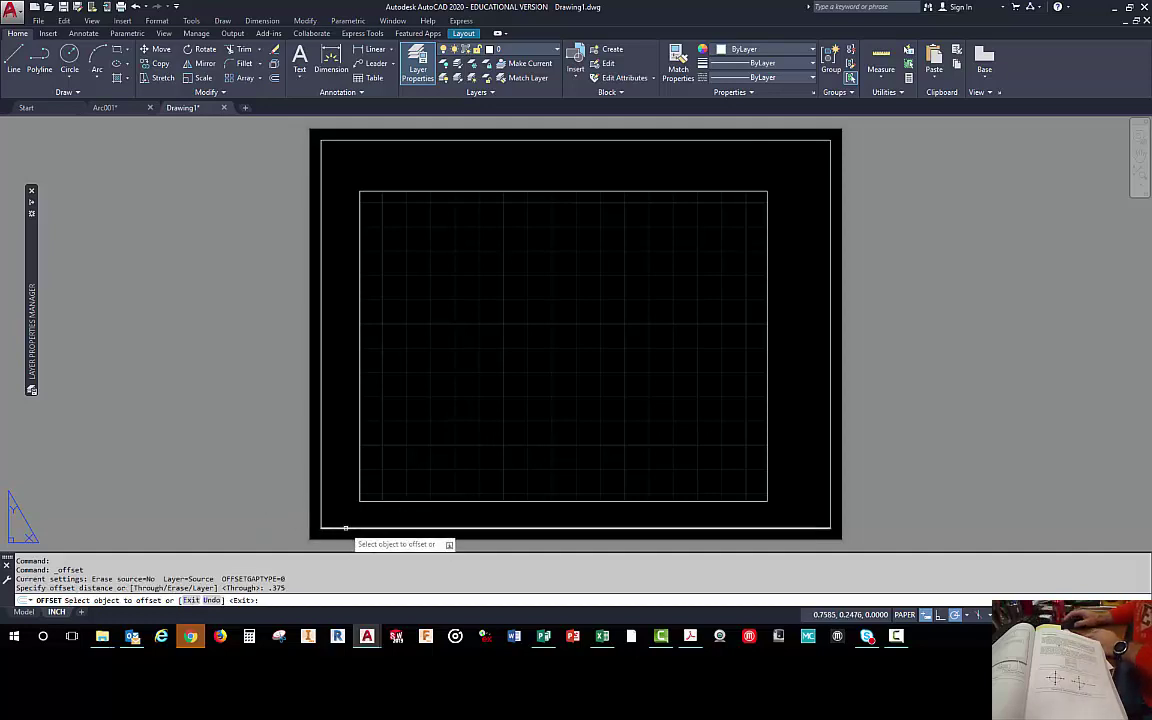
pyautogui.click(345, 527)
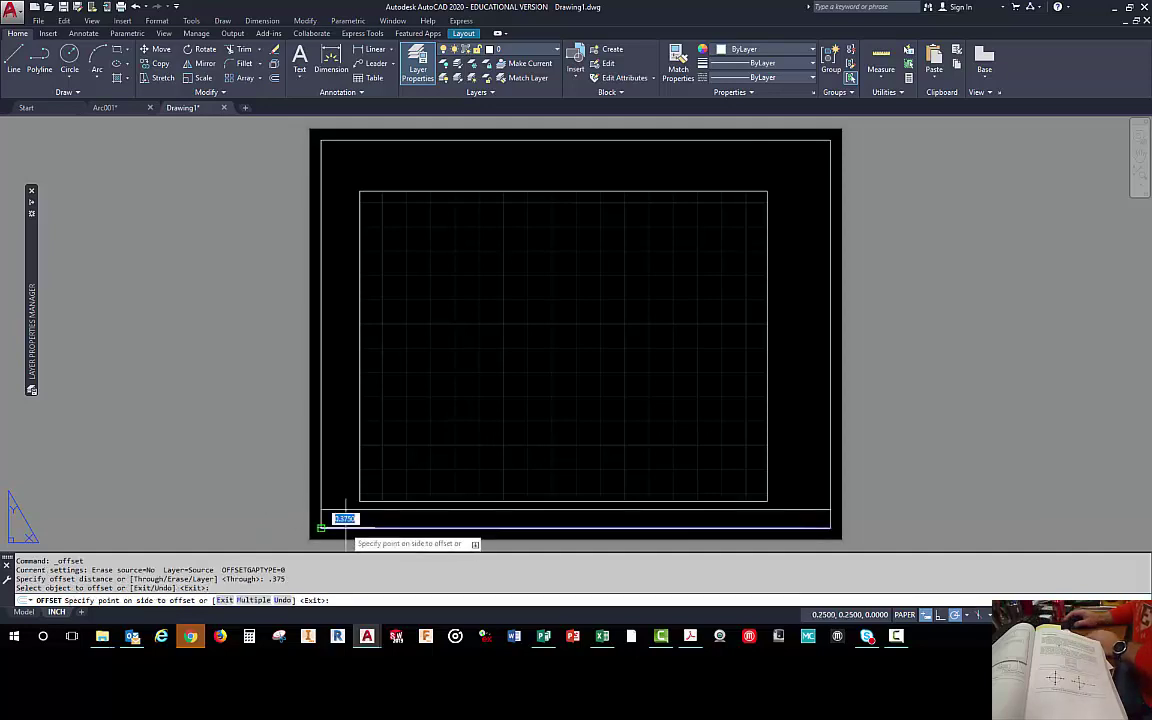
pyautogui.click(343, 452)
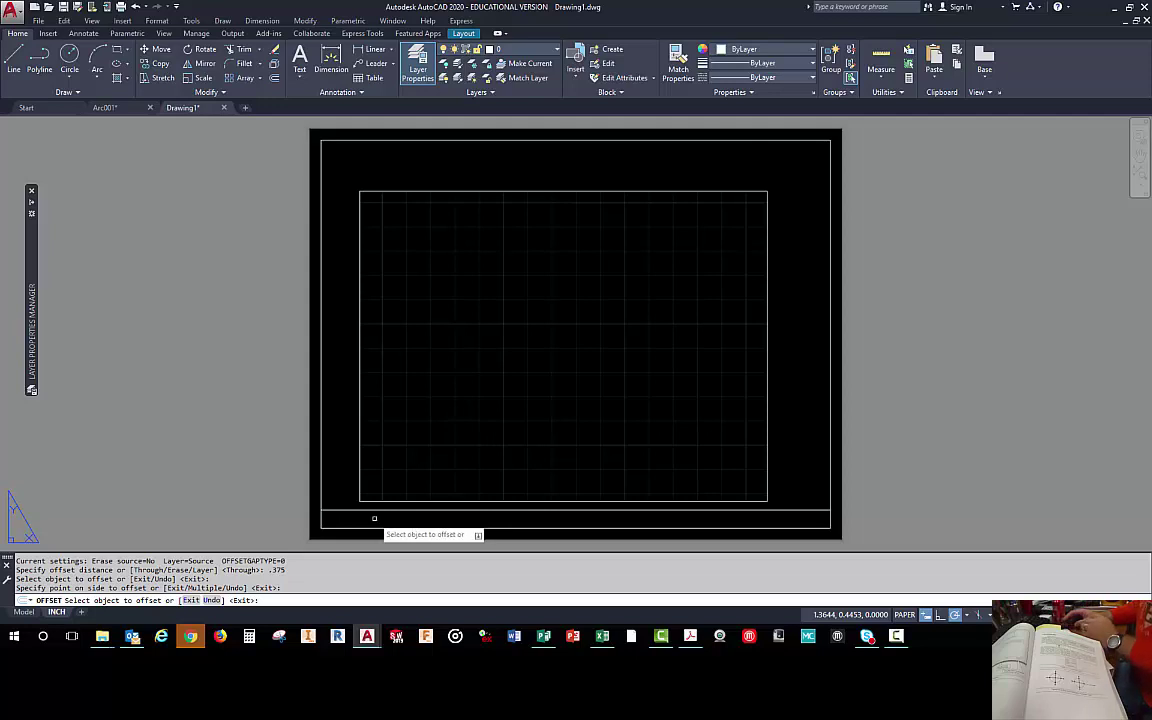
# - Offset the border's left edge 2.5 to the right, and offset the resulting line another 1.25 to the right
pyautogui.click(321, 485)
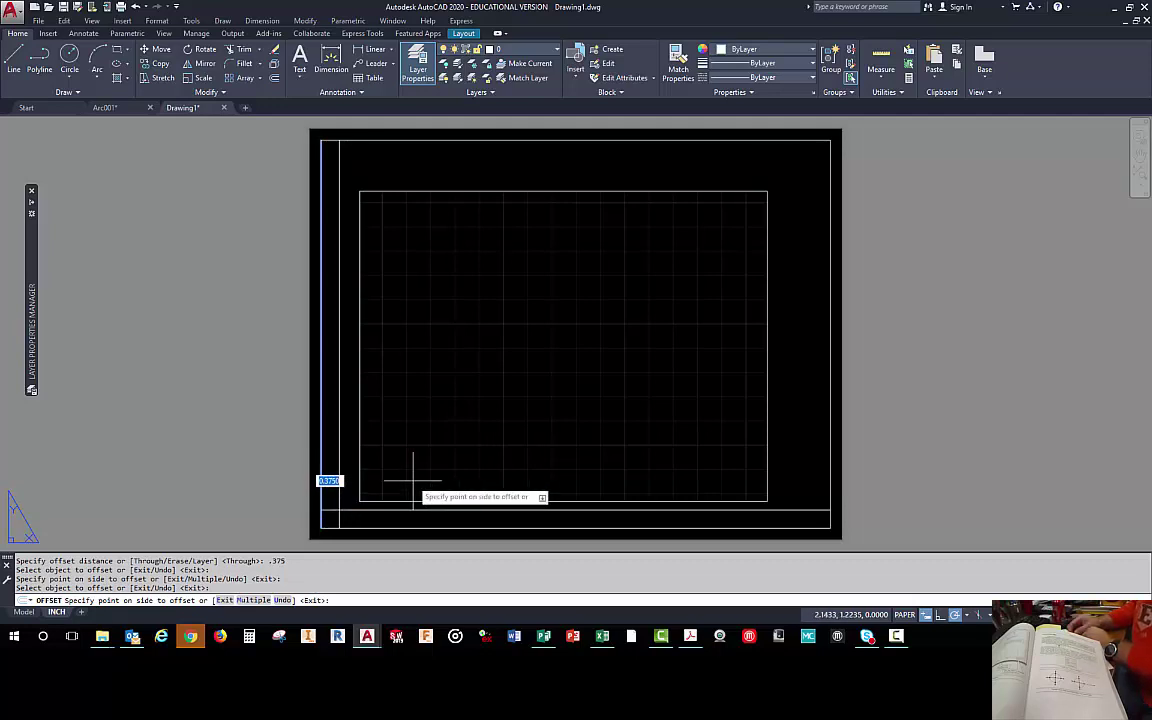
pyautogui.write('2.5')
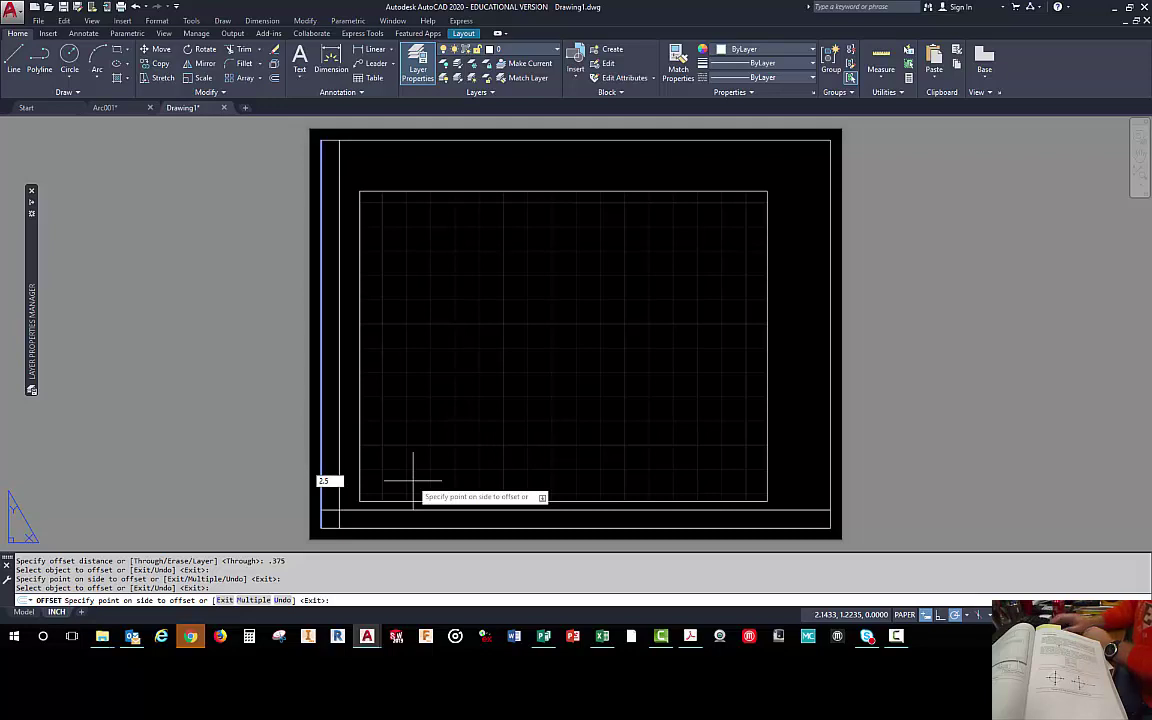
pyautogui.press('Return')
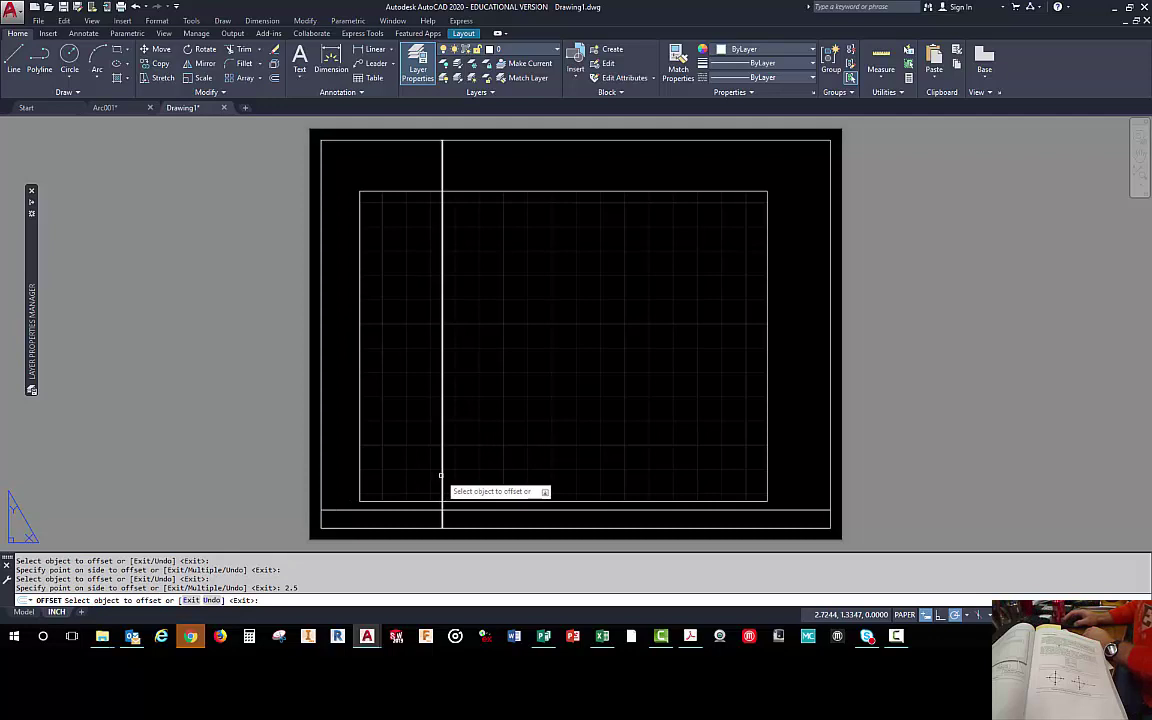
pyautogui.click(441, 474)
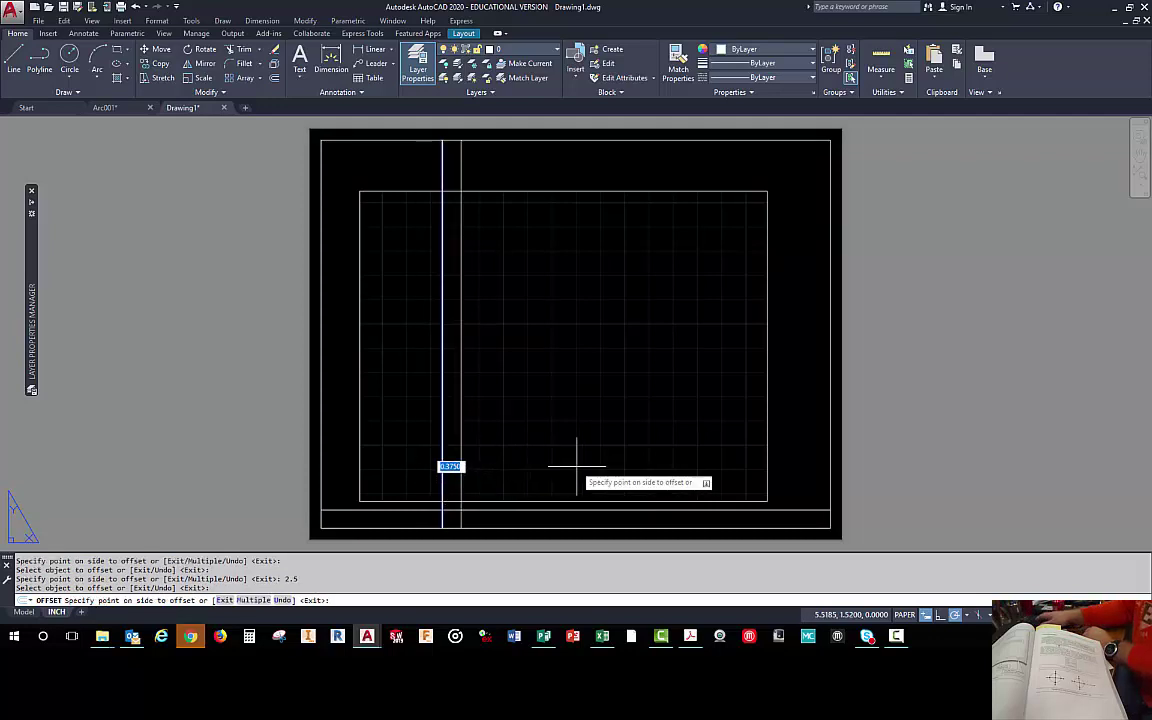
pyautogui.write('1.25')
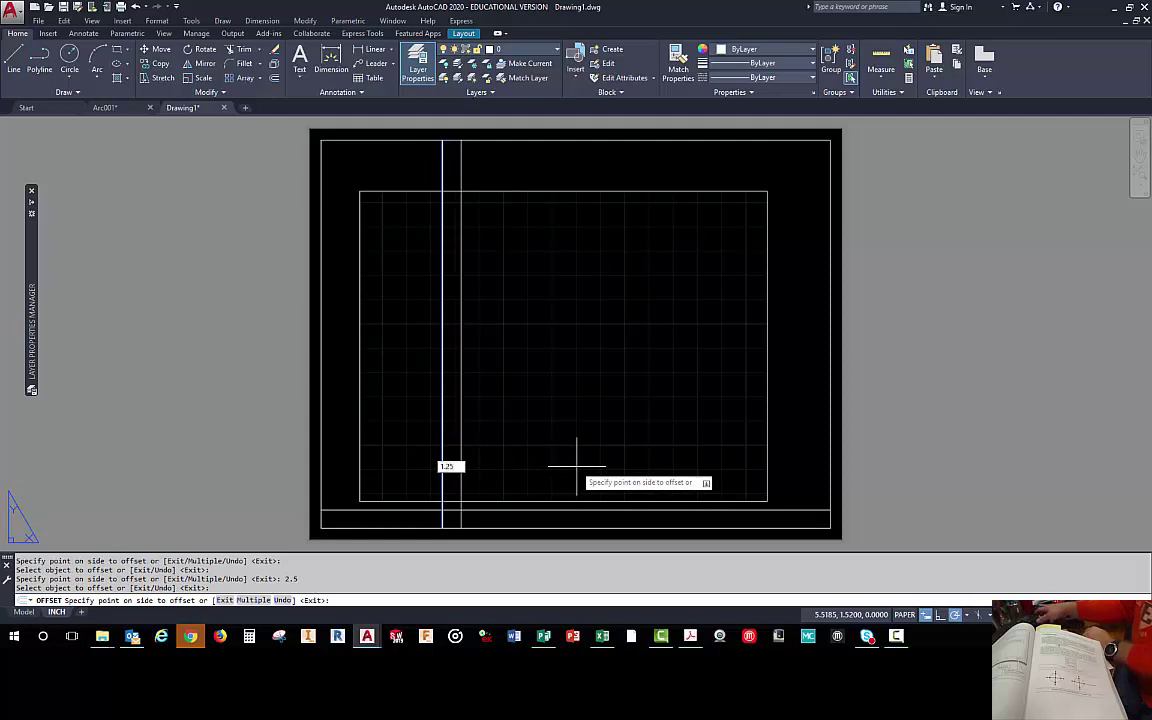
pyautogui.press('Return')
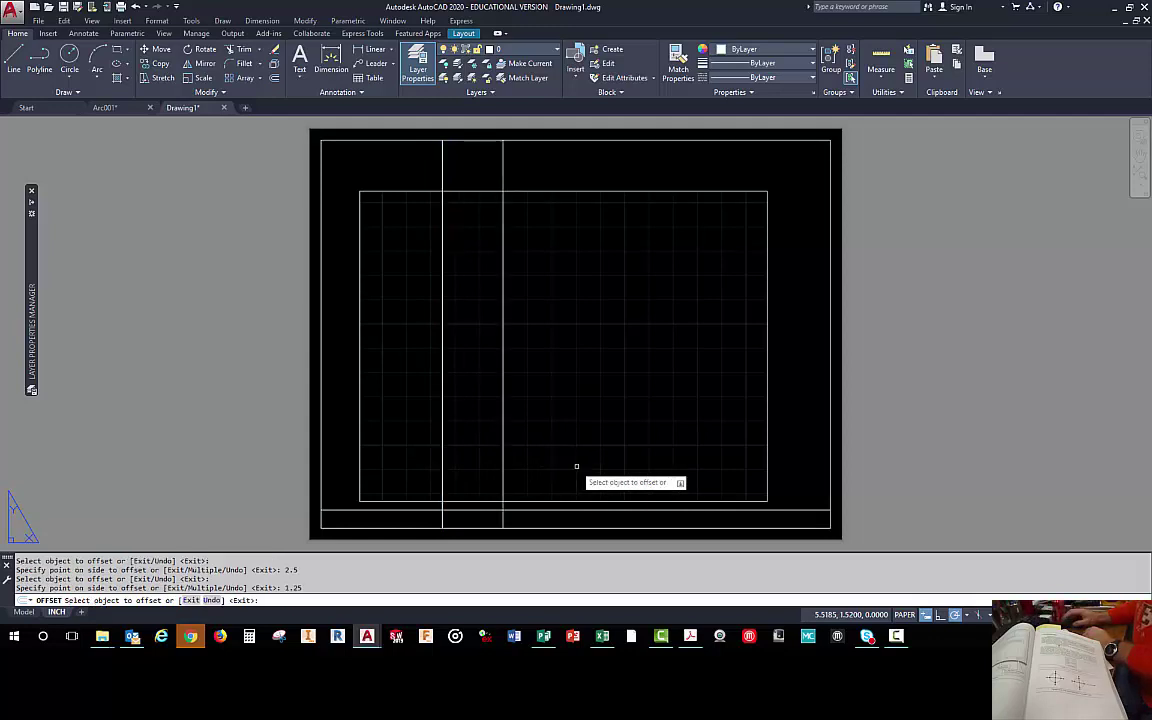
# - Offset the rightmost divider line 1 to the right, and offset that copy another 4 to the right
pyautogui.click(503, 465)
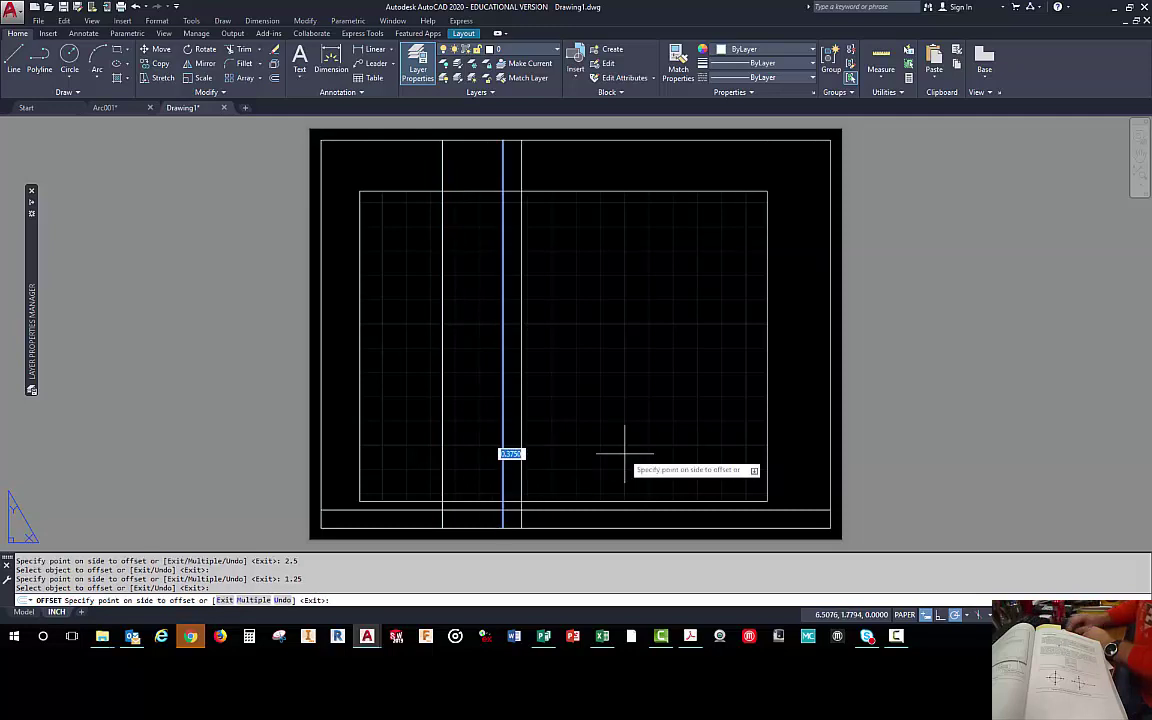
pyautogui.write('1')
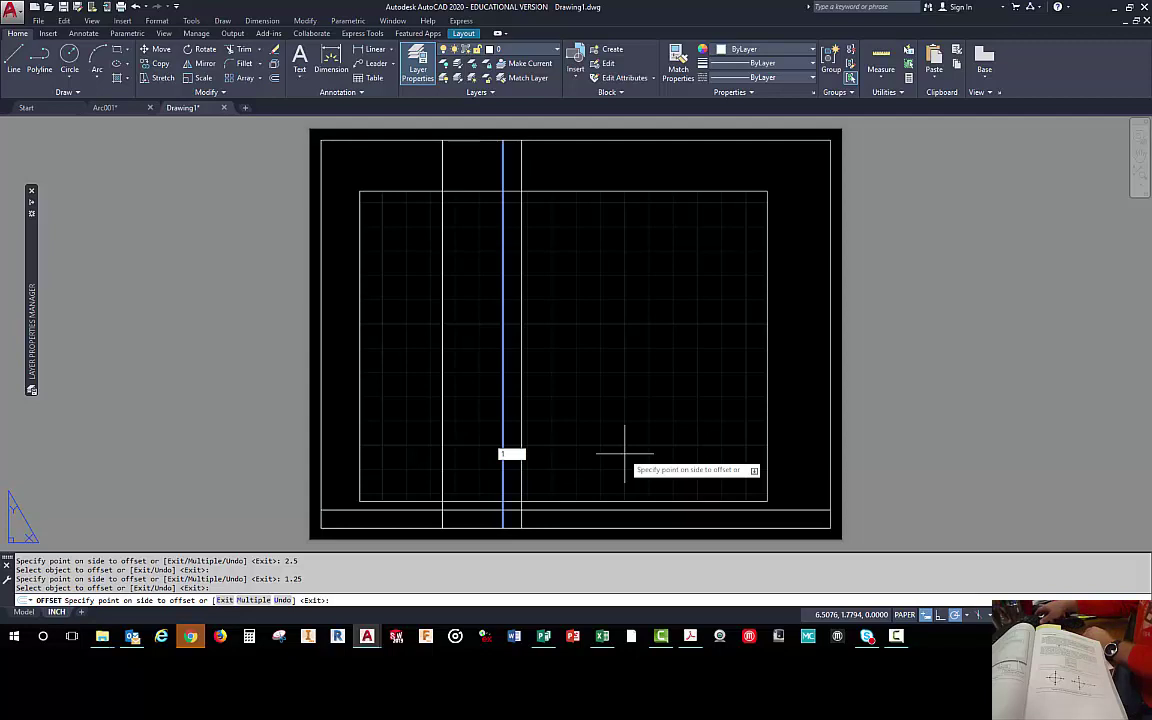
pyautogui.press('Return')
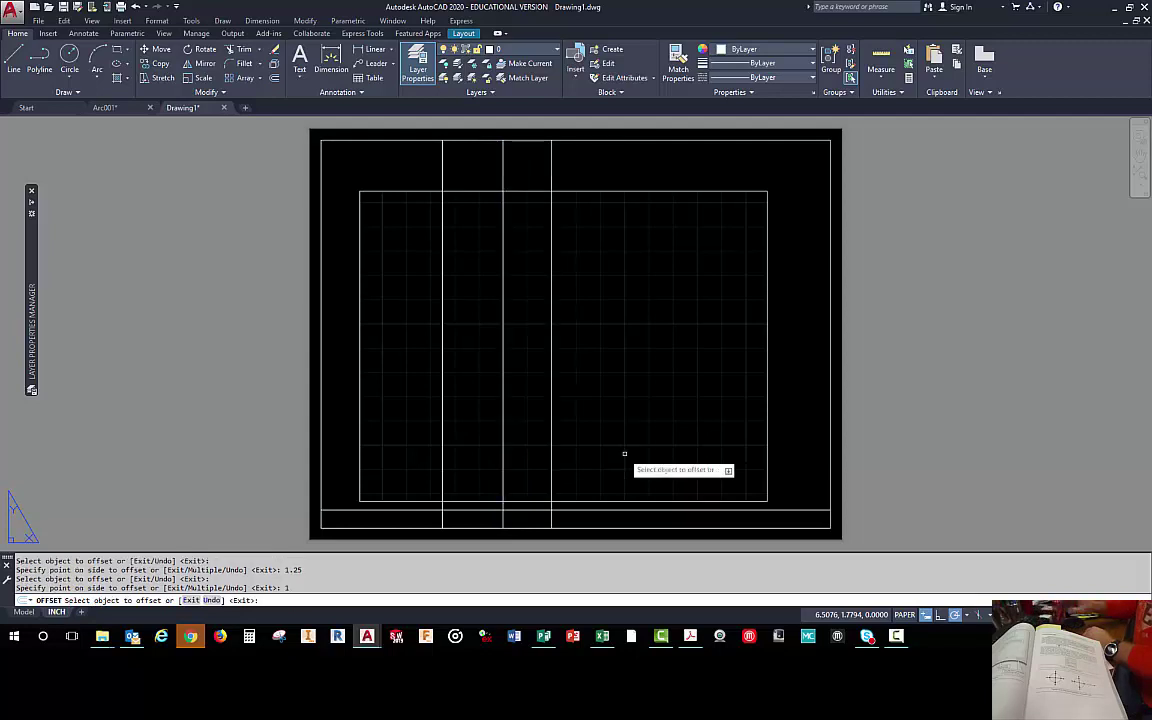
pyautogui.click(551, 455)
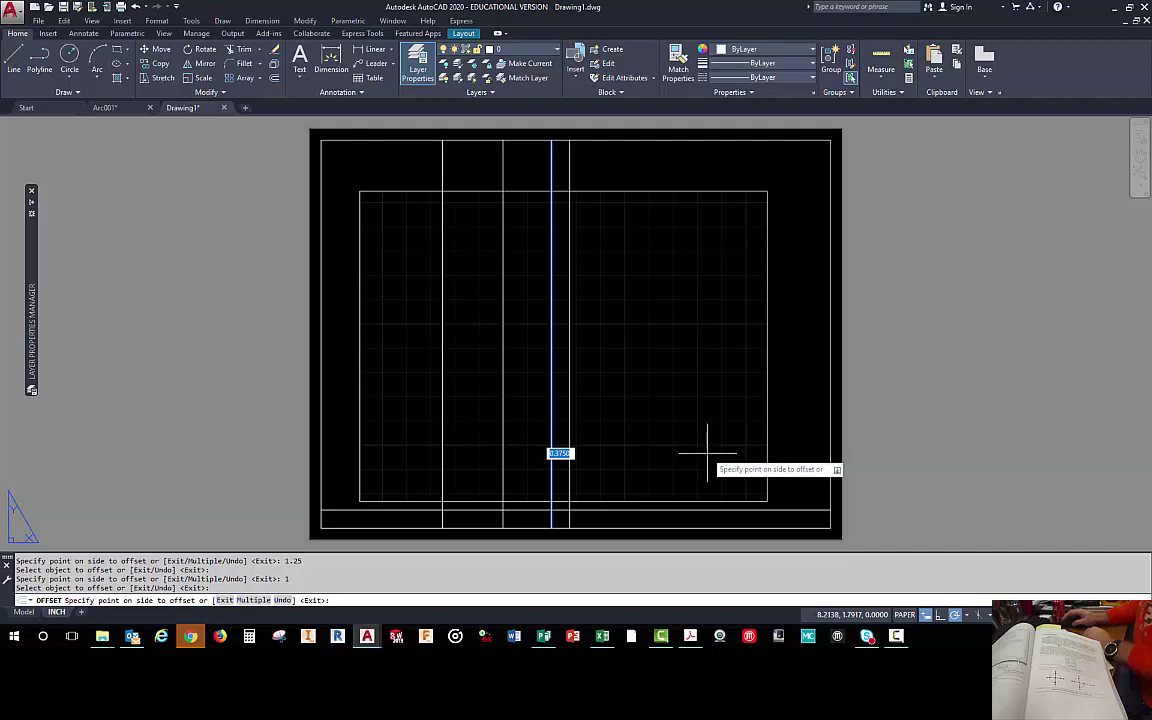
pyautogui.write('4')
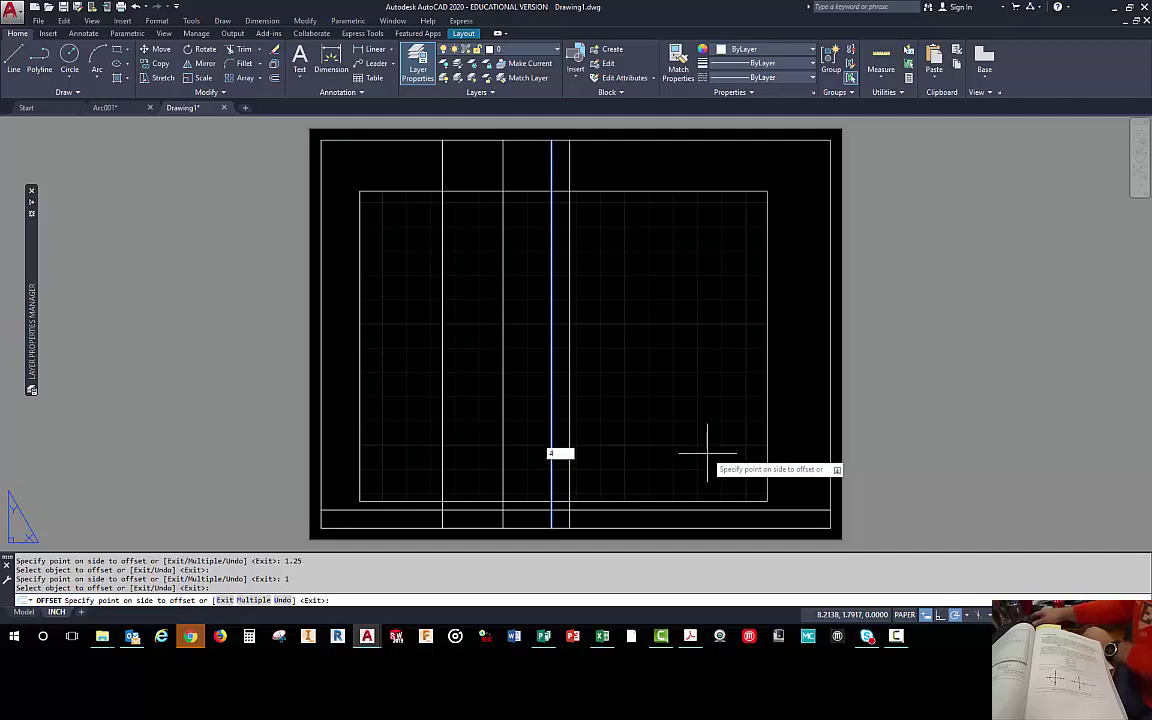
pyautogui.press('Return')
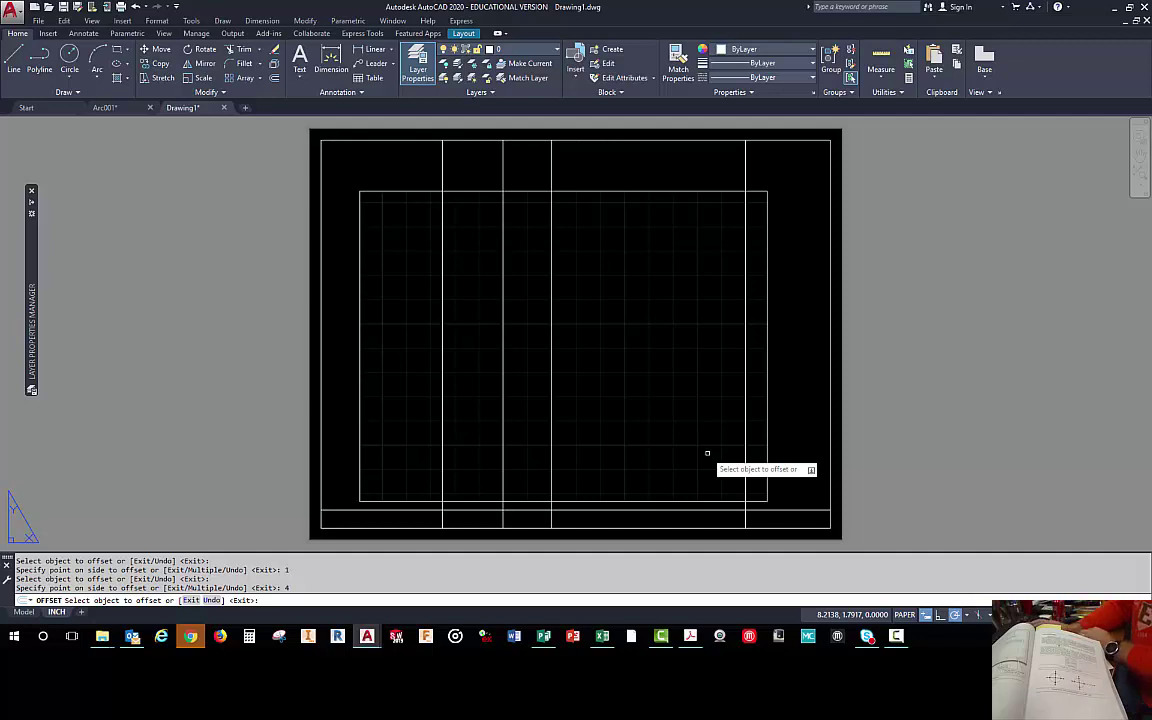
pyautogui.press('Return')
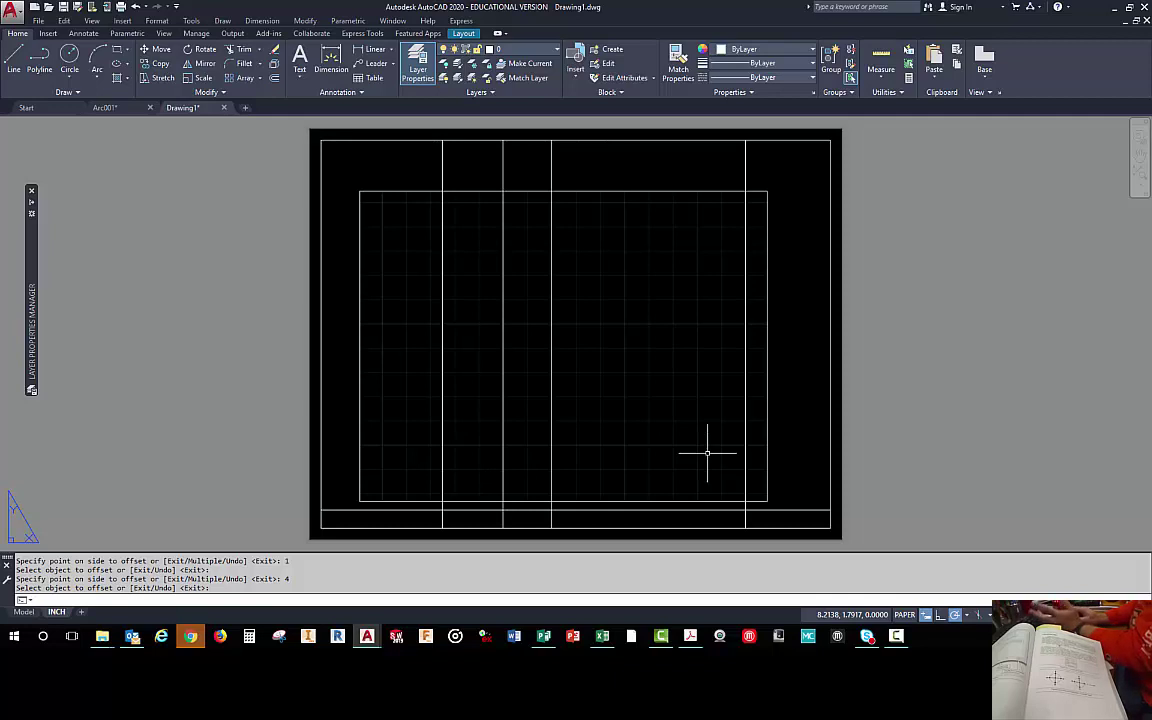
# - Trim the four vertical divider lines above the title block's upper edge, using that edge as the cutting boundary
pyautogui.click(240, 50)
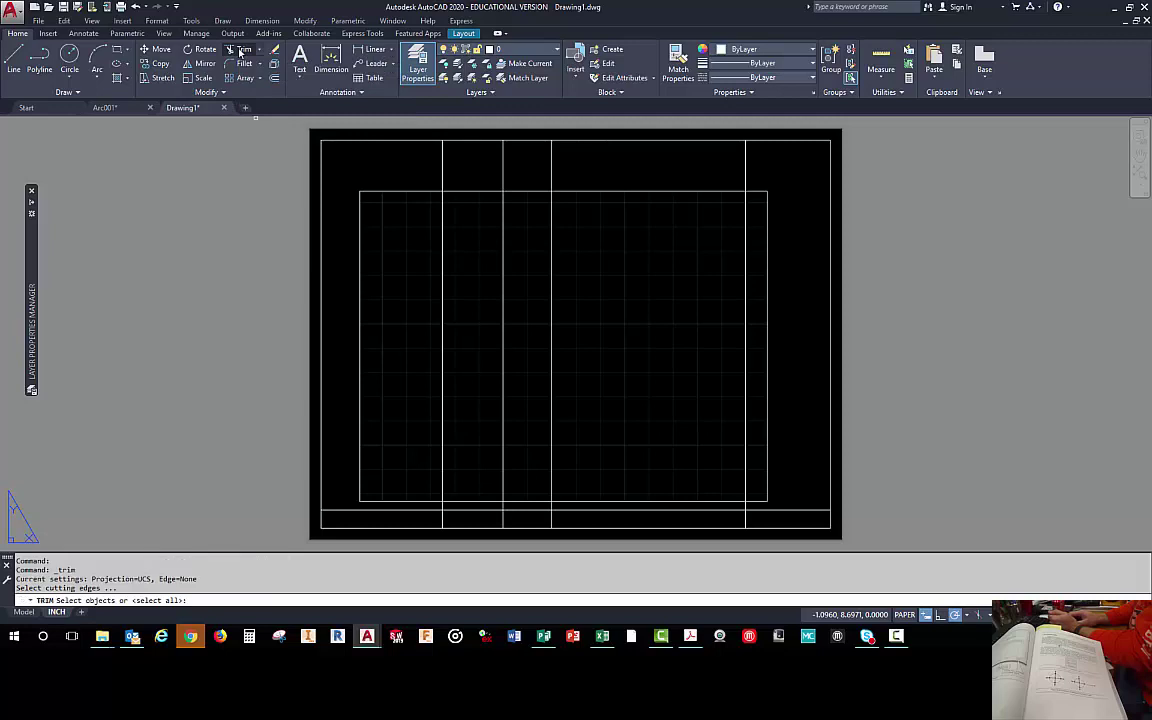
pyautogui.click(430, 510)
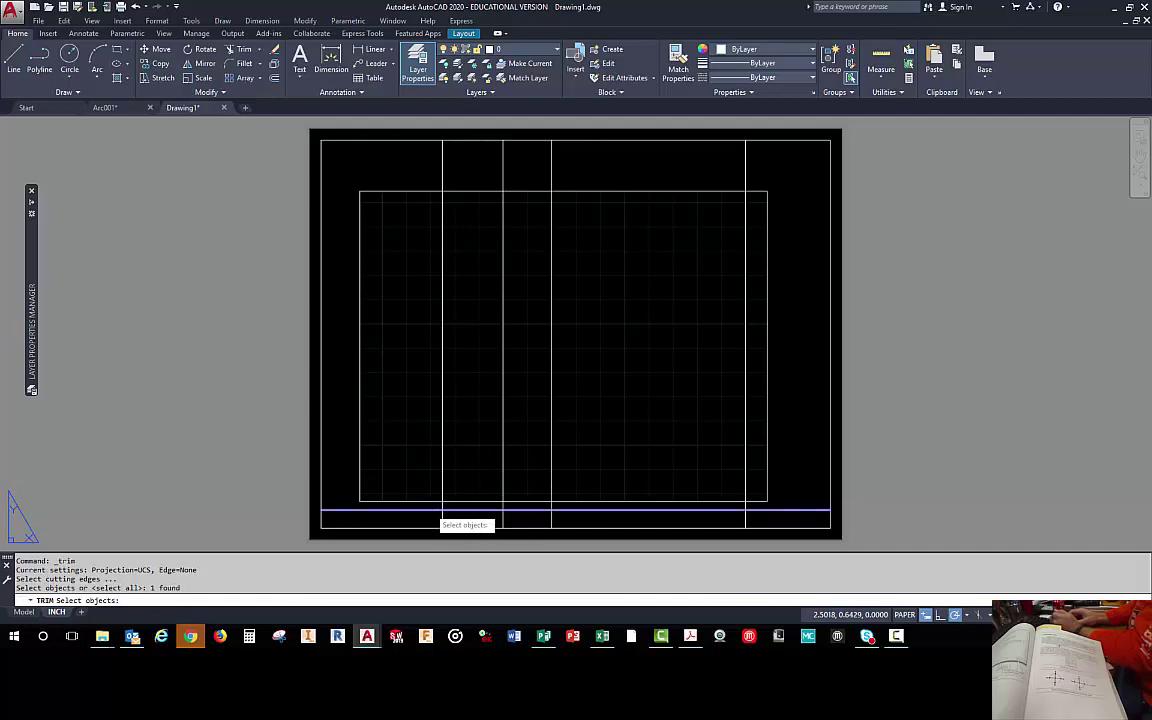
pyautogui.press('Return')
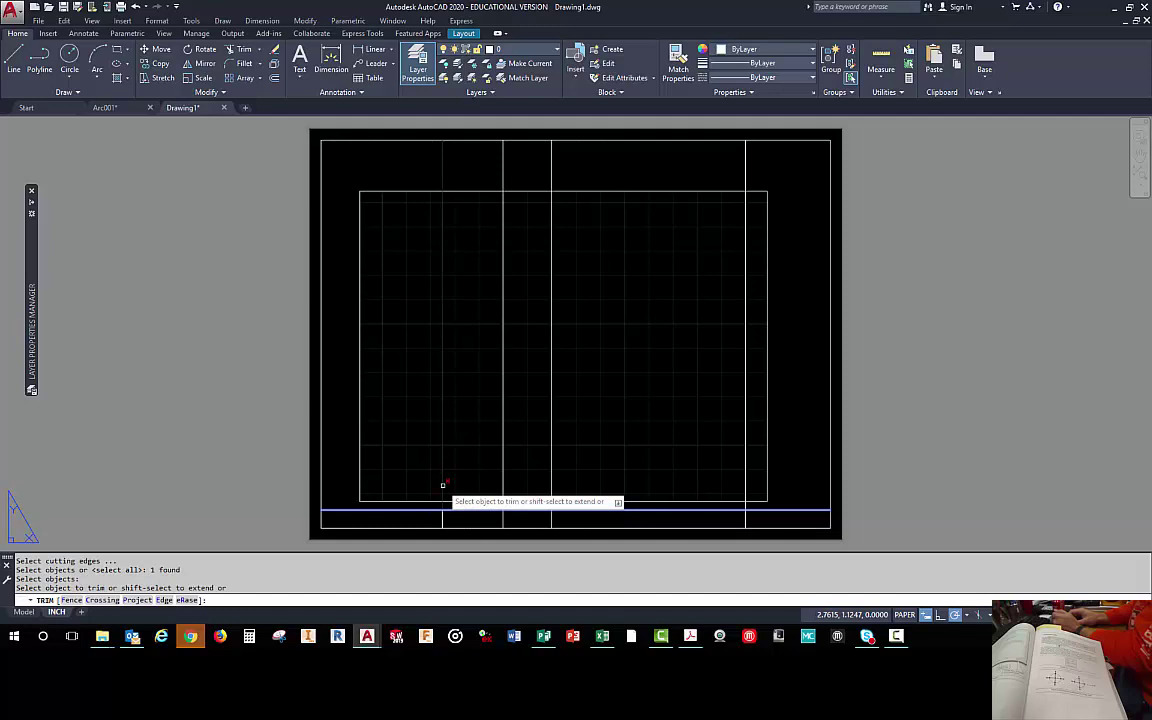
pyautogui.click(442, 485)
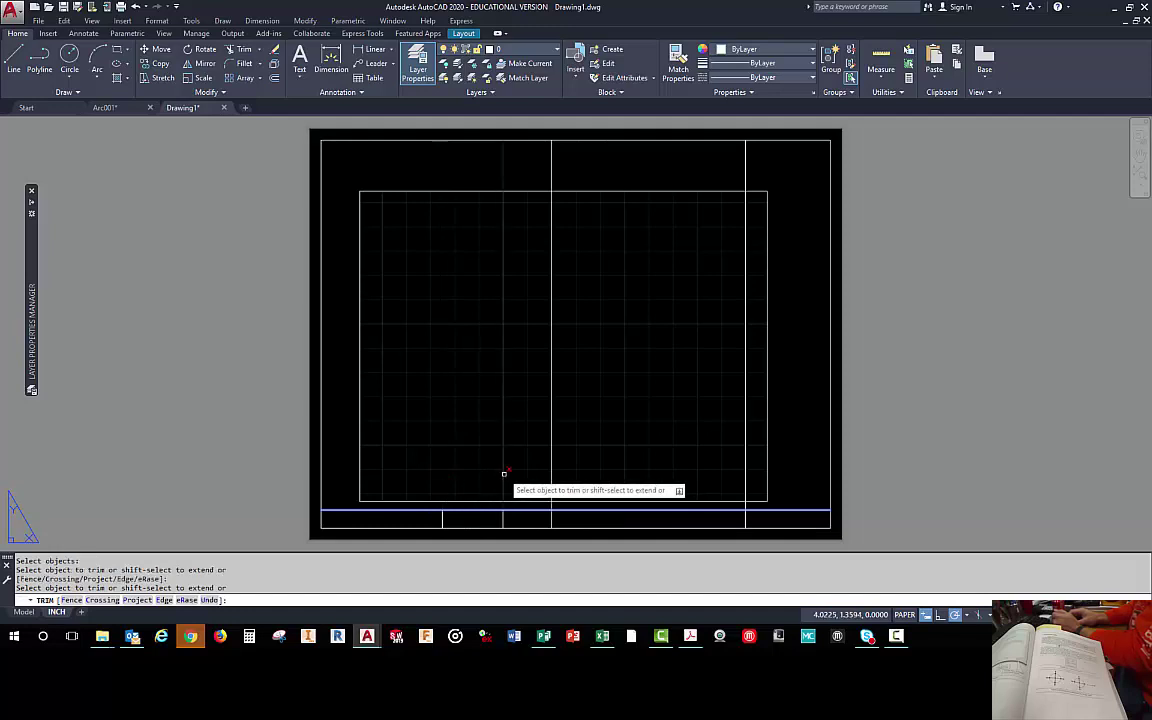
pyautogui.click(504, 474)
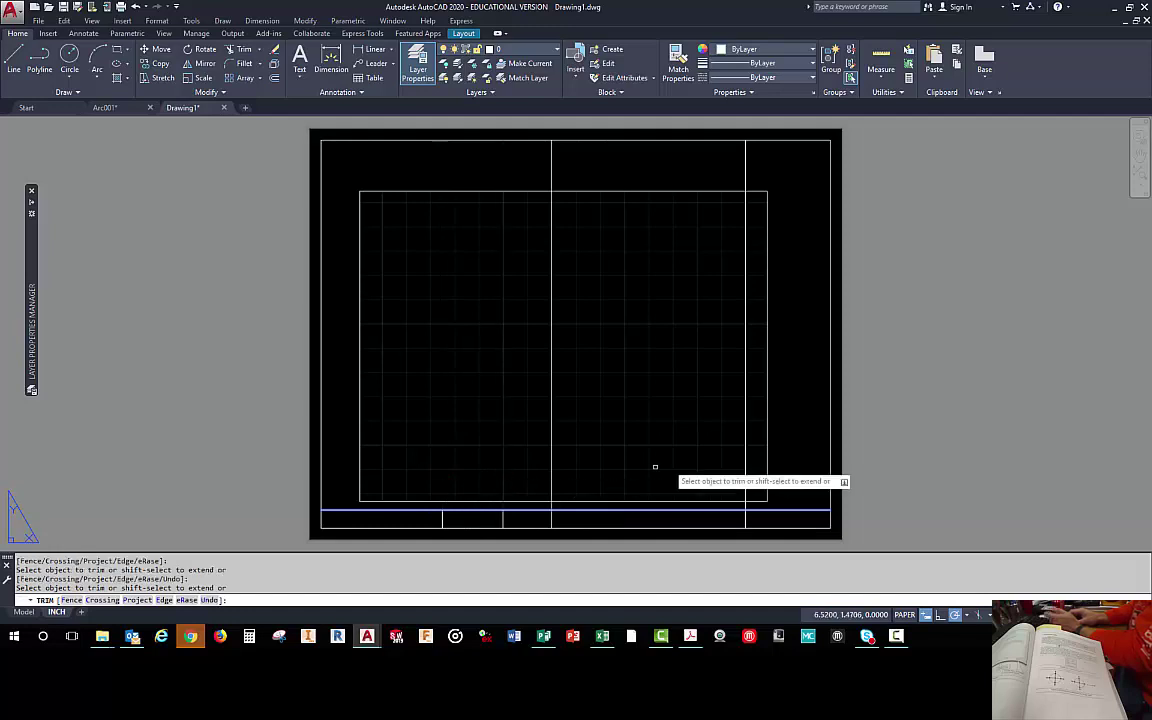
pyautogui.click(752, 474)
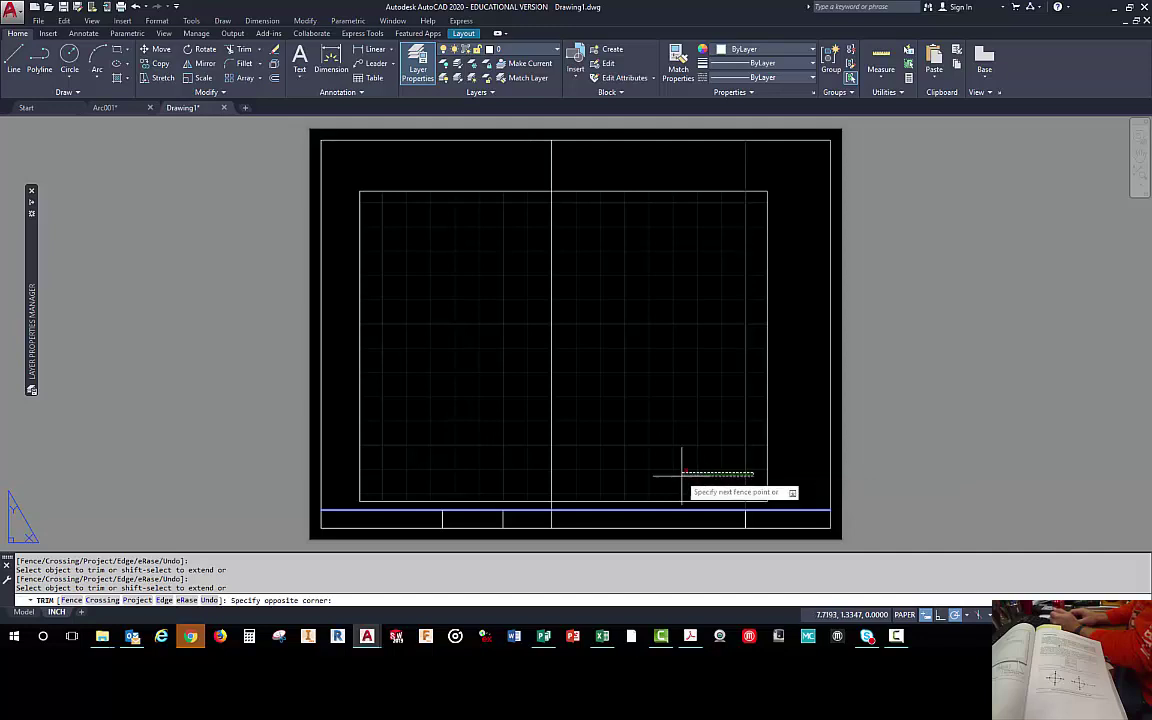
pyautogui.click(527, 474)
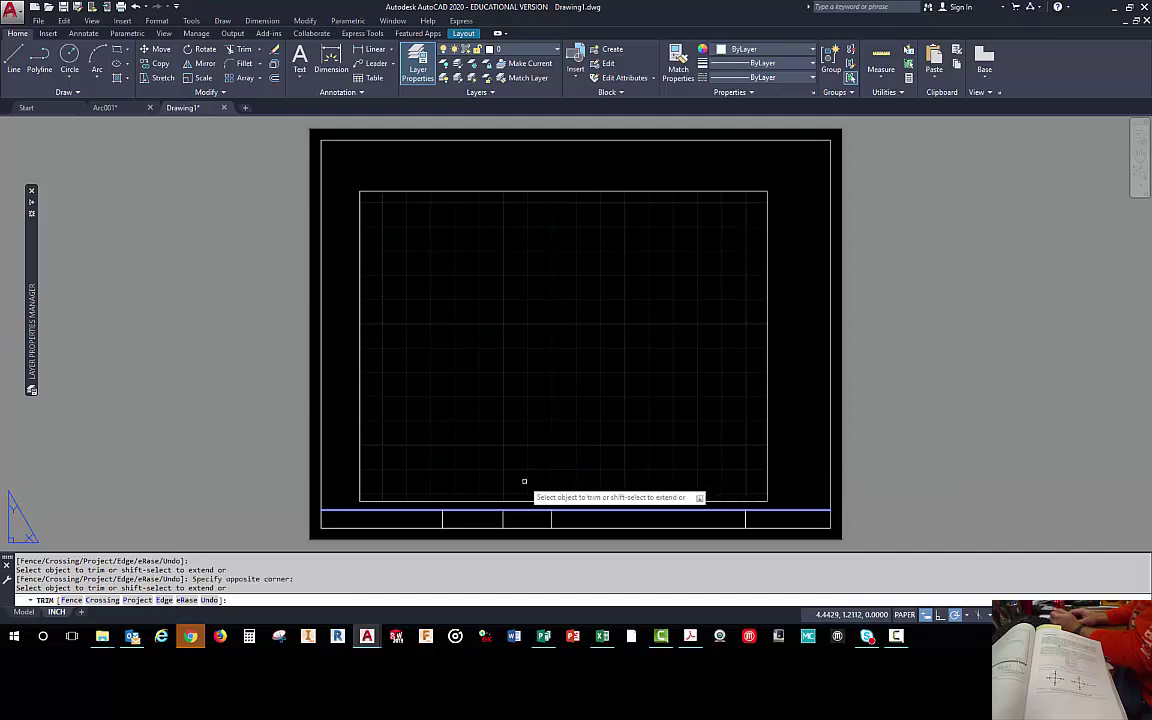
pyautogui.rightClick(529, 474)
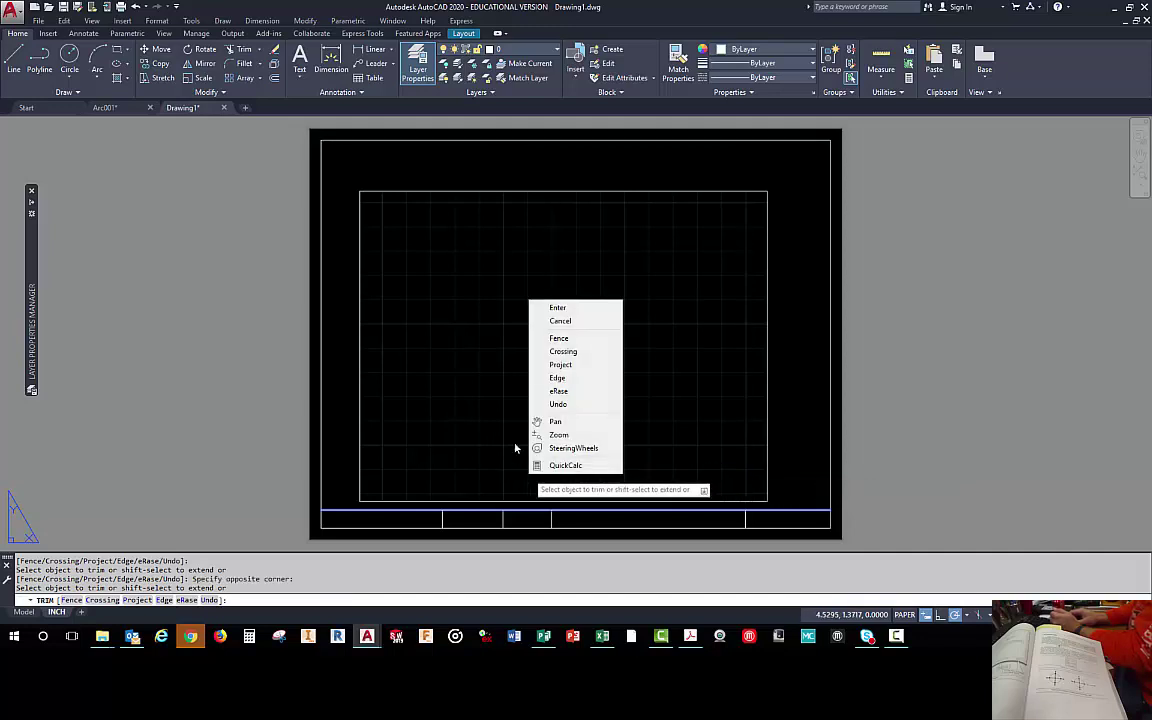
pyautogui.click(557, 307)
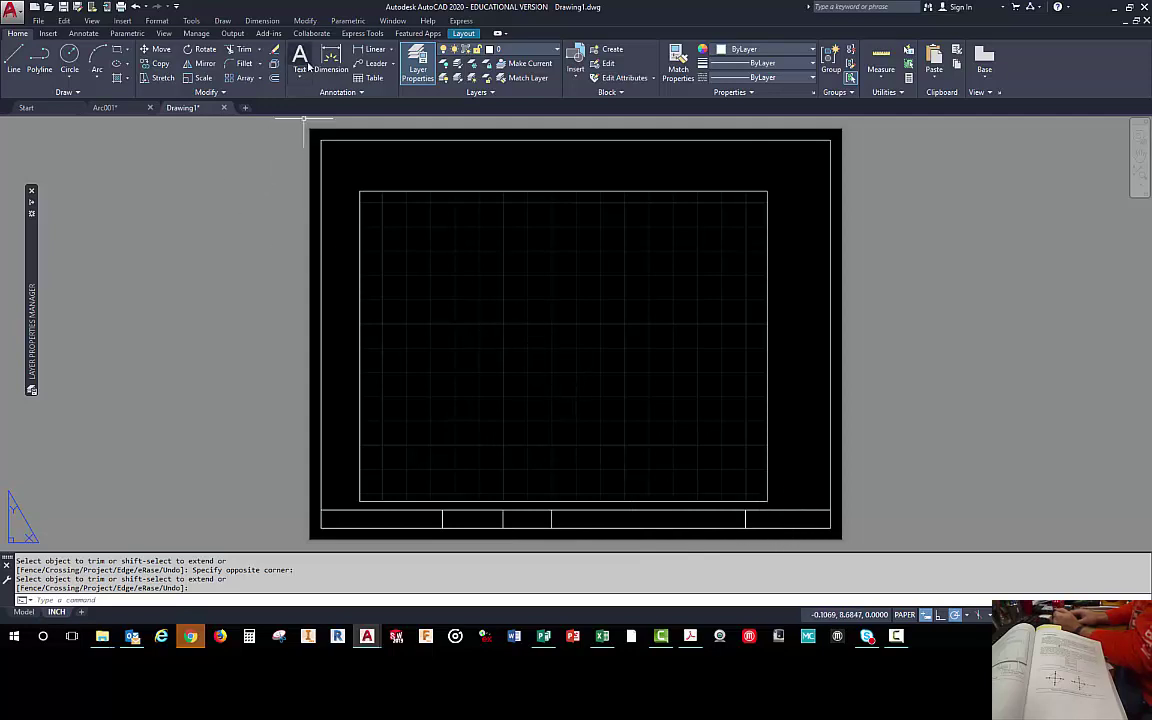
# - Add multiline text with the drafter's full name in the title block's first cell, spanning the cell and justified Middle Center
pyautogui.click(303, 77)
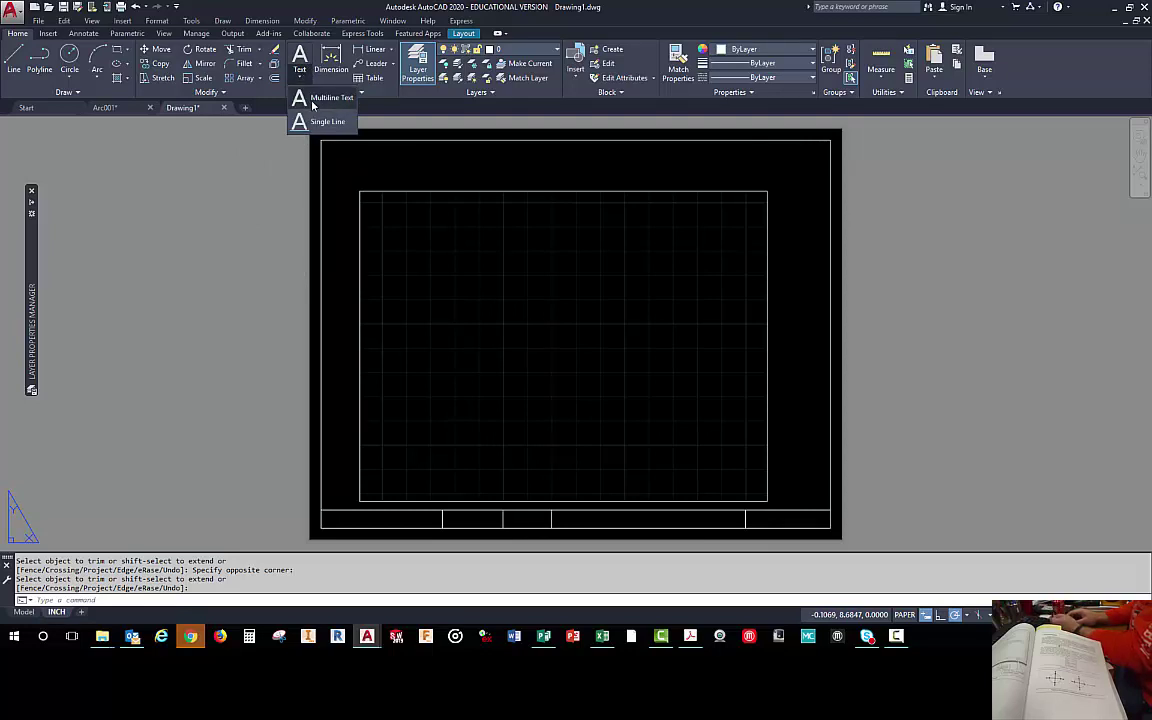
pyautogui.click(312, 104)
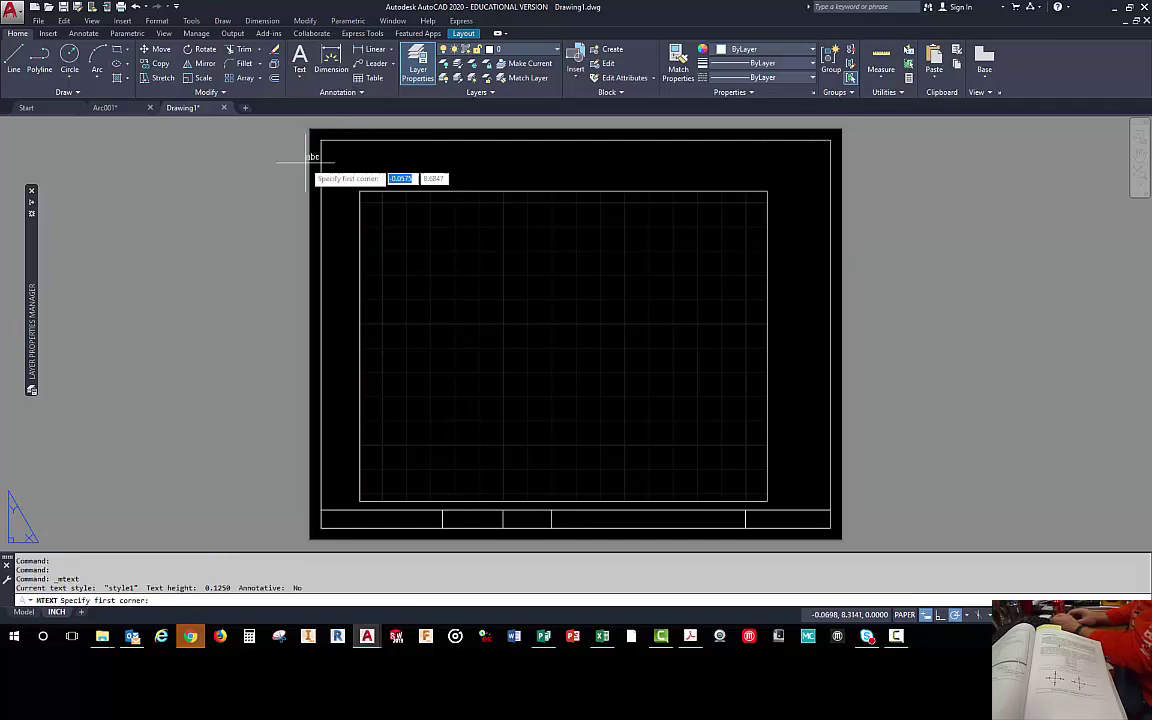
pyautogui.click(321, 526)
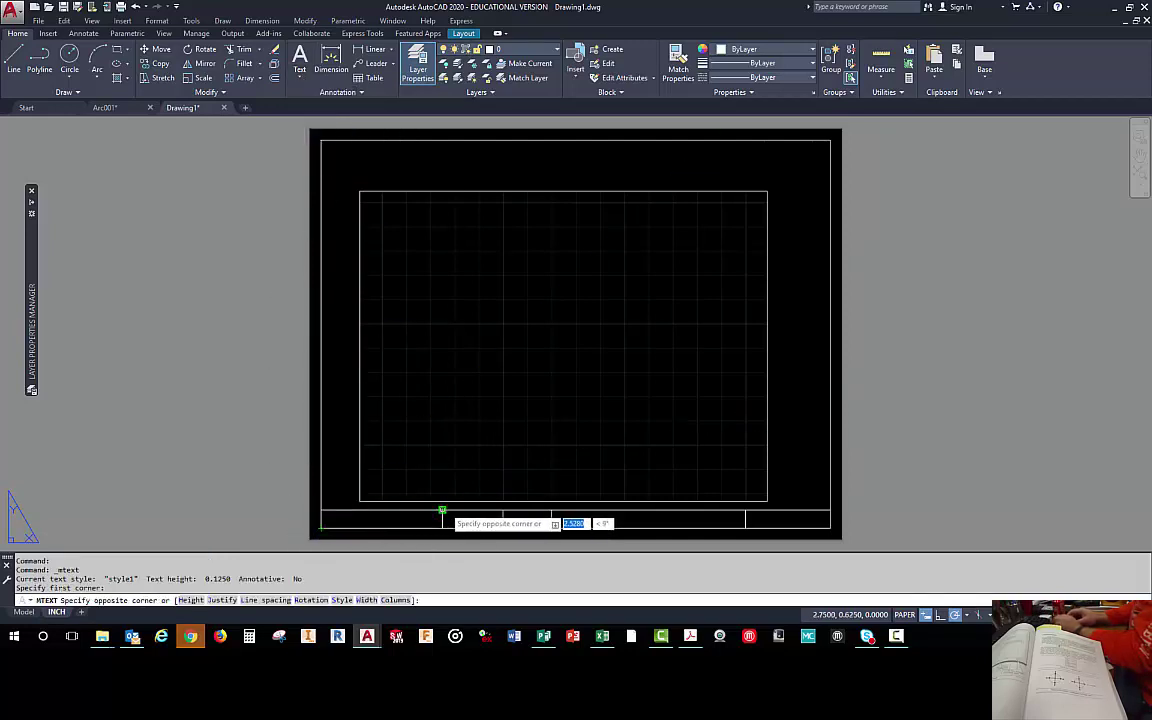
pyautogui.click(442, 514)
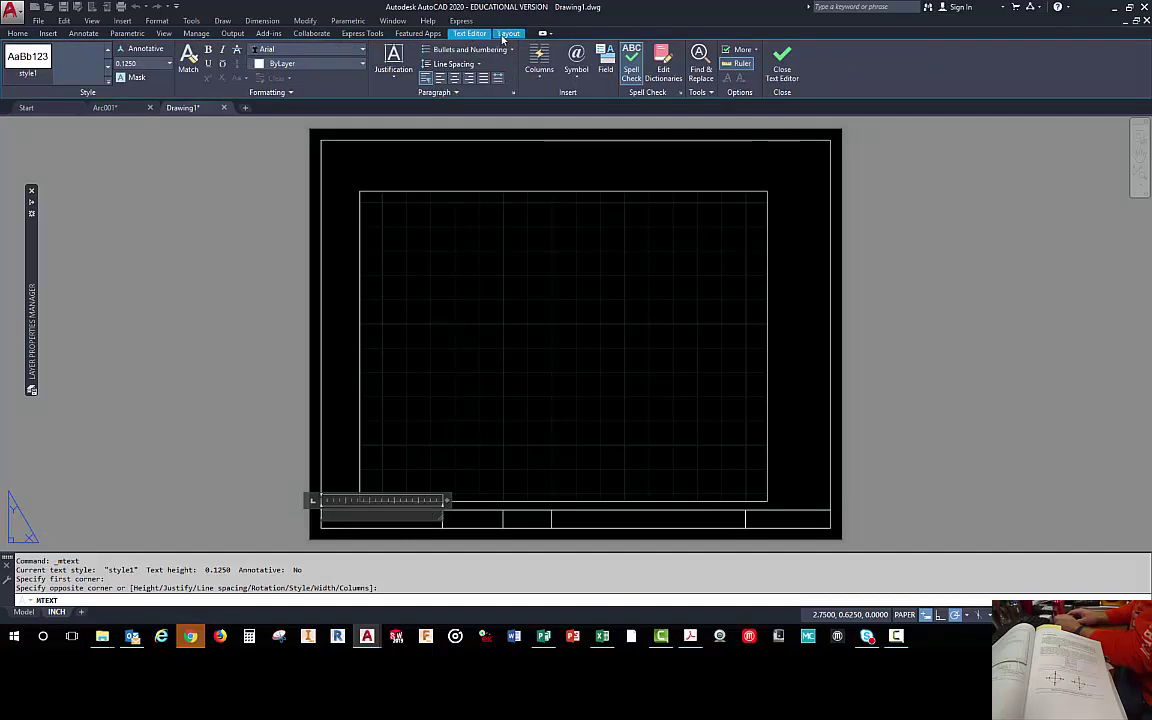
pyautogui.click(394, 76)
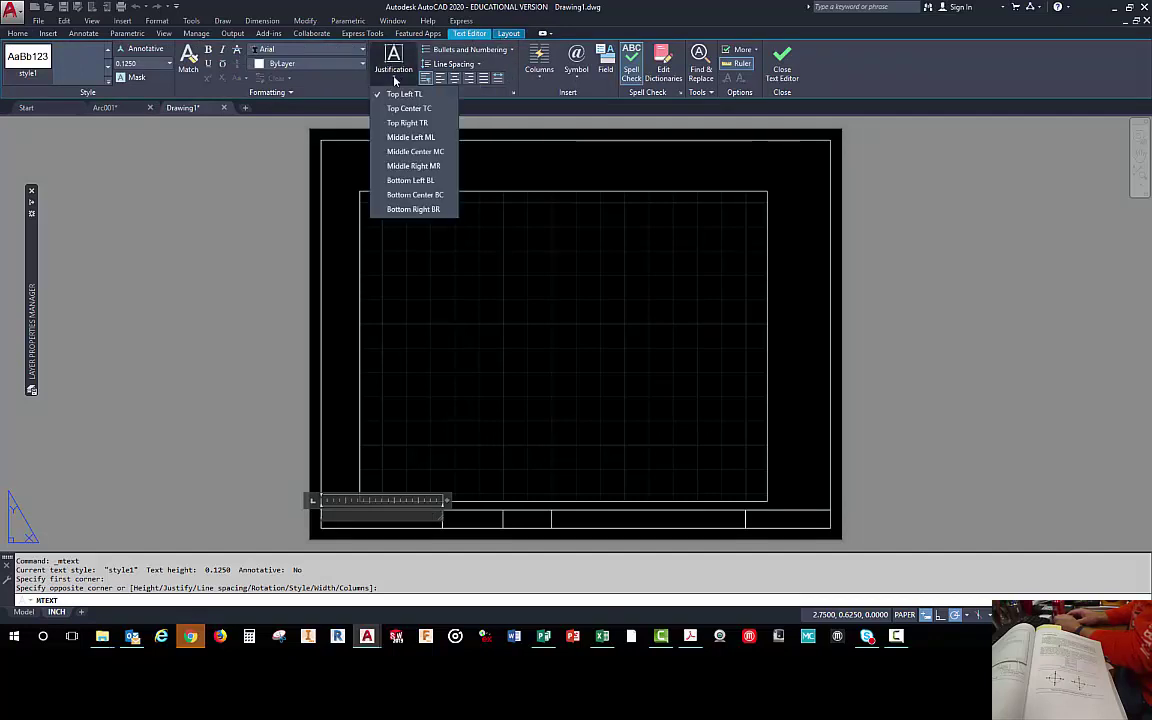
pyautogui.click(391, 157)
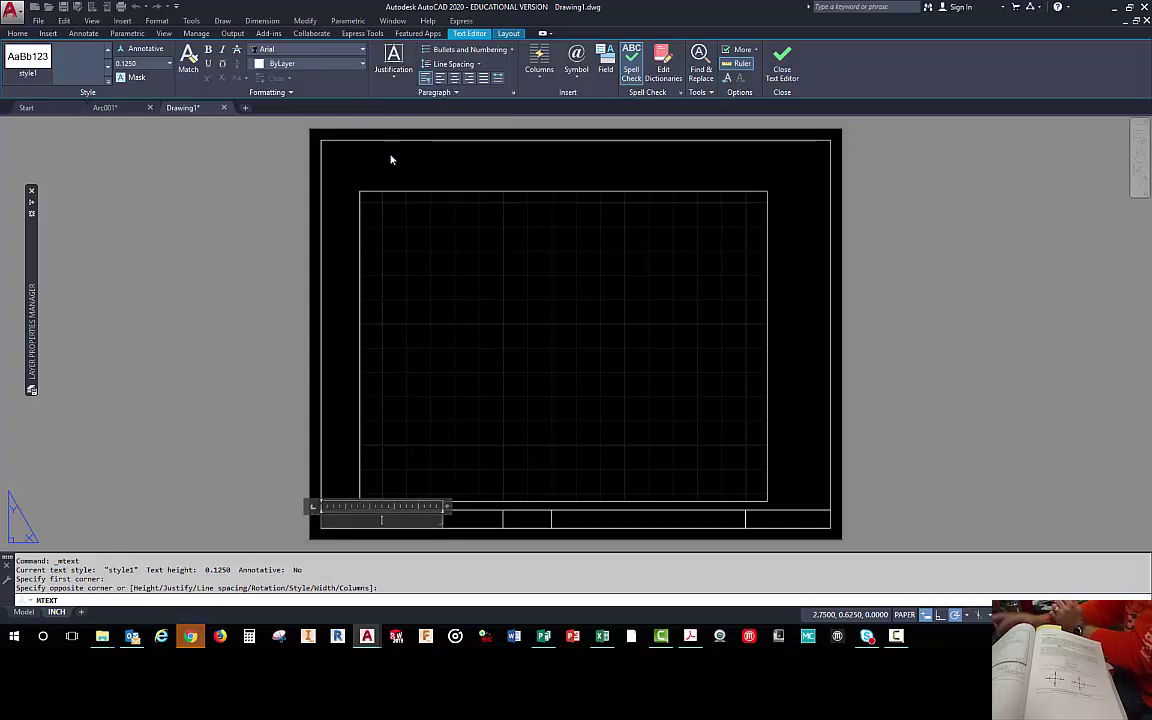
pyautogui.write('B')
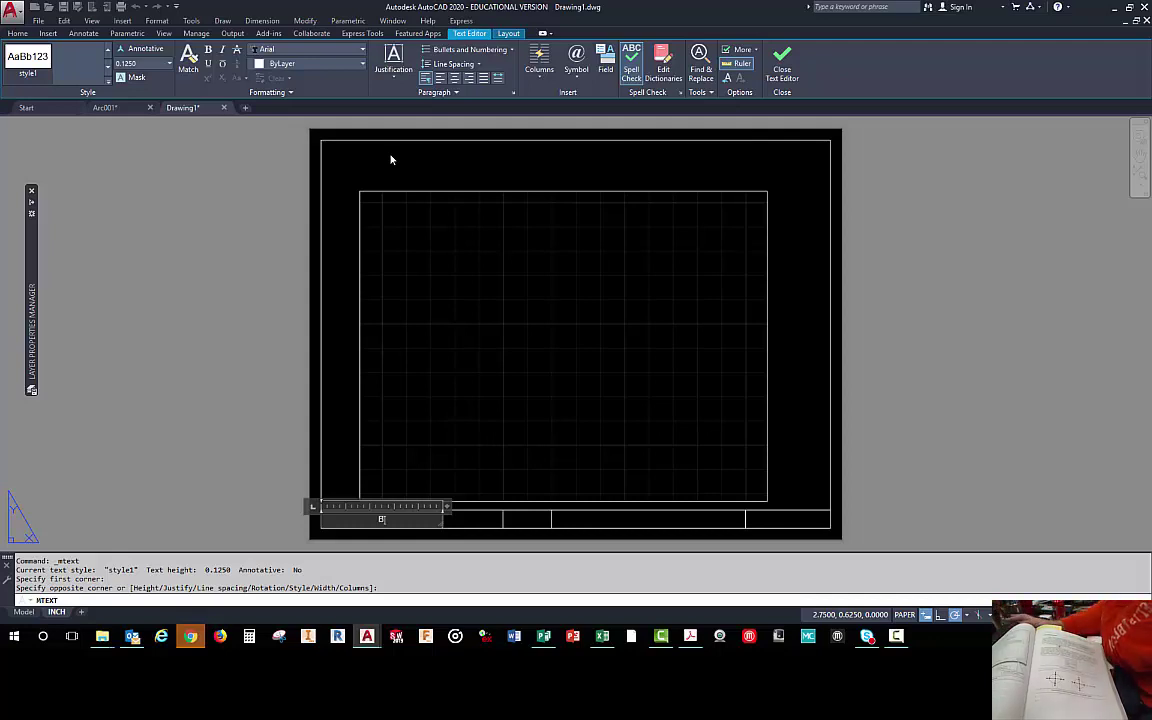
pyautogui.write('RENT')
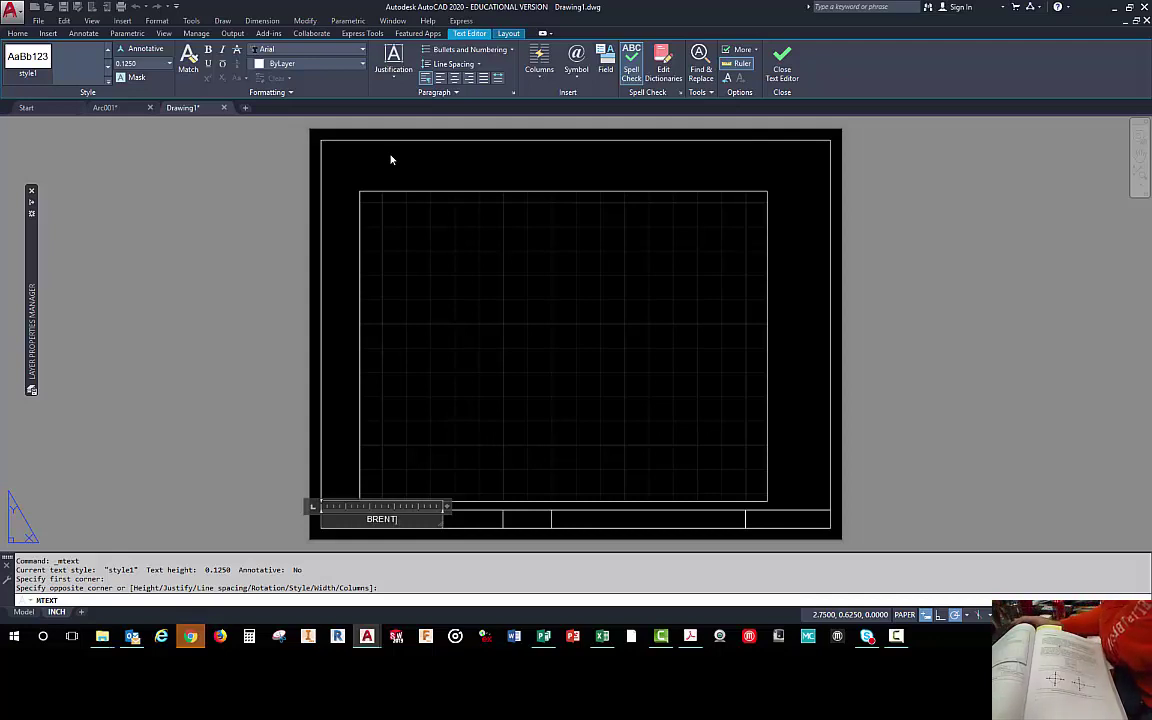
pyautogui.write(' DO')
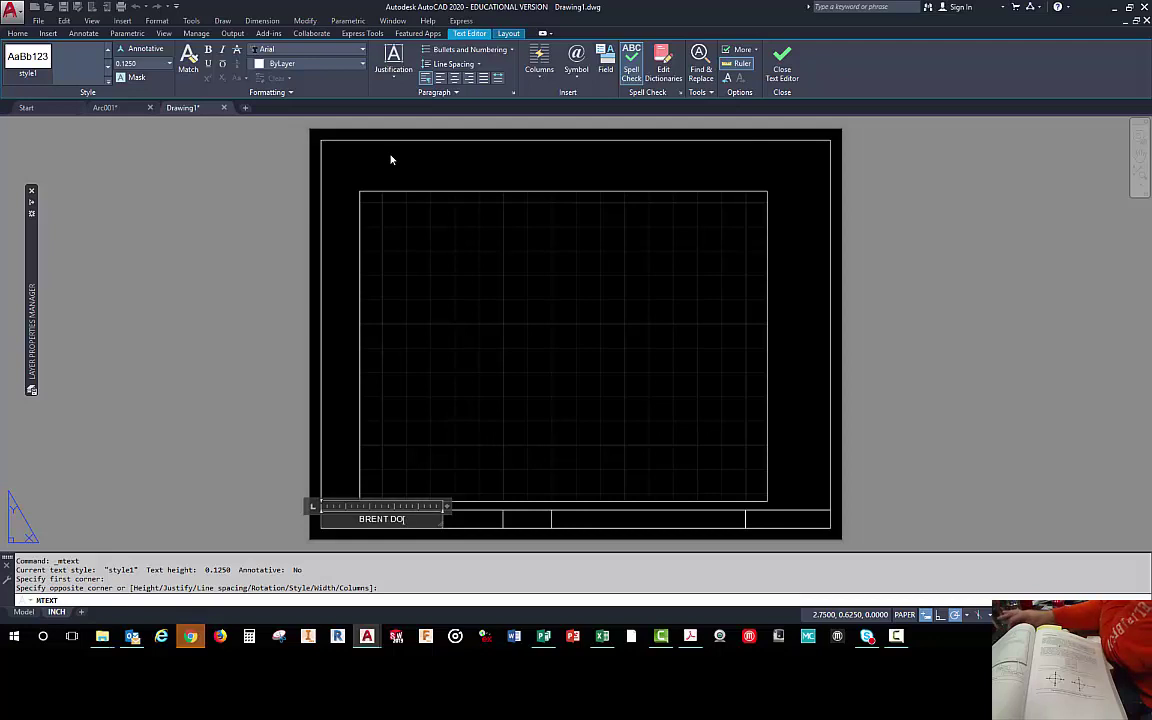
pyautogui.write('TY')
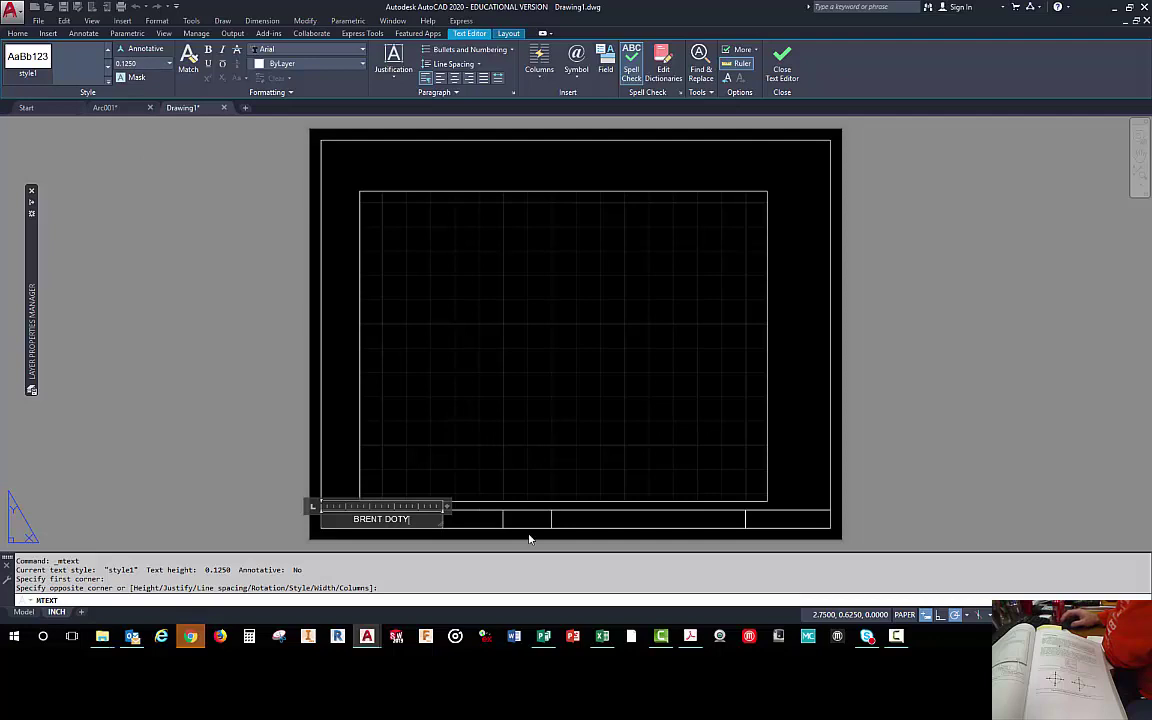
pyautogui.click(783, 64)
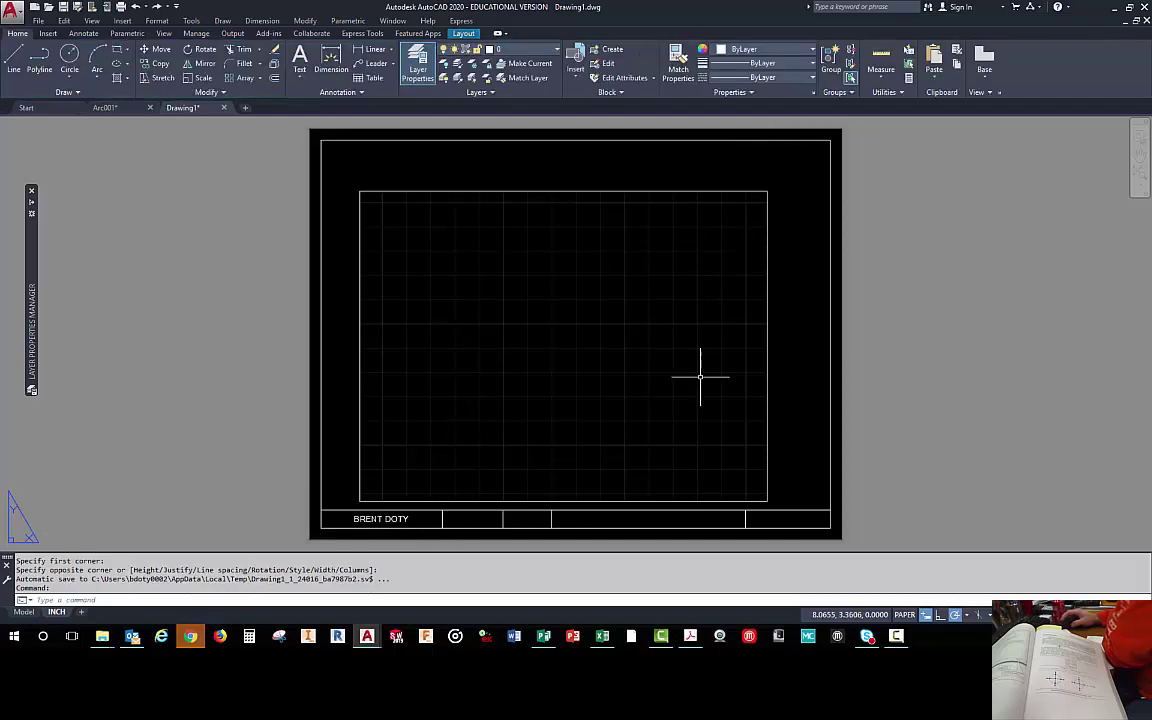
# - Add the multiline text CAD 100 in the title block's second cell, spanning the cell and justified Middle Center
pyautogui.click(308, 76)
pyautogui.click(318, 97)
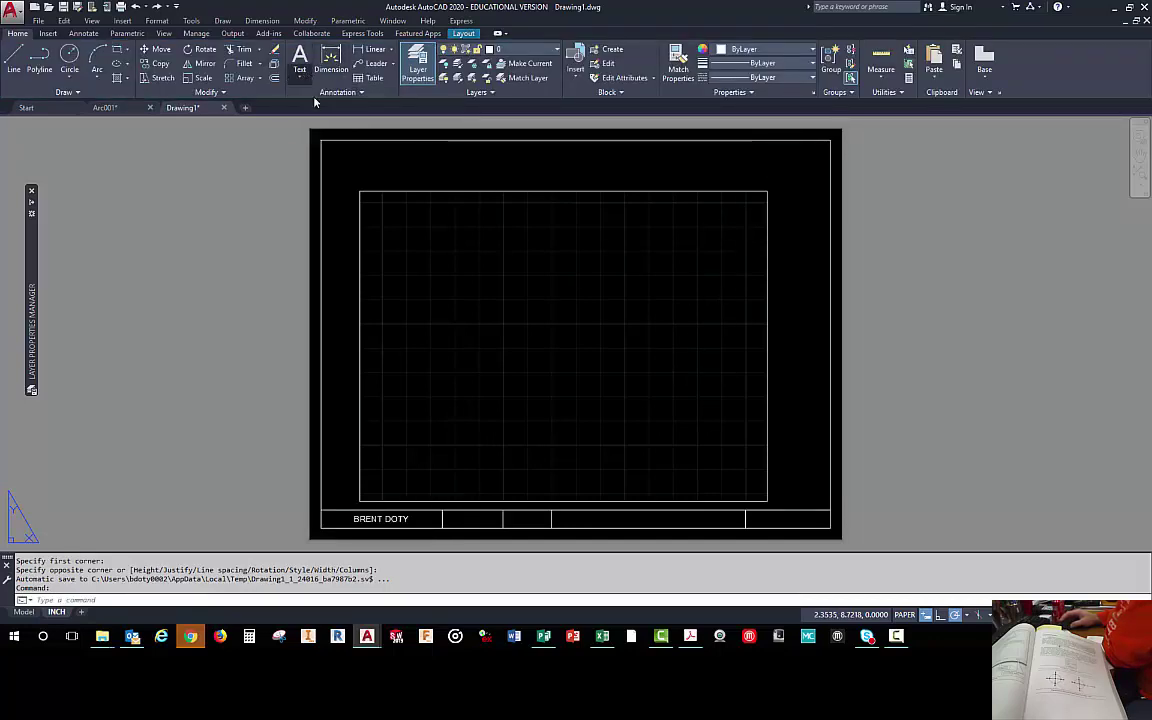
pyautogui.click(442, 527)
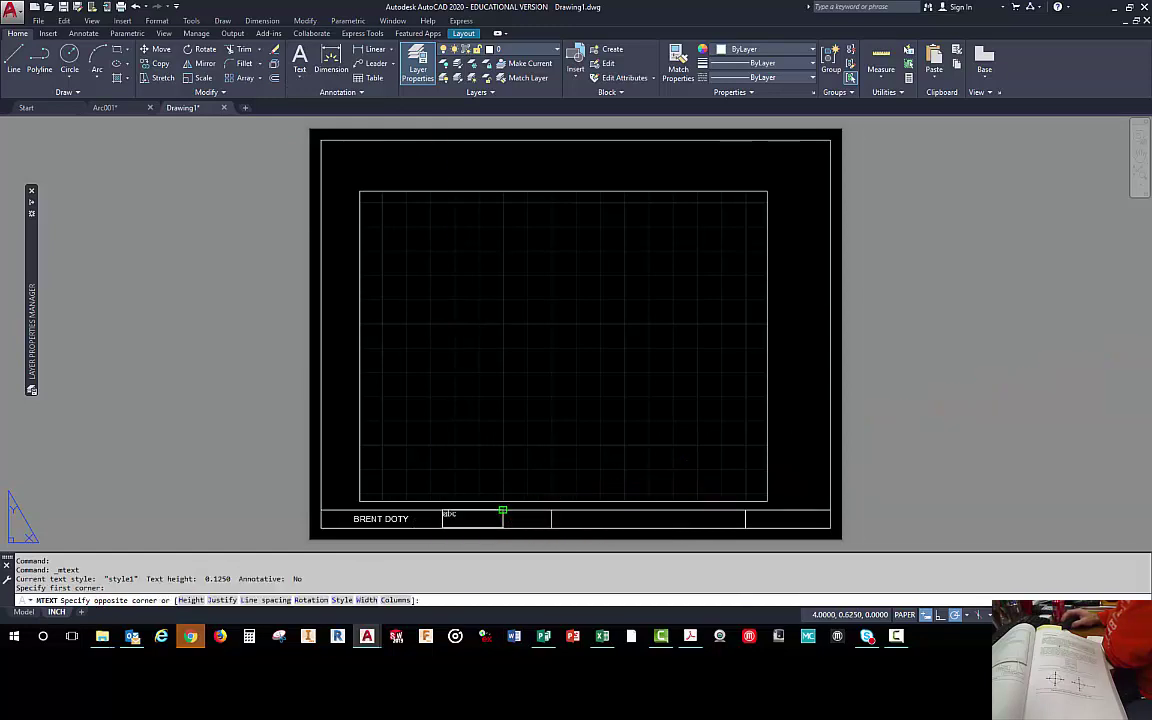
pyautogui.click(503, 514)
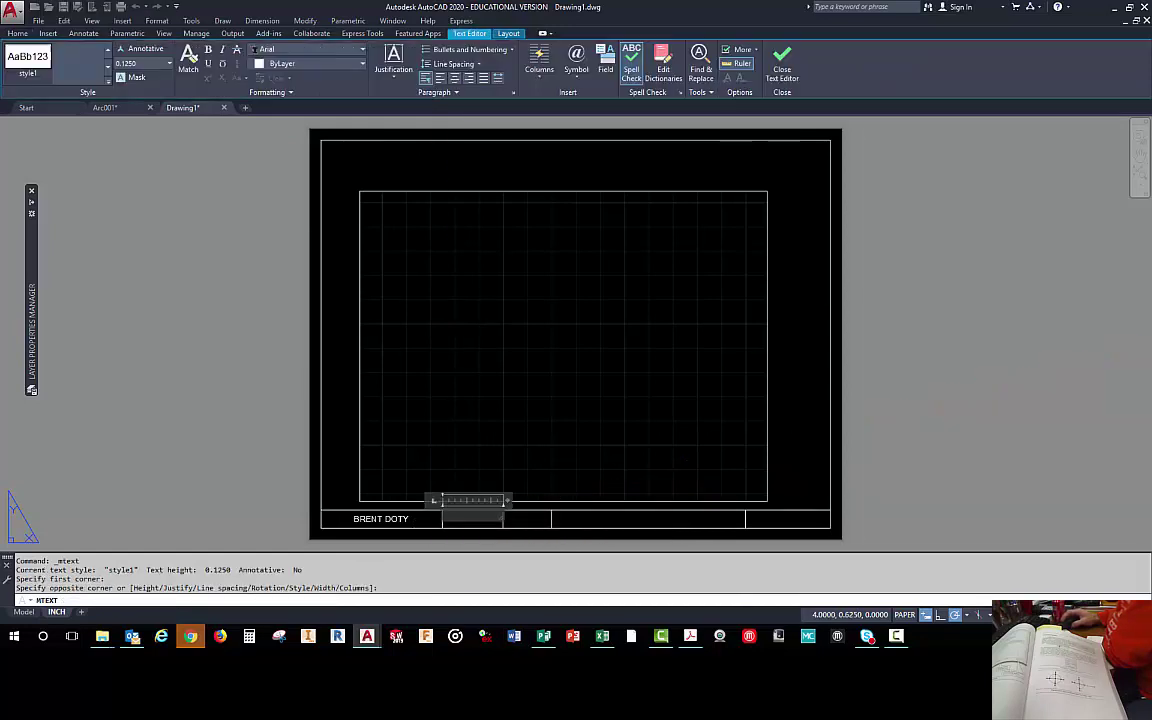
pyautogui.click(393, 66)
pyautogui.click(405, 152)
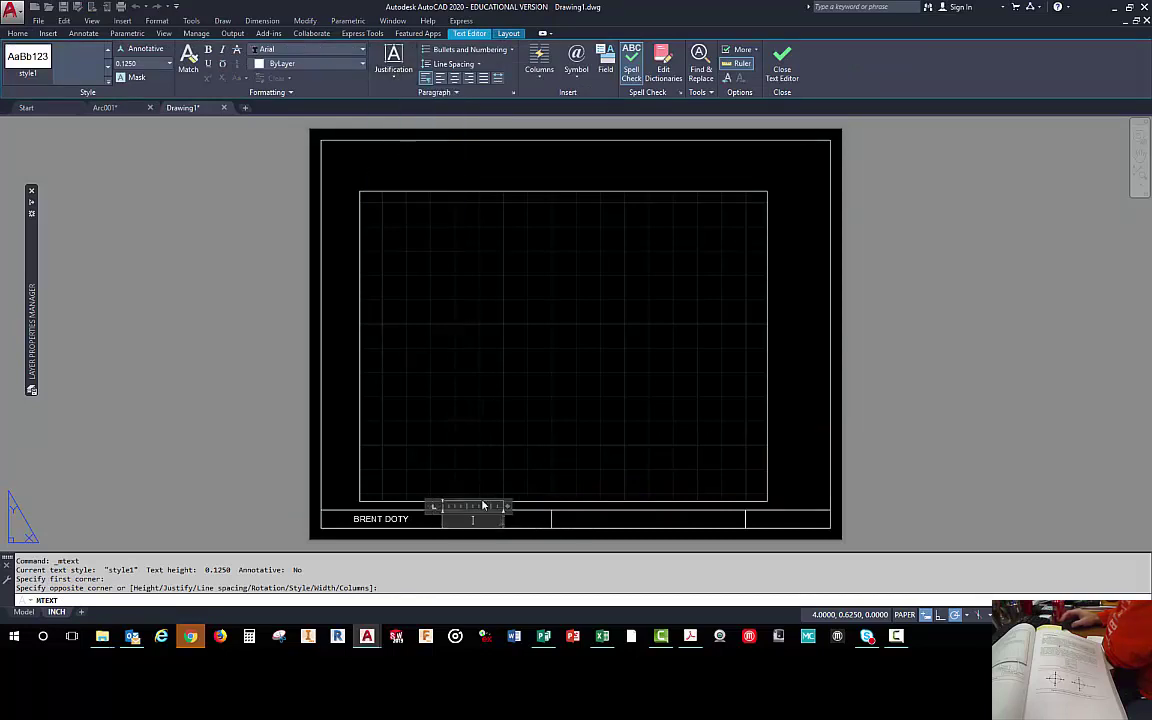
pyautogui.write('C')
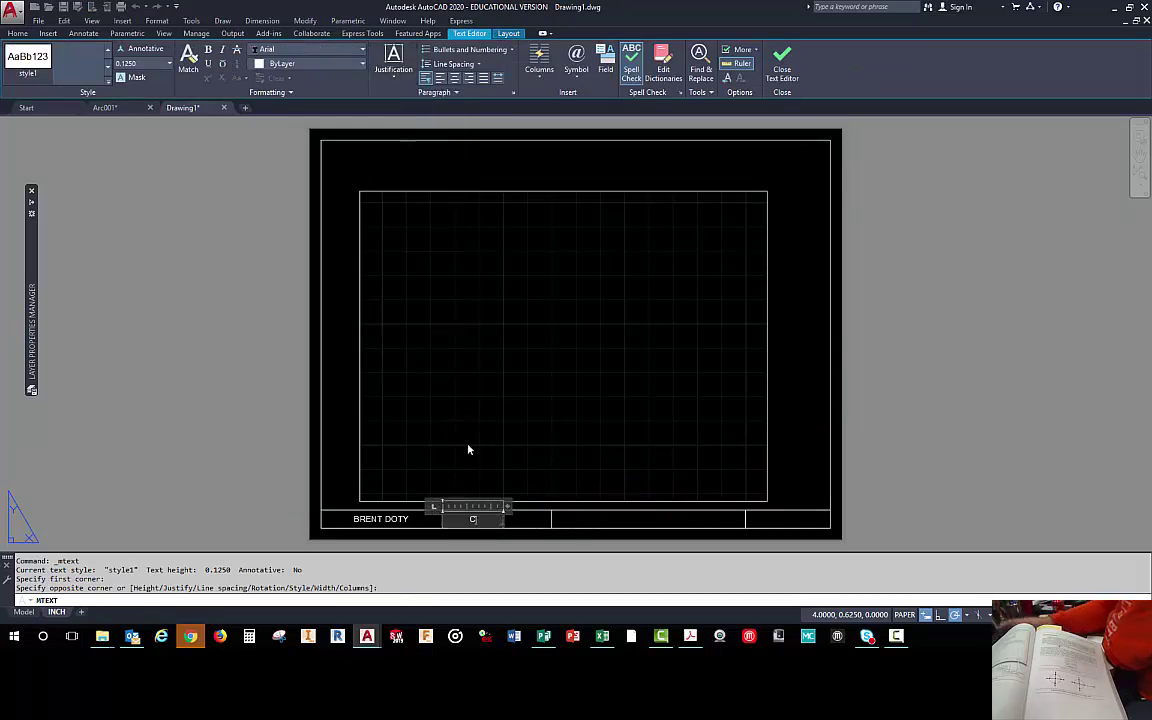
pyautogui.write('AD 19')
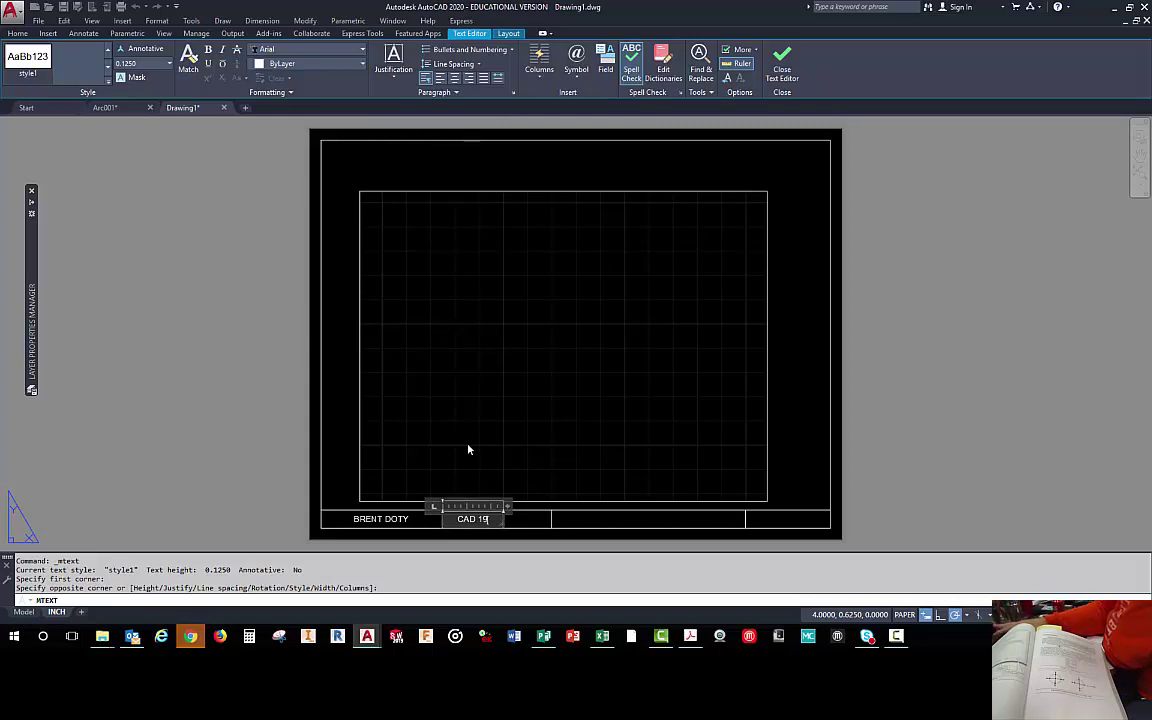
pyautogui.press('BackSpace')
pyautogui.write('00')
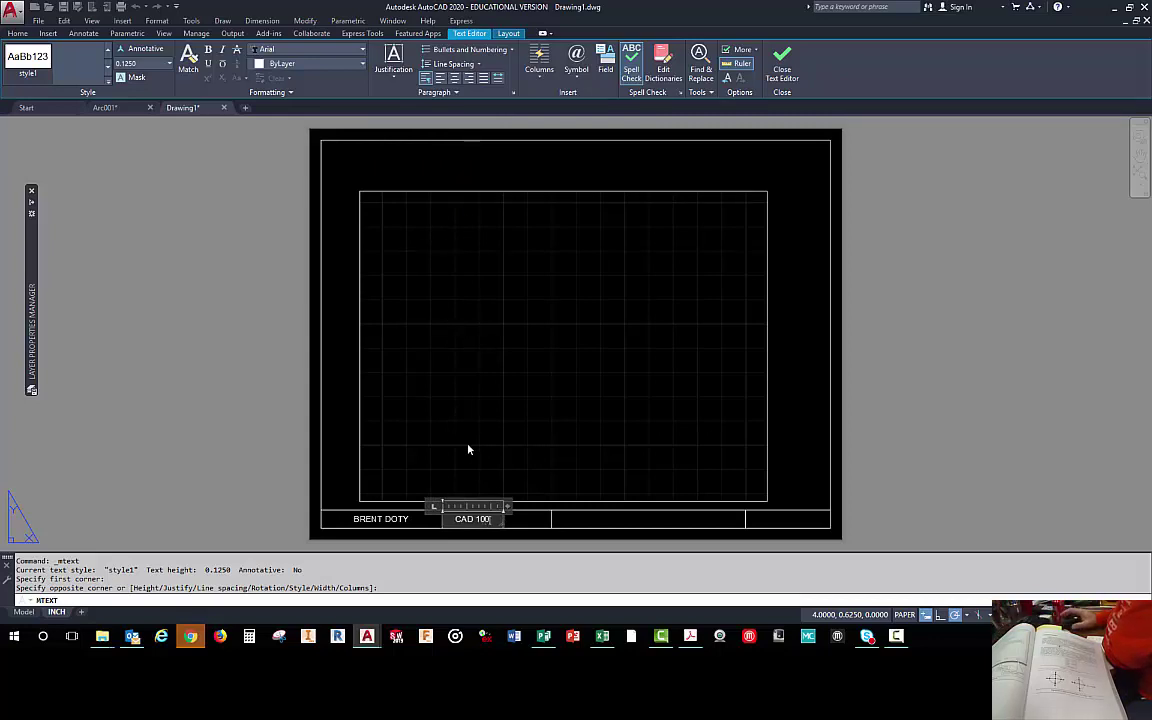
pyautogui.click(781, 70)
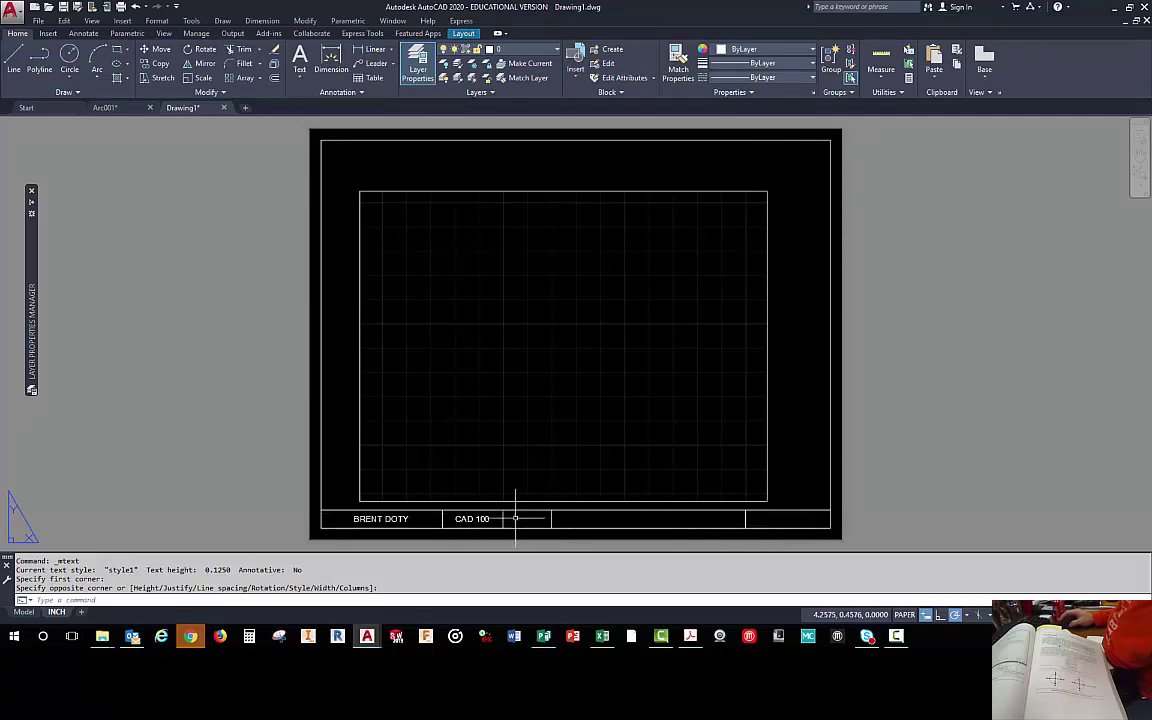
# - Start multiline text spanning the title block's third cell, from its lower-left to upper-right corner, and justify it Middle Center
pyautogui.click(299, 76)
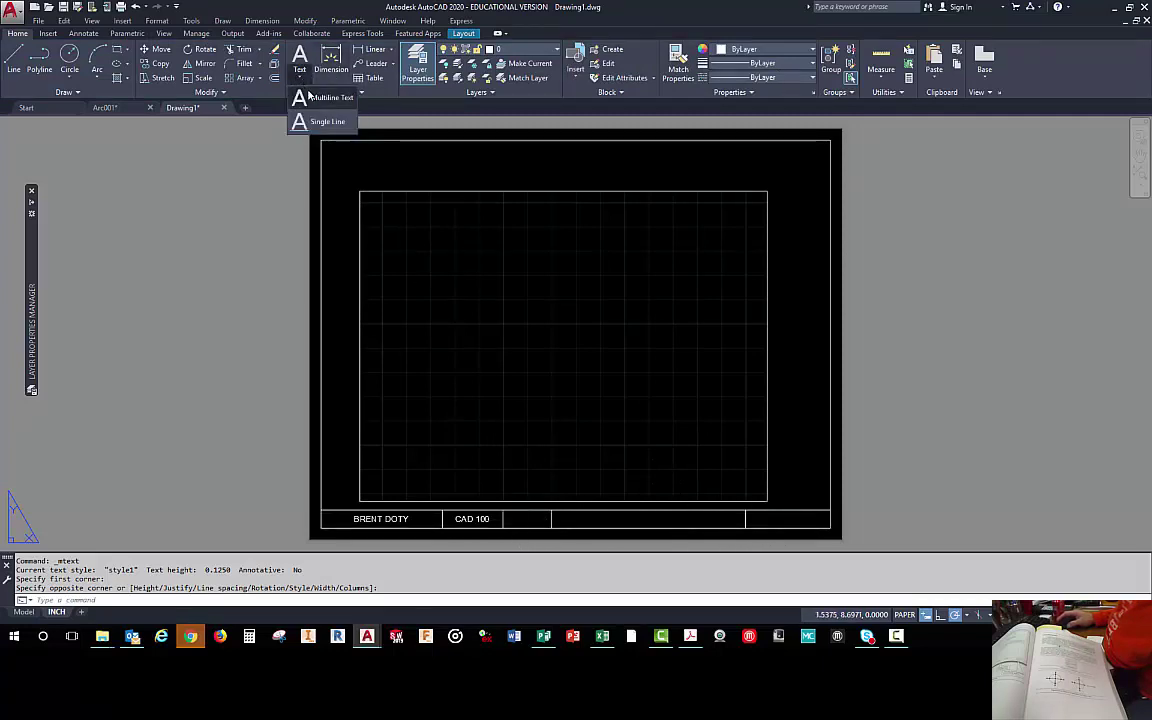
pyautogui.click(320, 97)
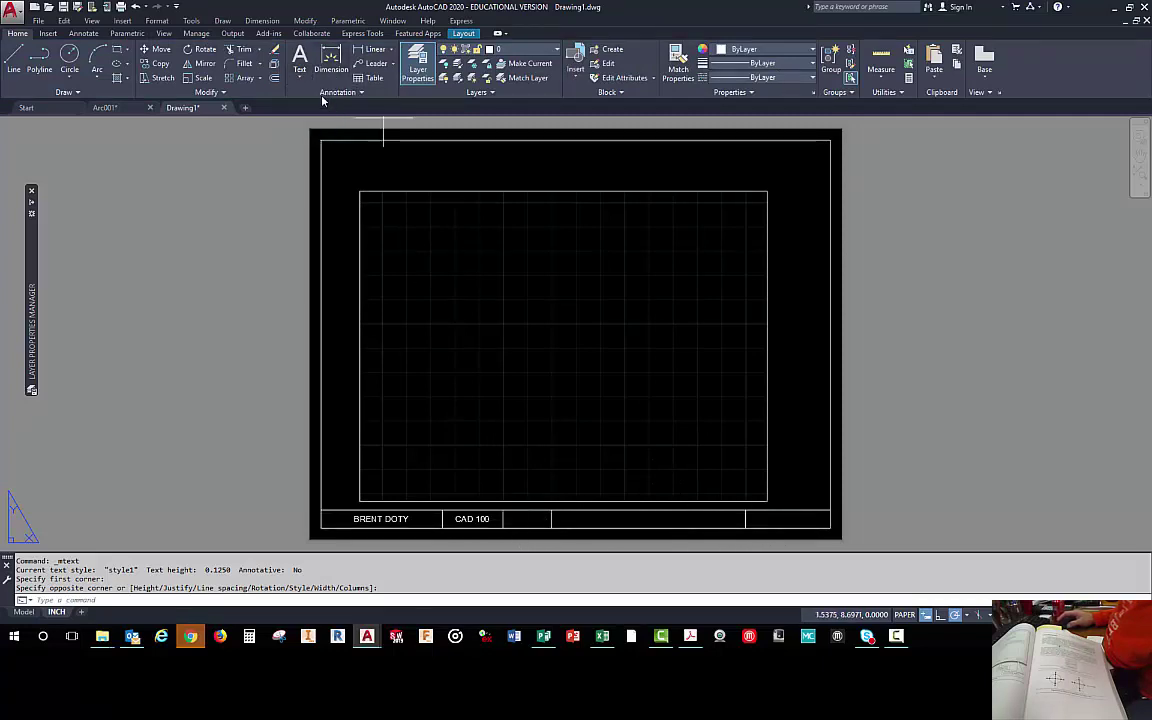
pyautogui.click(503, 528)
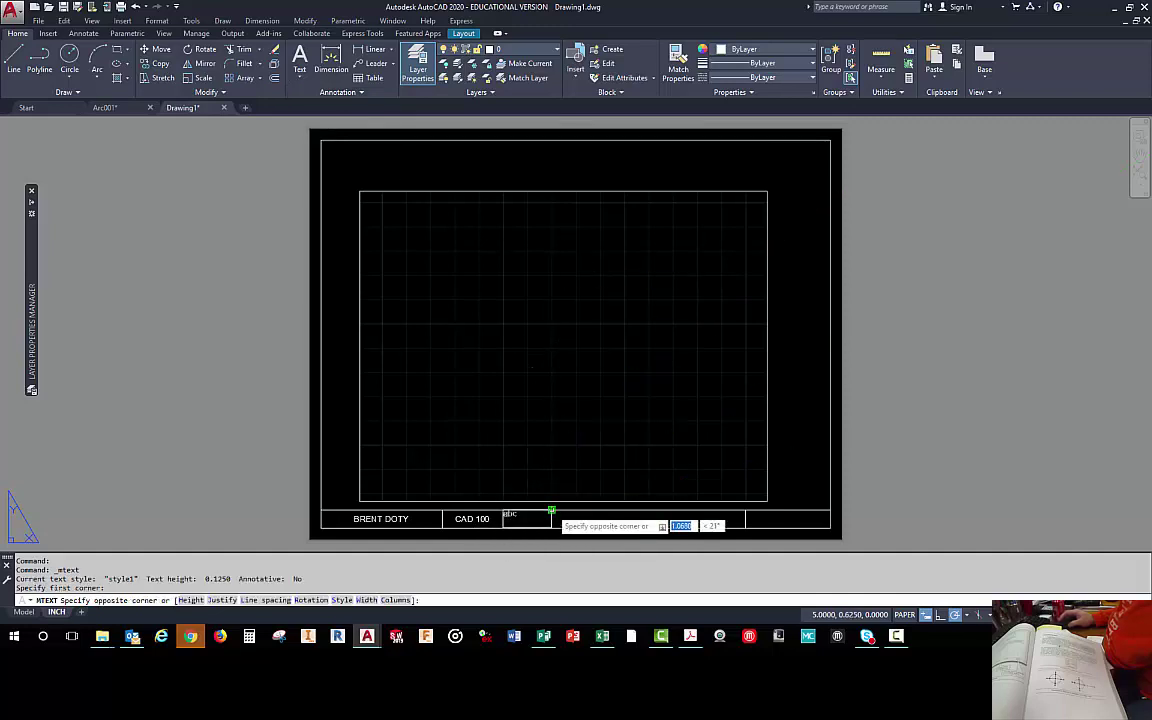
pyautogui.click(551, 511)
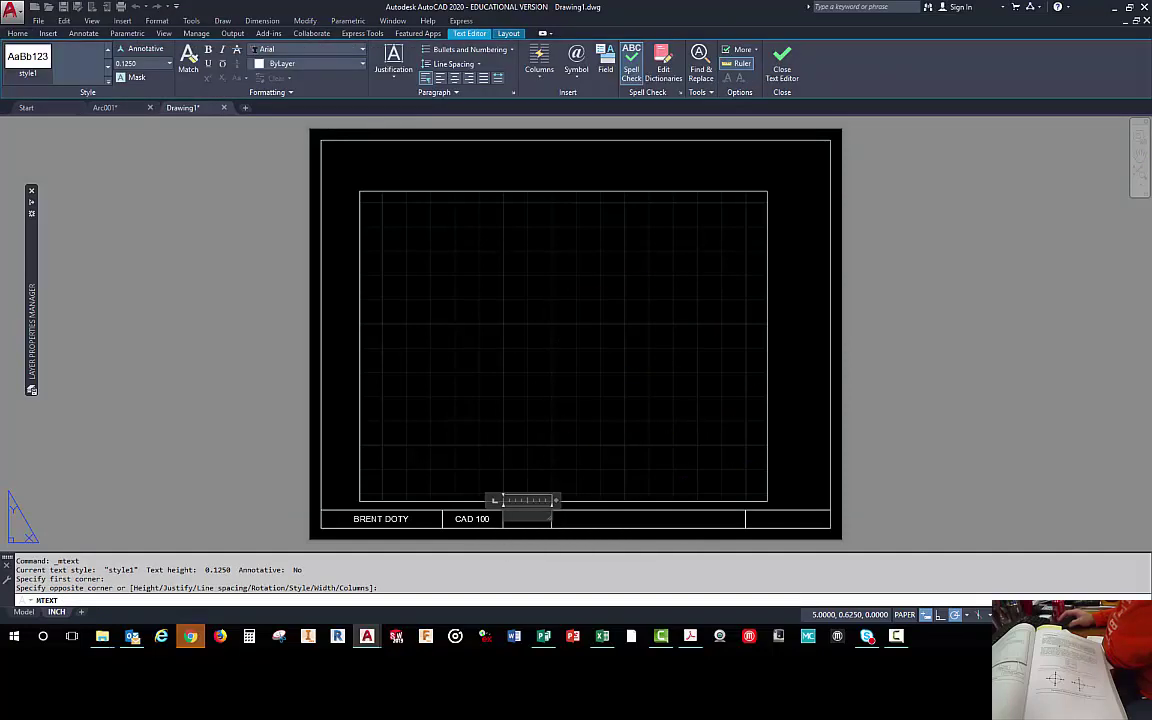
pyautogui.click(393, 66)
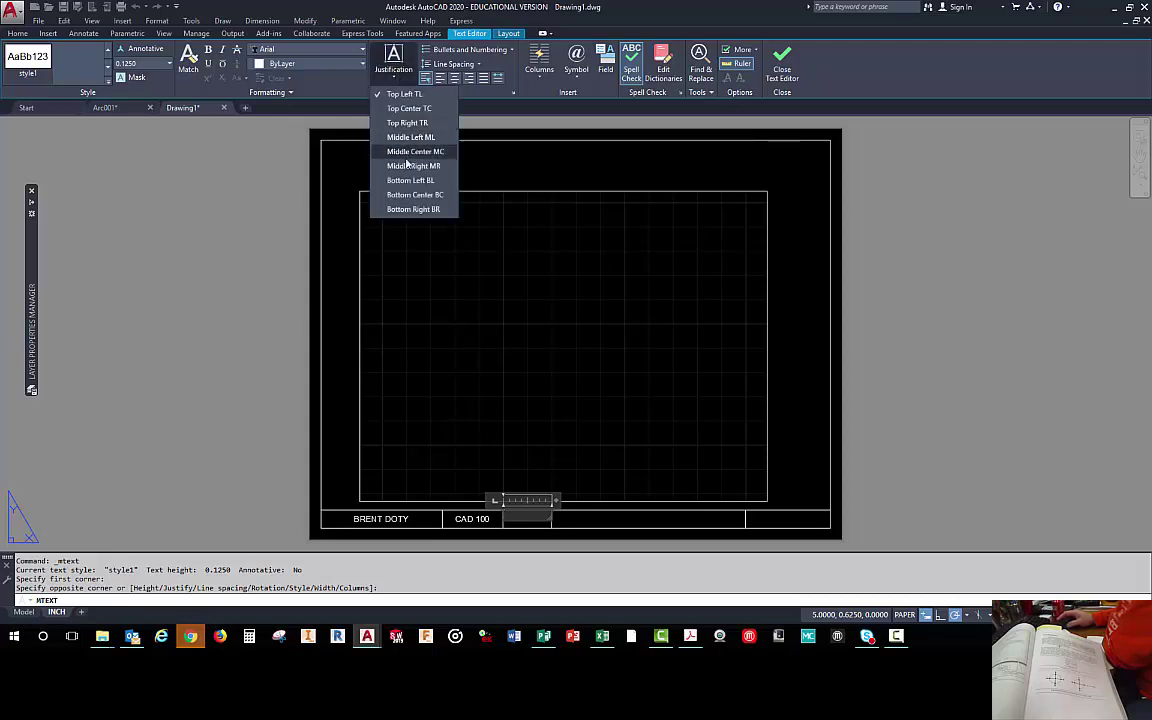
pyautogui.click(404, 153)
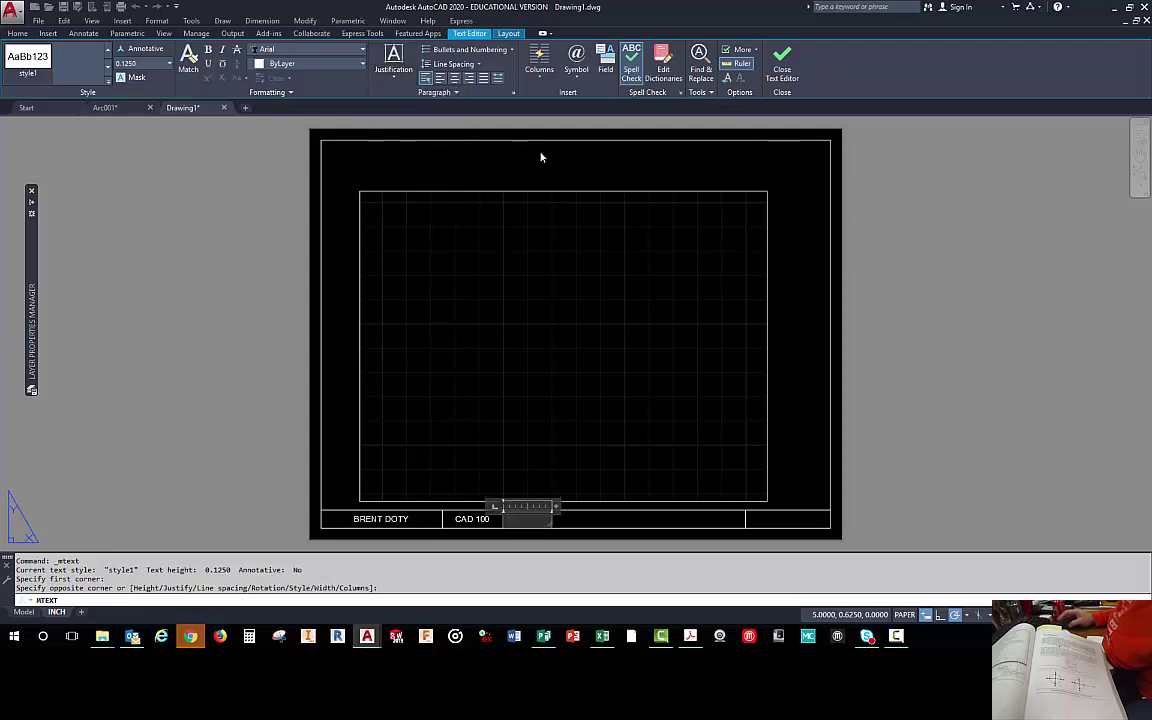
# - Insert a Date field with the M/d/yy format in the third cell's text and finish editing
pyautogui.click(610, 68)
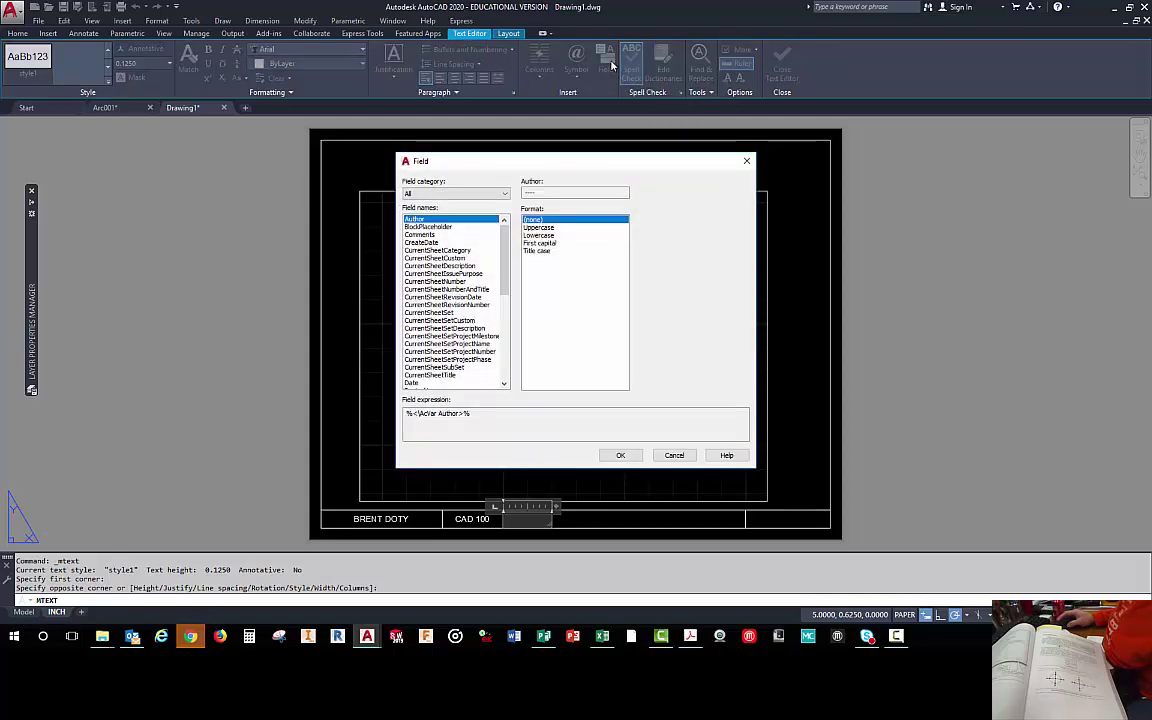
pyautogui.click(412, 383)
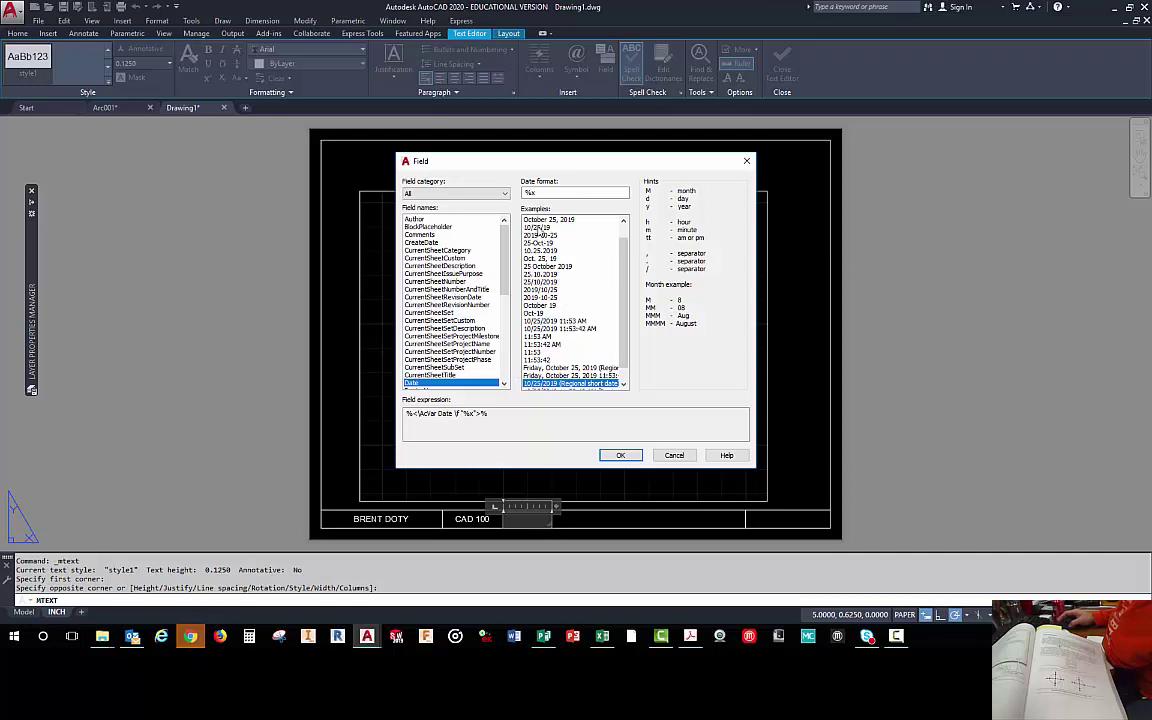
pyautogui.click(537, 228)
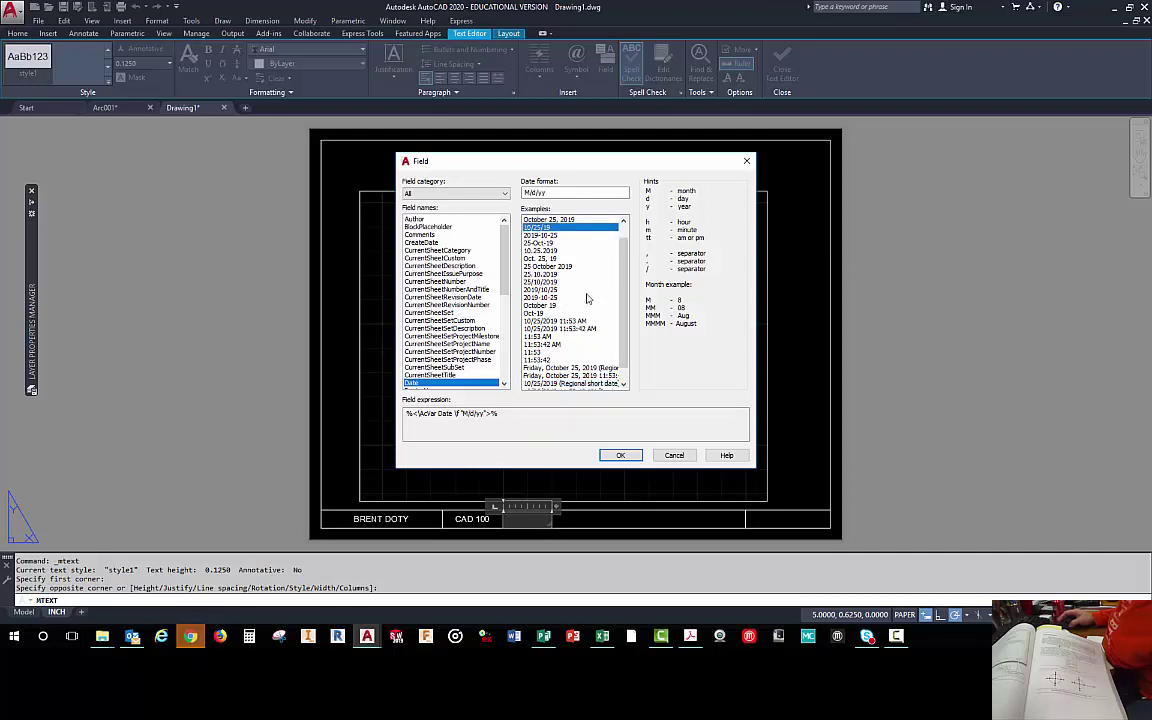
pyautogui.click(620, 455)
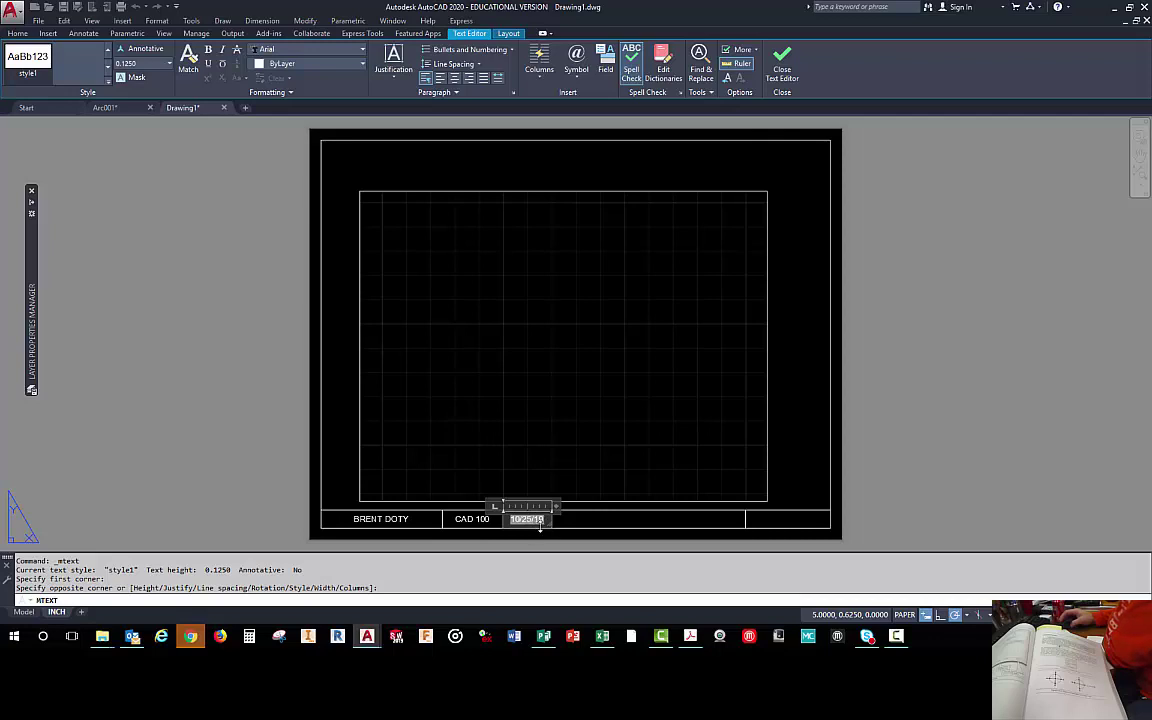
pyautogui.click(781, 75)
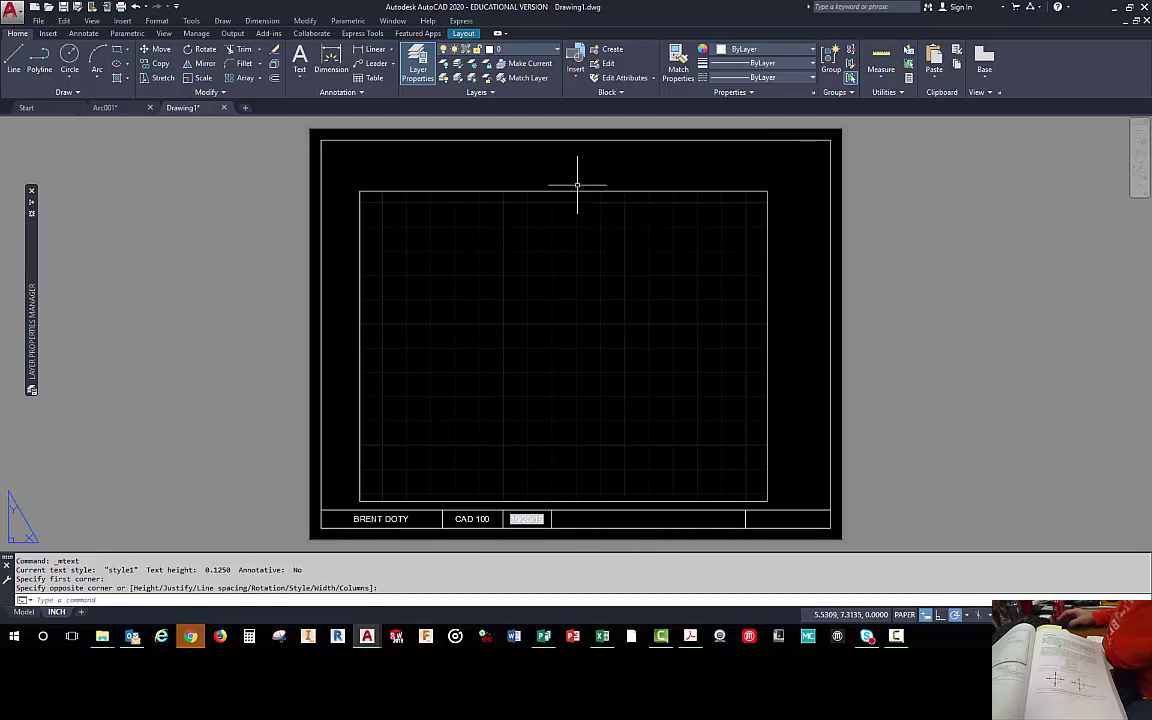
# - Start multiline text spanning the title block's wide fourth cell, from lower-left to upper-right corner, and justify it Middle Center
pyautogui.click(299, 74)
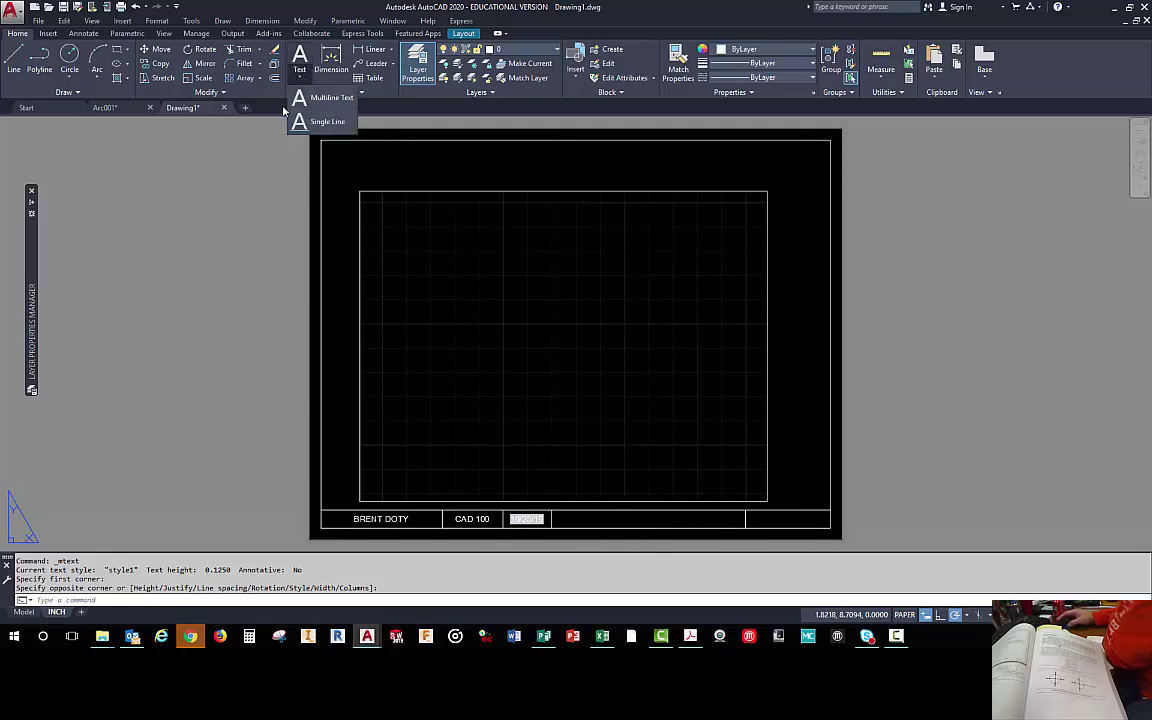
pyautogui.click(299, 97)
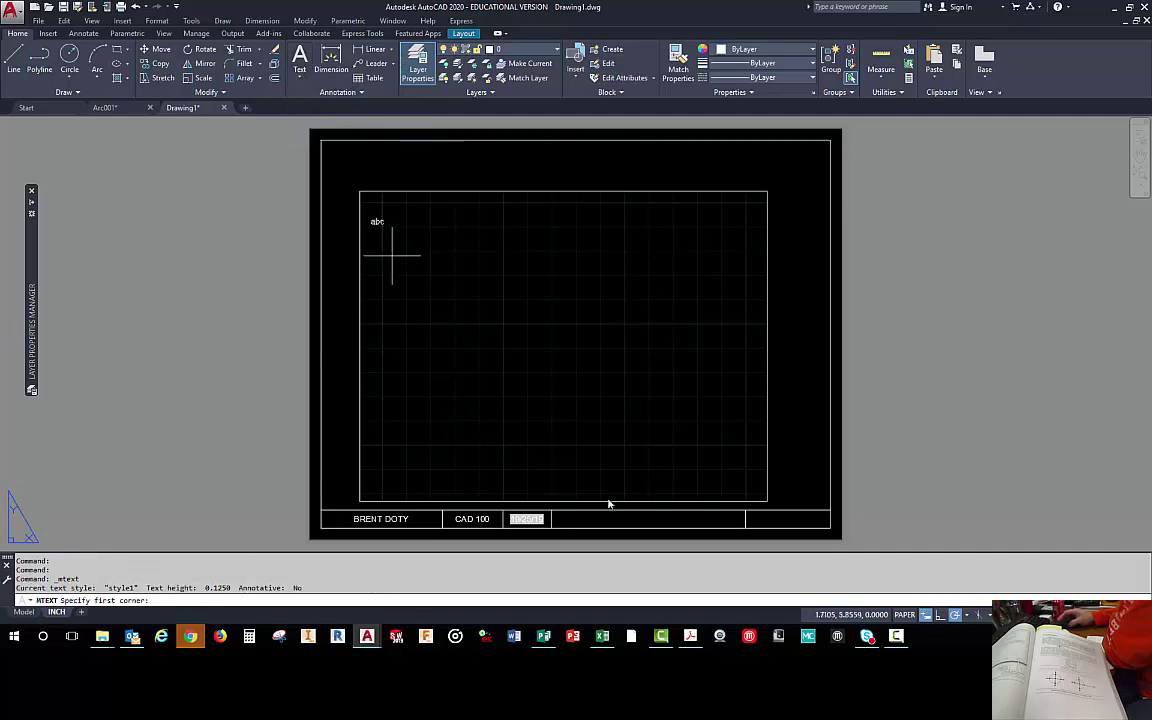
pyautogui.click(551, 526)
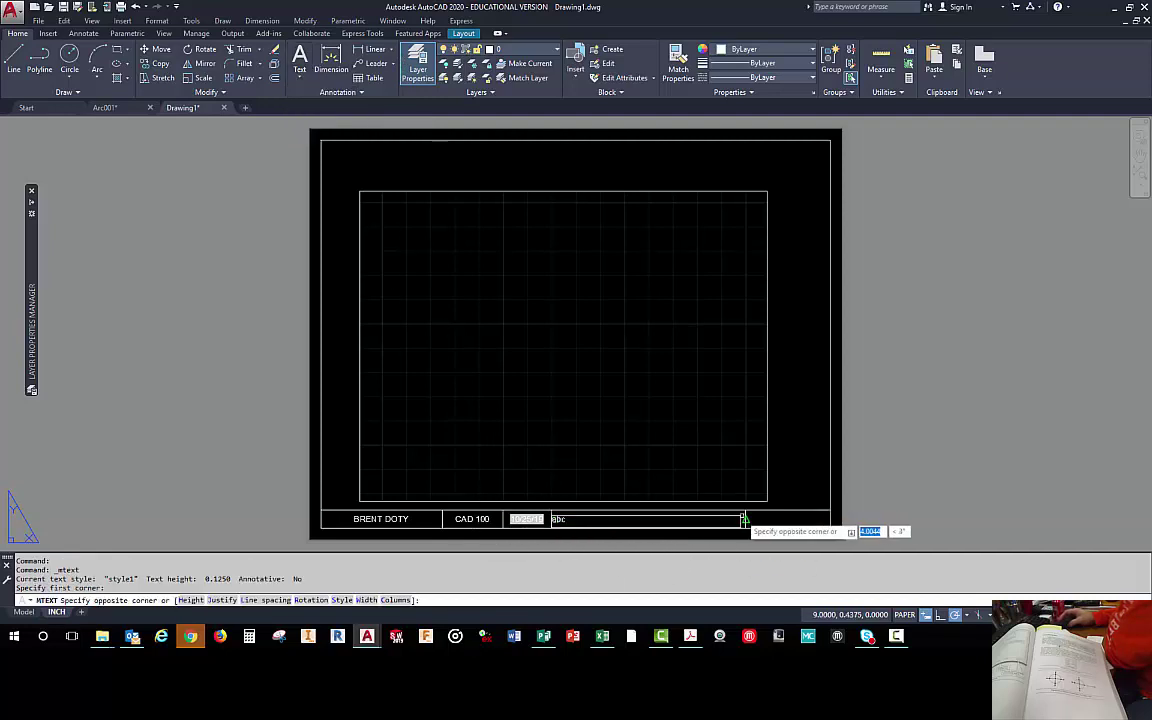
pyautogui.click(745, 511)
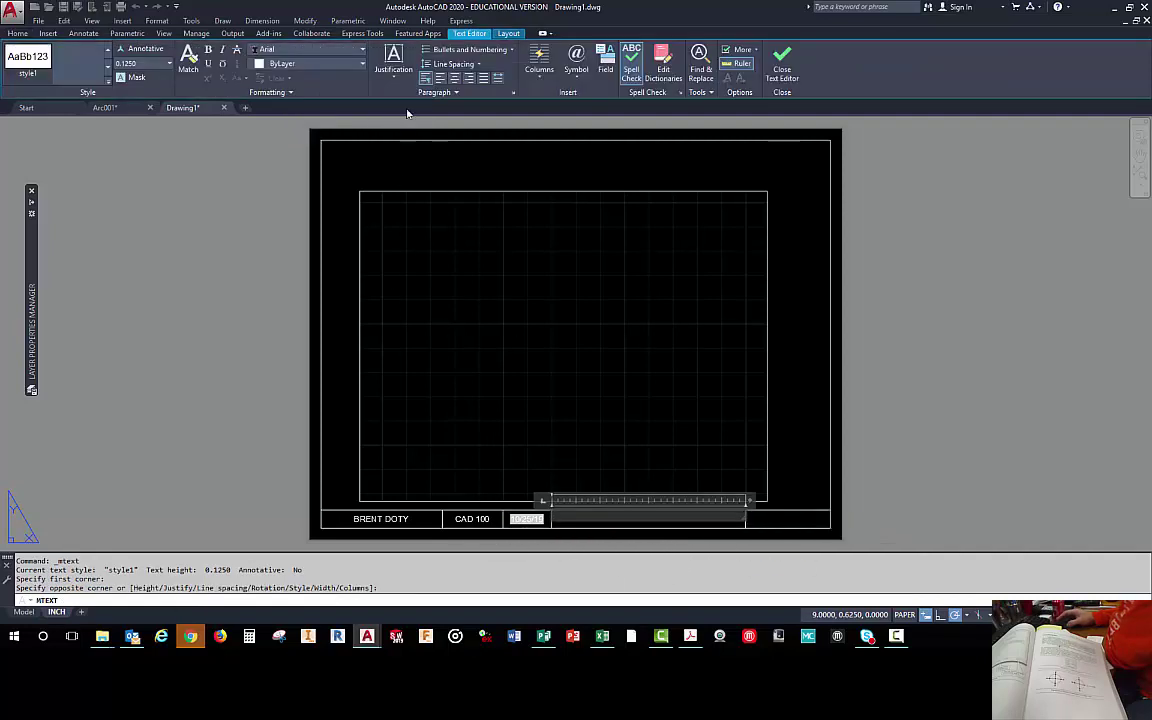
pyautogui.click(393, 64)
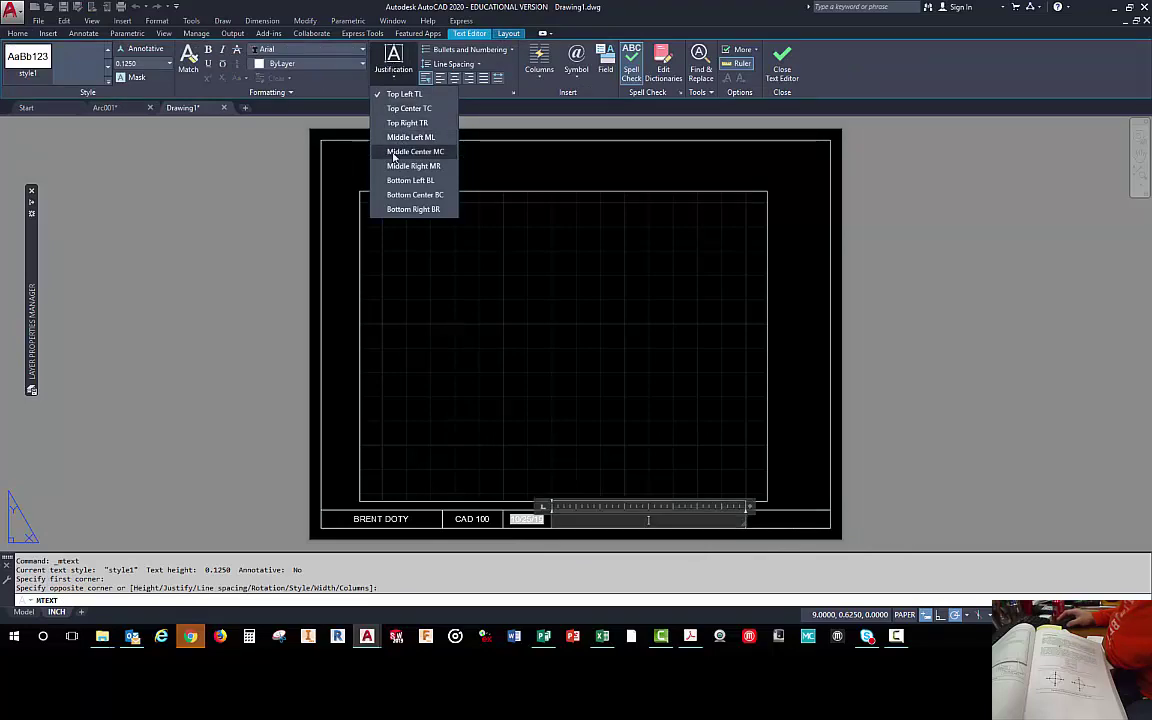
pyautogui.click(395, 152)
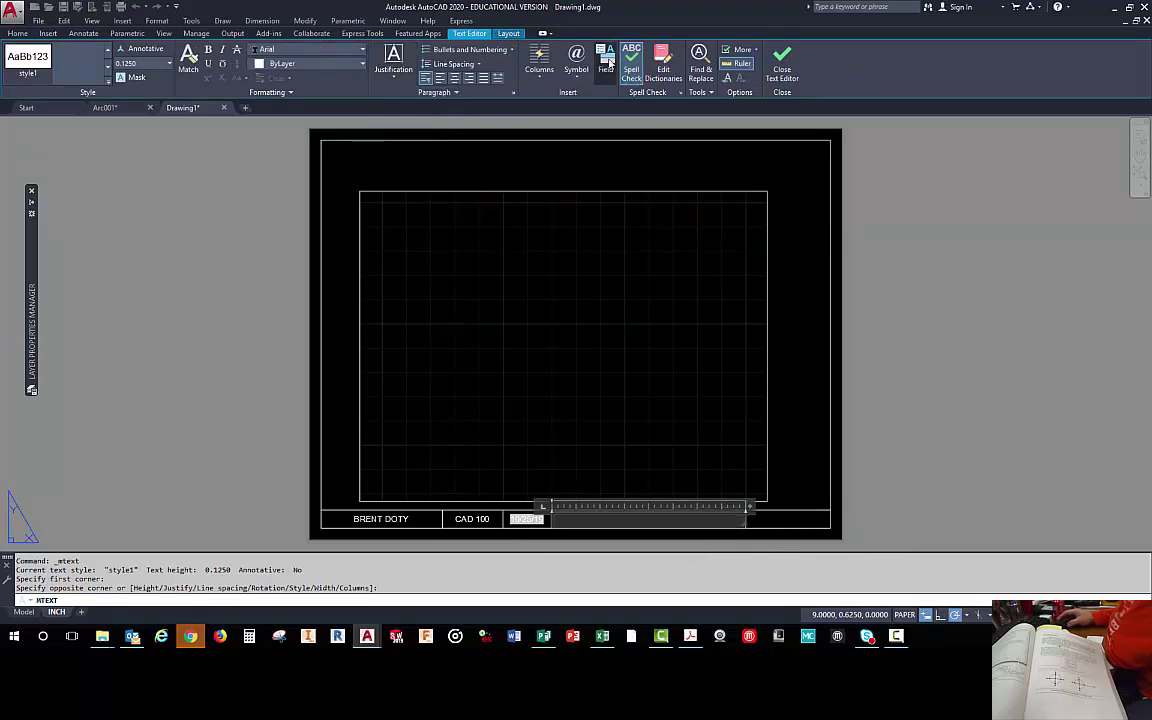
# - Insert a Filename field in the fourth cell's text, showing the filename only without the file extension, and finish editing
pyautogui.click(607, 62)
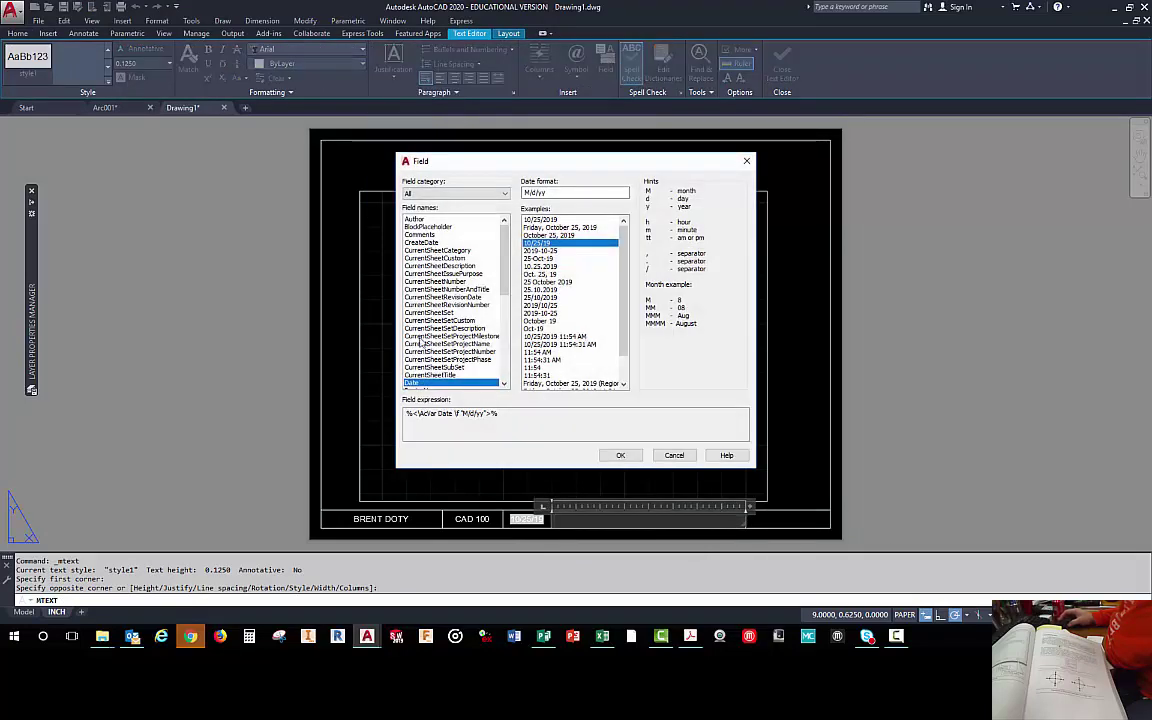
pyautogui.click(505, 194)
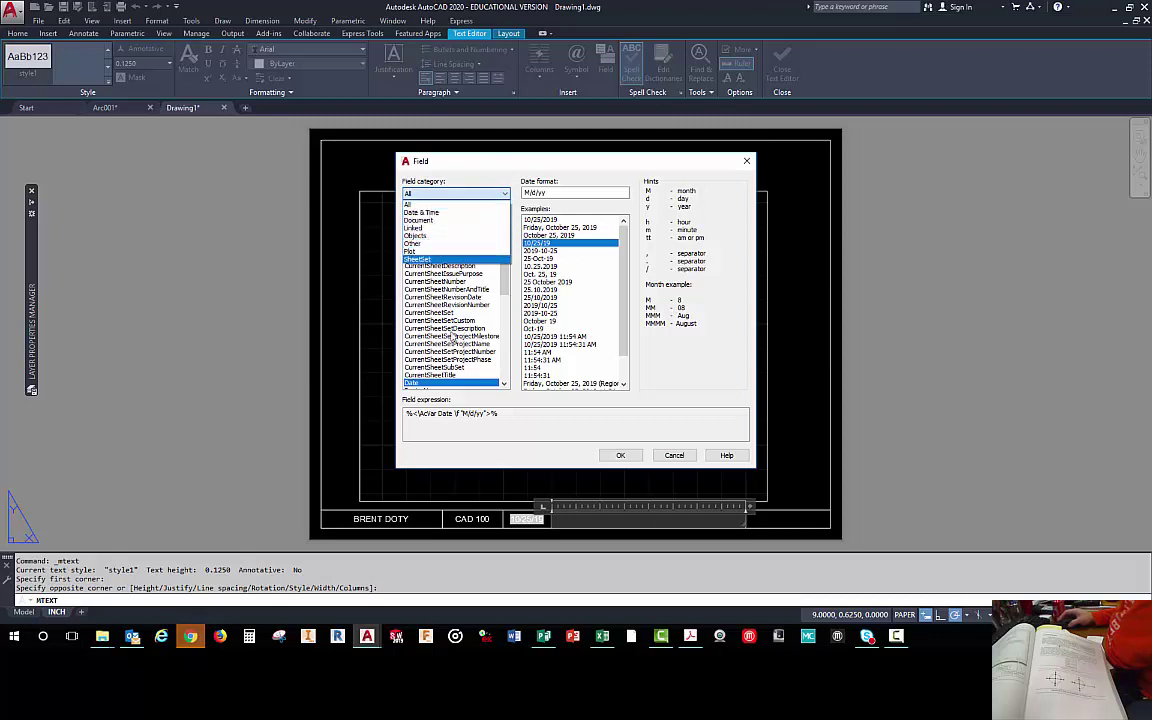
pyautogui.click(507, 287)
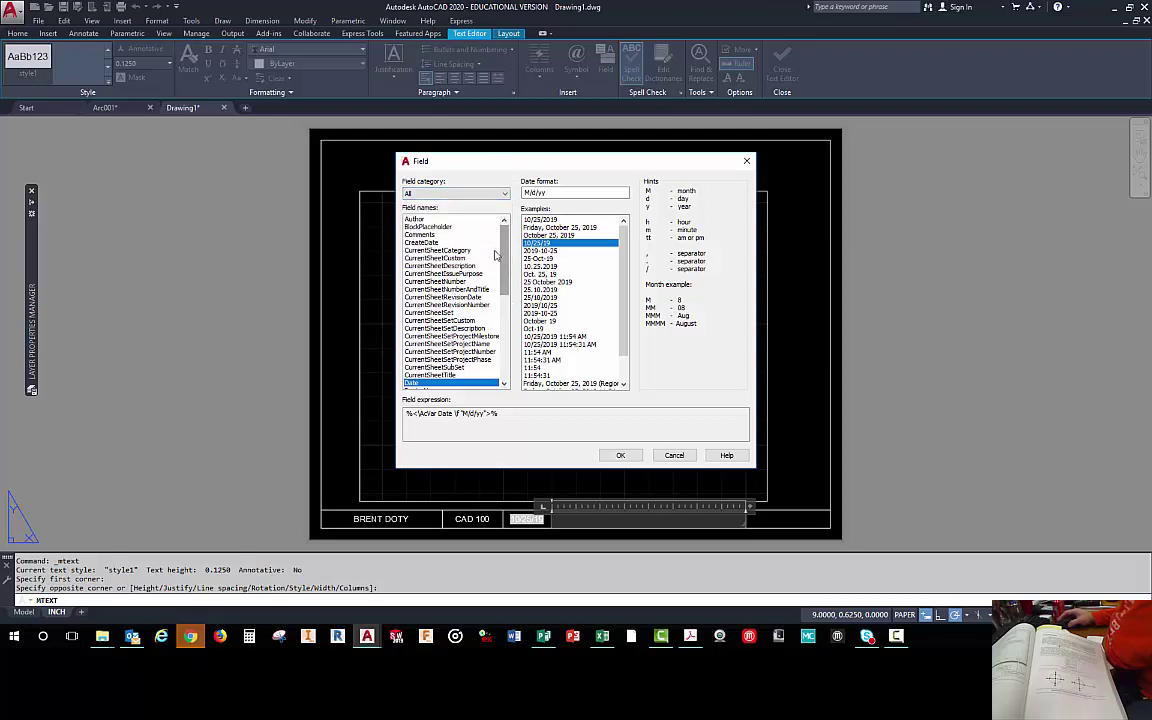
pyautogui.moveTo(505, 250); pyautogui.dragTo(503, 282)
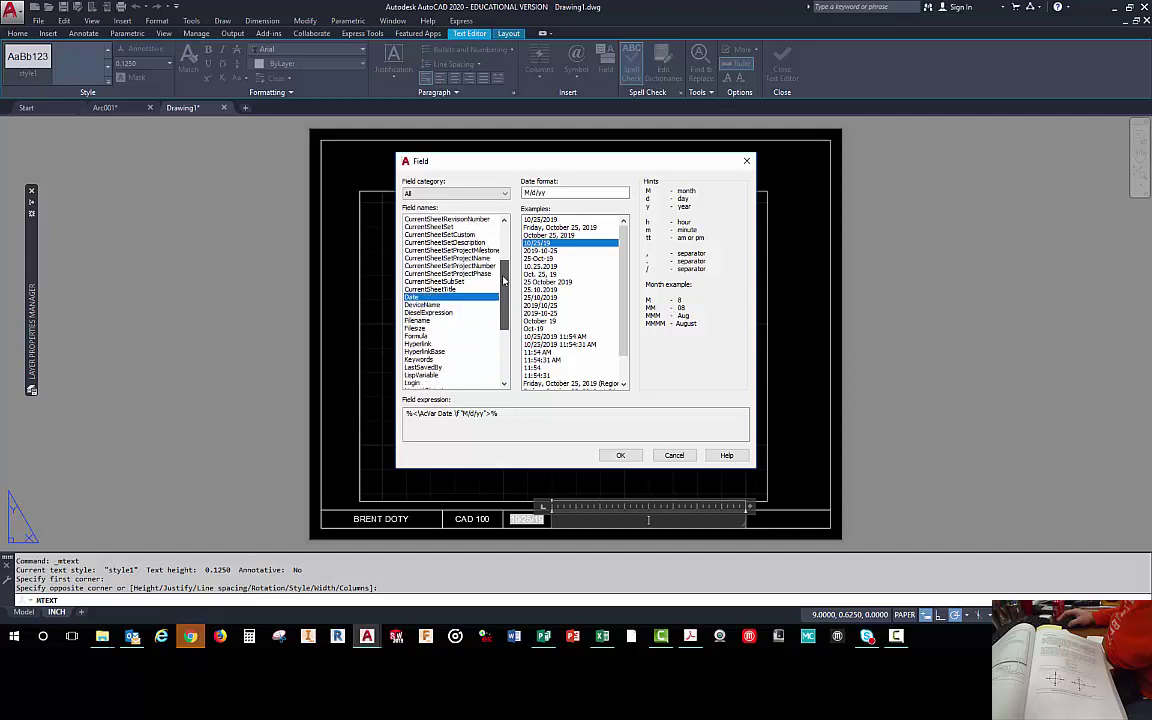
pyautogui.click(417, 321)
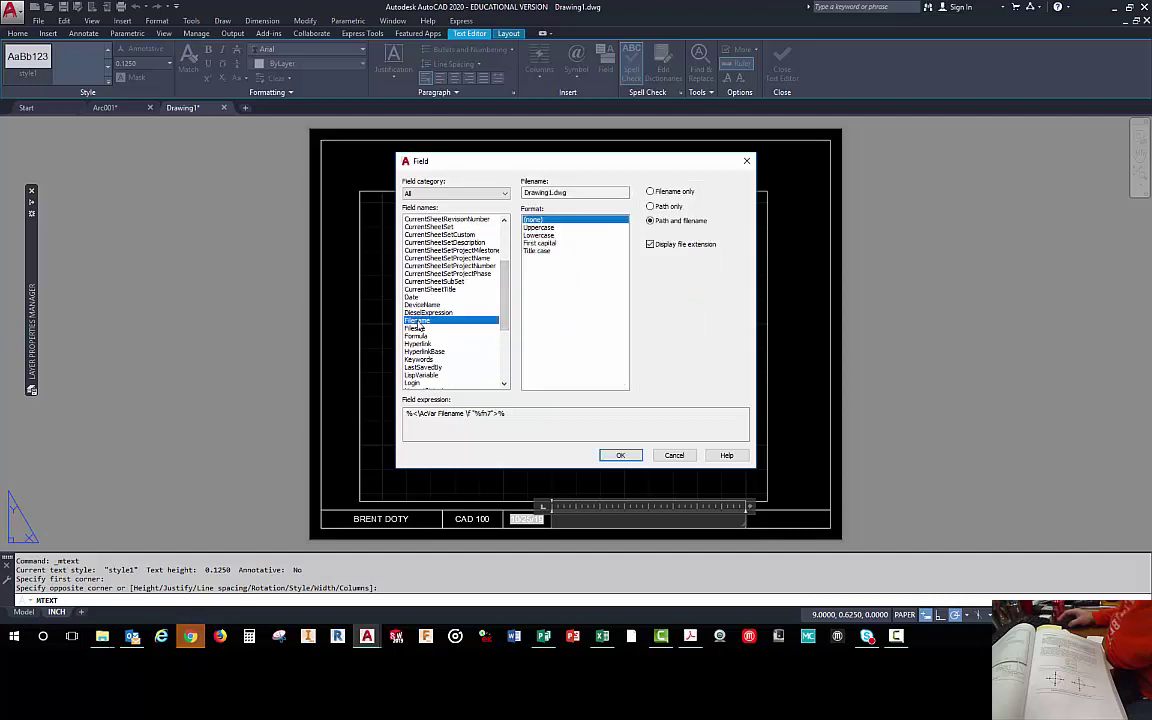
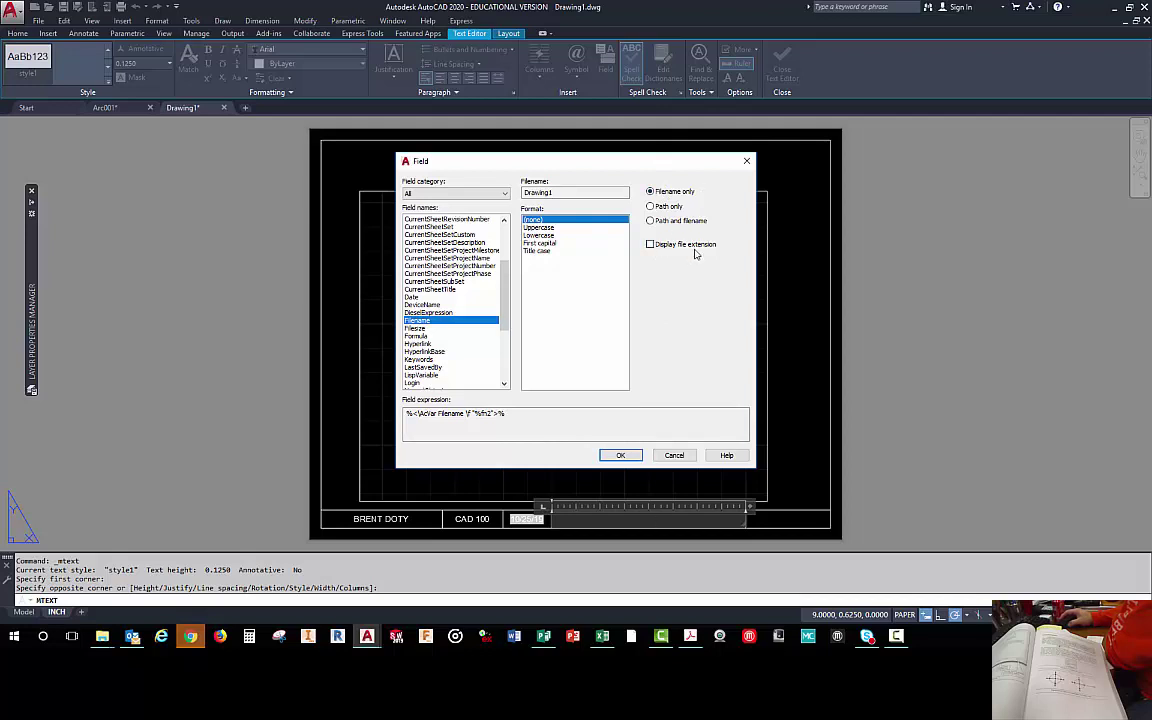
pyautogui.click(628, 456)
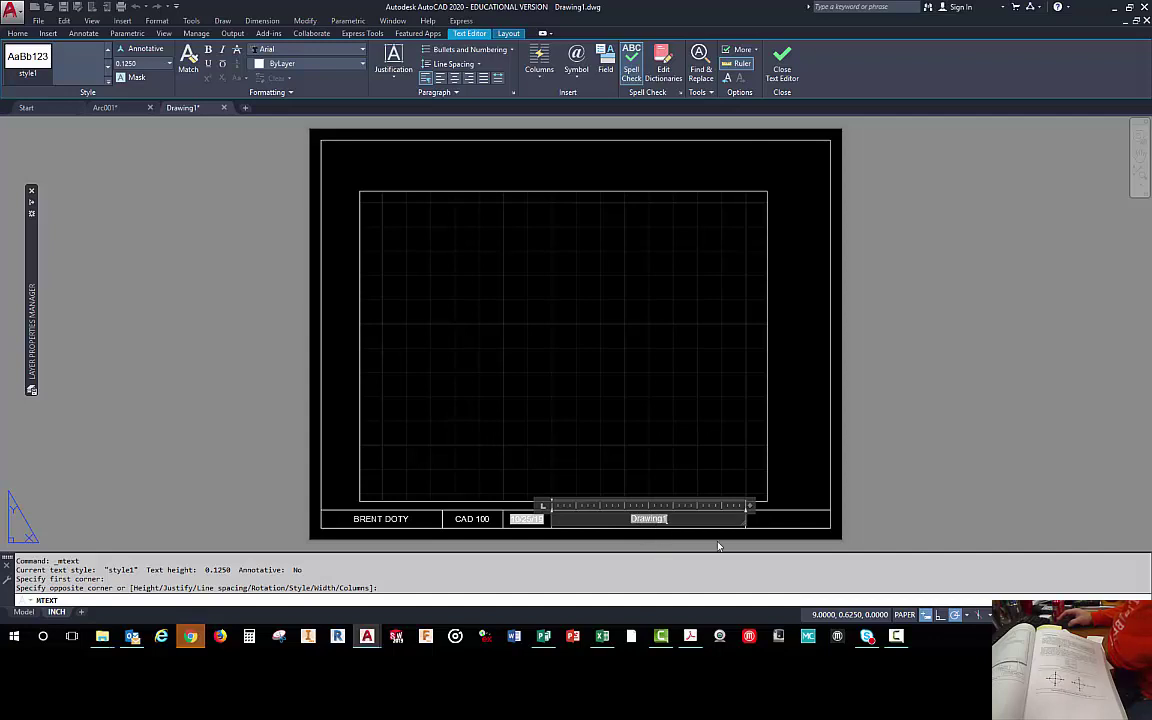
pyautogui.click(782, 68)
# - Start multiline text over the left half of the title block's last cell, ending at the midpoint between the cell's two upper corners
pyautogui.scroll(3, 815, 515)
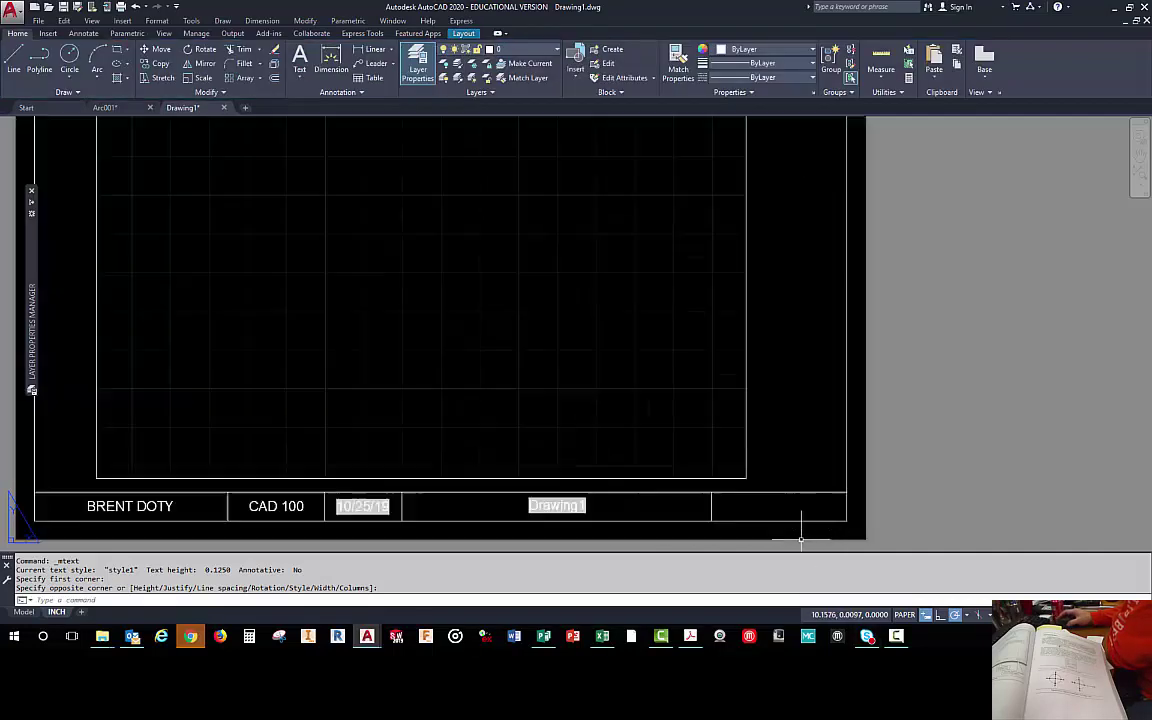
pyautogui.moveTo(822, 508); pyautogui.dragTo(676, 470, button='middle')
pyautogui.scroll(2, 656, 463)
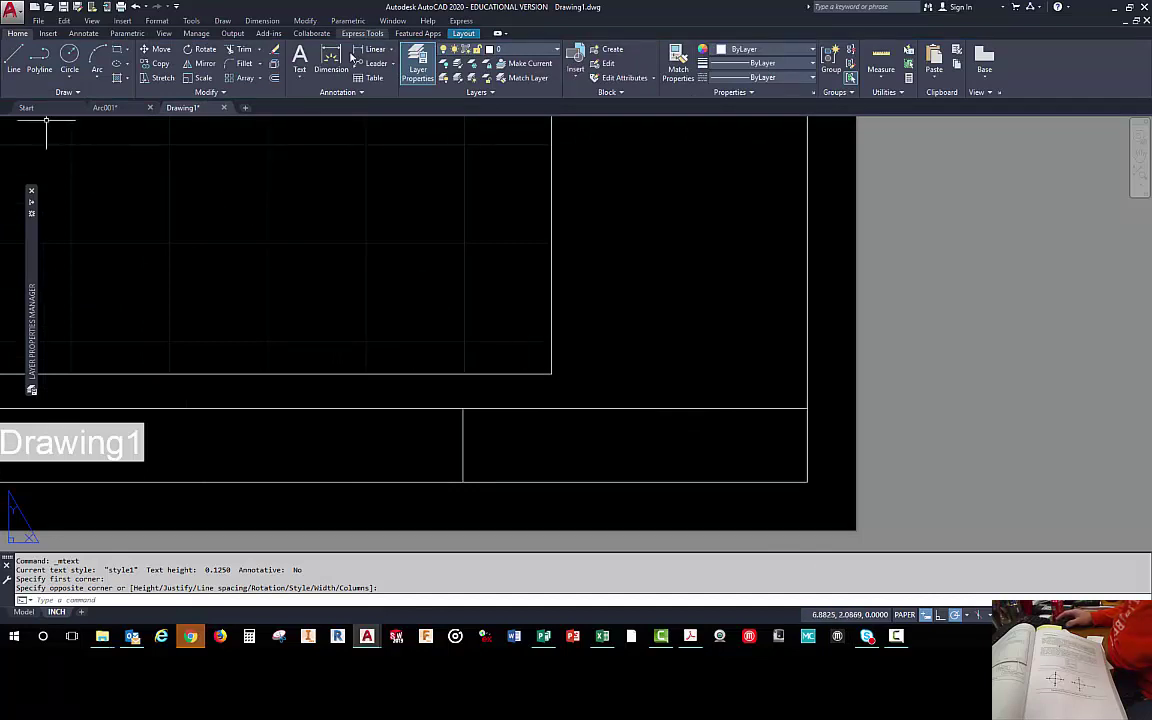
pyautogui.click(299, 72)
pyautogui.click(290, 96)
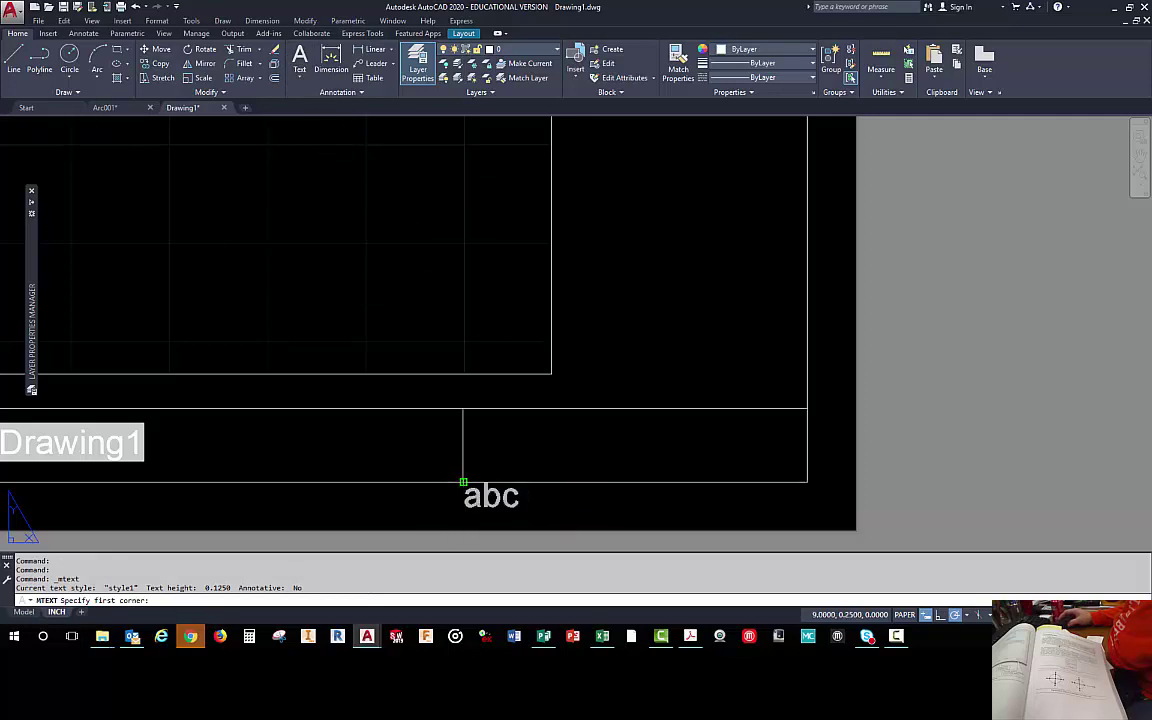
pyautogui.click(463, 482)
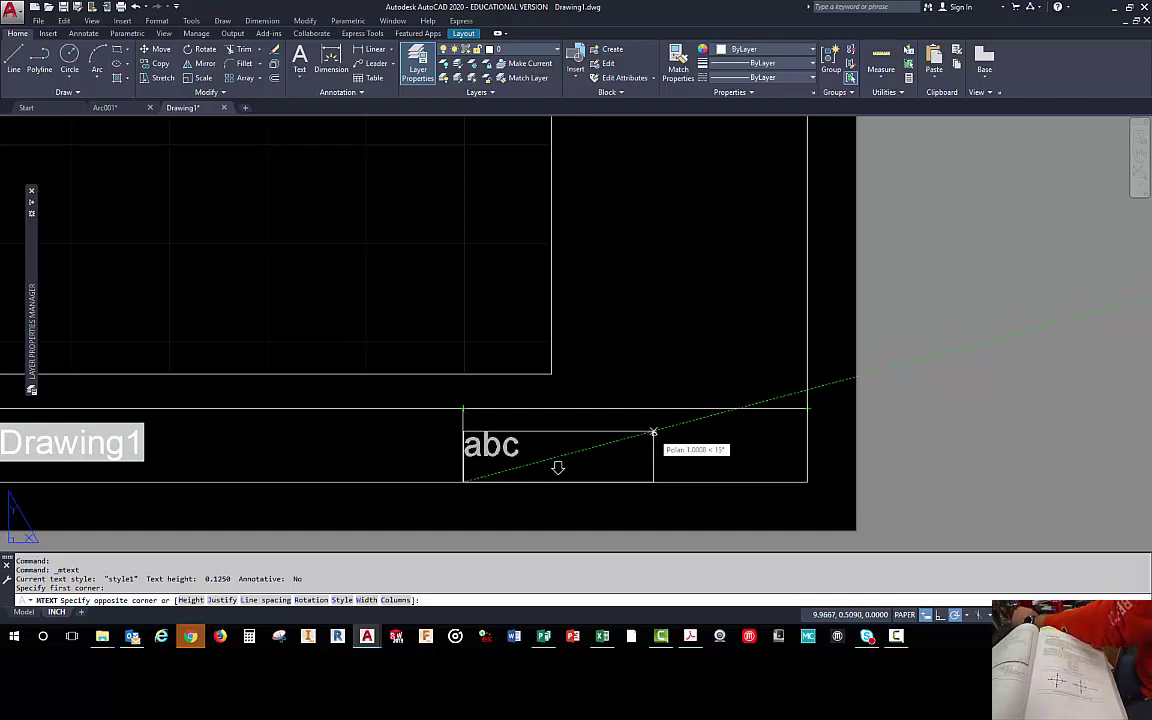
pyautogui.keyDown('shift'); pyautogui.rightClick(654, 433); pyautogui.keyUp('shift')
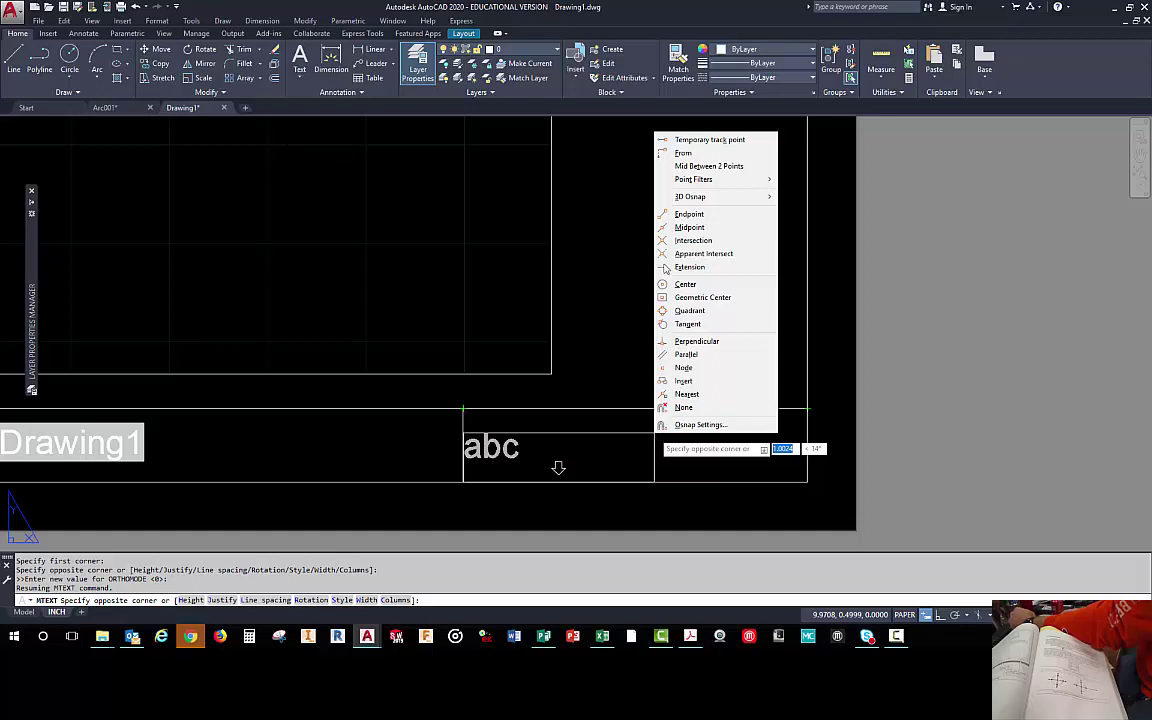
pyautogui.click(702, 168)
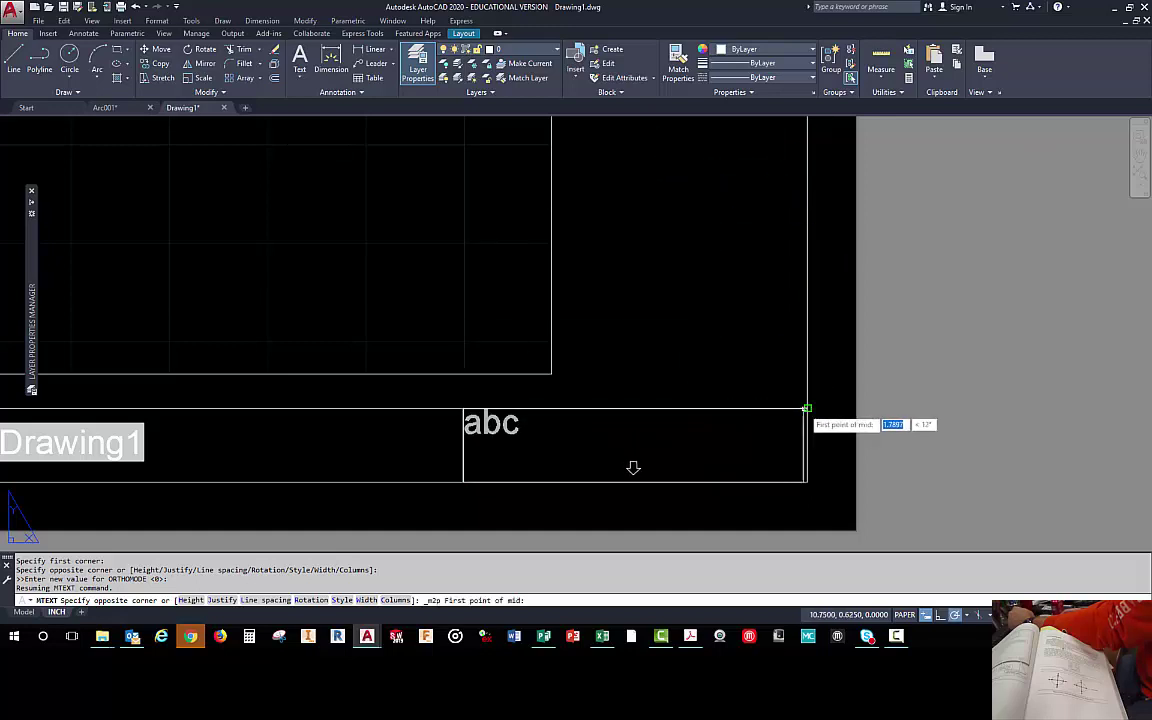
pyautogui.click(807, 408)
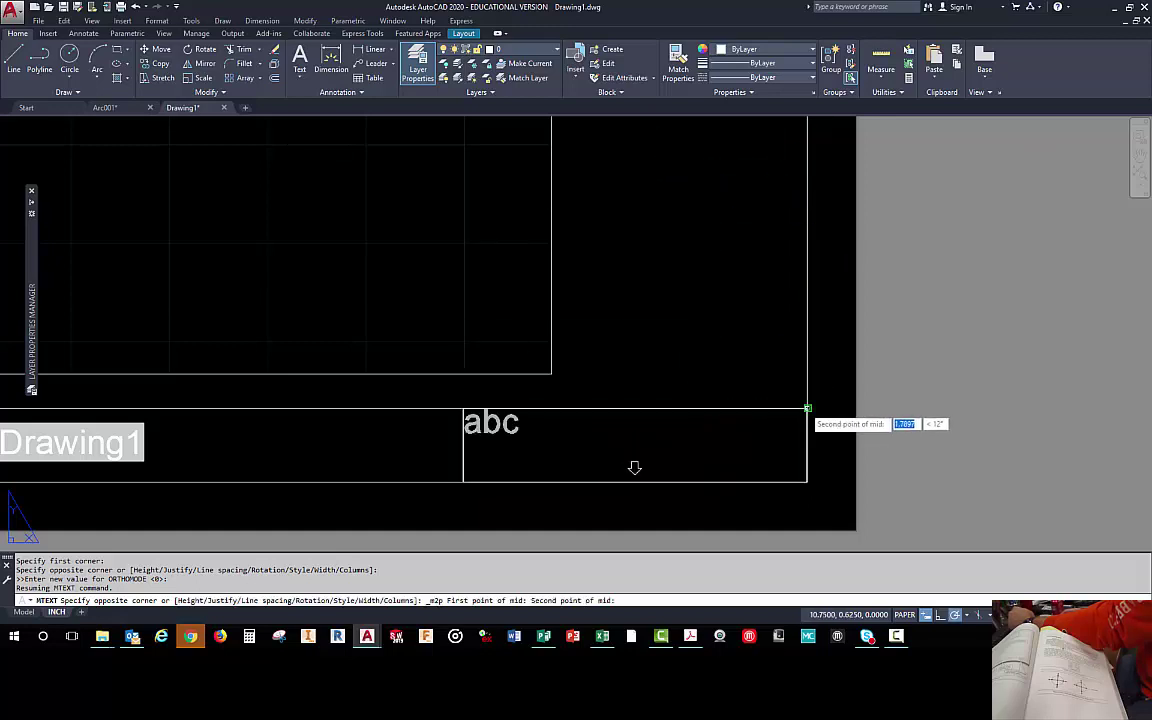
pyautogui.click(463, 408)
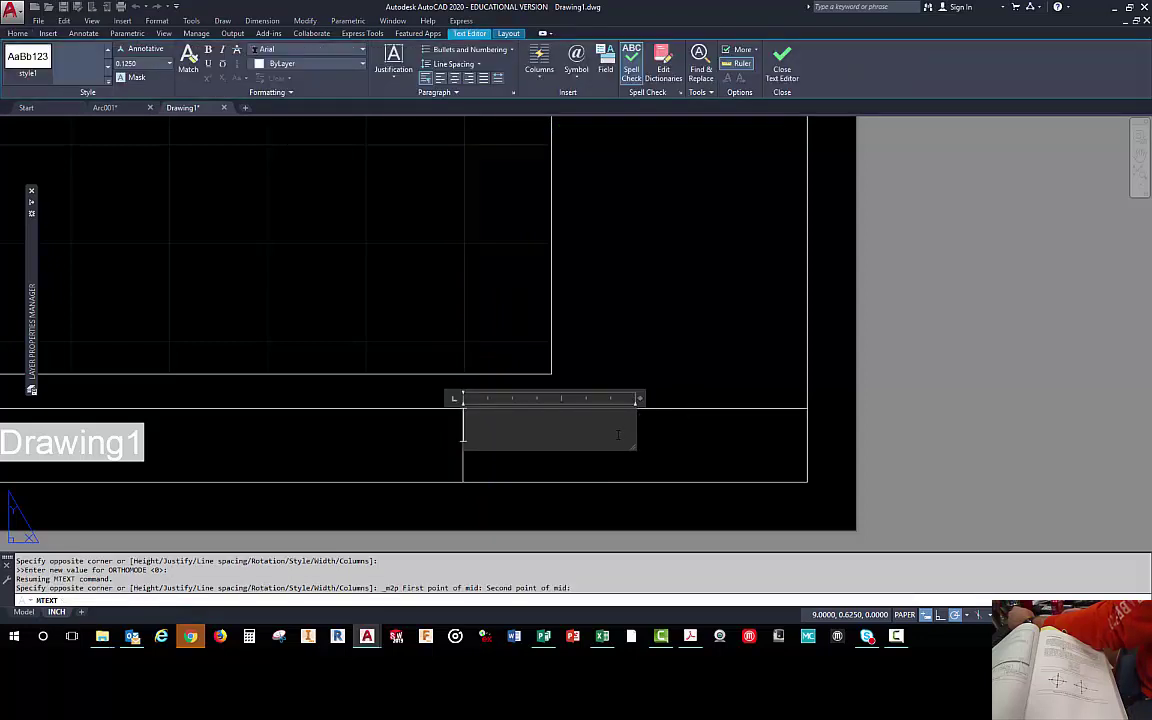
# - Justify the text in the last cell's left half Middle Center, enter SCALE: and finish editing
pyautogui.click(393, 62)
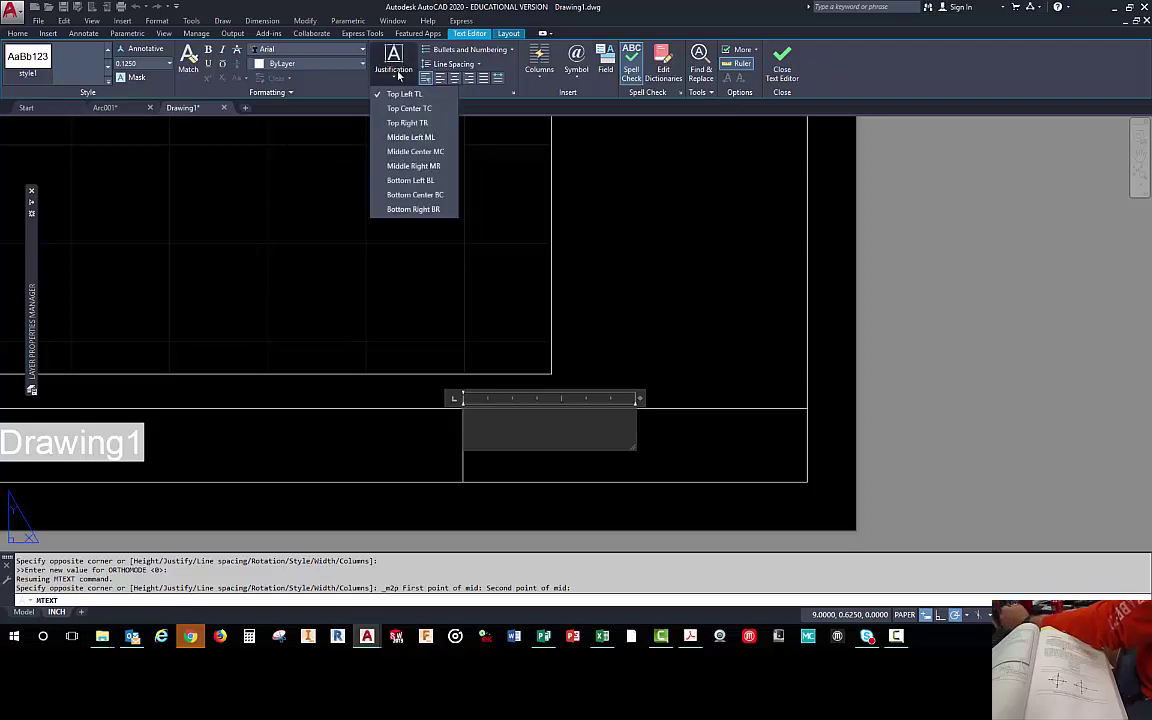
pyautogui.click(393, 151)
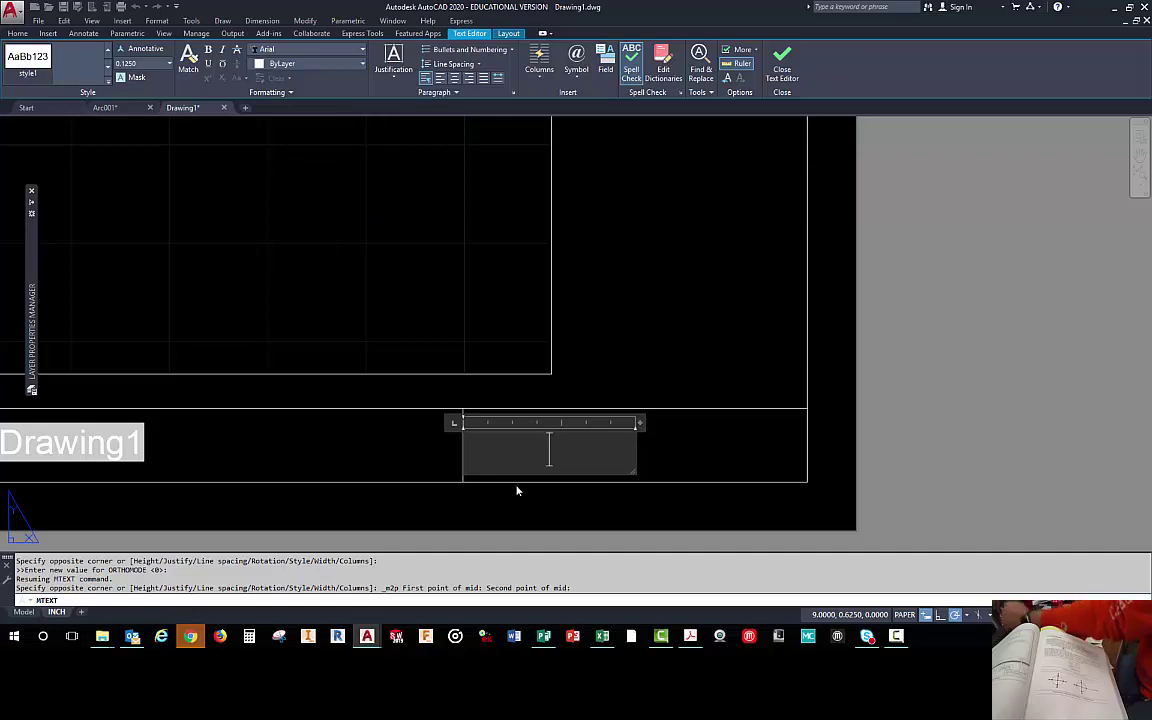
pyautogui.write('SCAL')
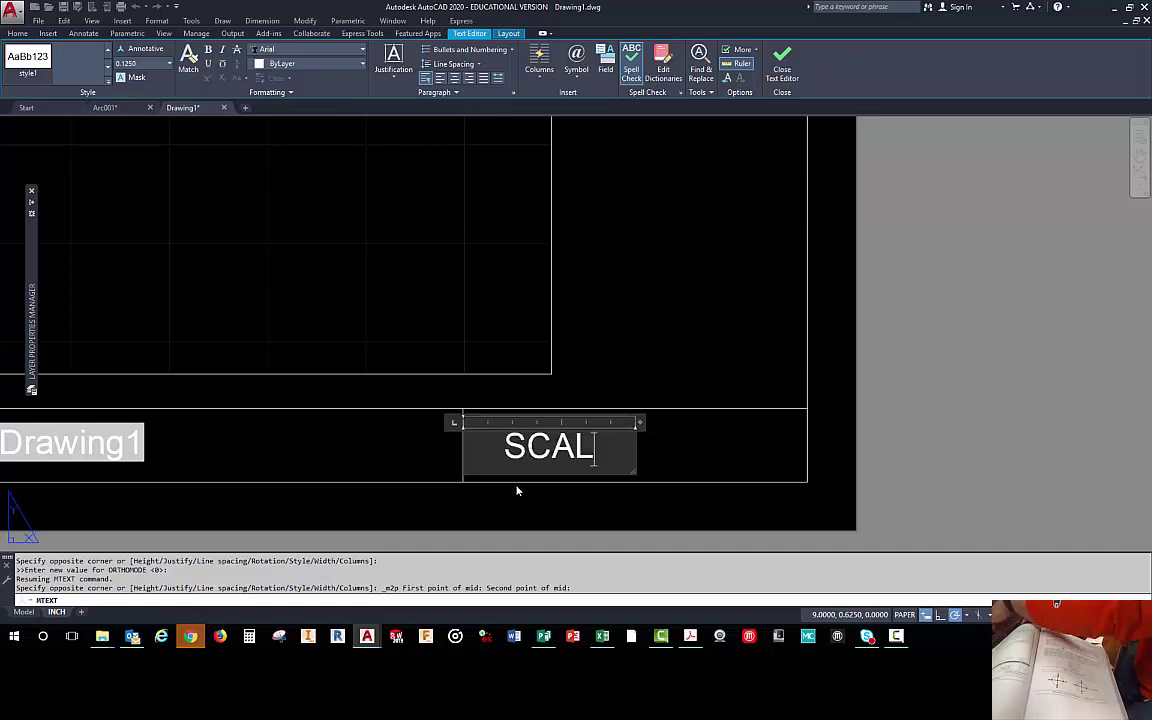
pyautogui.write('E:')
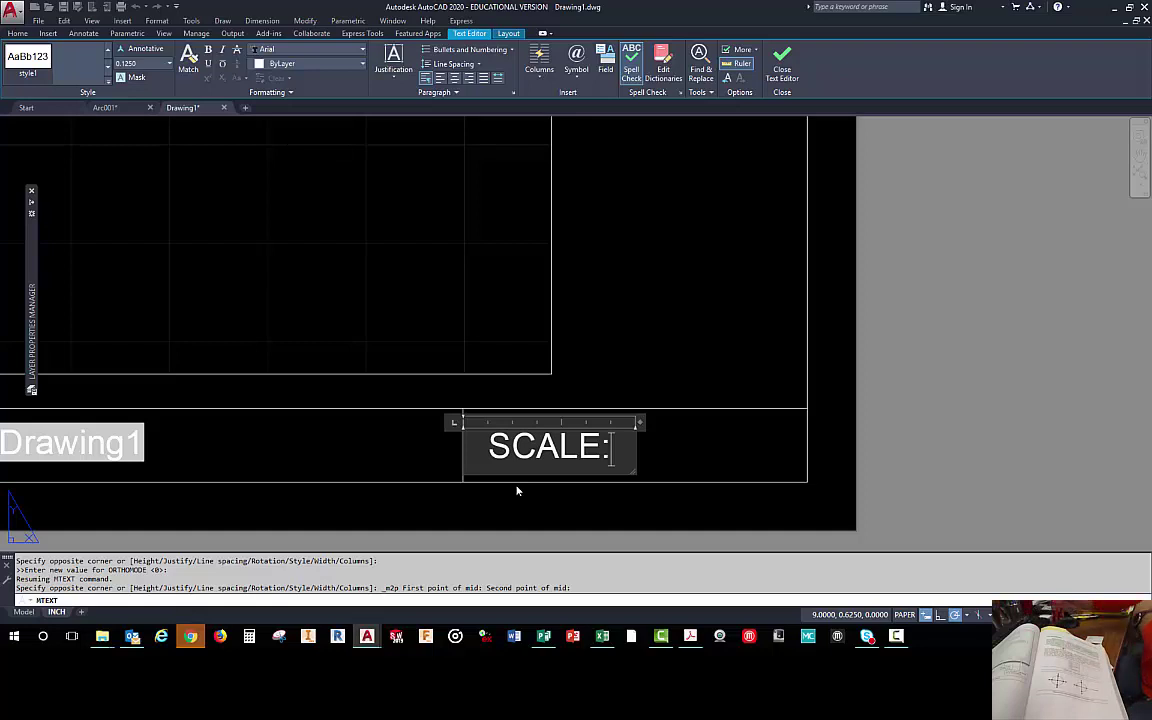
pyautogui.click(775, 69)
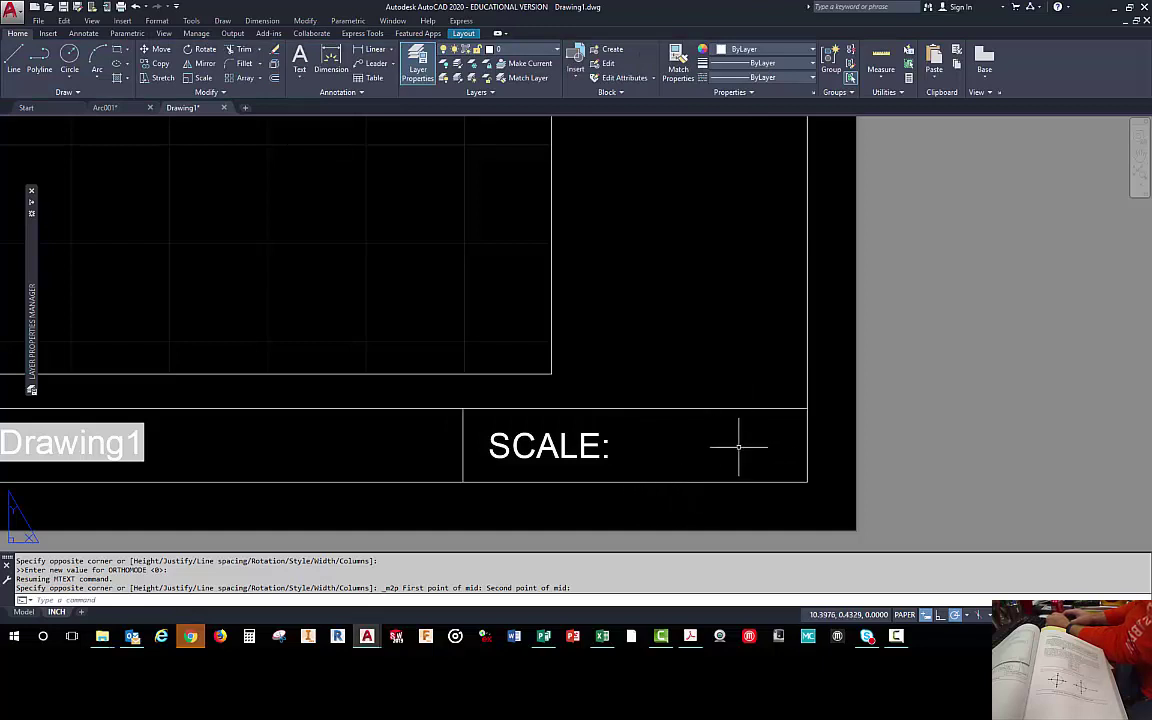
# - Start Middle Center multiline text over the last cell's right half, from its lower-right corner to the midpoint between its two upper corners
pyautogui.click(300, 80)
pyautogui.click(332, 98)
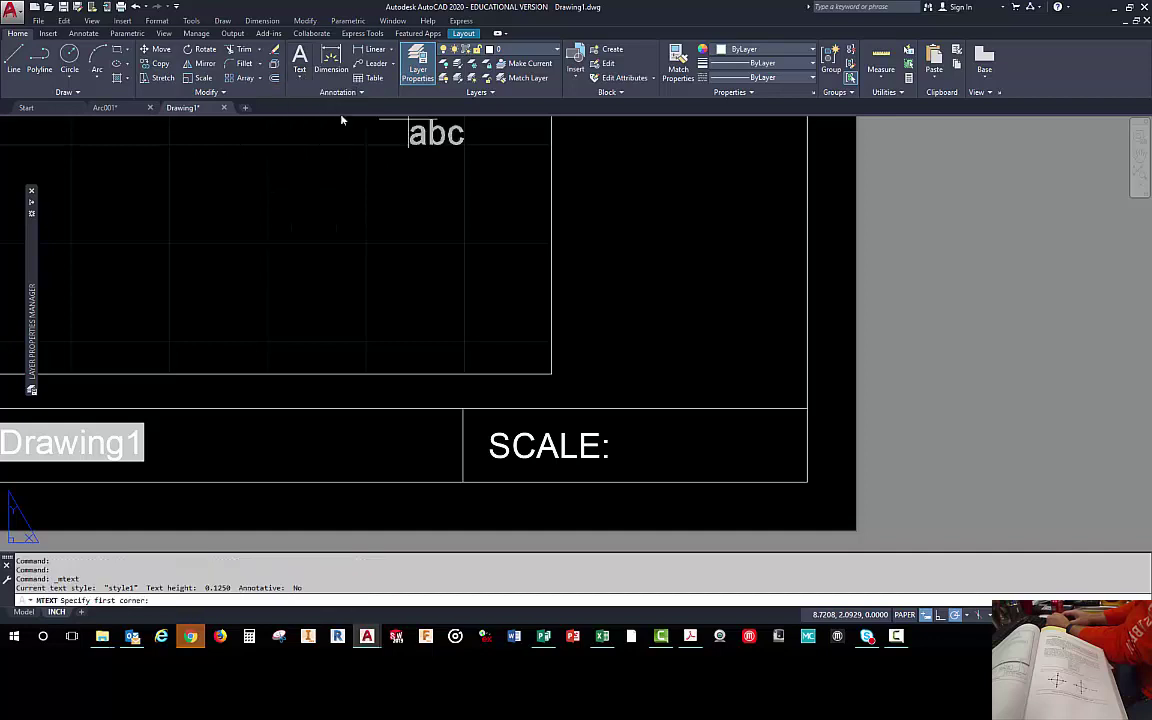
pyautogui.click(807, 482)
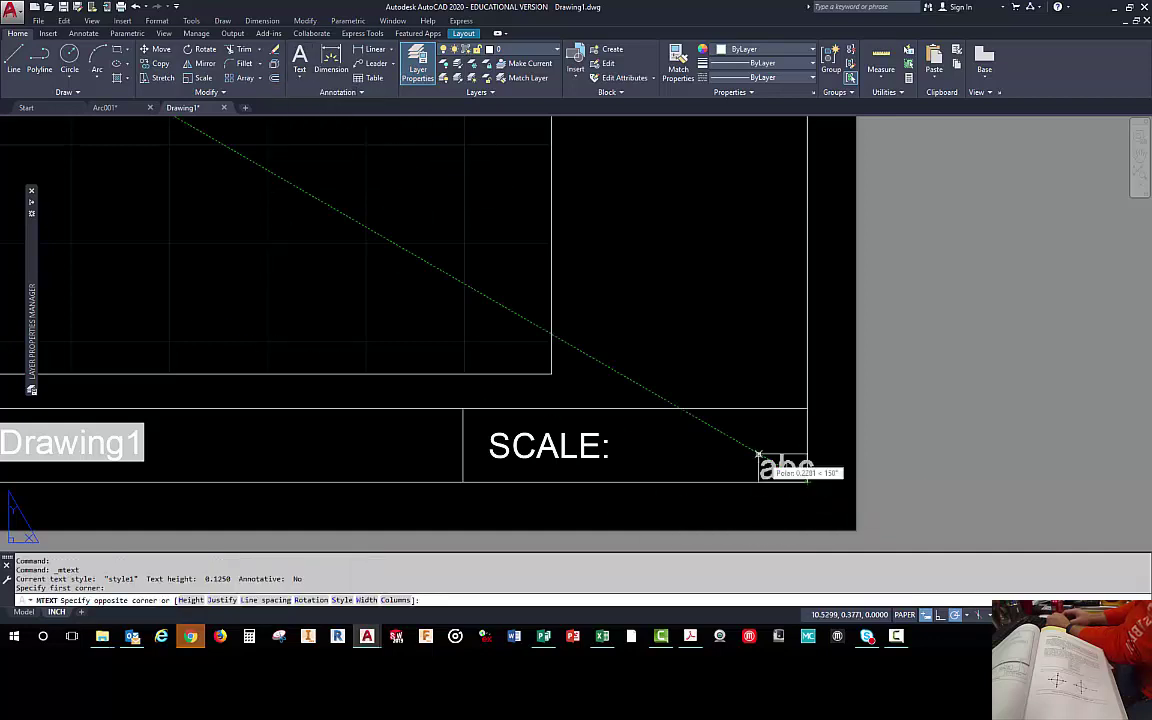
pyautogui.keyDown('shift'); pyautogui.rightClick(676, 432); pyautogui.keyUp('shift')
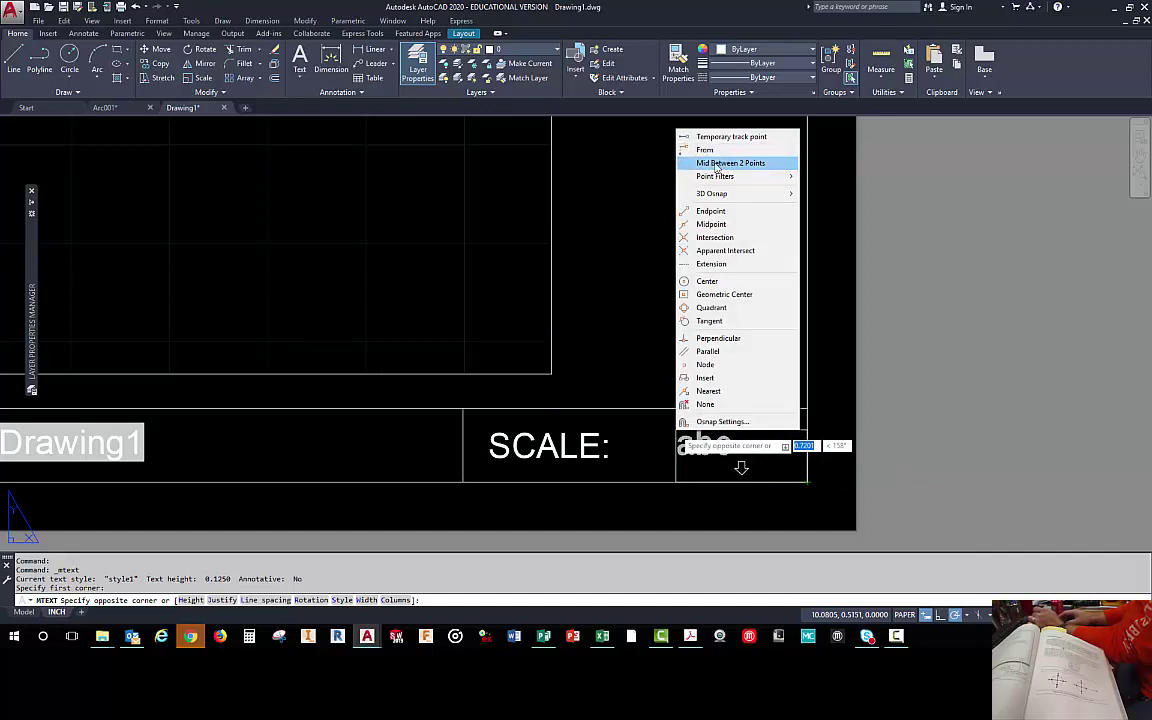
pyautogui.click(715, 164)
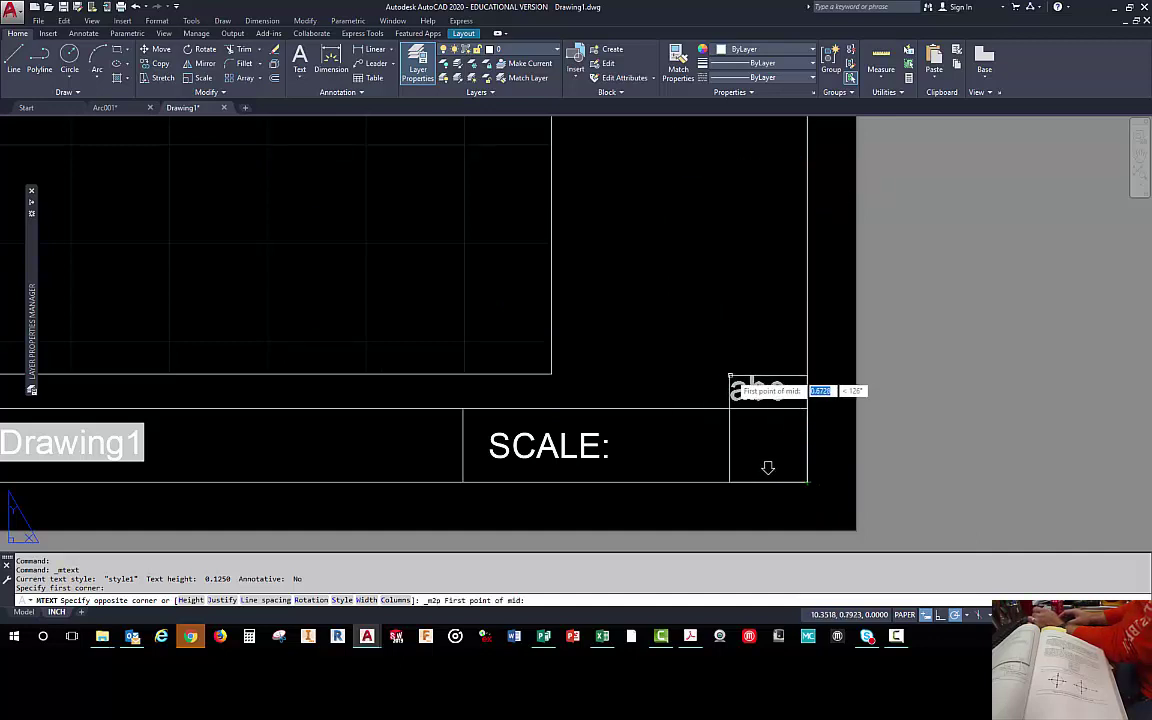
pyautogui.click(807, 408)
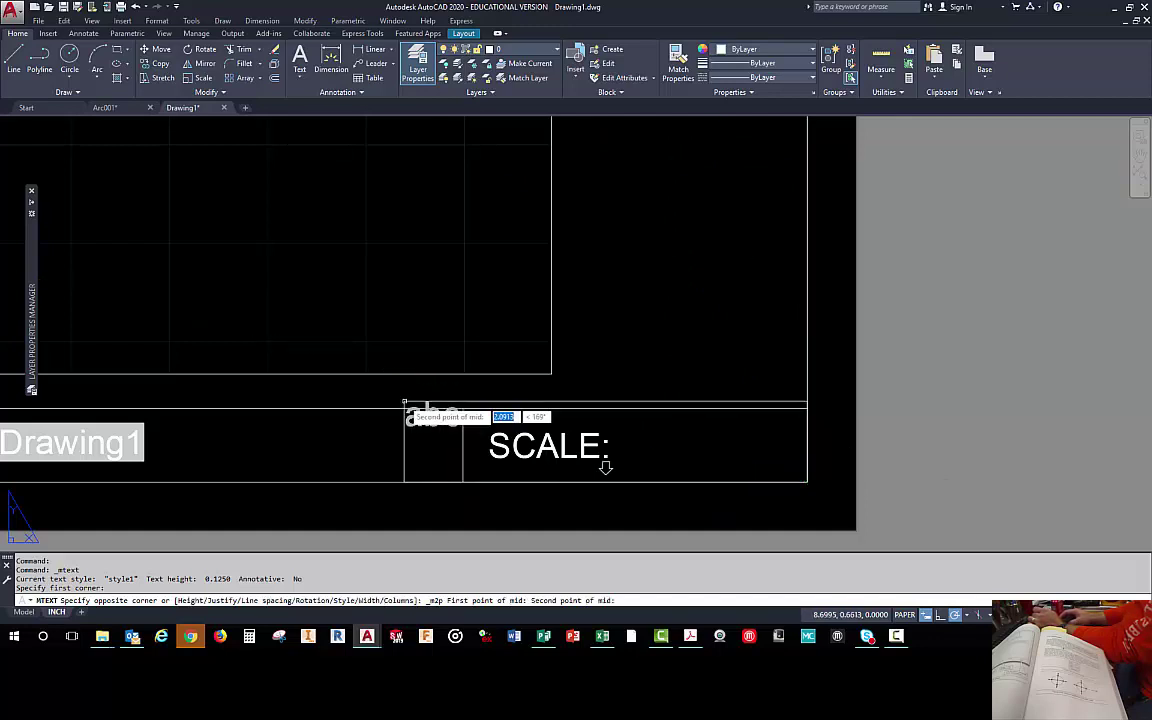
pyautogui.click(640, 400)
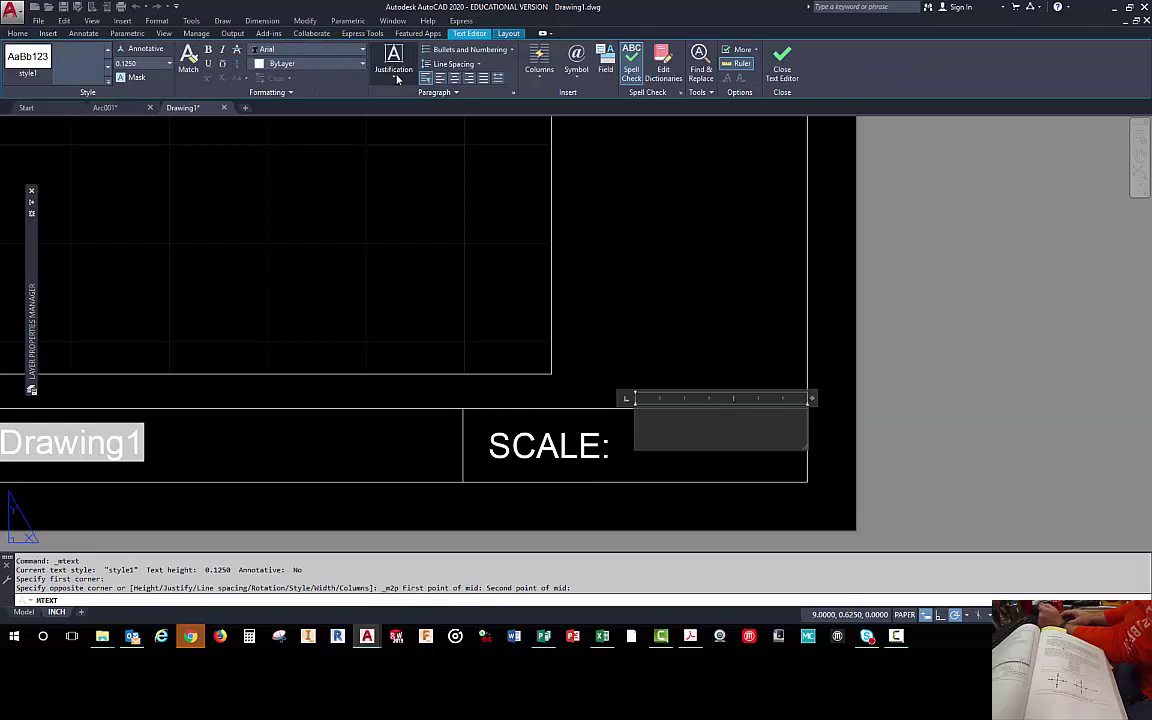
pyautogui.click(393, 72)
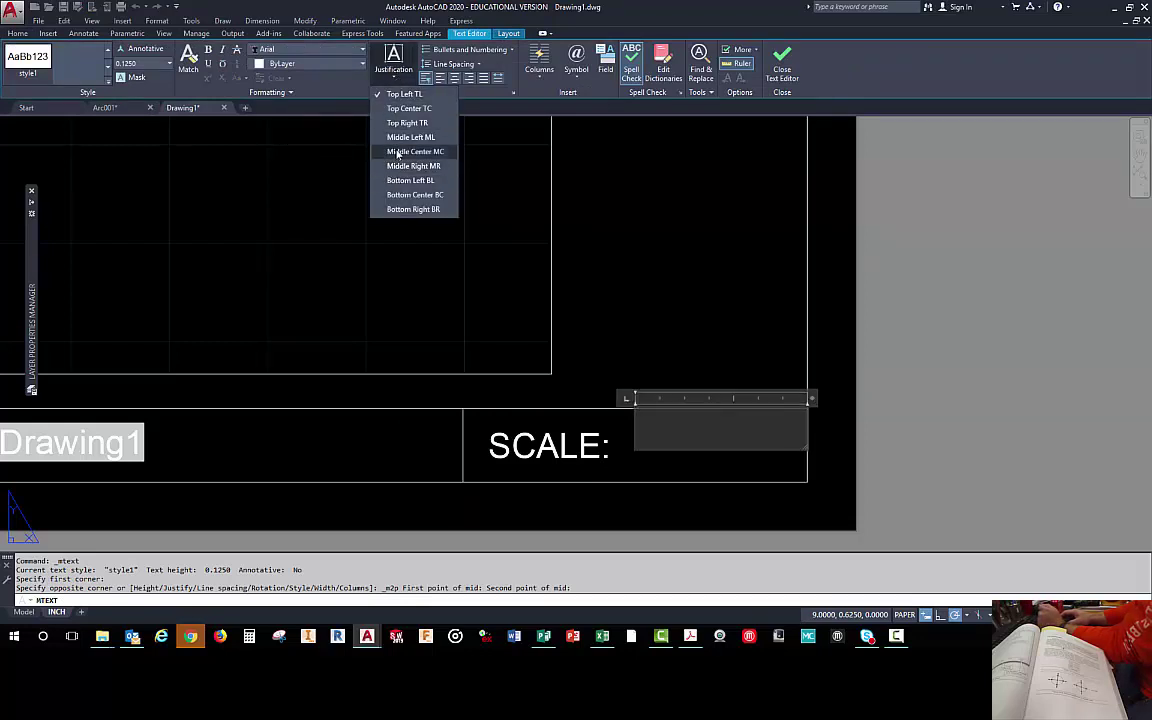
pyautogui.click(420, 151)
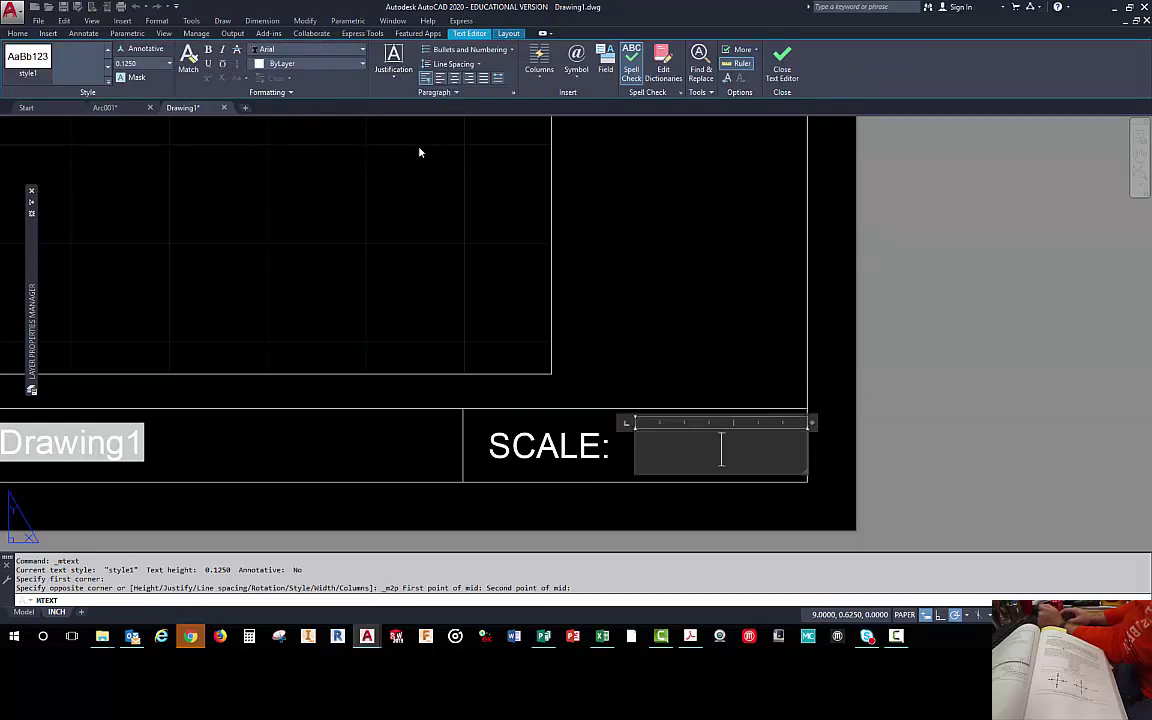
# - Start an Object field from the Objects category in this text and link it to the layout viewport
pyautogui.click(607, 66)
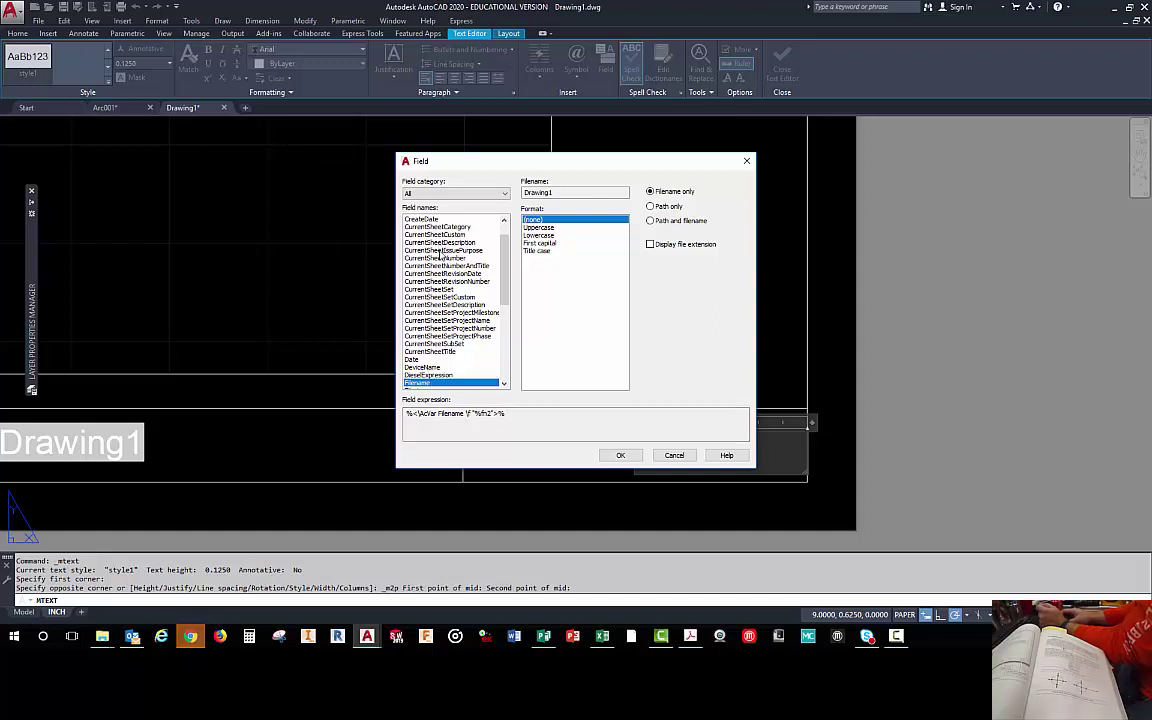
pyautogui.scroll(1, 440, 257)
pyautogui.click(455, 193)
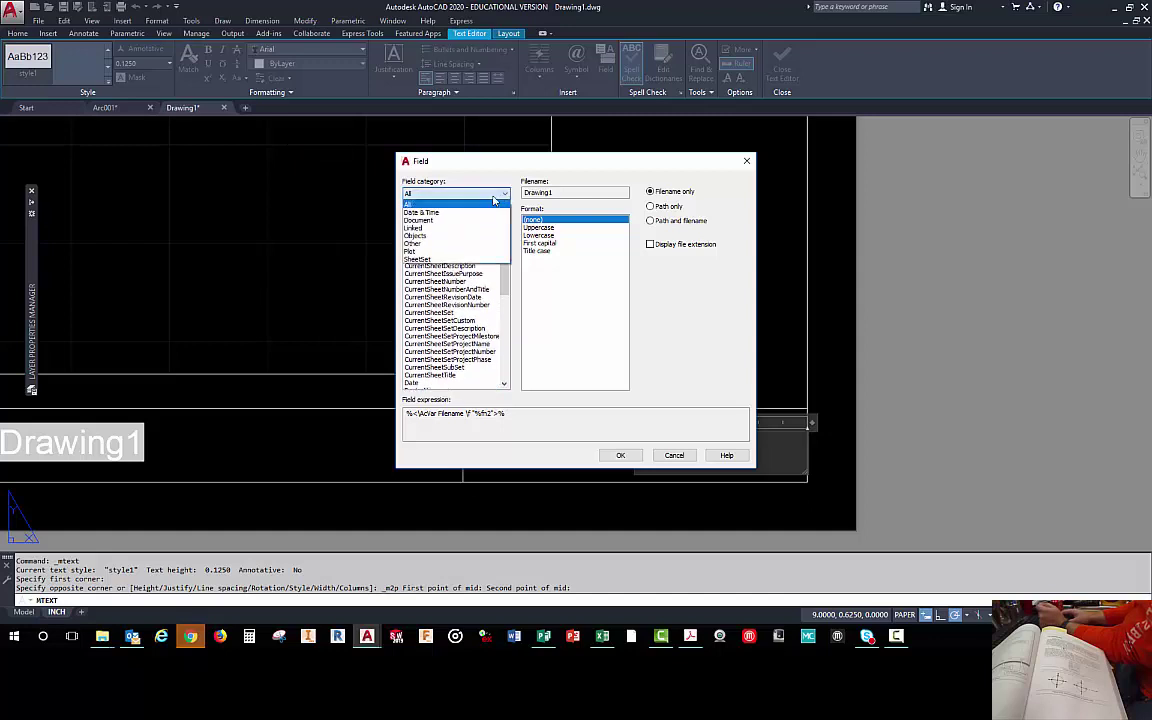
pyautogui.click(415, 236)
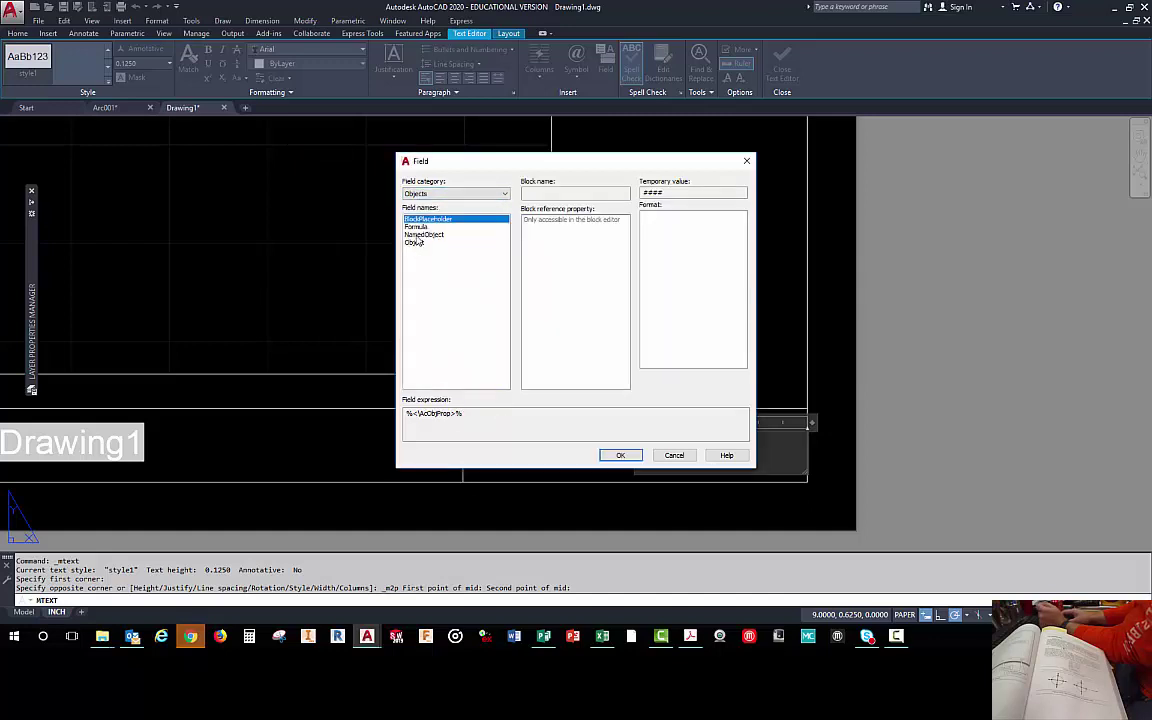
pyautogui.click(412, 243)
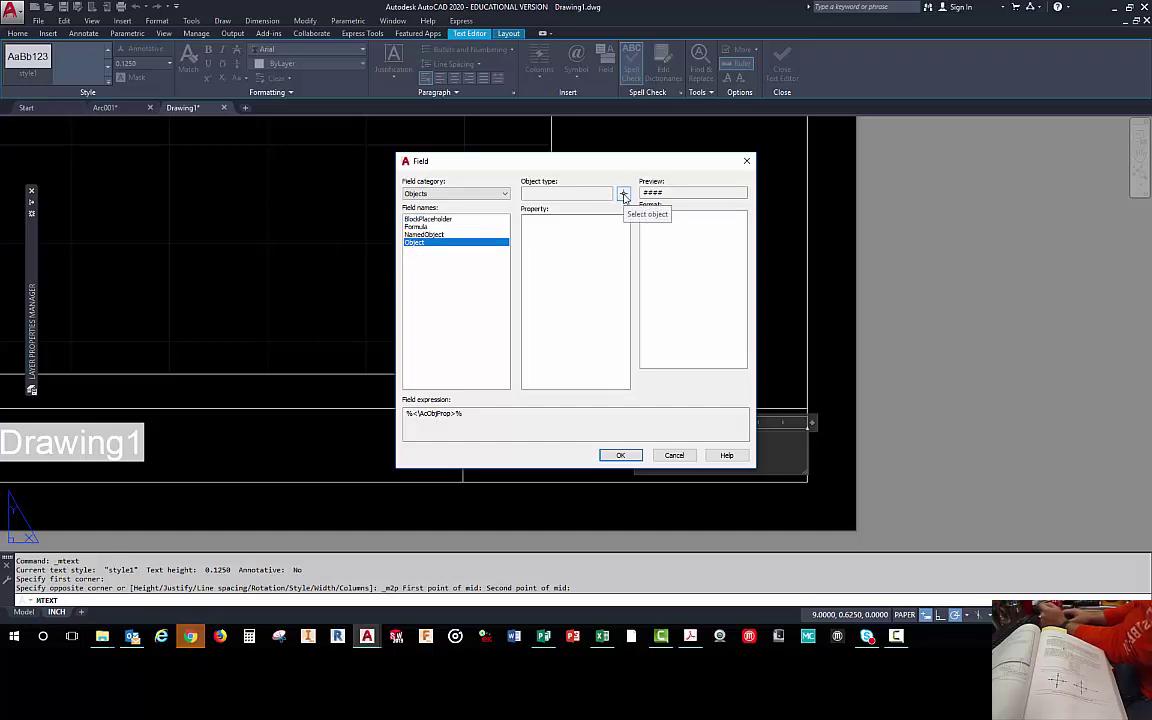
pyautogui.click(623, 194)
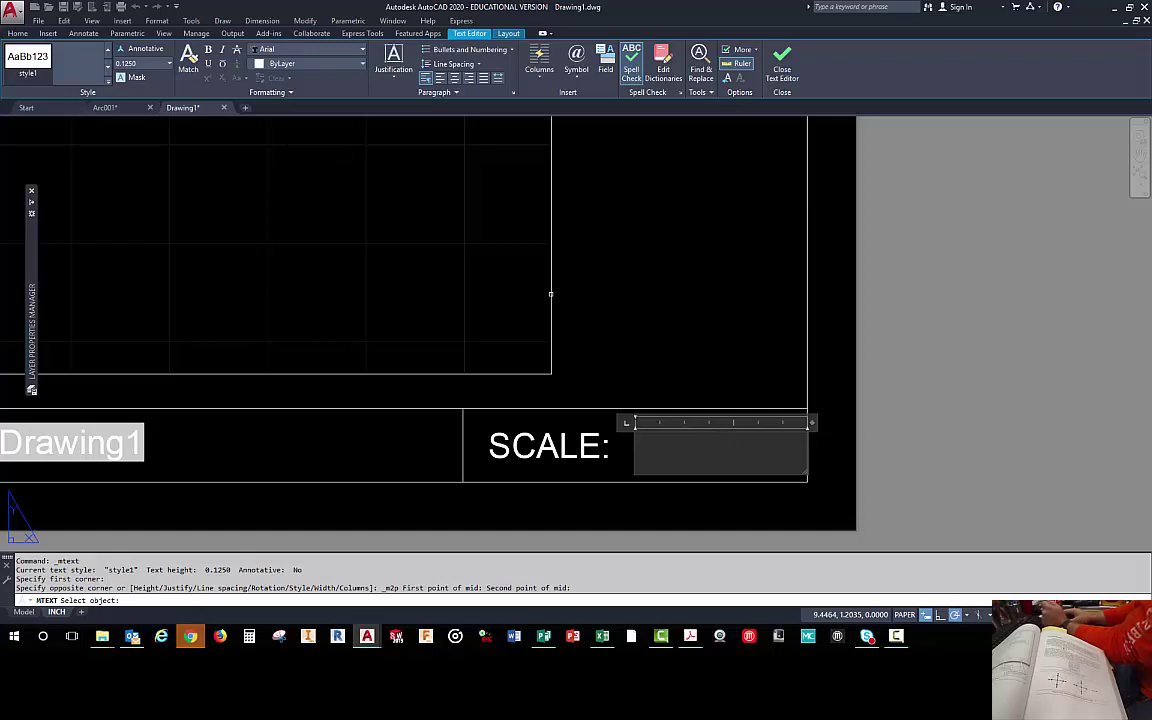
pyautogui.click(550, 294)
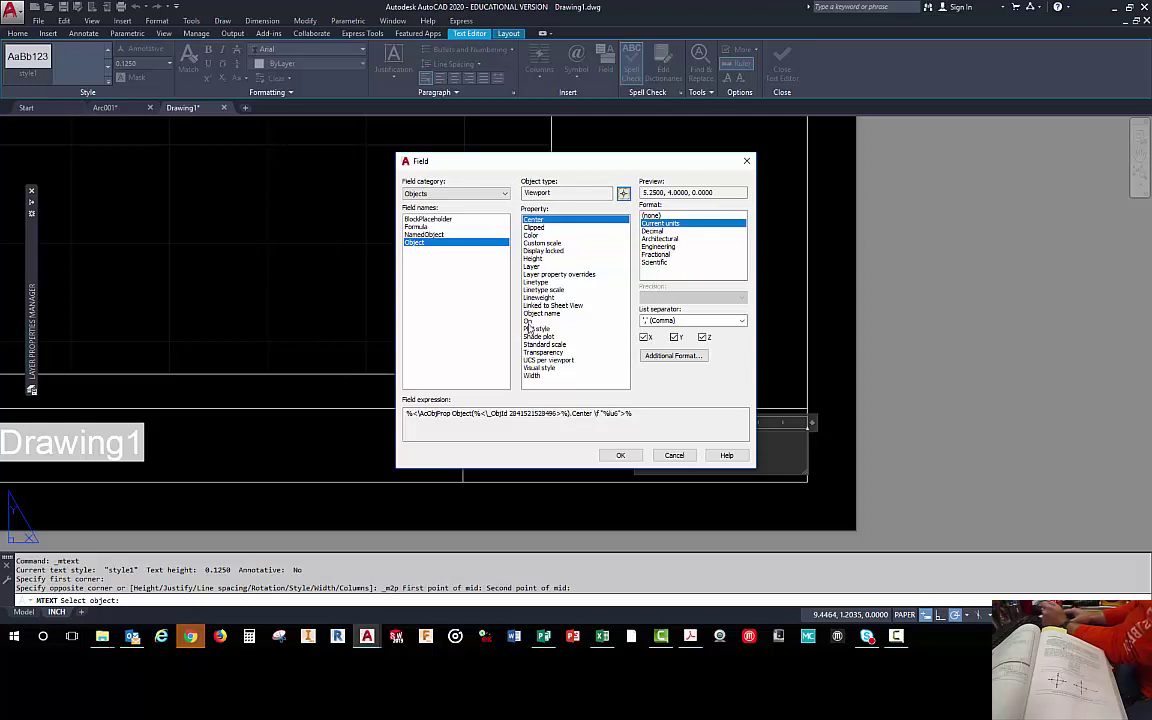
# - Set the field to the viewport's Custom scale property with the Use scale name format, insert it and finish editing
pyautogui.click(540, 243)
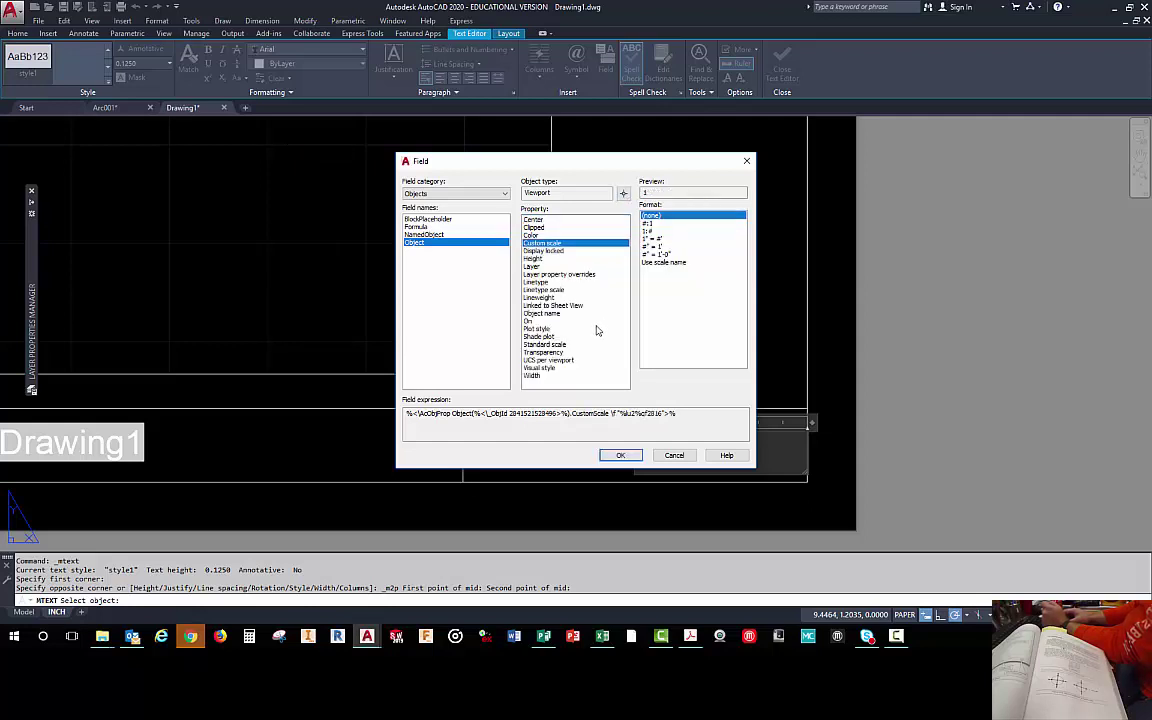
pyautogui.click(663, 263)
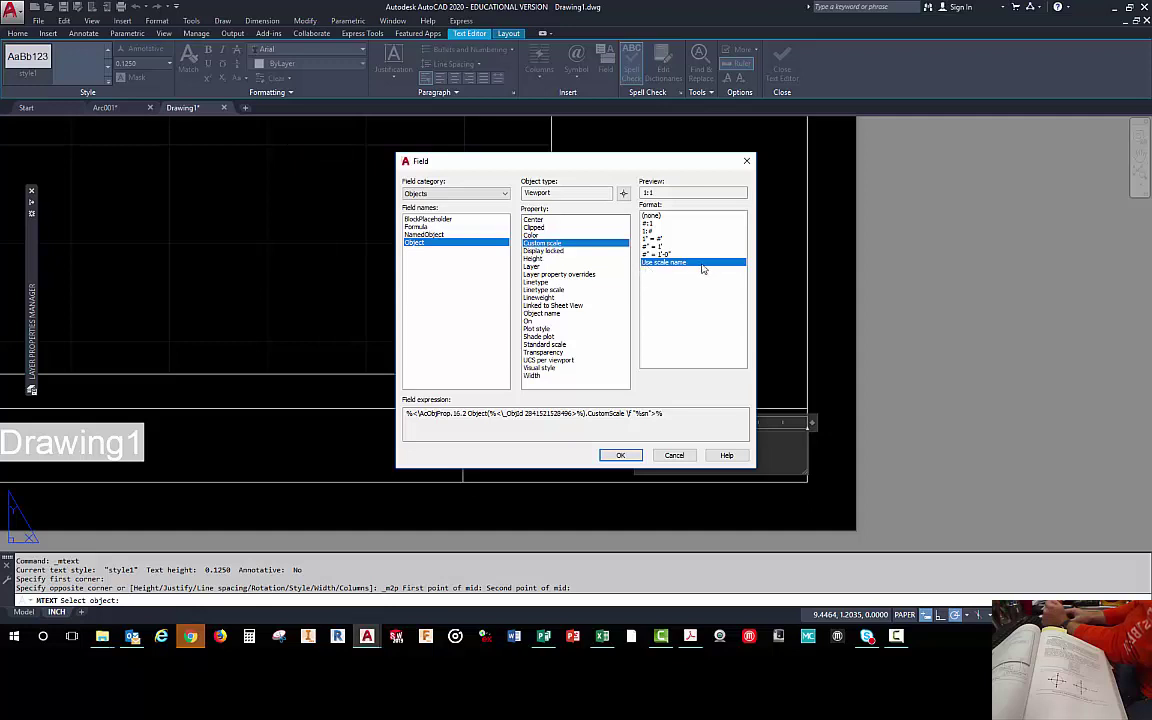
pyautogui.click(618, 456)
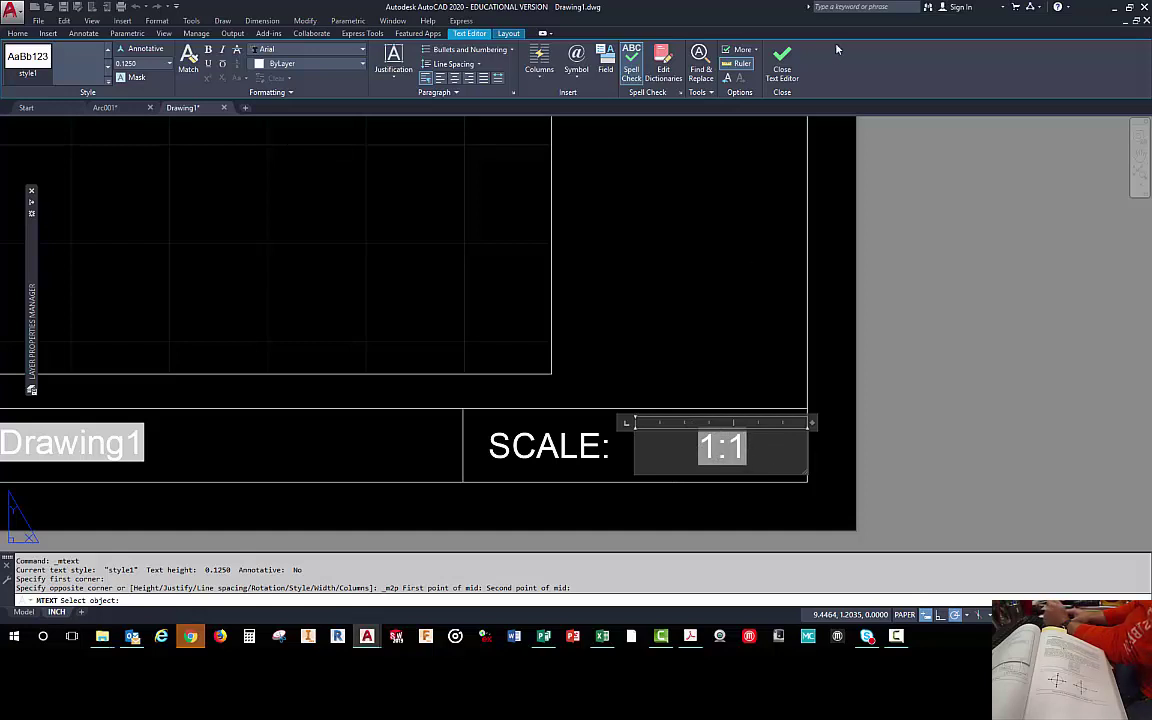
pyautogui.click(779, 69)
# - Stretch the viewport's corners to fill the border, from its upper corners down to the title block's top line, and deselect it
pyautogui.scroll(-5, 663, 463)
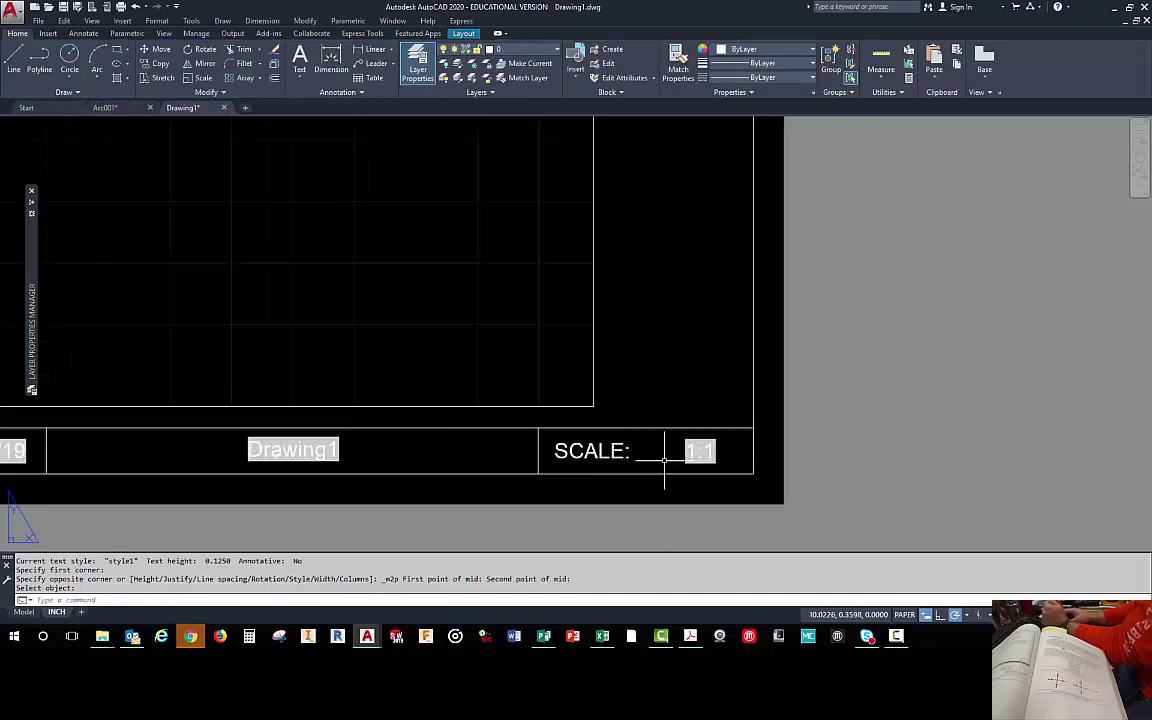
pyautogui.scroll(-2, 640, 400)
pyautogui.scroll(2, 517, 373)
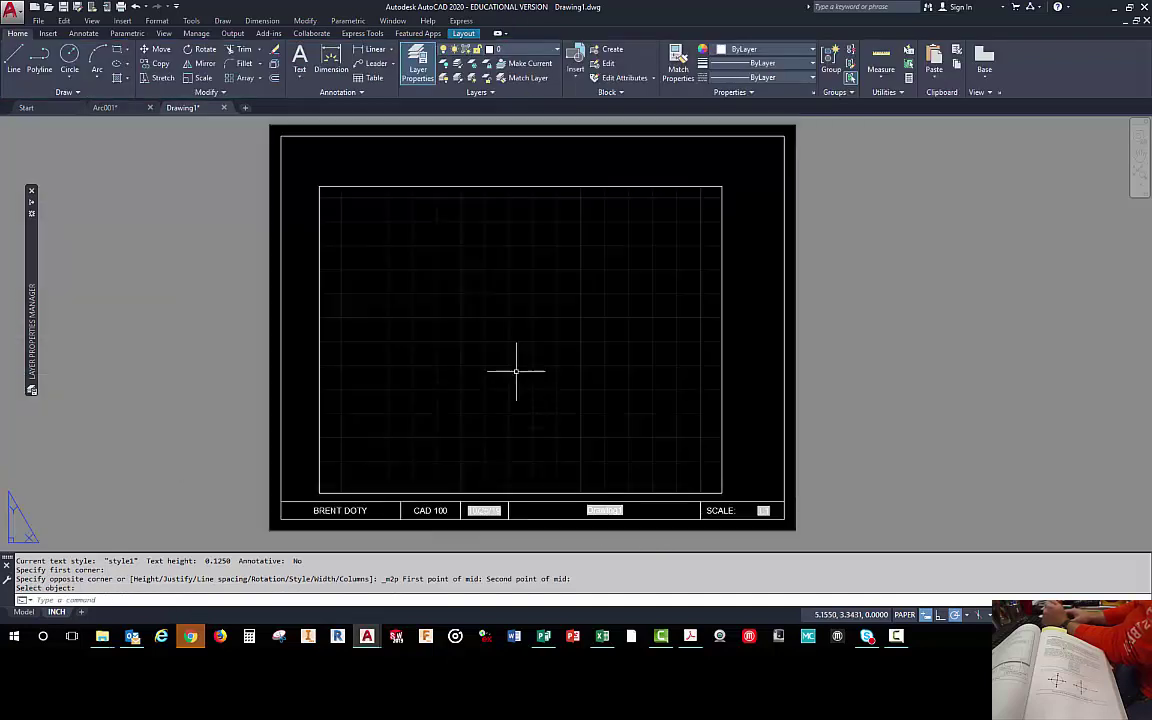
pyautogui.click(722, 186)
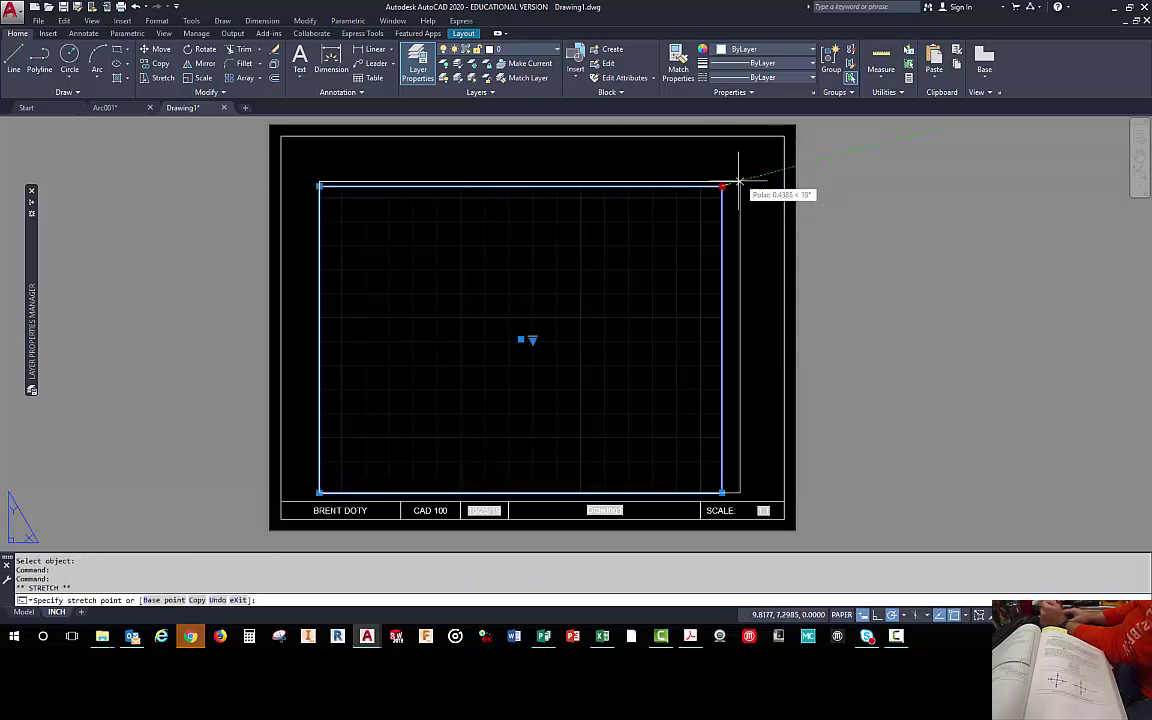
pyautogui.click(722, 186)
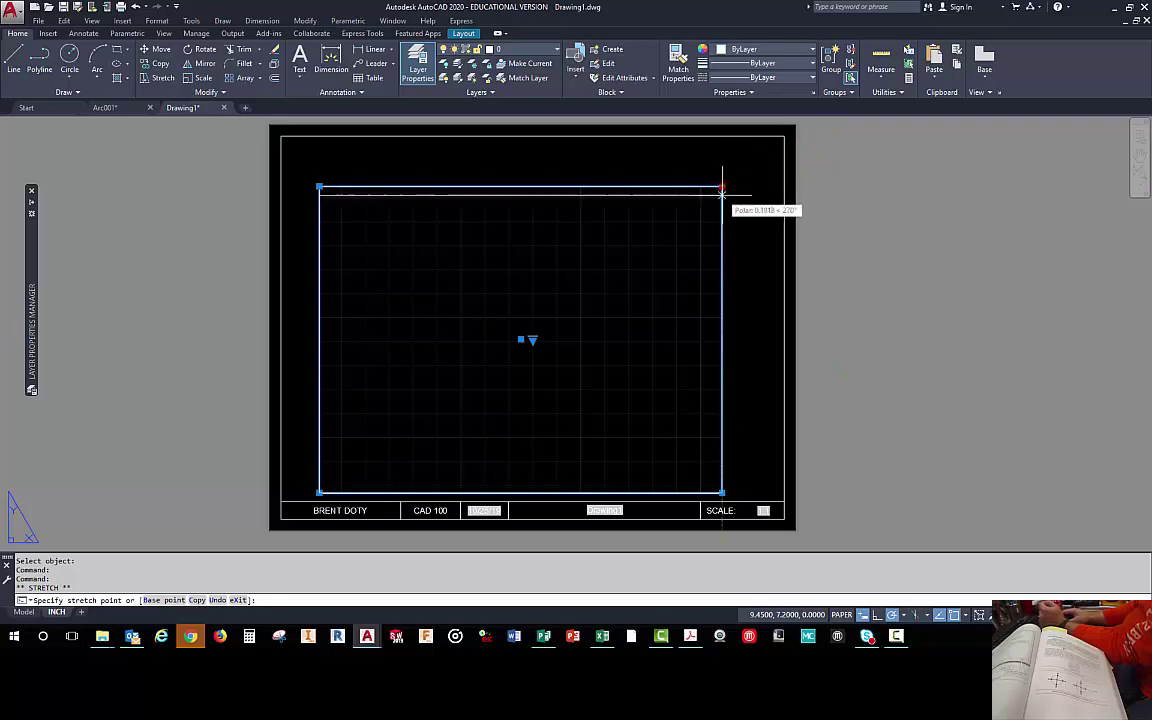
pyautogui.click(786, 133)
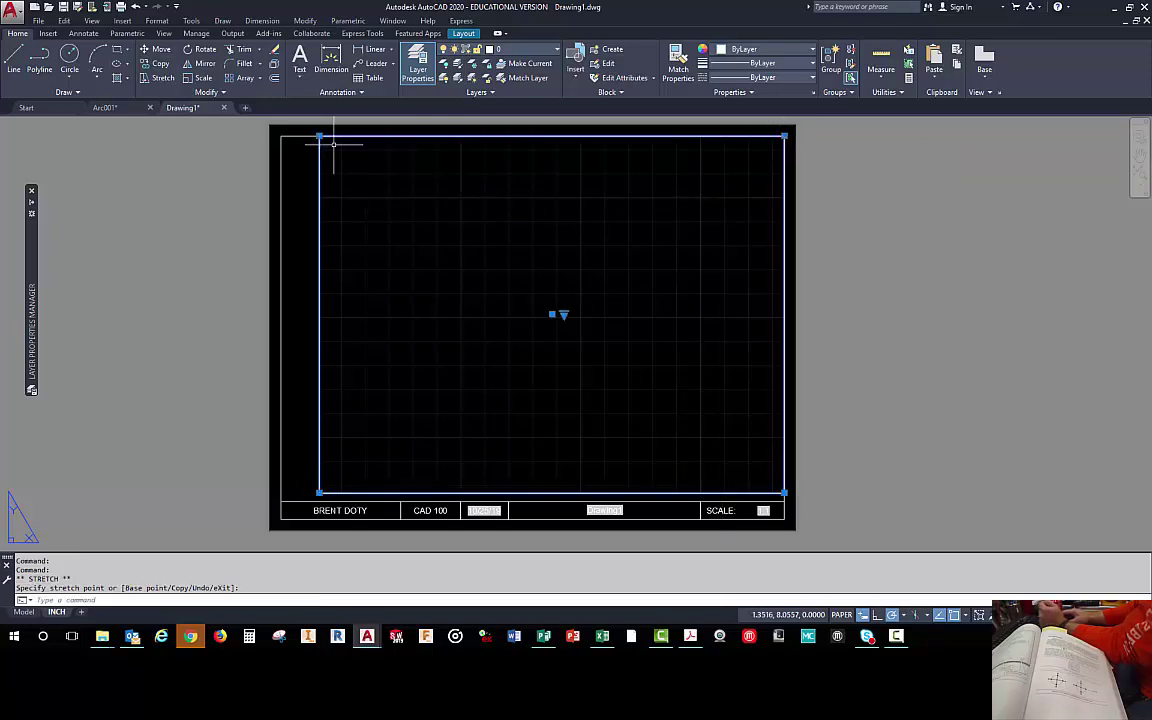
pyautogui.click(281, 135)
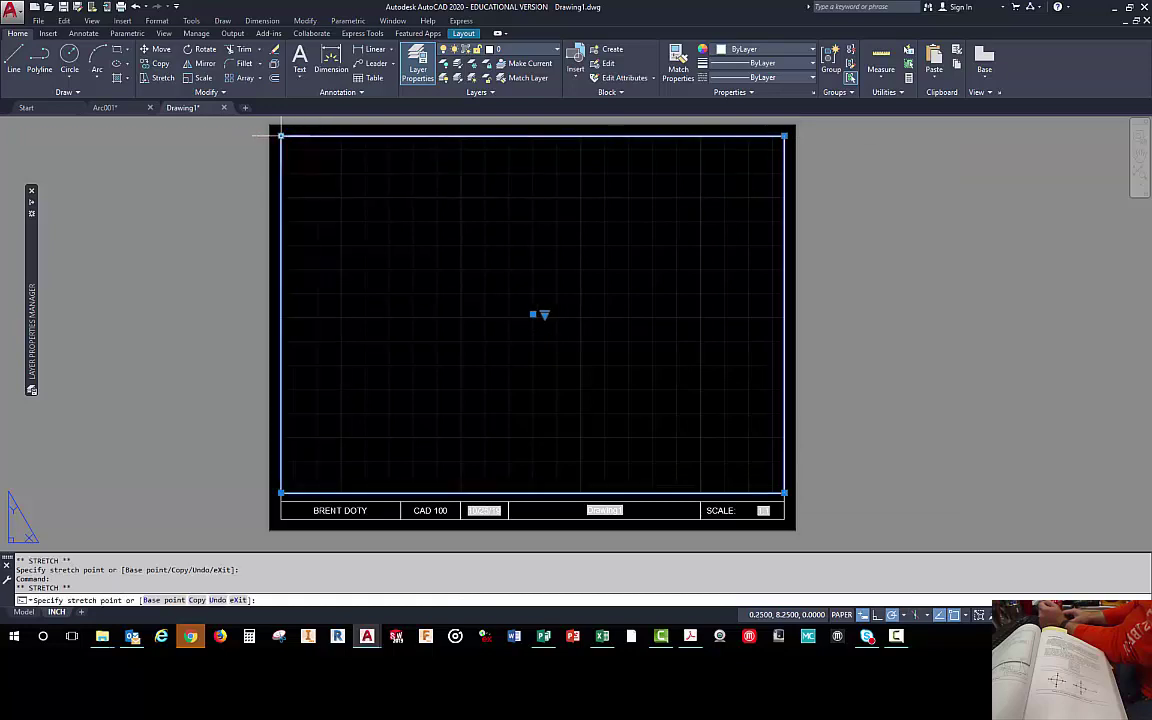
pyautogui.click(282, 492)
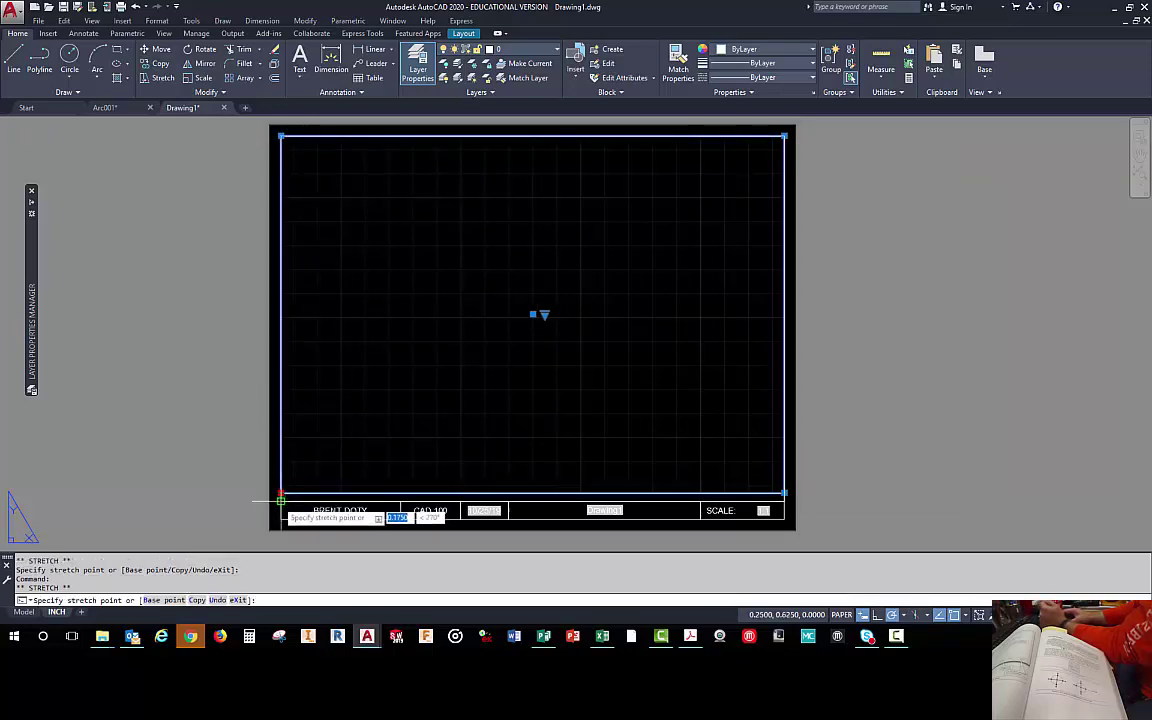
pyautogui.click(281, 502)
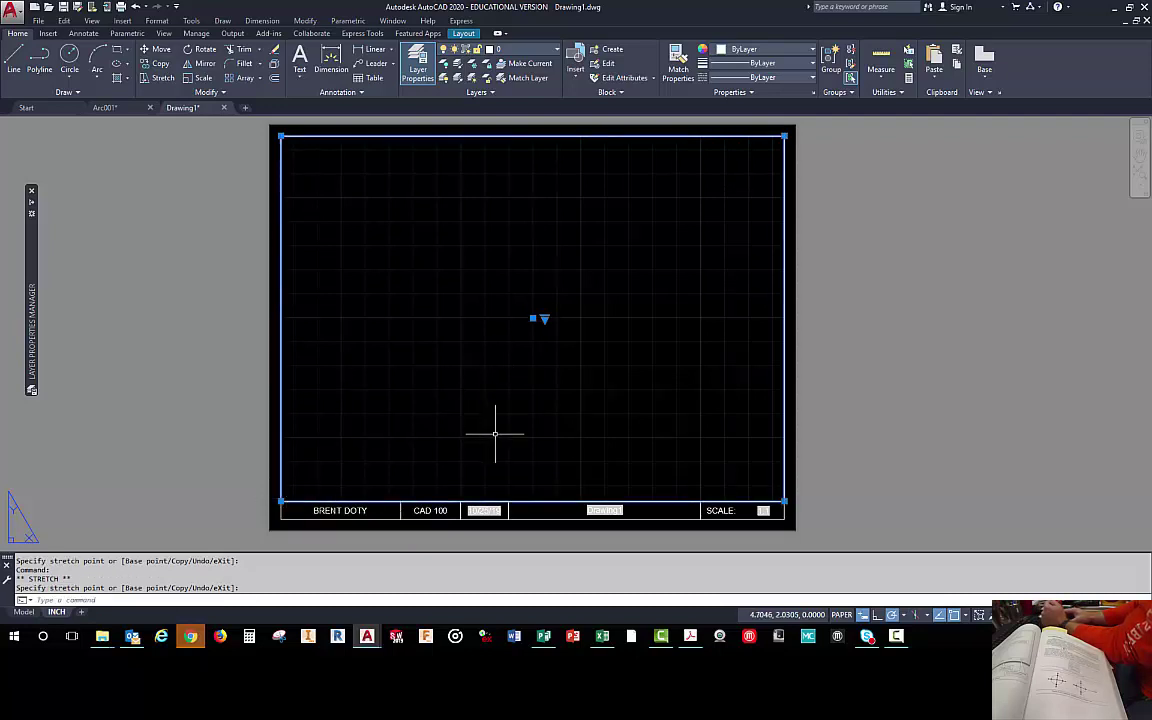
pyautogui.press('Escape')
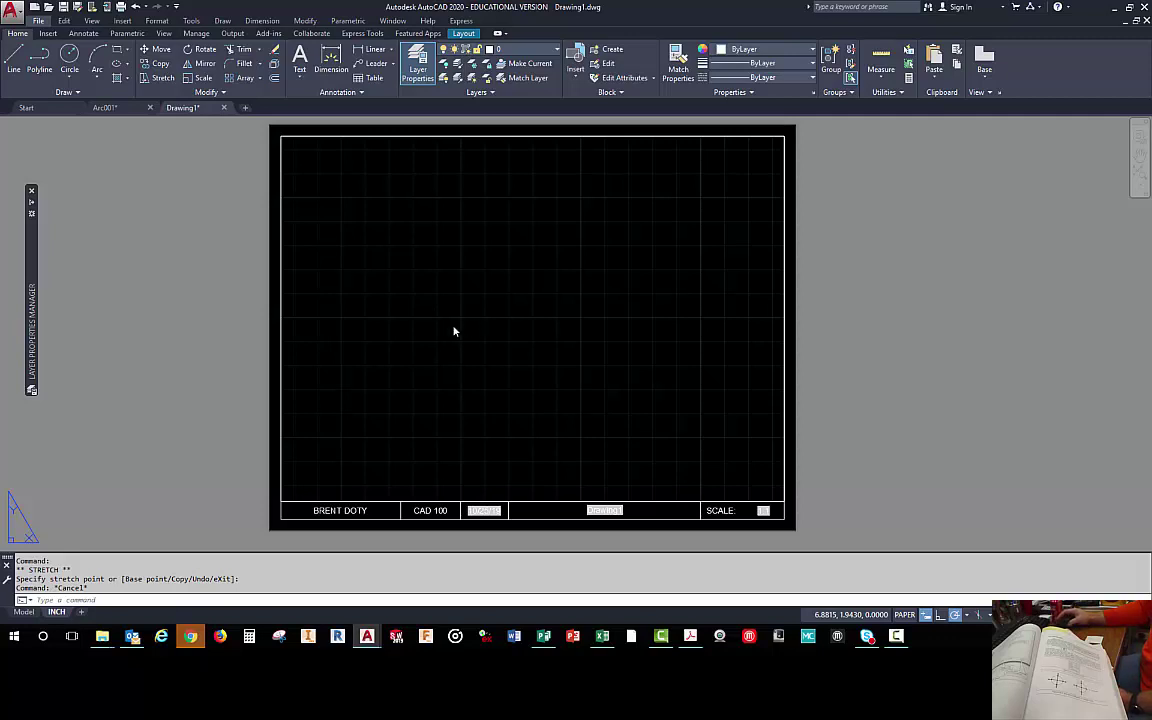
# - Check the text height settings of the Standard and style1 text styles, leaving both styles as they are
pyautogui.moveTo(31, 200)
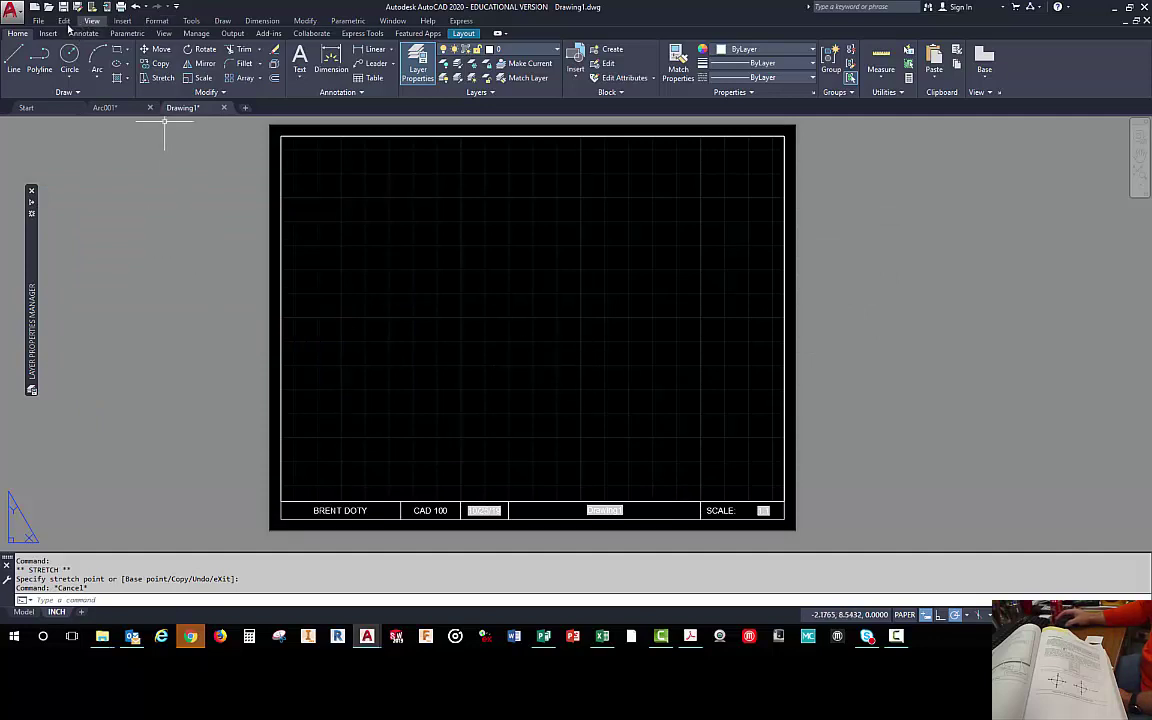
pyautogui.click(160, 21)
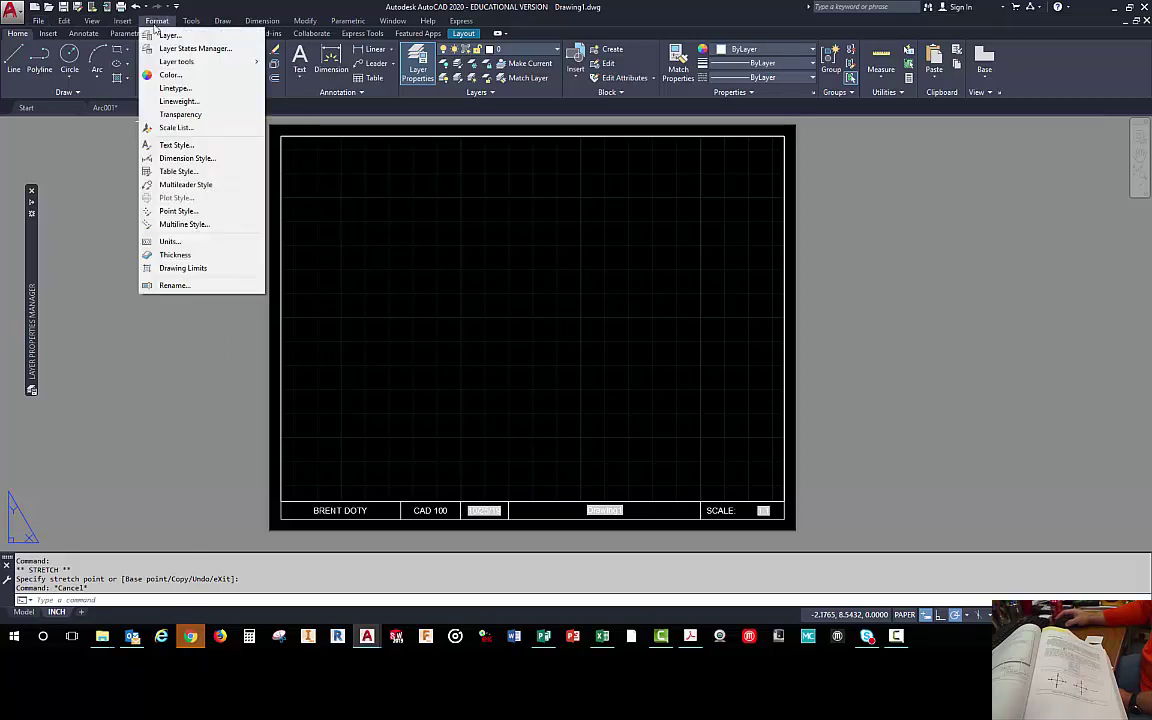
pyautogui.click(170, 145)
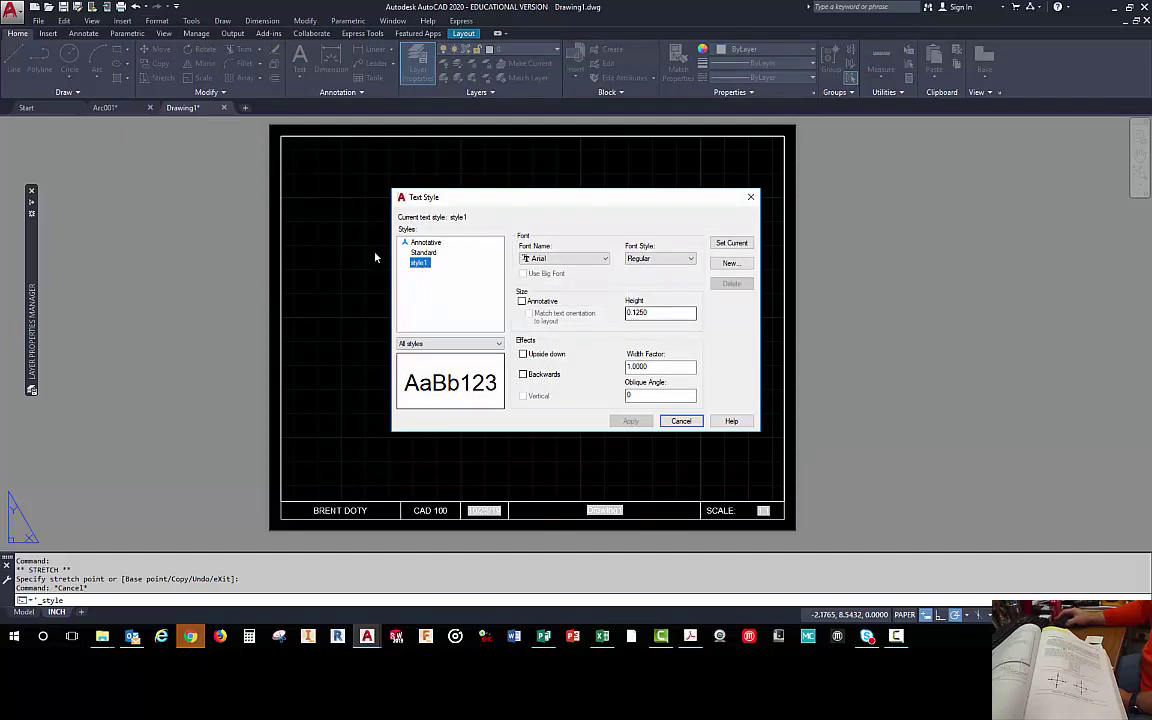
pyautogui.click(423, 252)
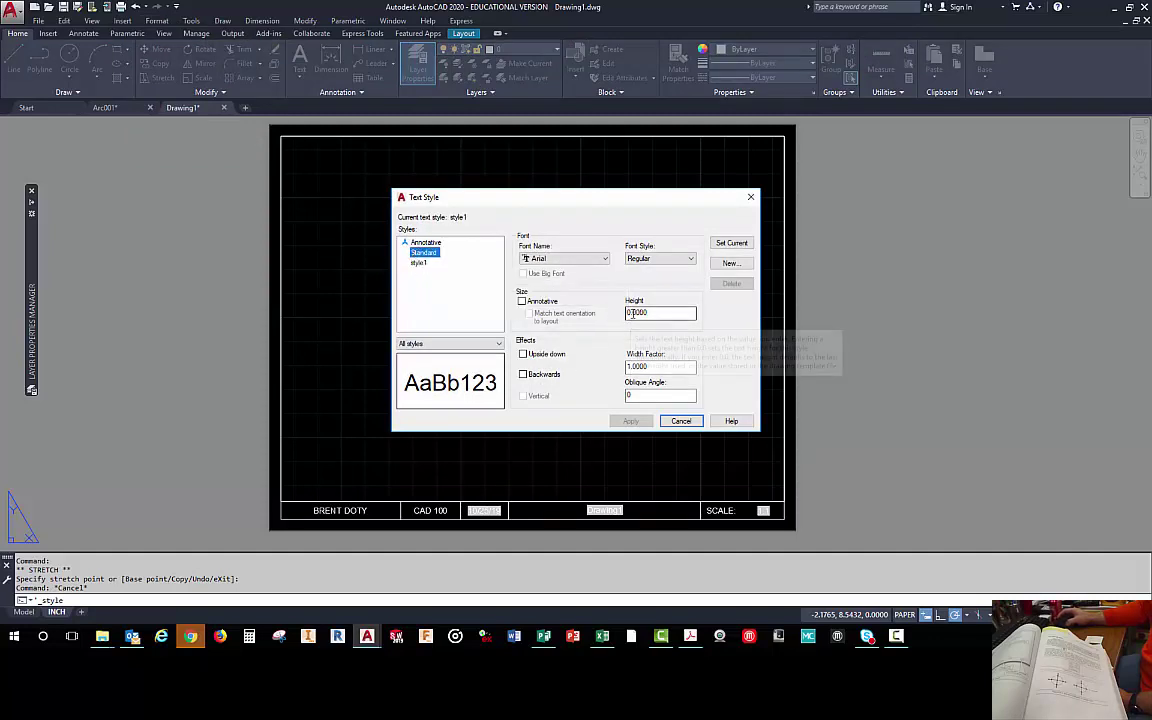
pyautogui.click(419, 263)
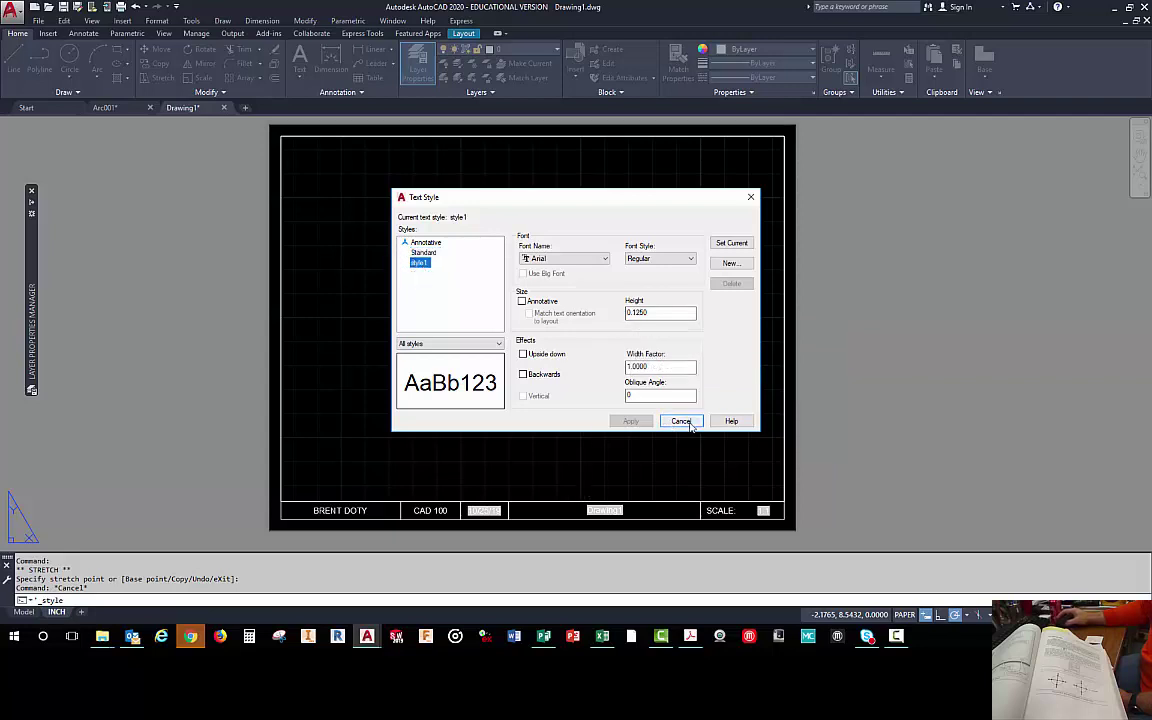
pyautogui.click(680, 421)
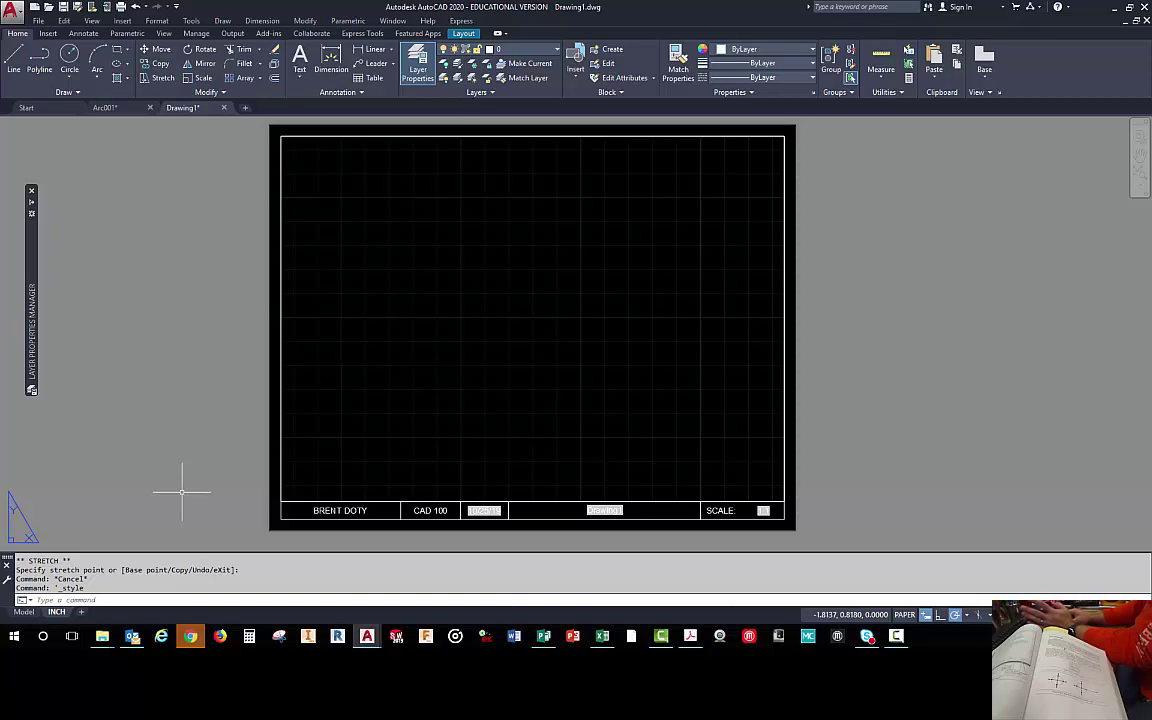
# - Create a copy of the INCH layout and place it at the end of the layouts
pyautogui.rightClick(56, 613)
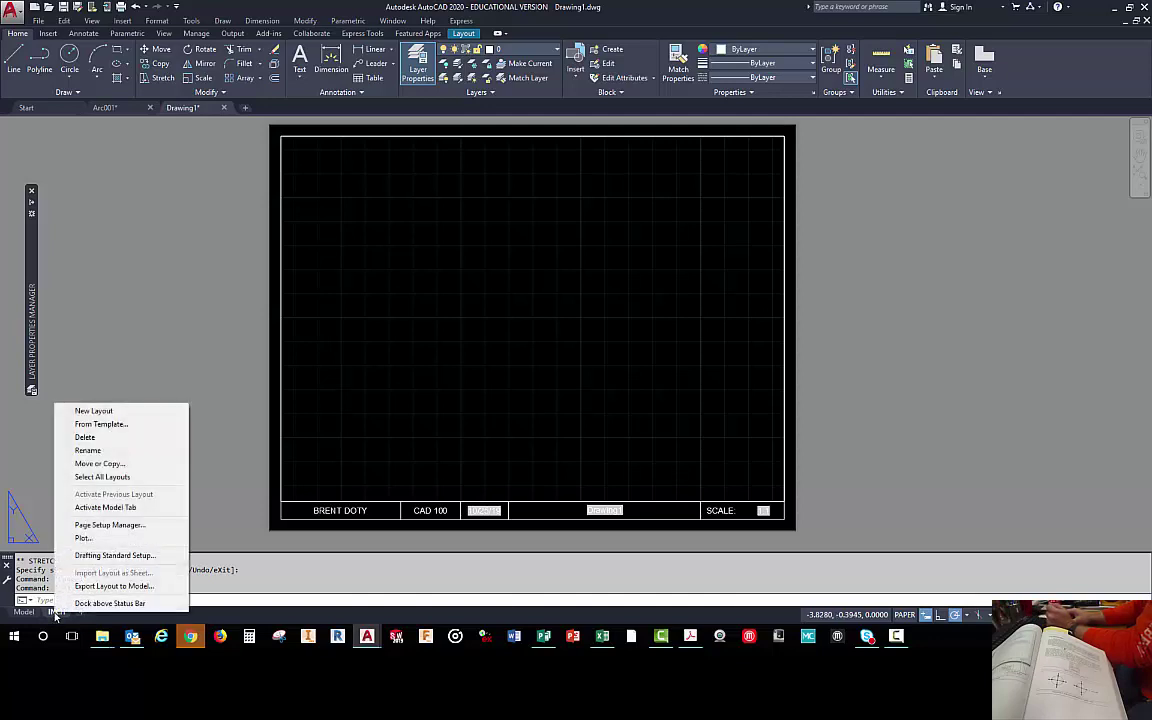
pyautogui.click(90, 464)
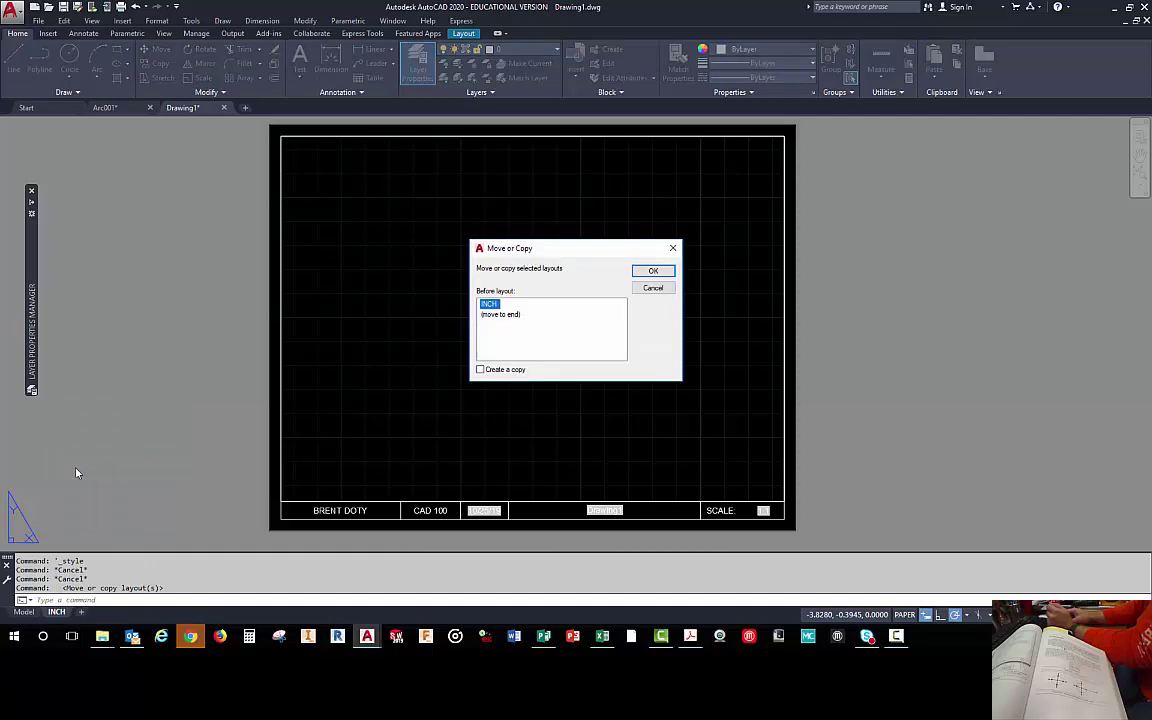
pyautogui.click(480, 370)
pyautogui.click(493, 316)
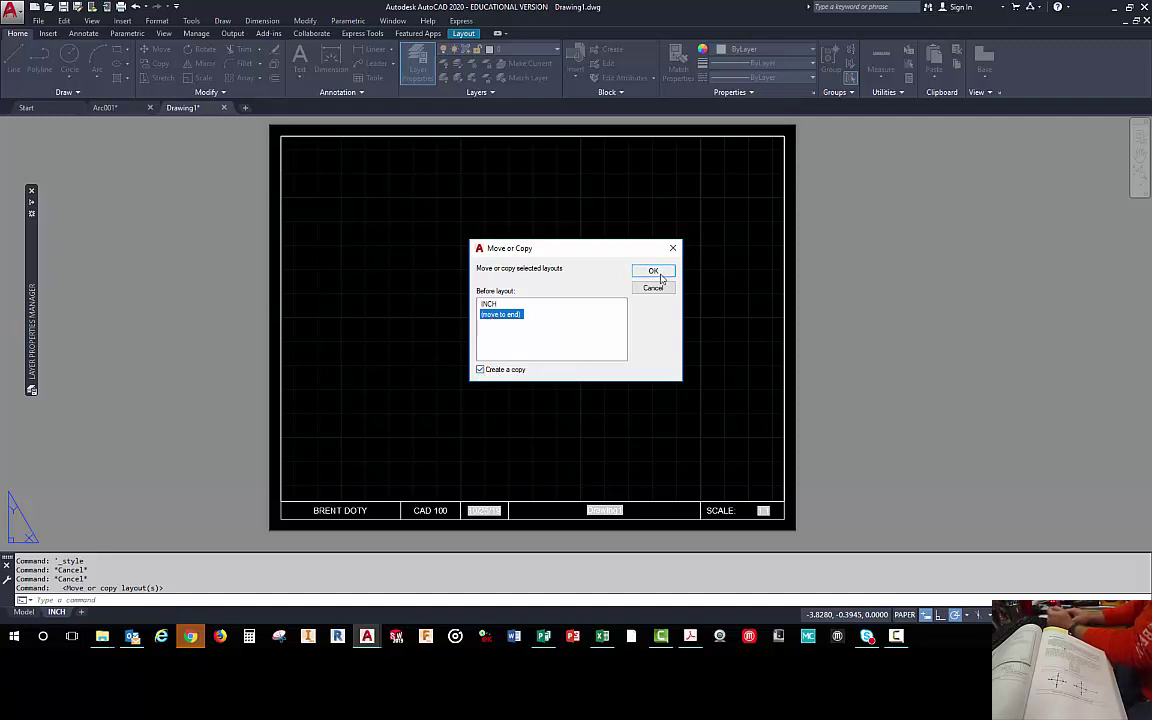
pyautogui.click(658, 272)
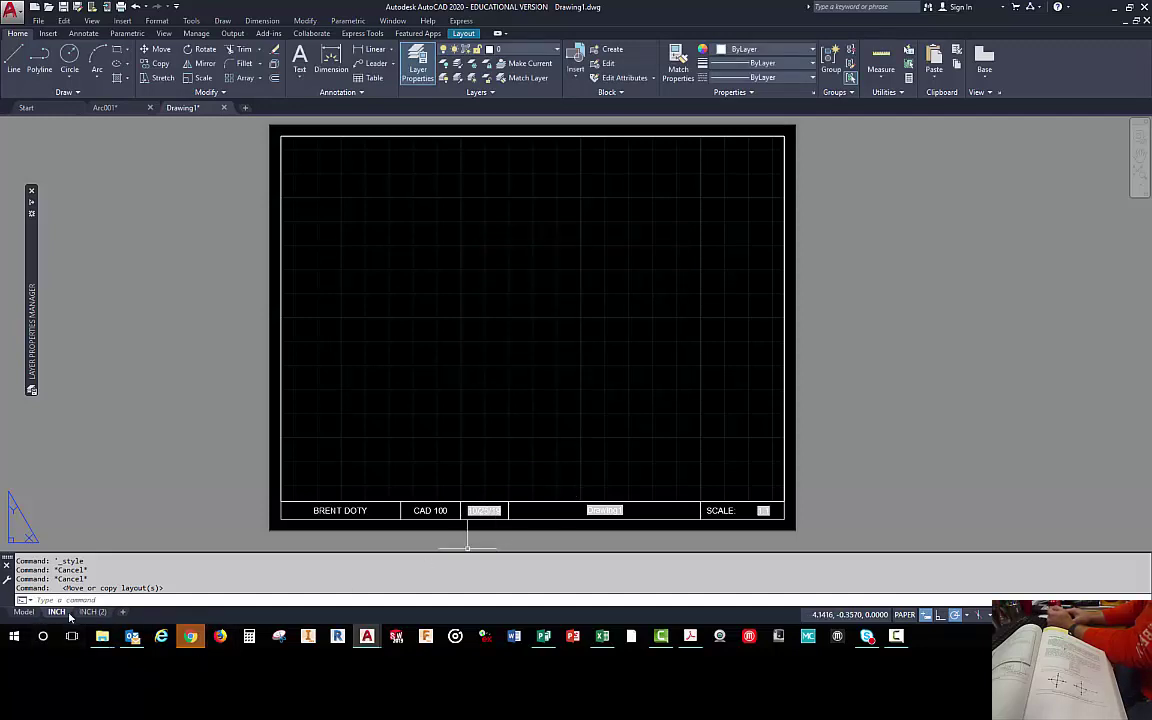
# - Switch to the copied layout, compare it with INCH, and rename the copy as METRIC
pyautogui.click(92, 612)
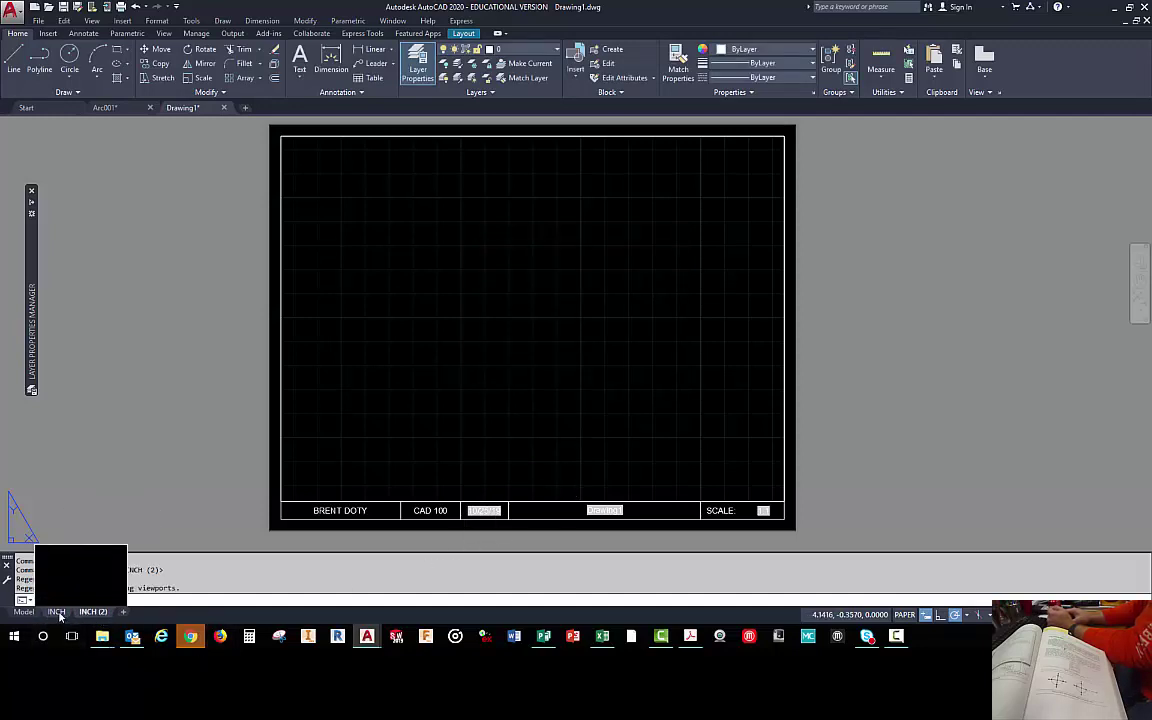
pyautogui.click(57, 612)
pyautogui.click(101, 614)
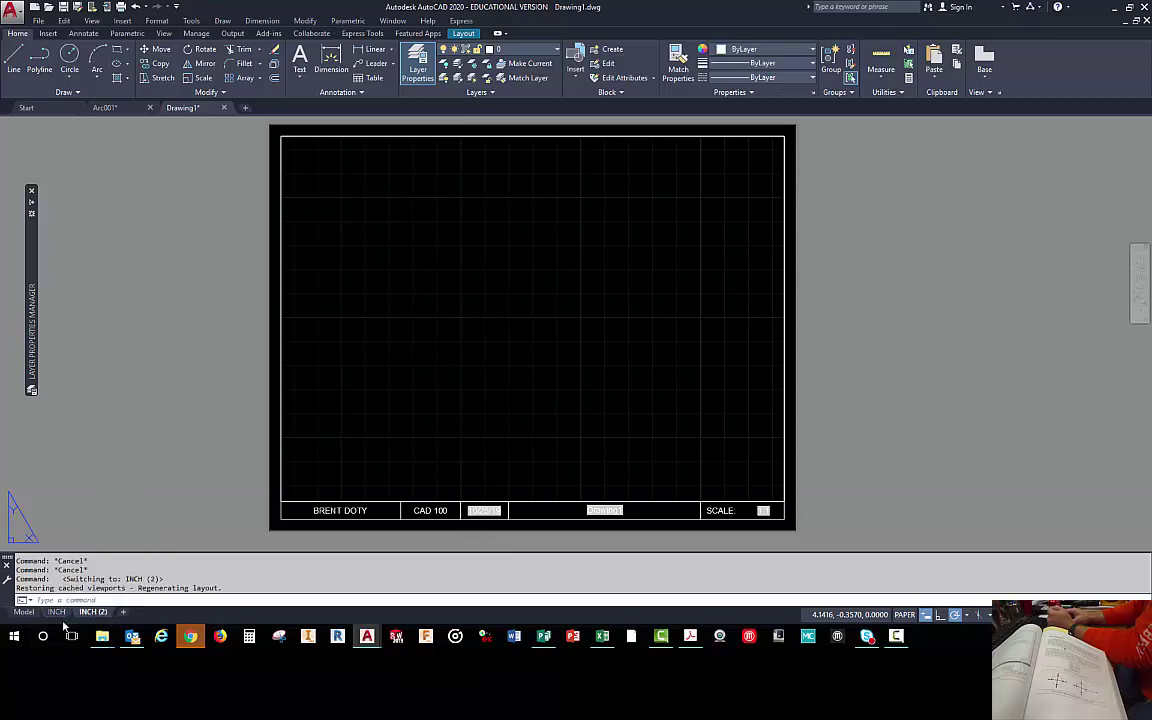
pyautogui.rightClick(94, 614)
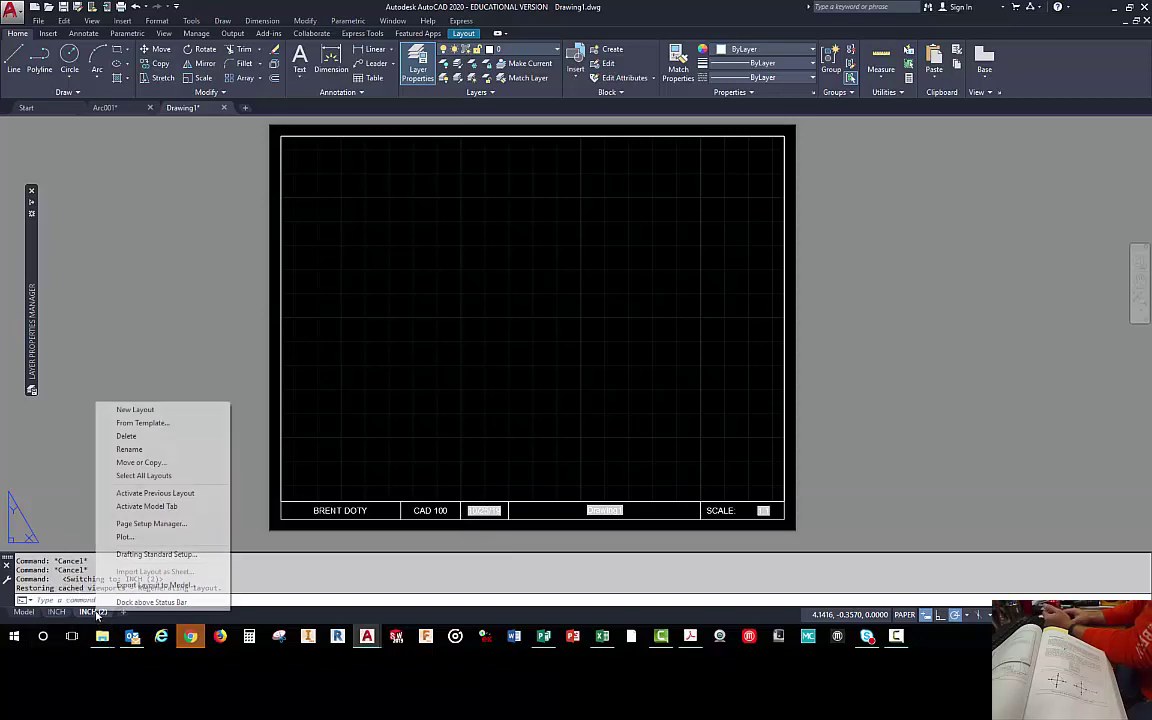
pyautogui.click(130, 449)
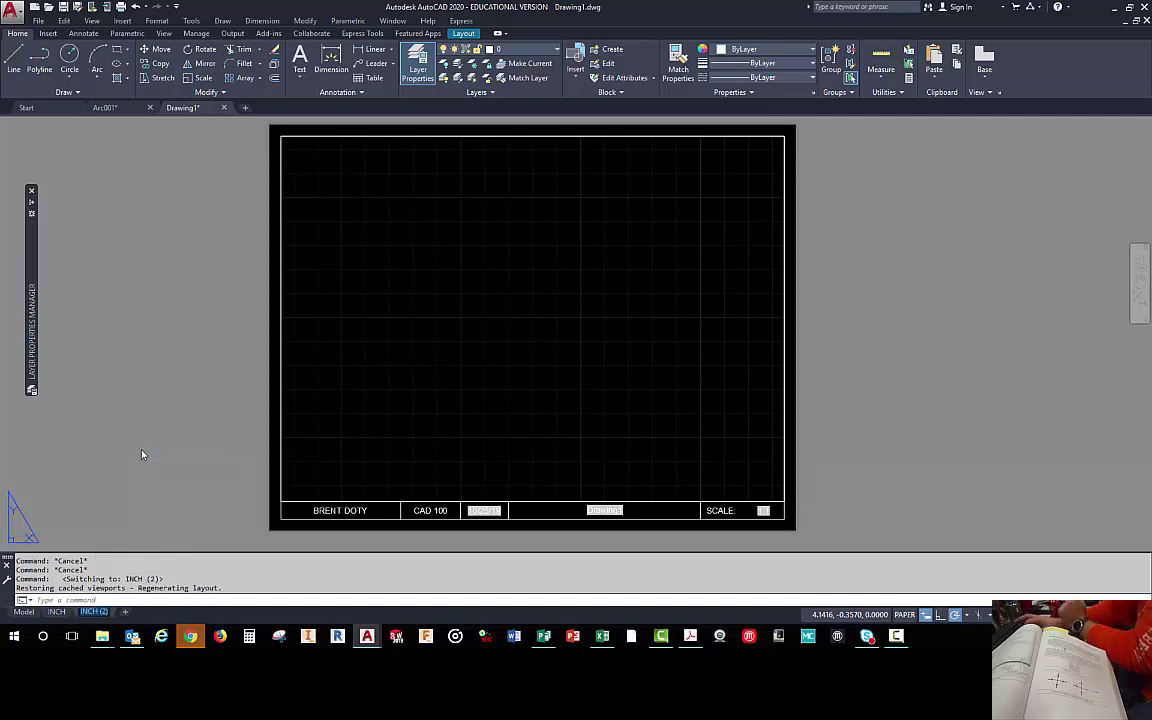
pyautogui.write('METRIC')
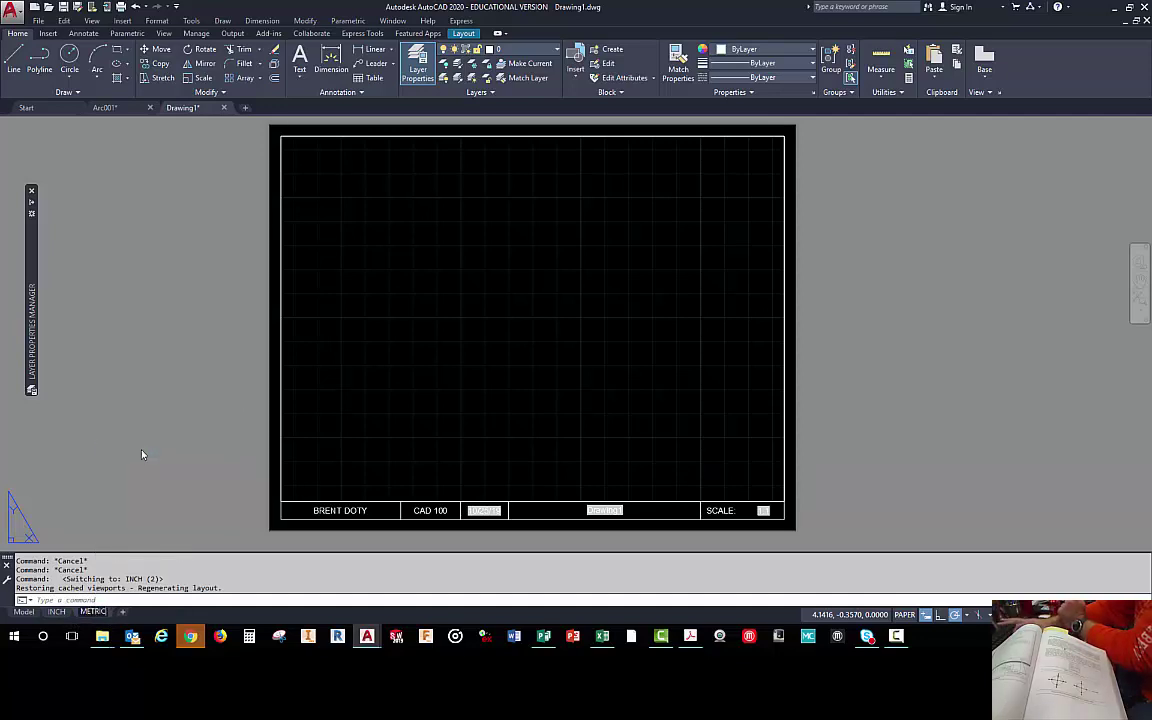
pyautogui.press('Return')
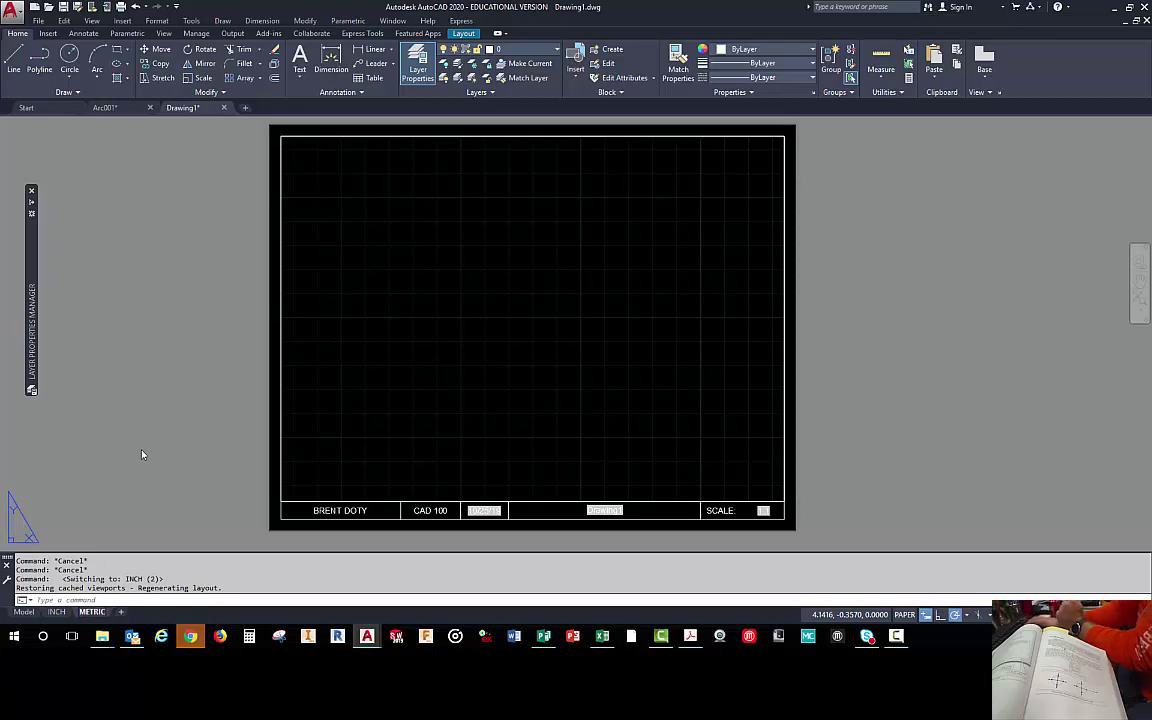
# - Modify the METRIC layout's page setup to use mm with a 1:1 plot scale
pyautogui.rightClick(93, 612)
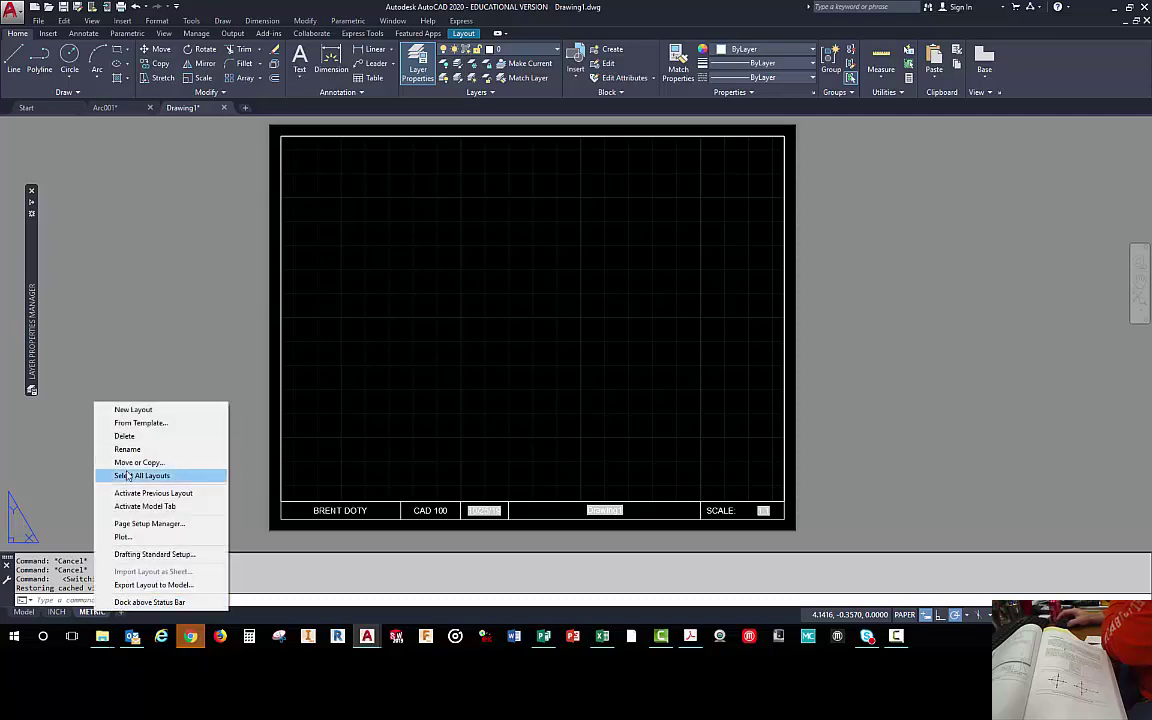
pyautogui.click(127, 524)
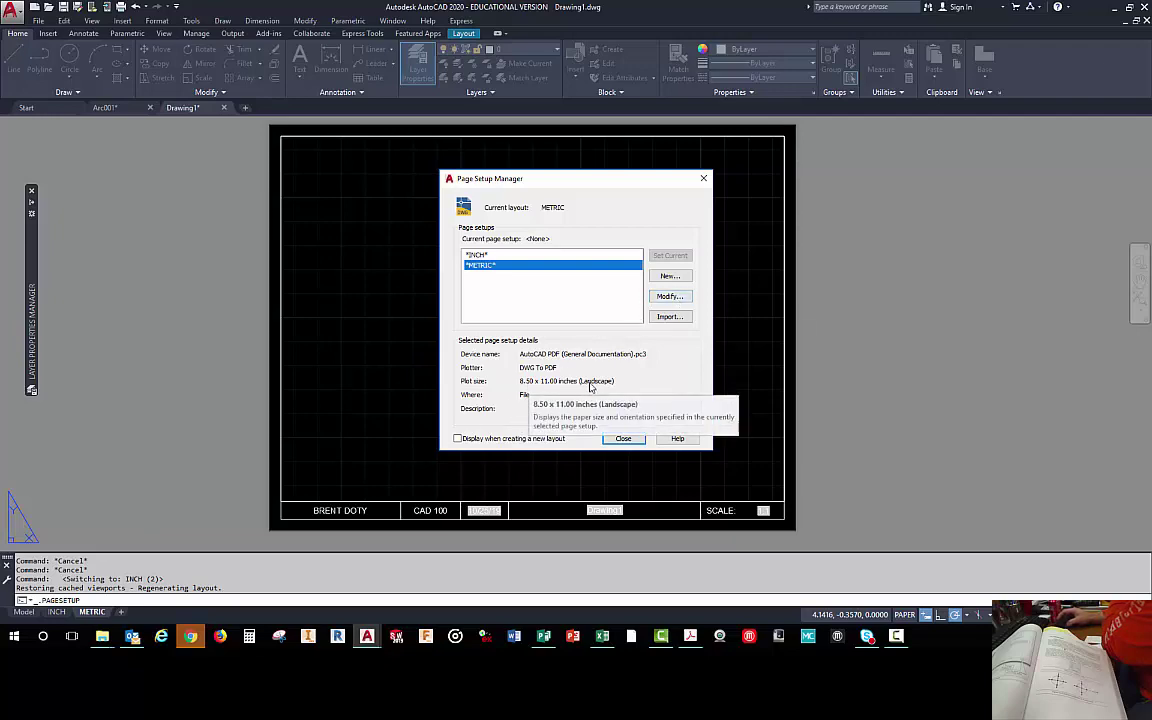
pyautogui.click(670, 297)
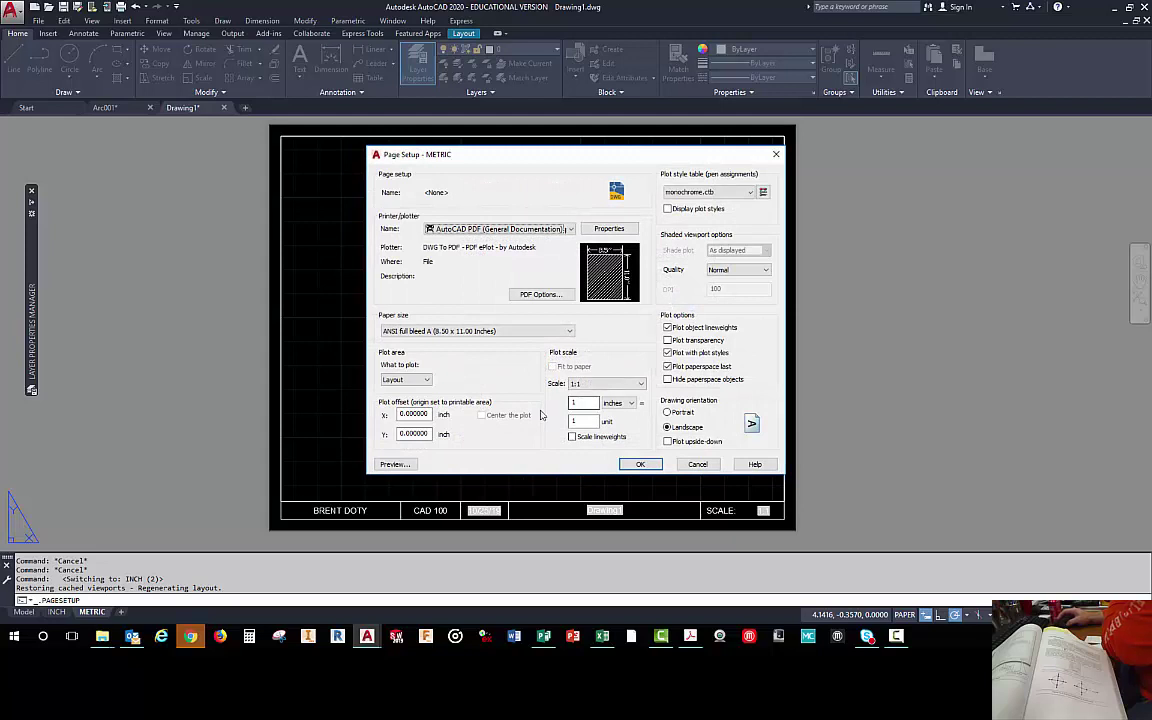
pyautogui.click(630, 403)
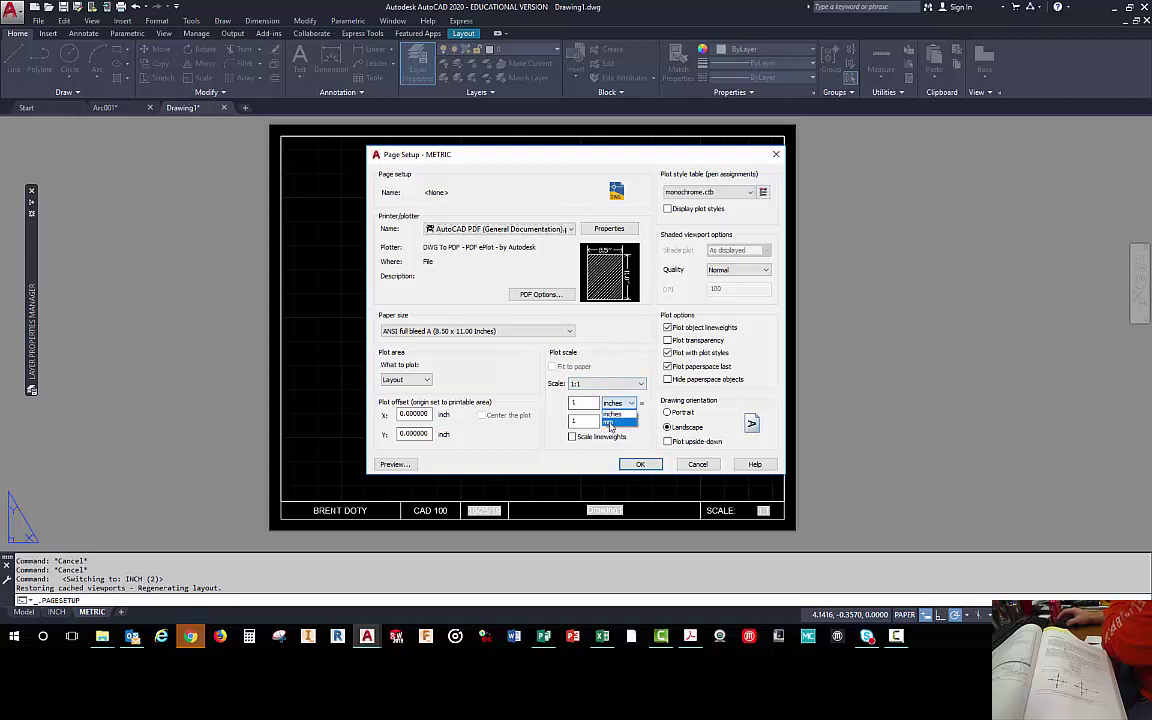
pyautogui.click(610, 423)
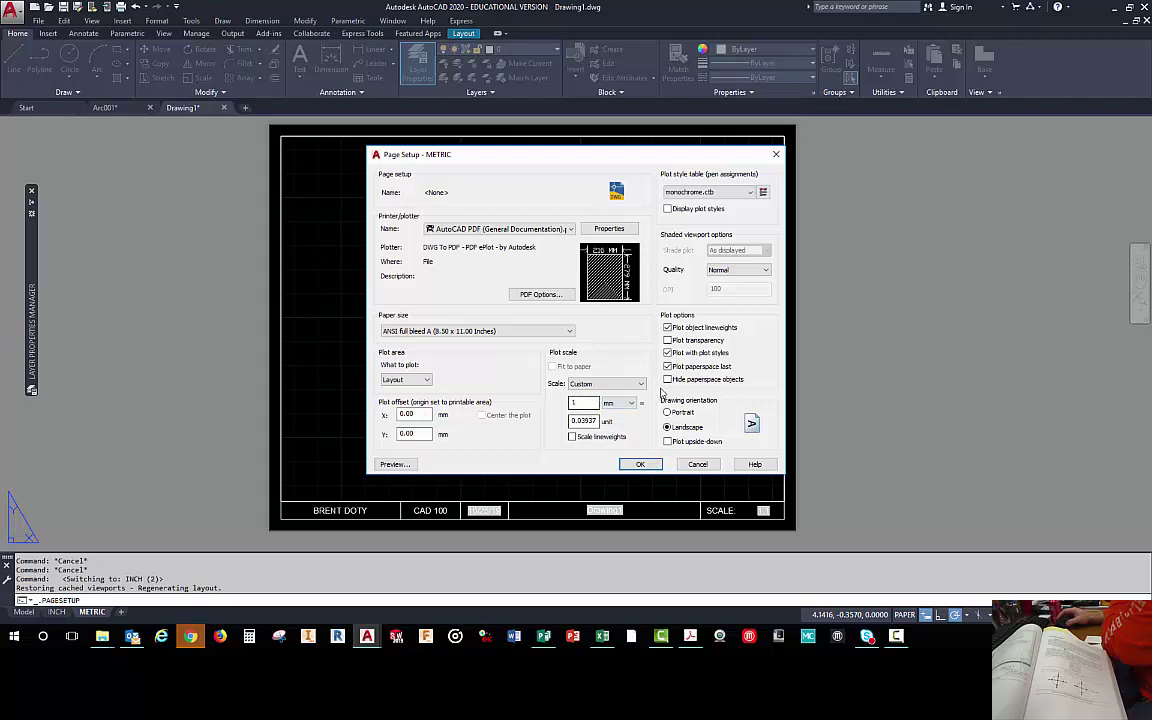
pyautogui.click(641, 386)
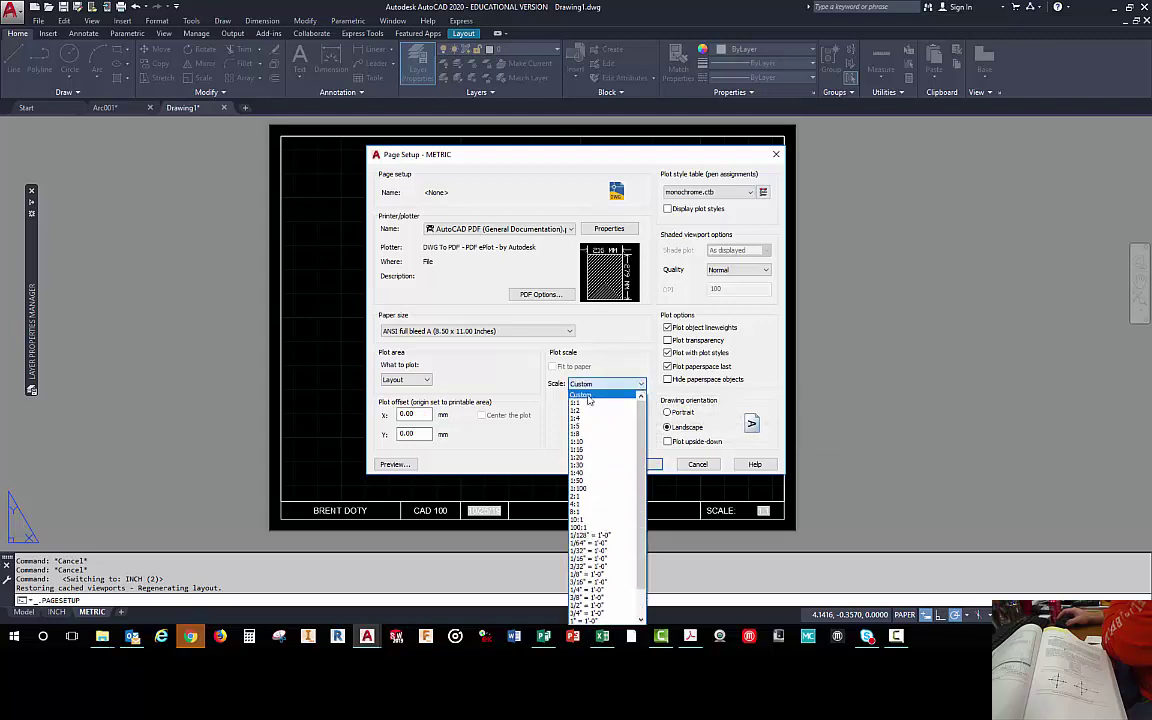
pyautogui.click(579, 401)
pyautogui.click(579, 404)
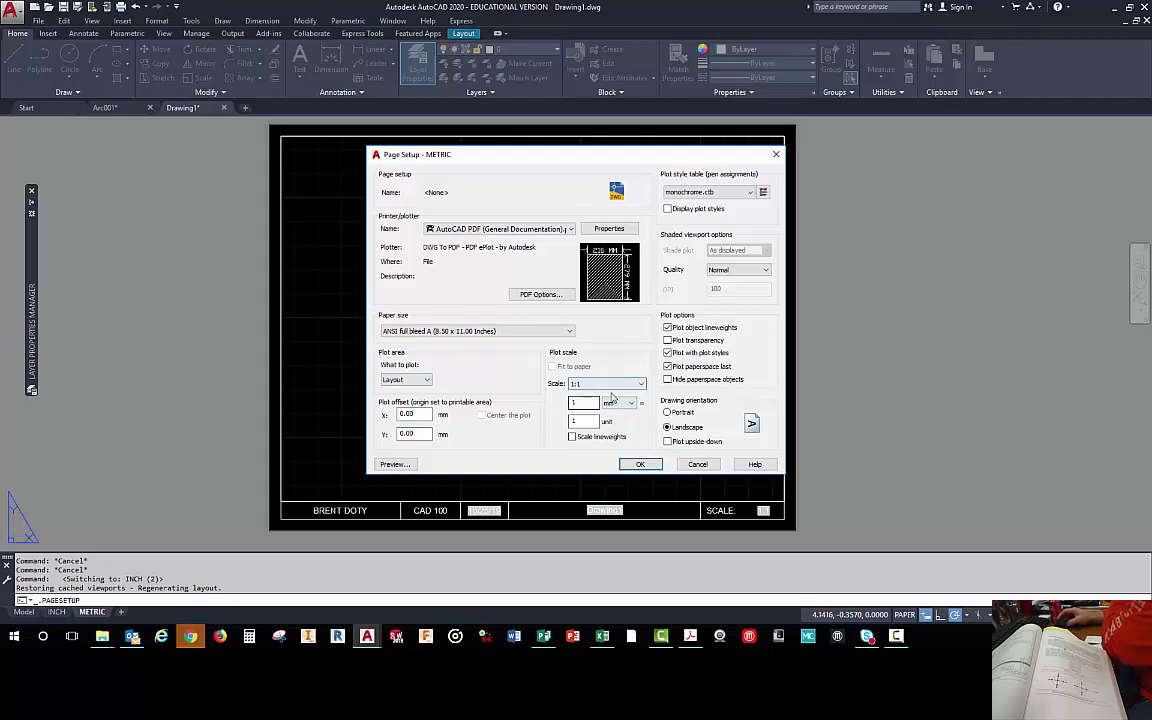
pyautogui.click(640, 464)
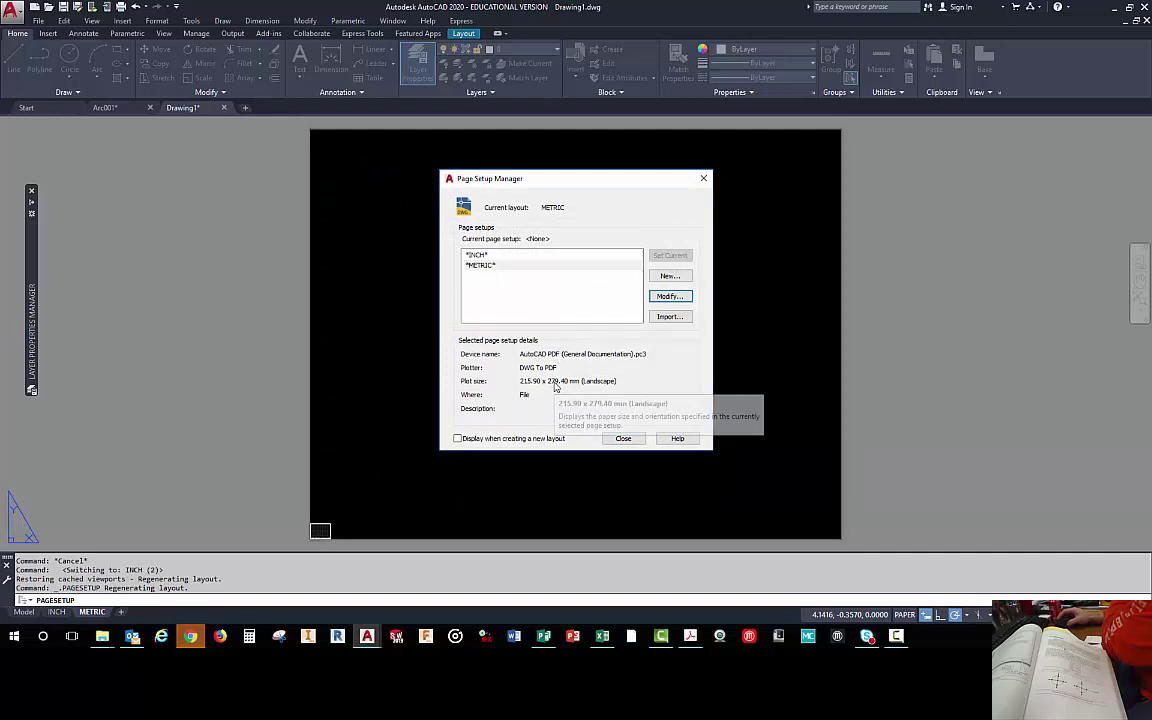
pyautogui.click(624, 439)
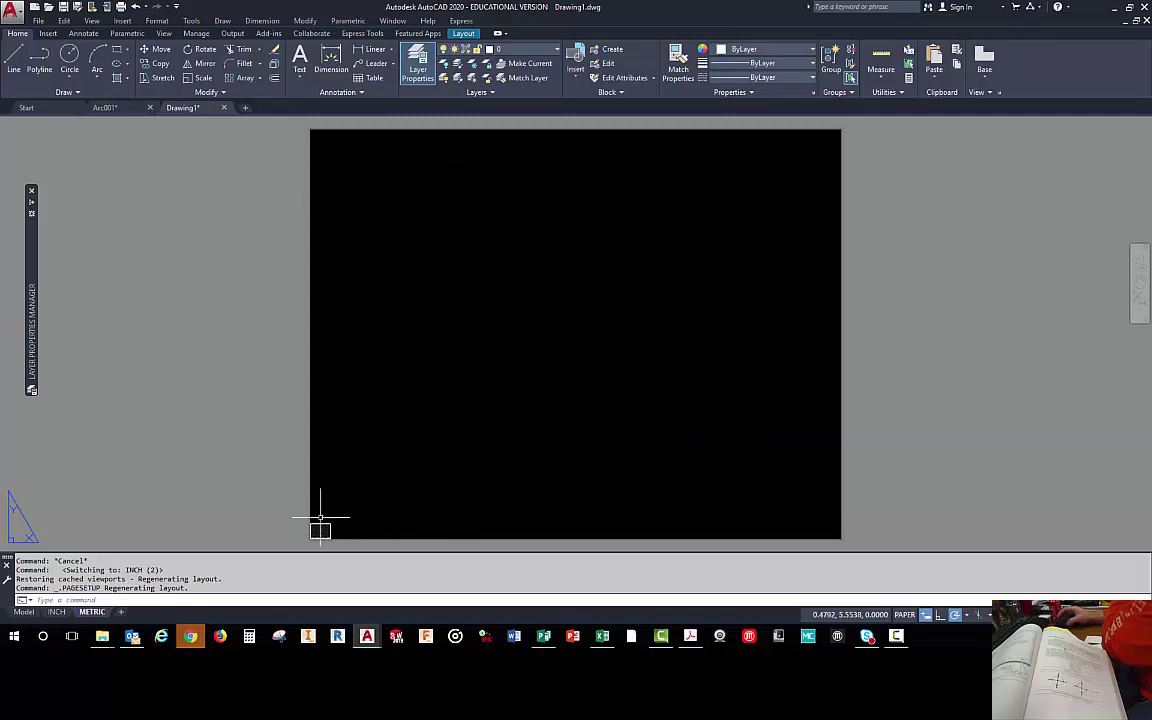
# - Scale the border, title block and viewport on the METRIC layout by 25.4 from base point 0,0, and compare the result with INCH
pyautogui.click(197, 84)
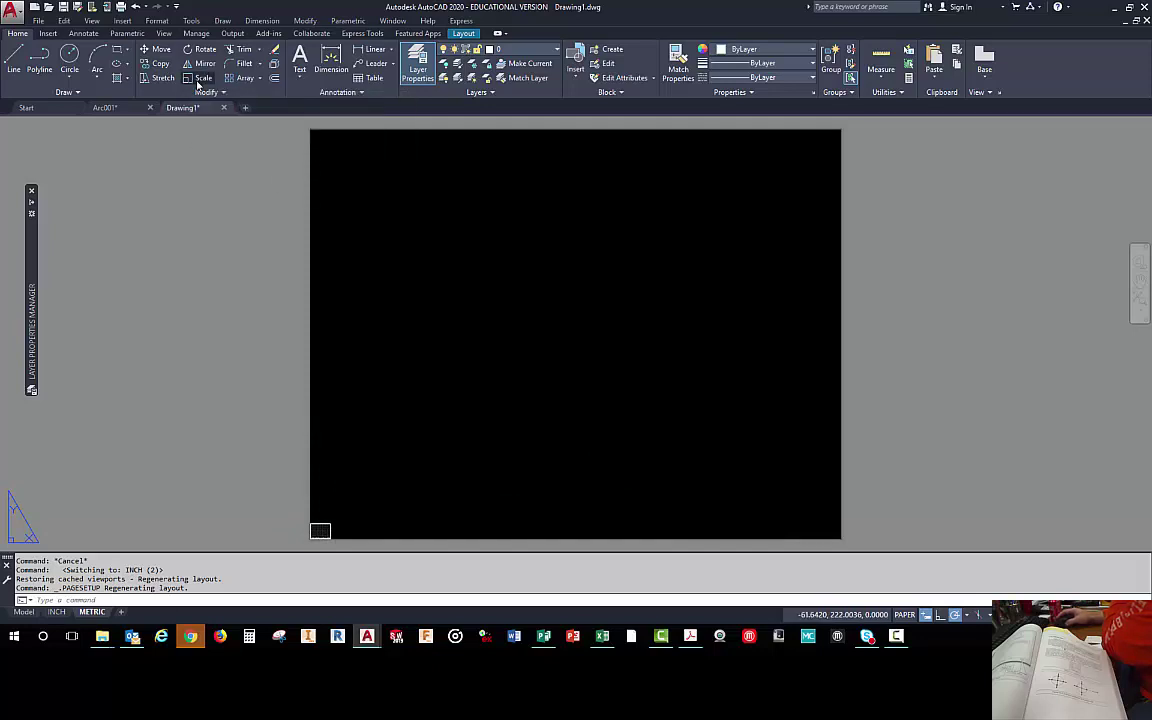
pyautogui.click(292, 499)
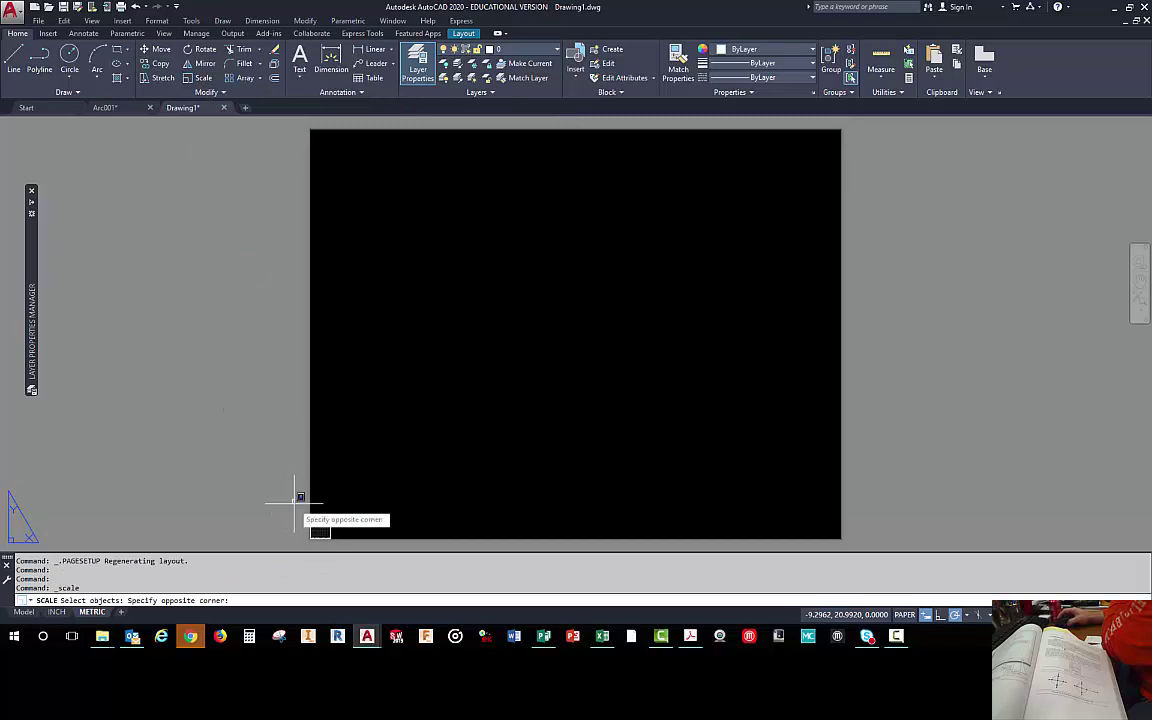
pyautogui.click(342, 545)
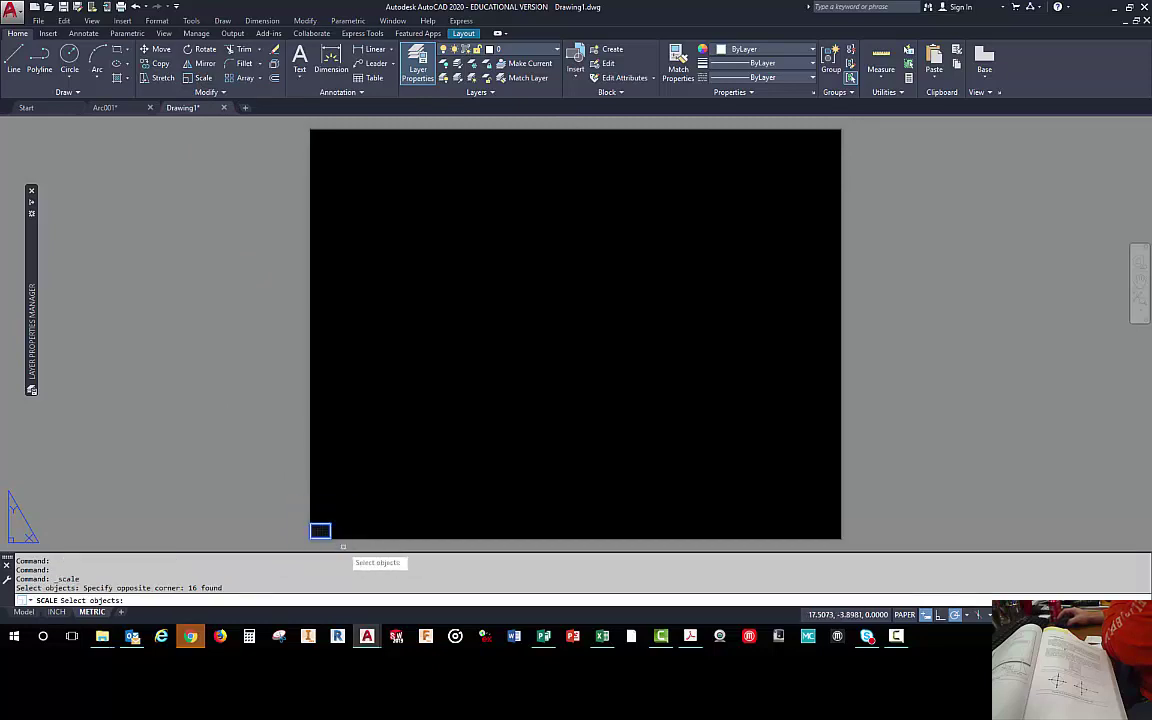
pyautogui.click(293, 510)
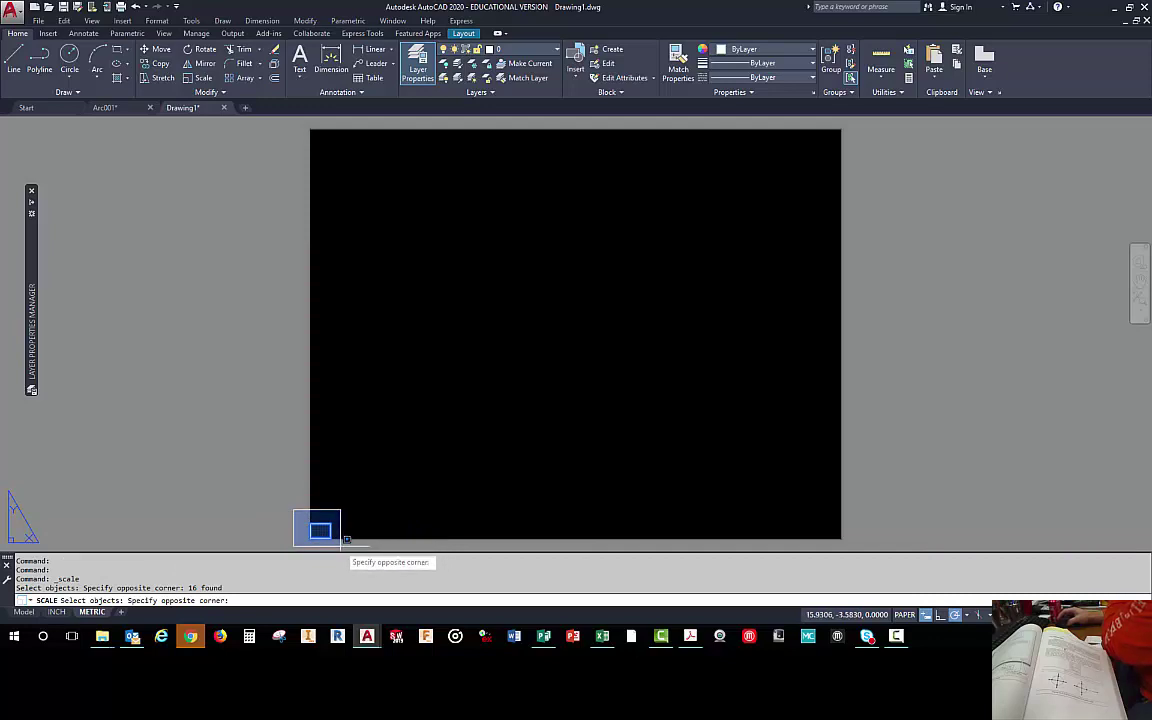
pyautogui.click(340, 546)
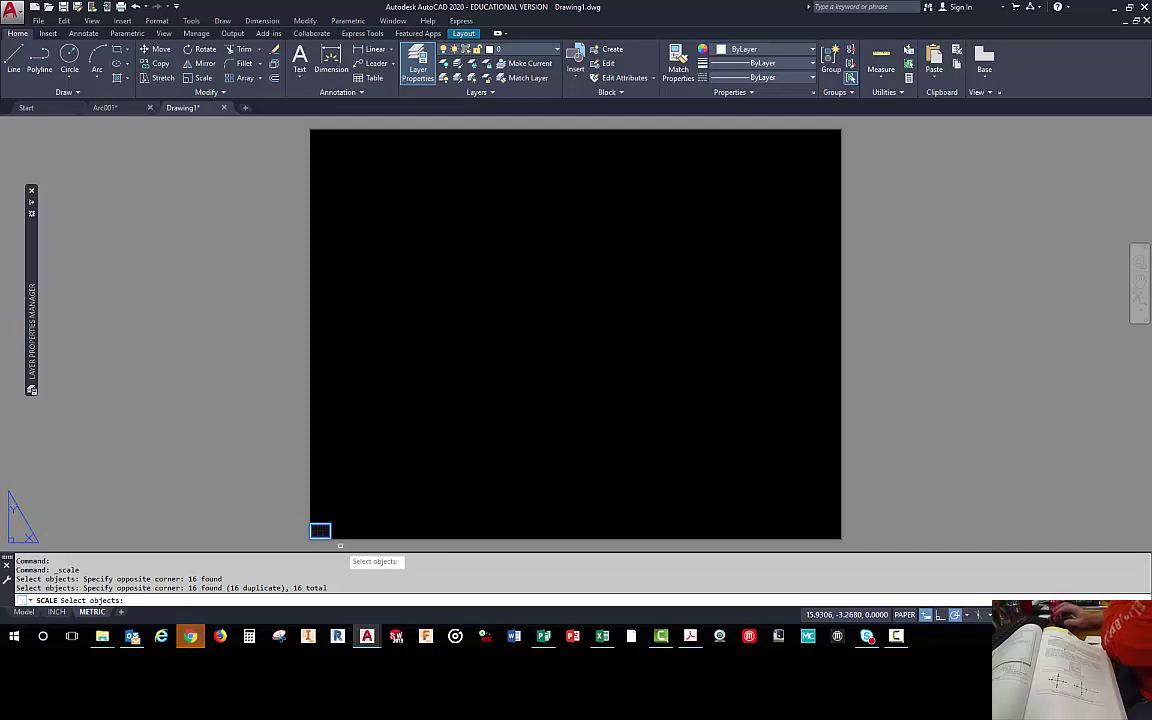
pyautogui.press('Return')
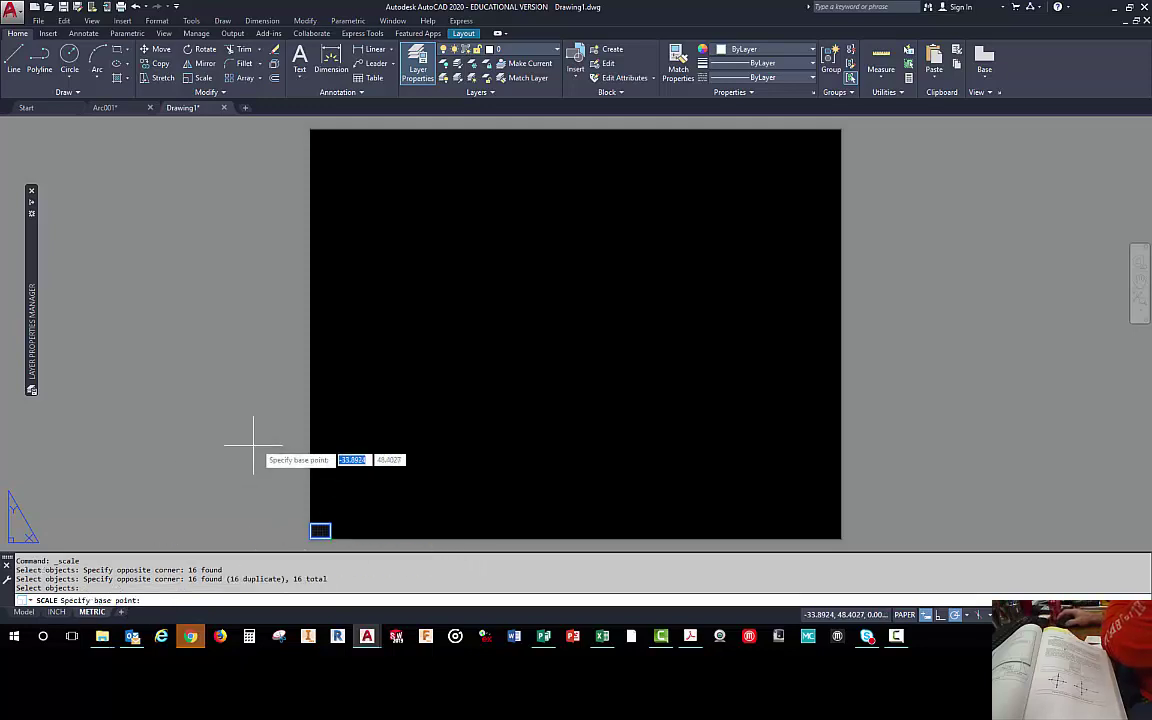
pyautogui.write('0')
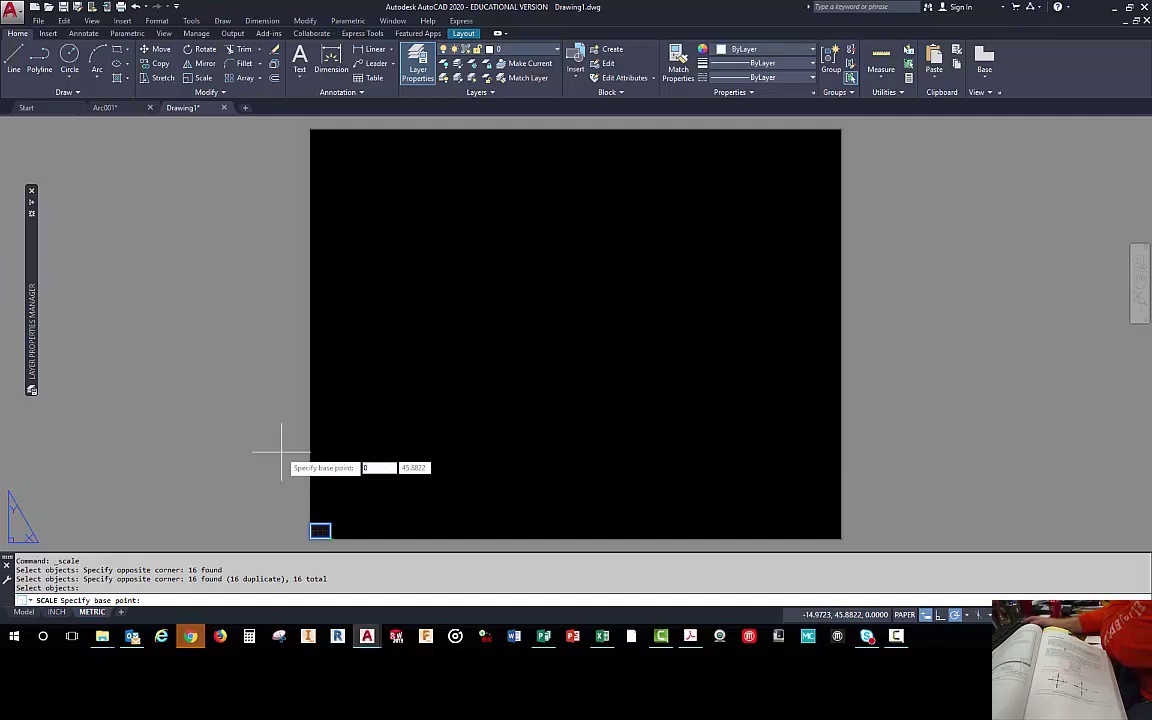
pyautogui.press('Tab')
pyautogui.write('0')
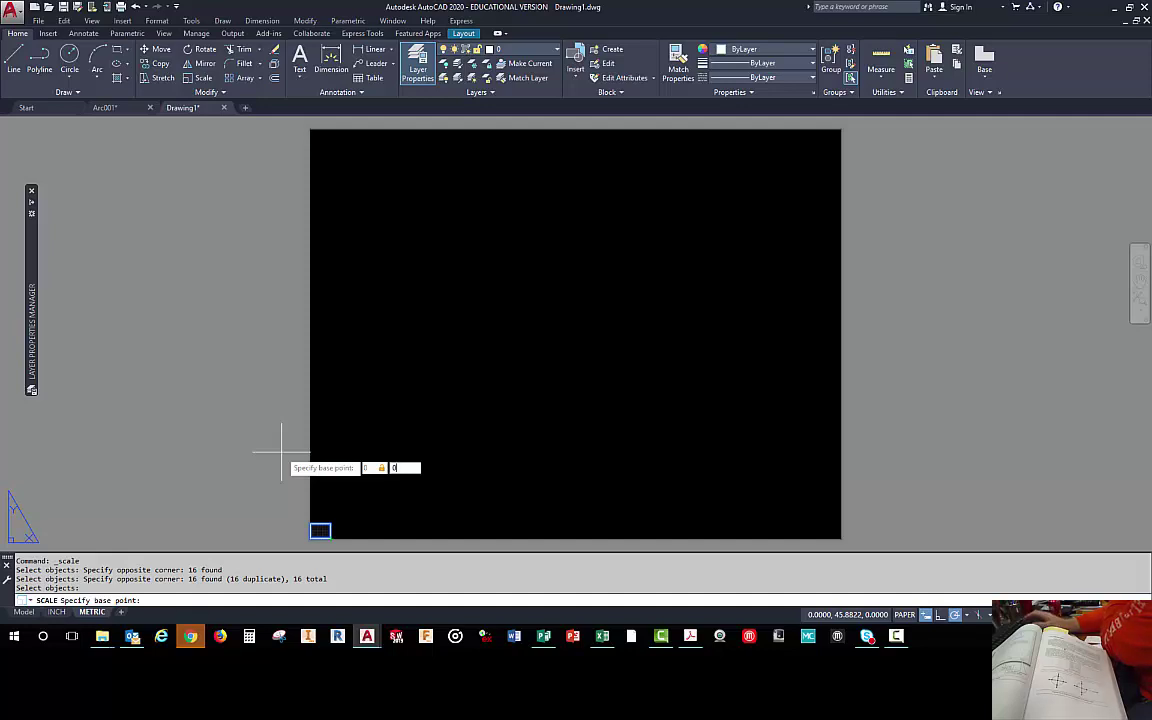
pyautogui.press('Return')
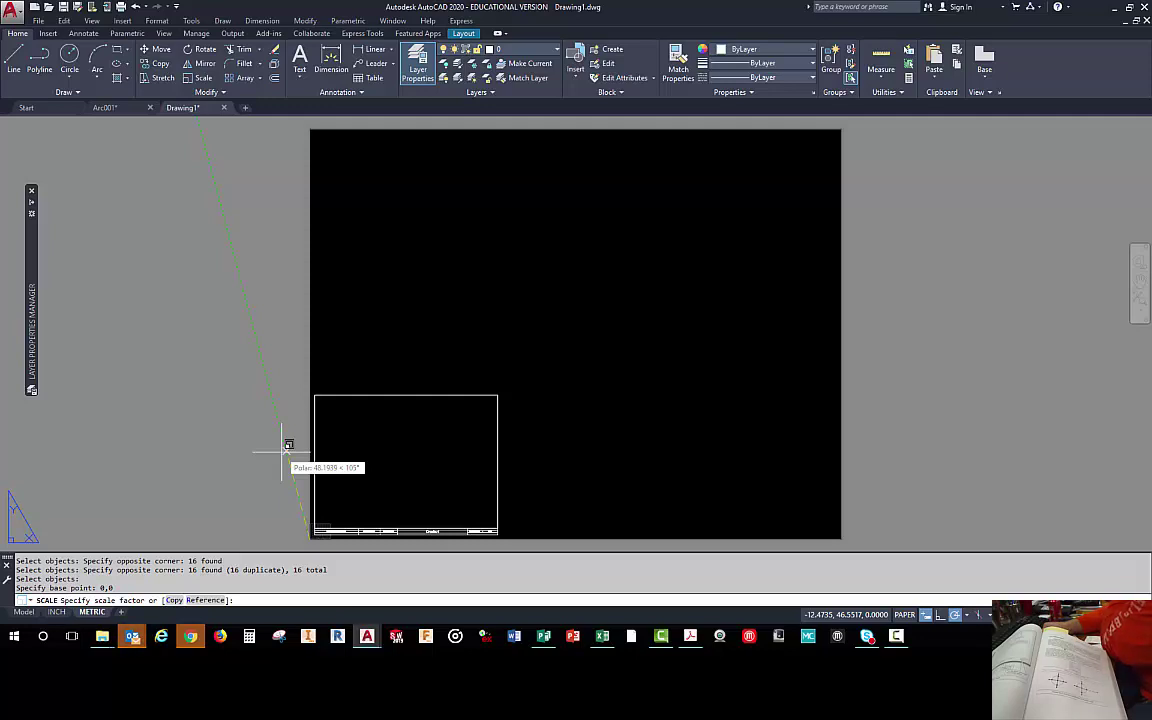
pyautogui.write('25.')
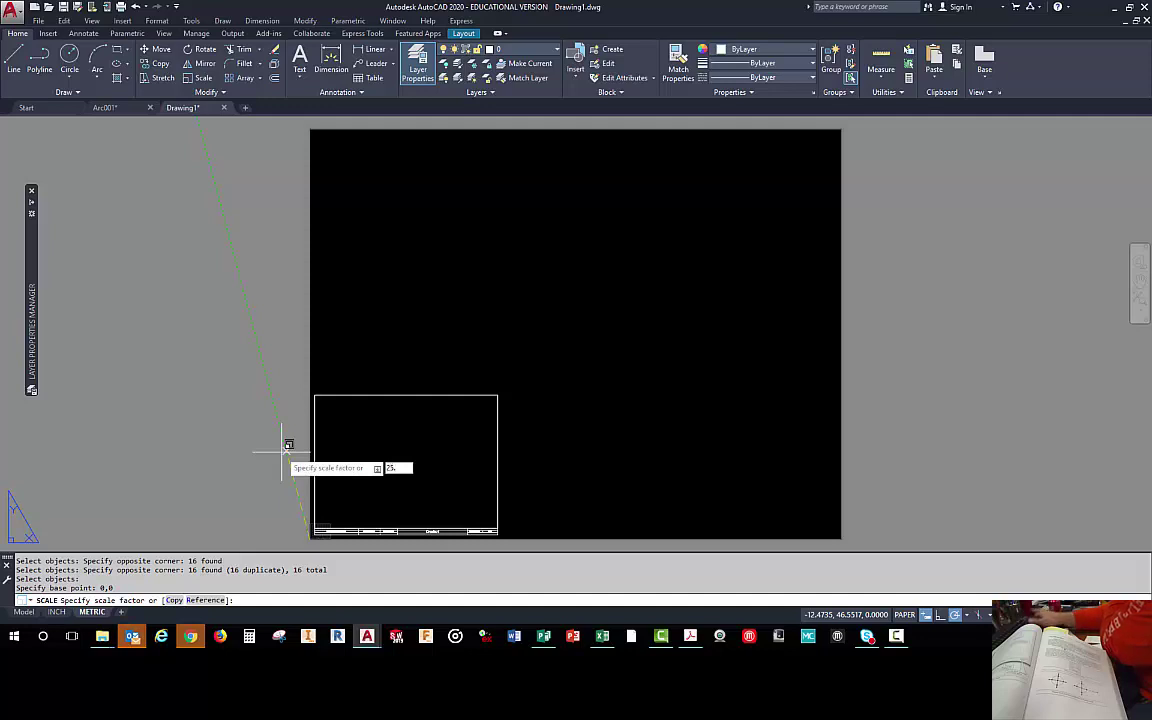
pyautogui.write('4')
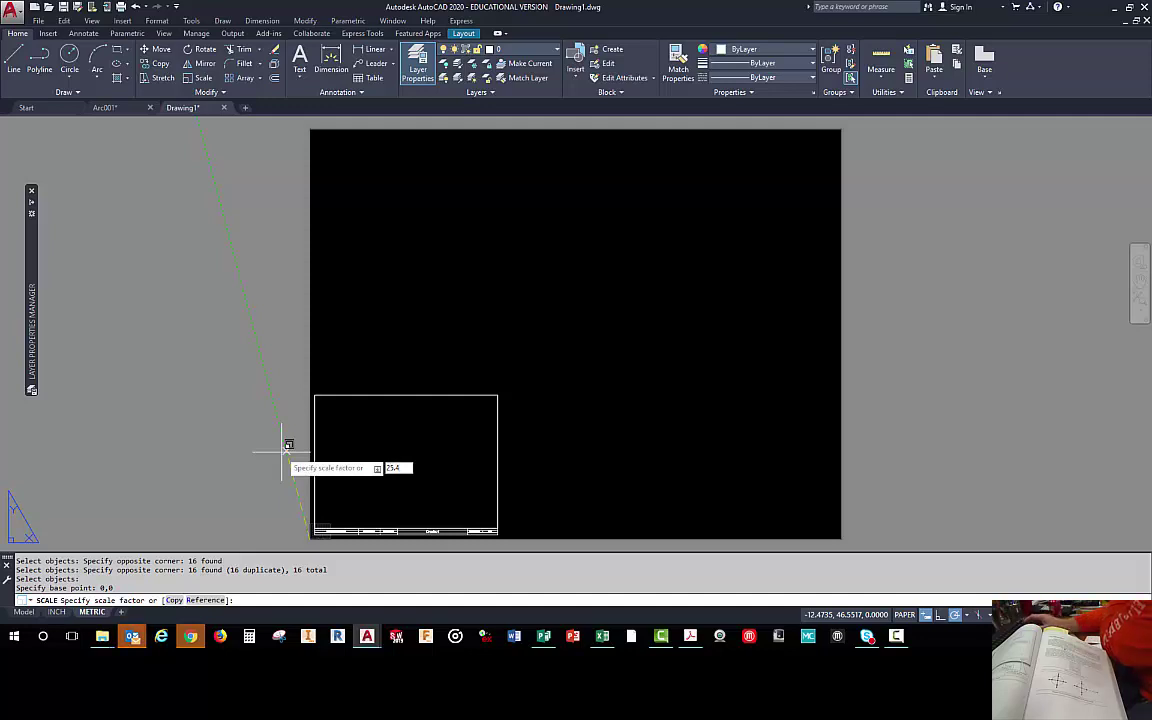
pyautogui.press('Return')
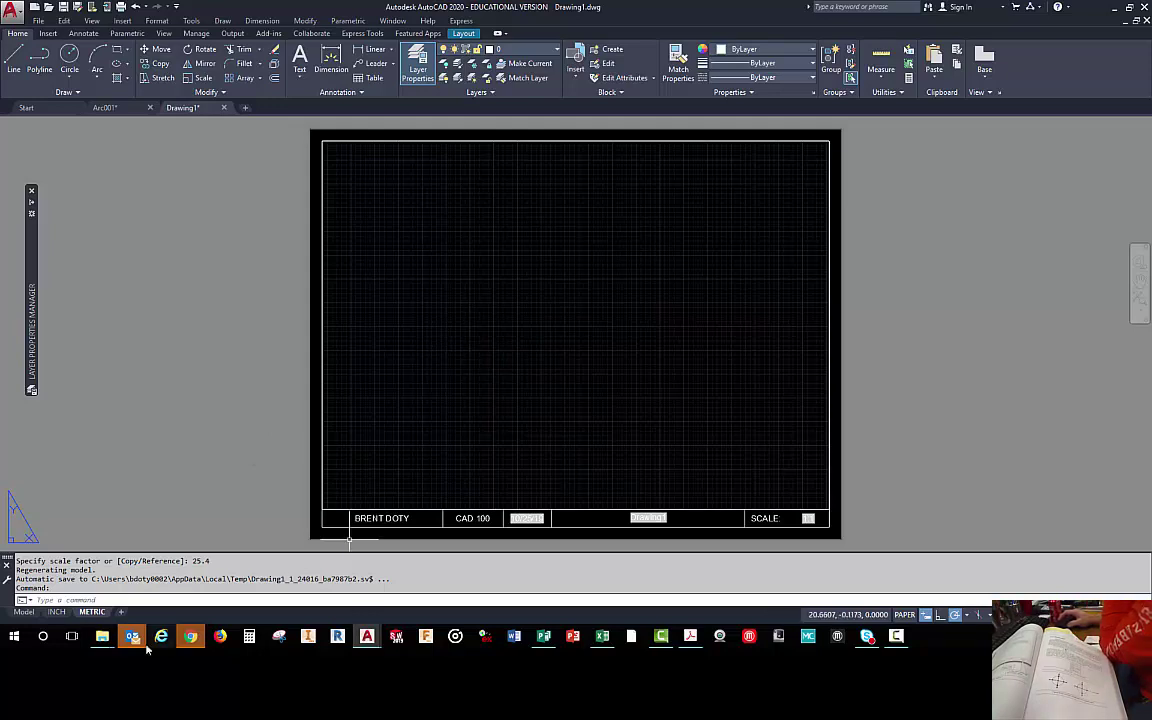
pyautogui.click(56, 612)
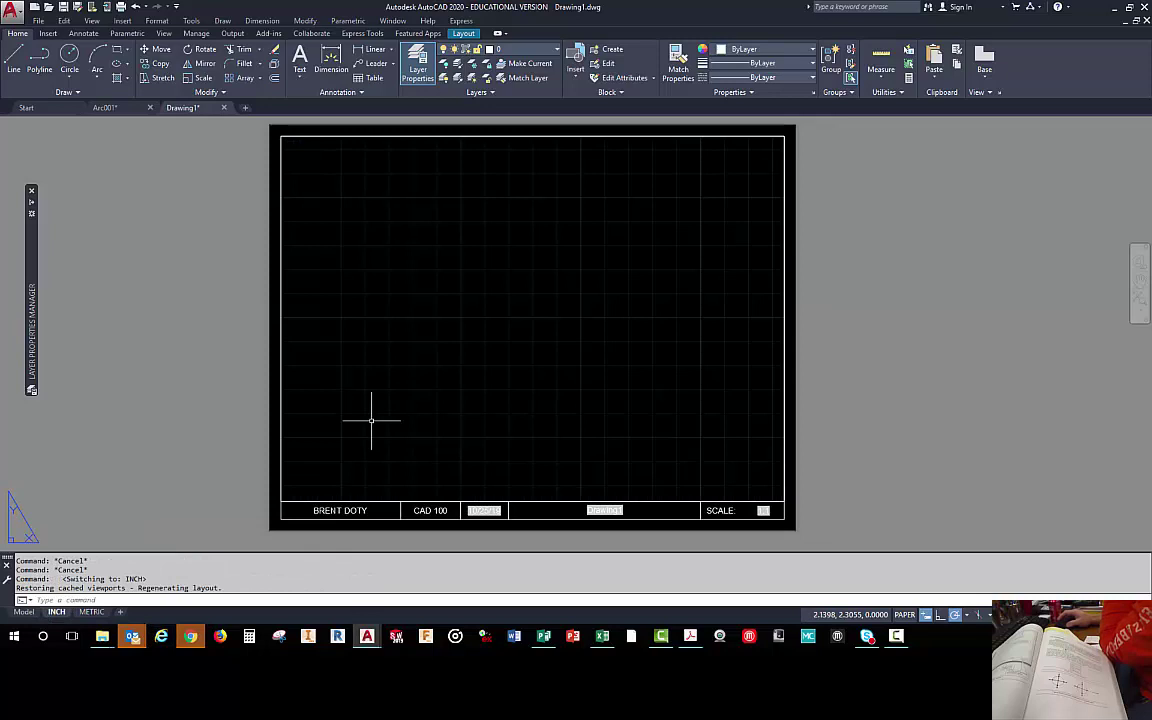
pyautogui.click(89, 613)
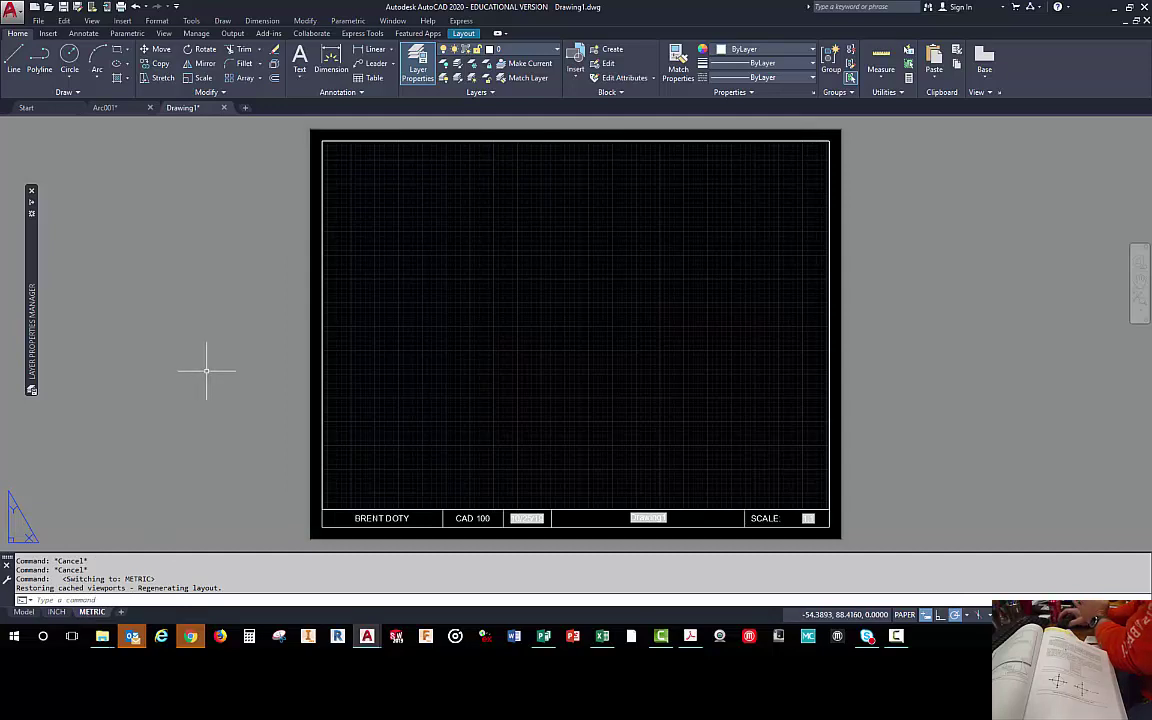
# - Save the drawing as an AutoCAD Drawing Template (*.dwt) named AA-BMD-A-SIZE in the Template folder, accepting the default template options
pyautogui.click(37, 20)
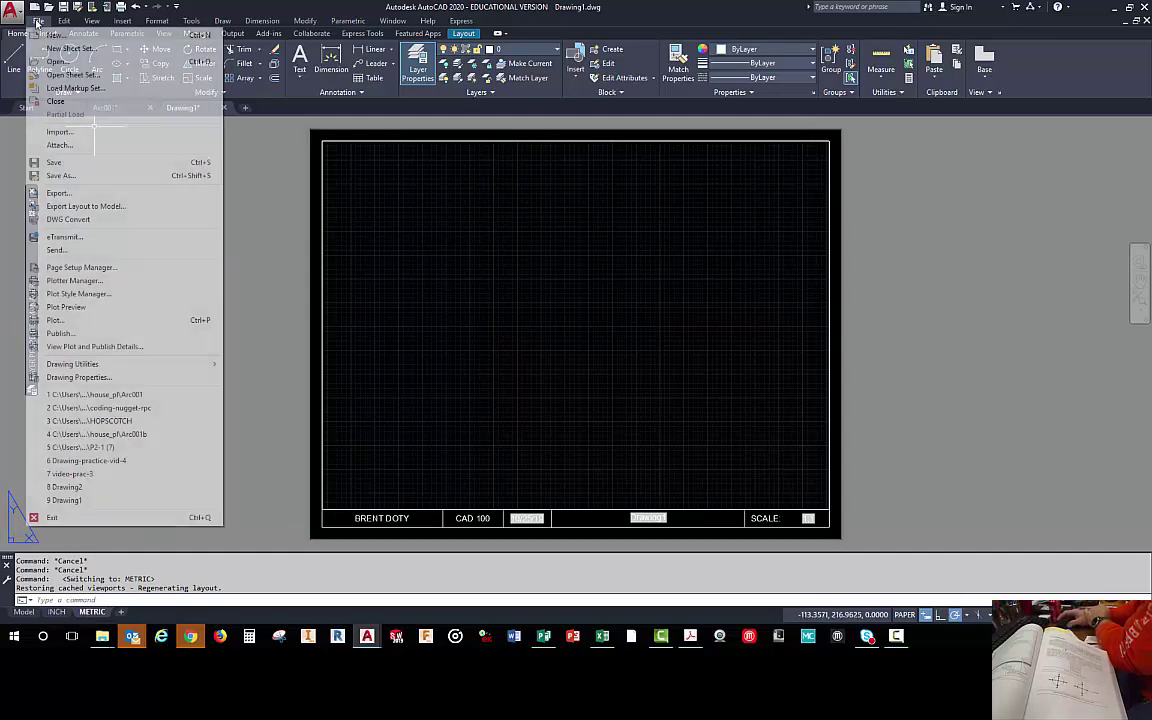
pyautogui.click(59, 176)
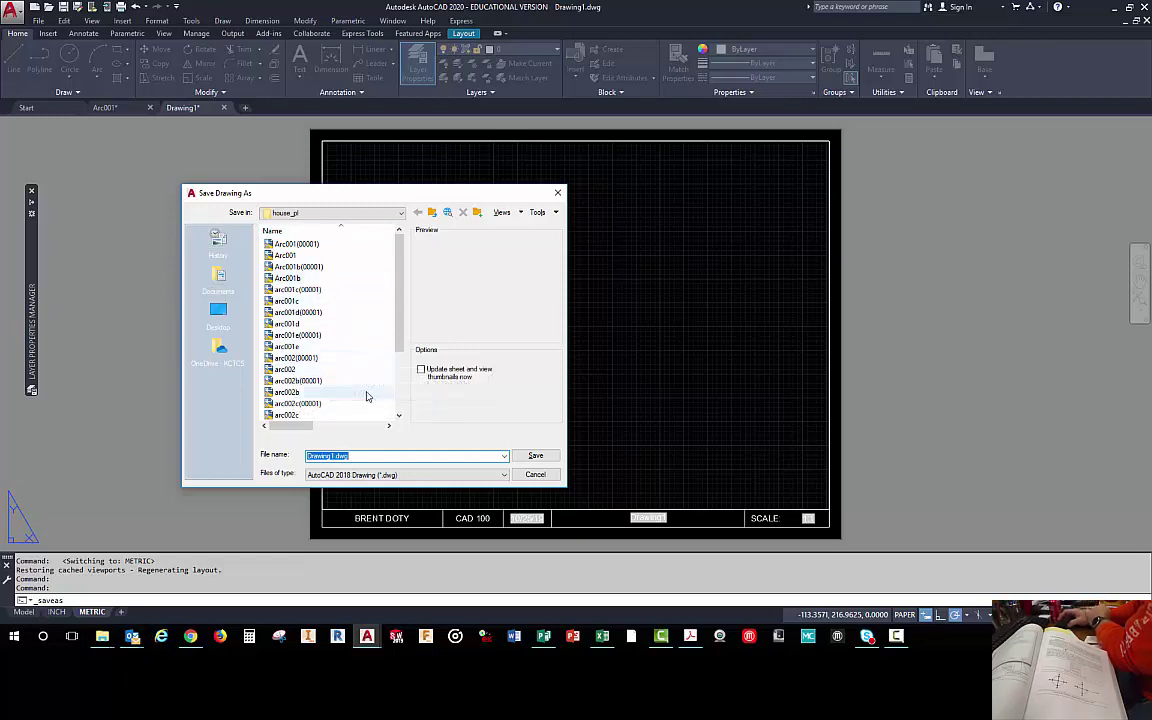
pyautogui.click(353, 476)
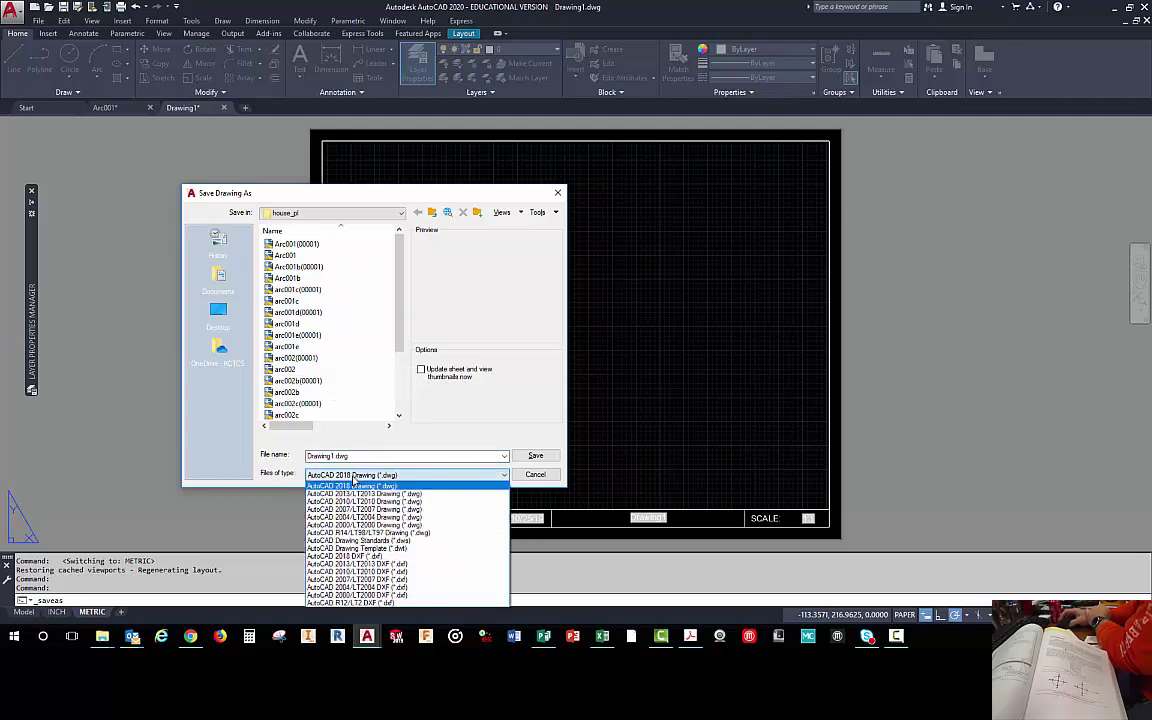
pyautogui.click(351, 549)
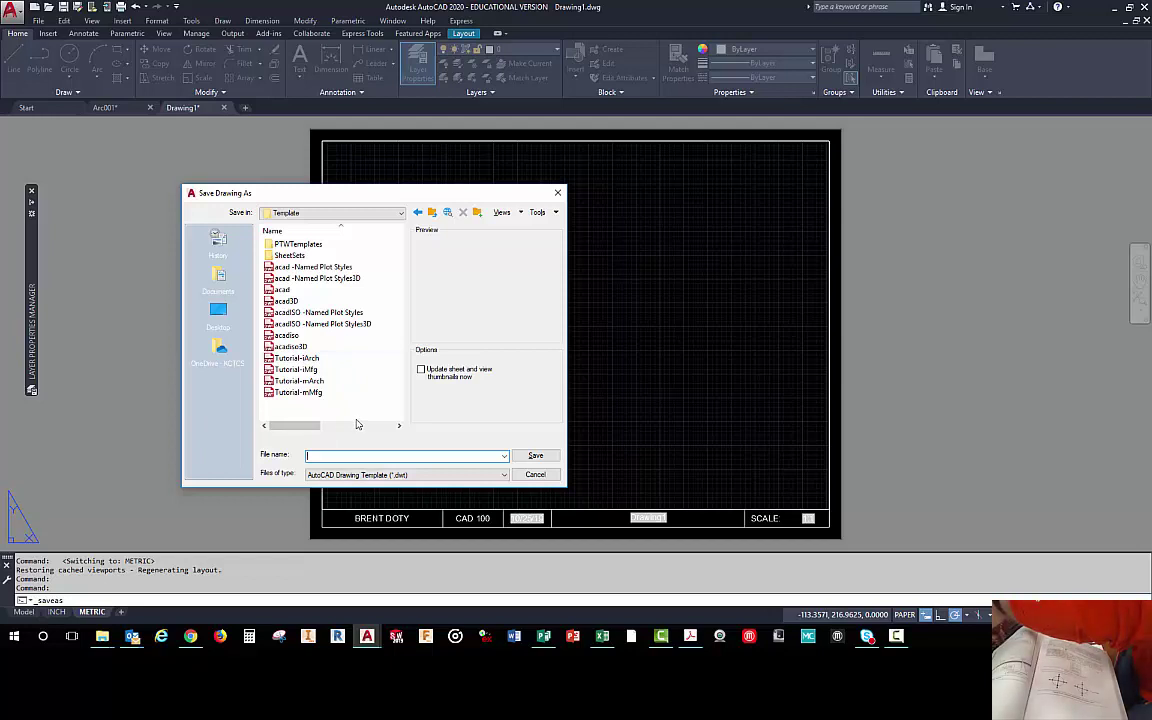
pyautogui.write('AA')
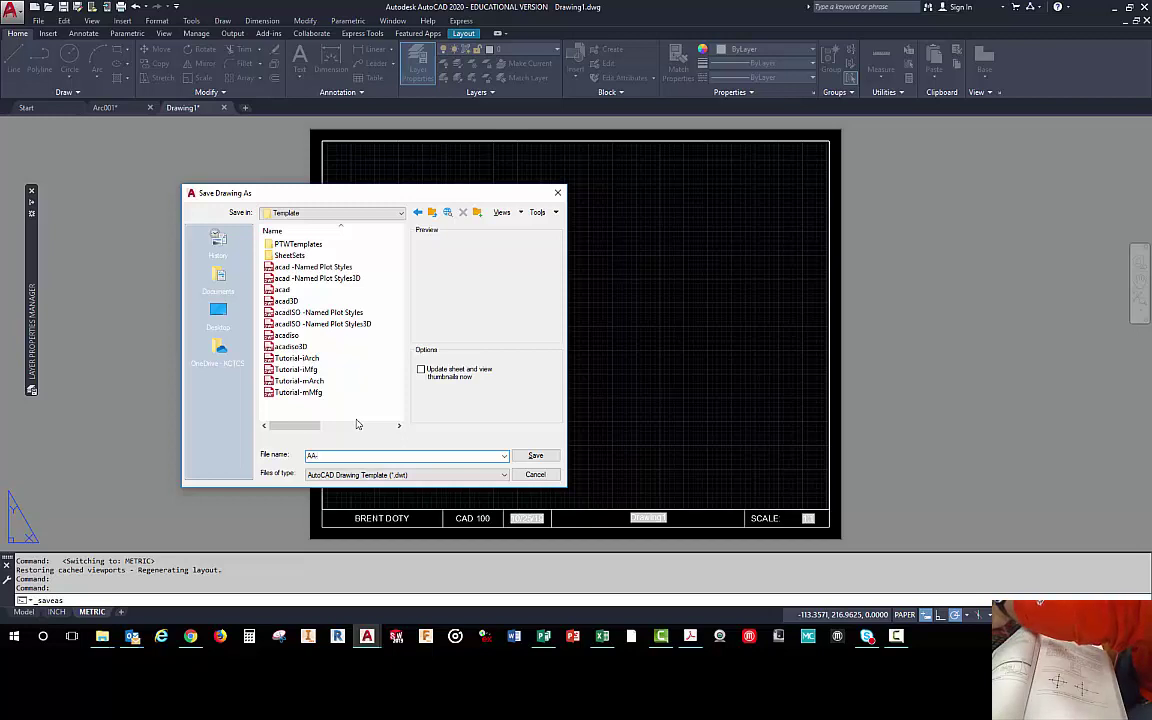
pyautogui.write('-BMD-')
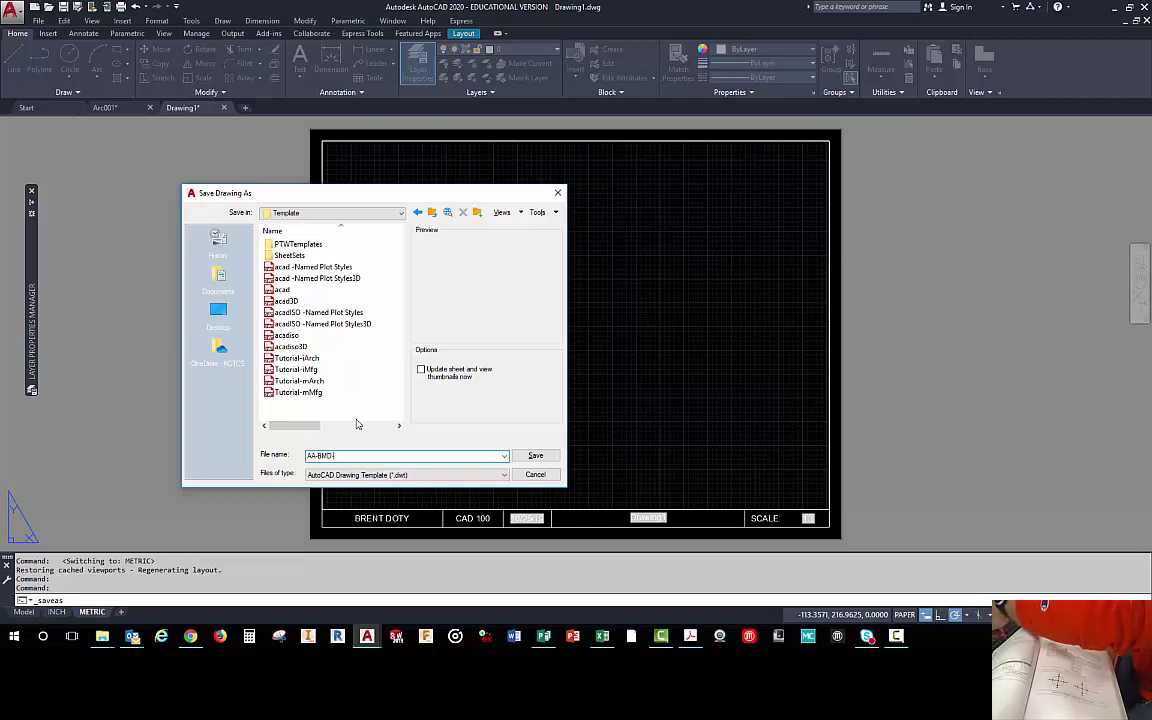
pyautogui.write('A')
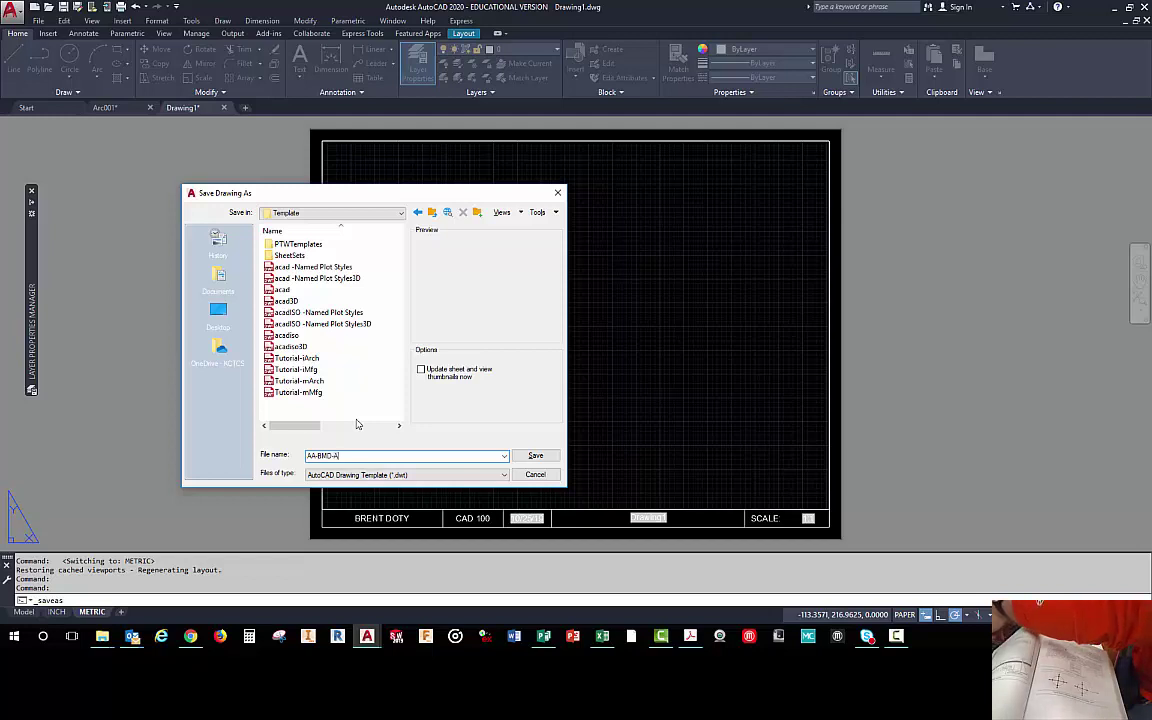
pyautogui.write('-T')
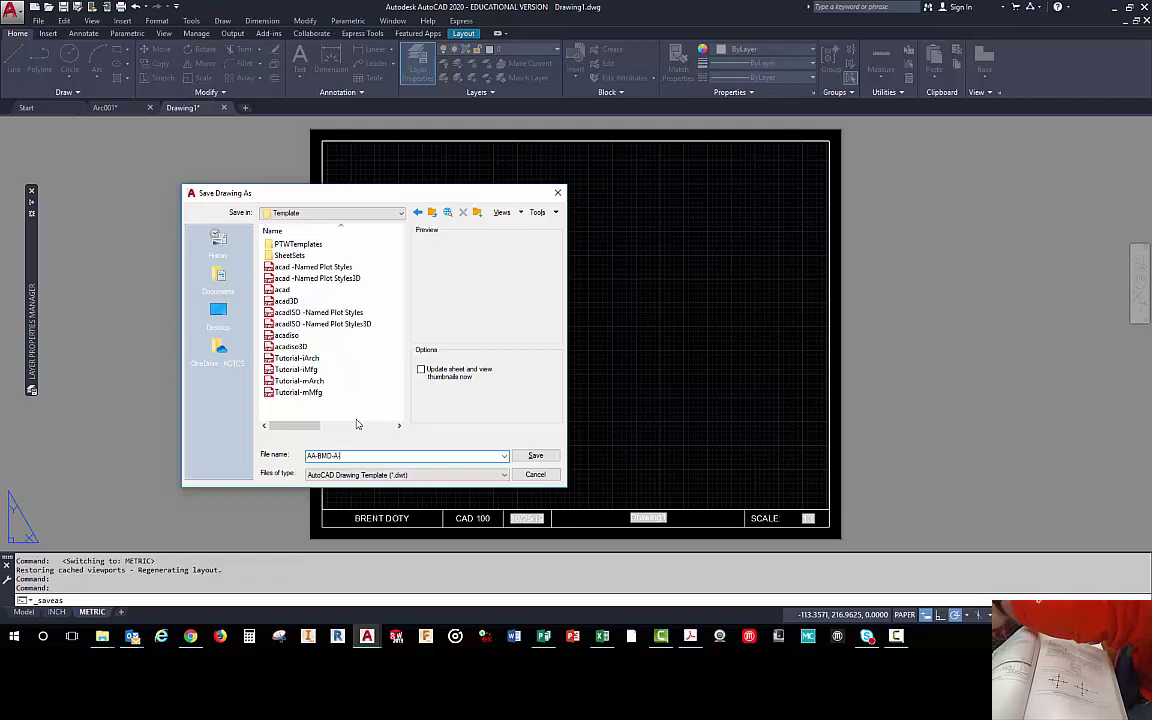
pyautogui.write('IZE')
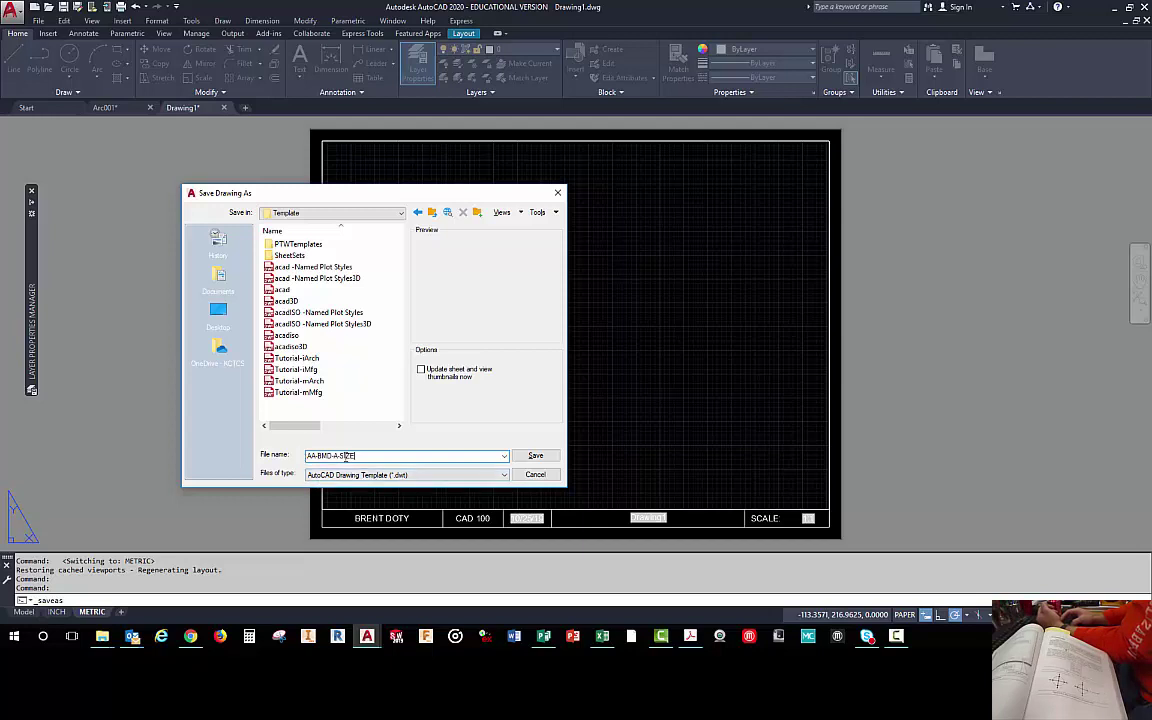
pyautogui.click(537, 457)
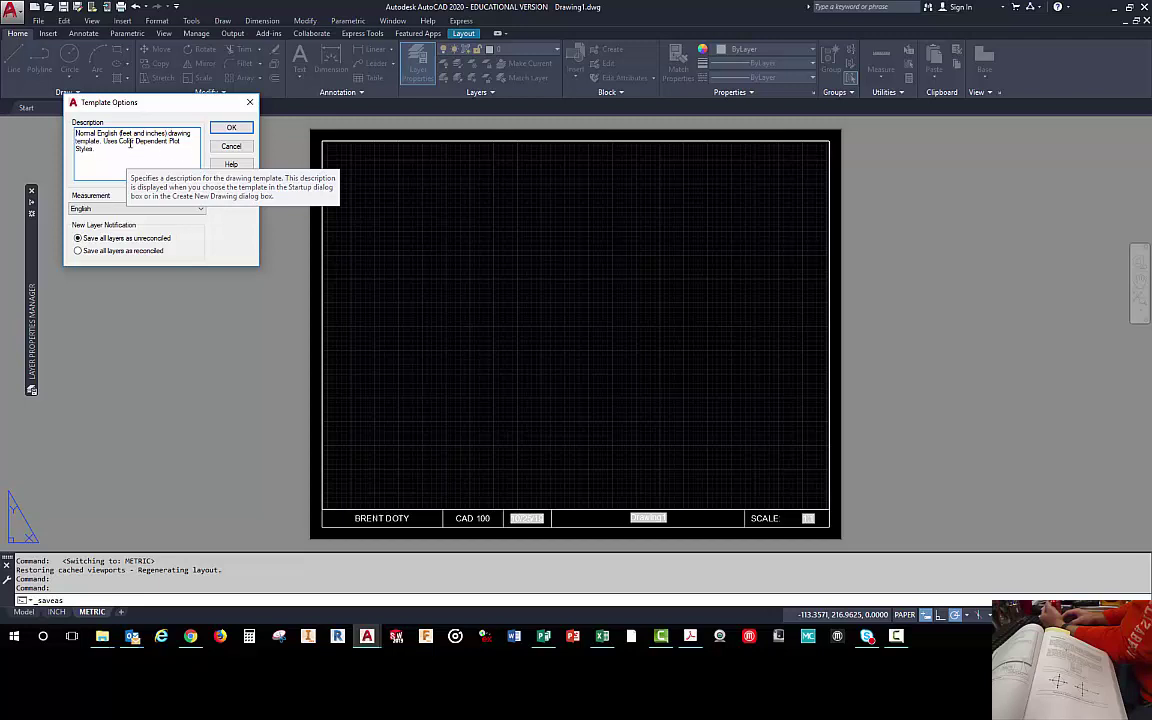
pyautogui.click(231, 129)
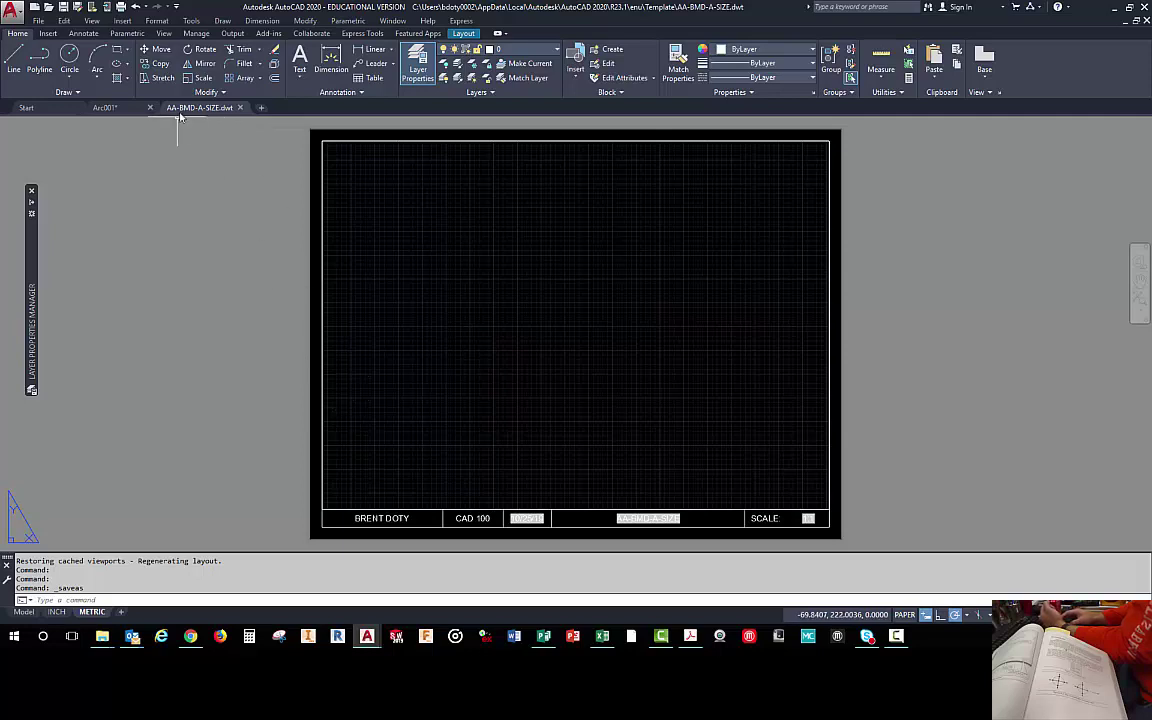
# - Save another copy of the AA-BMD-A-SIZE template in the KCTCS-FS-19-20-4194 folder under Documents with default template options, and dismiss the web and mobile notice
pyautogui.moveTo(195, 112)
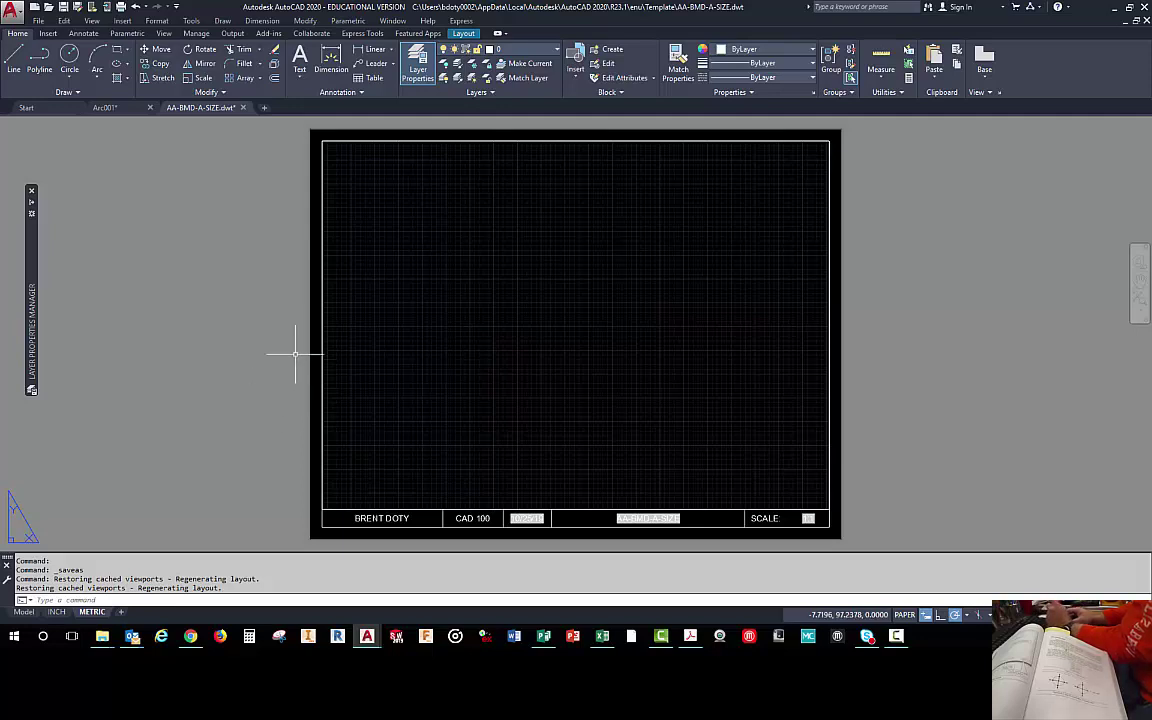
pyautogui.click(36, 20)
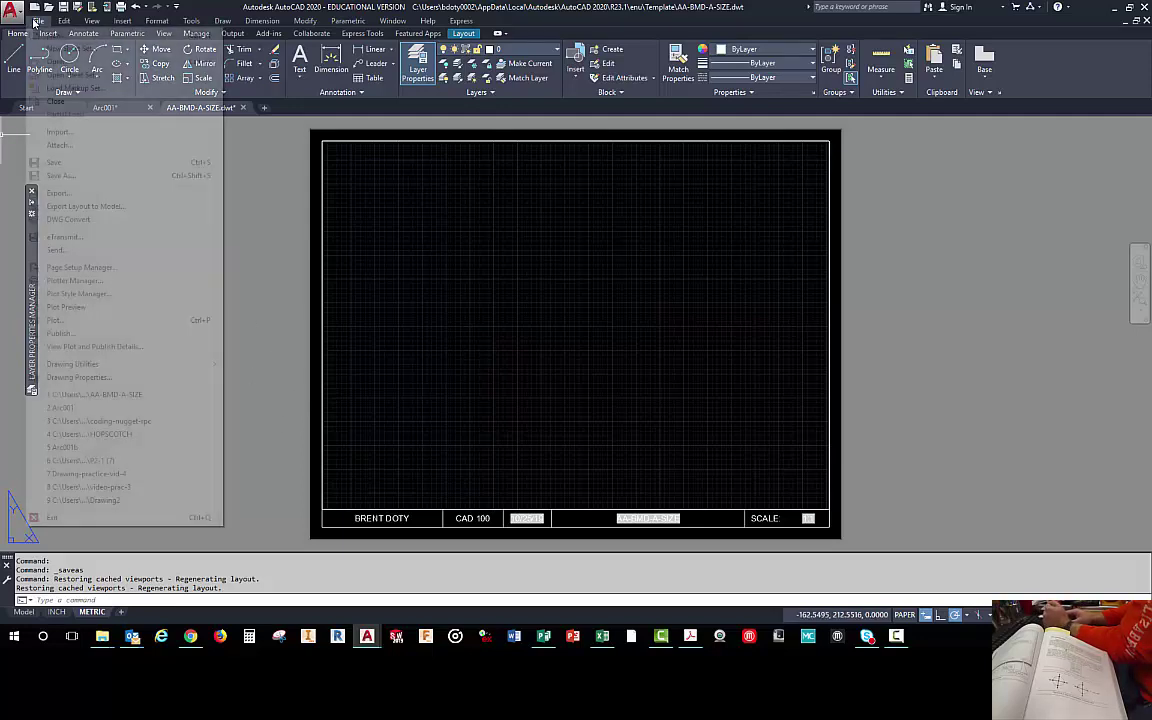
pyautogui.click(60, 175)
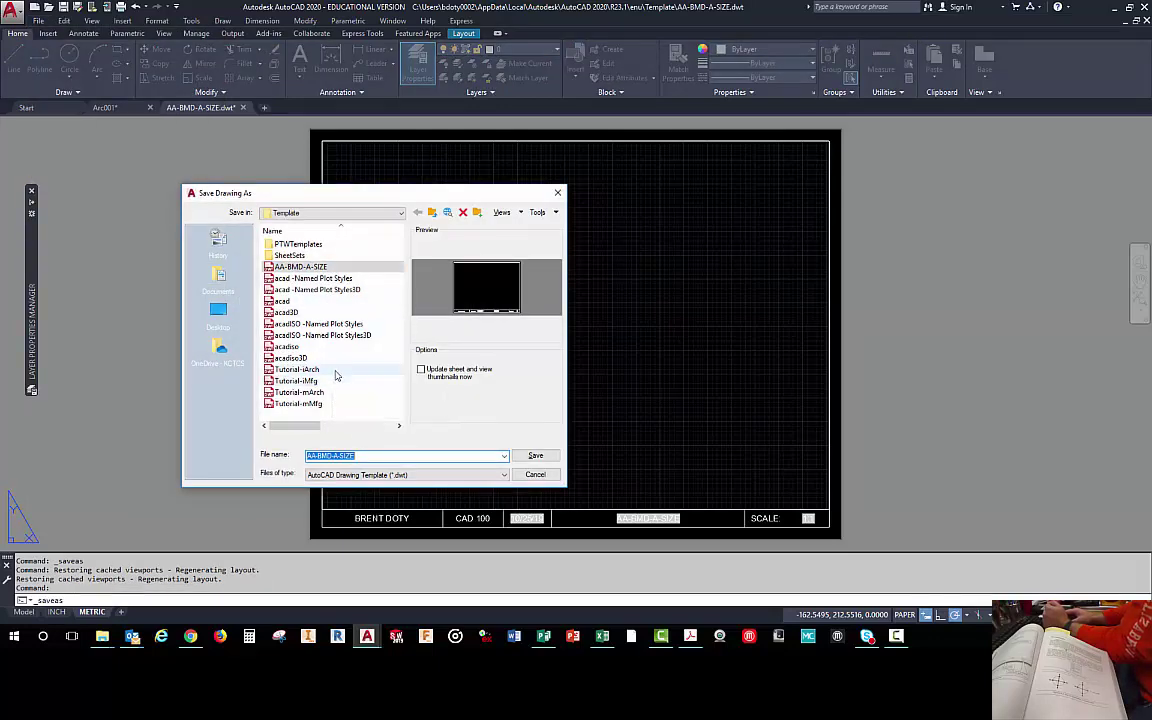
pyautogui.click(213, 352)
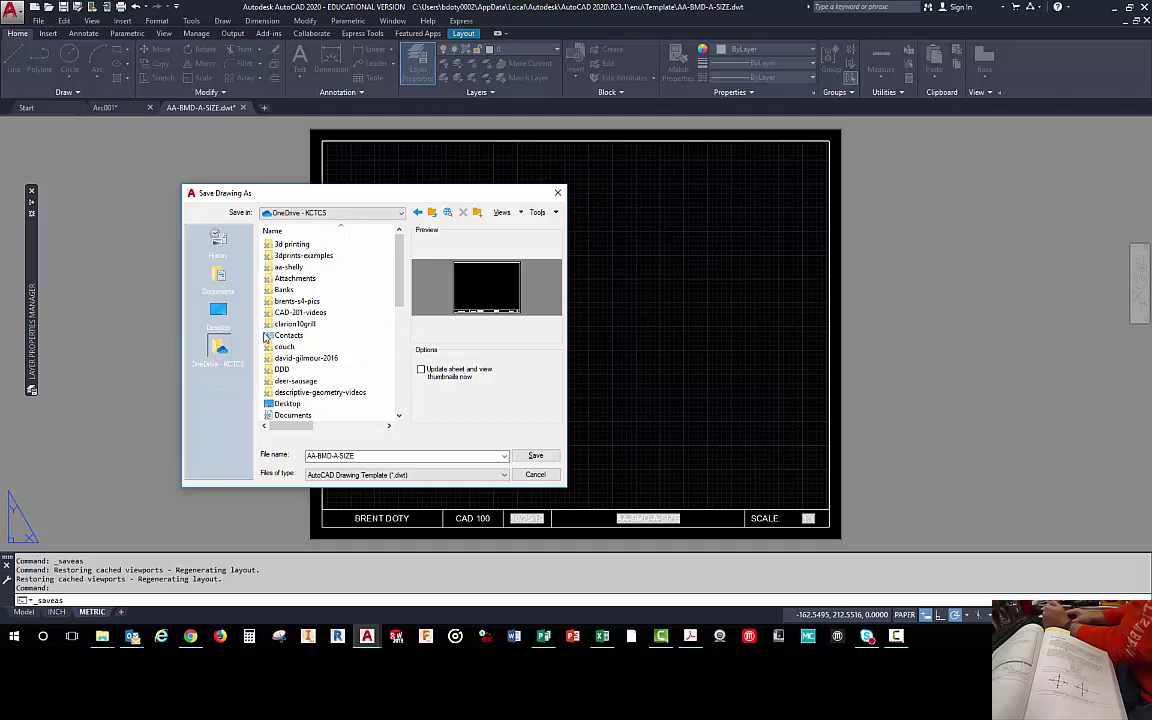
pyautogui.click(220, 277)
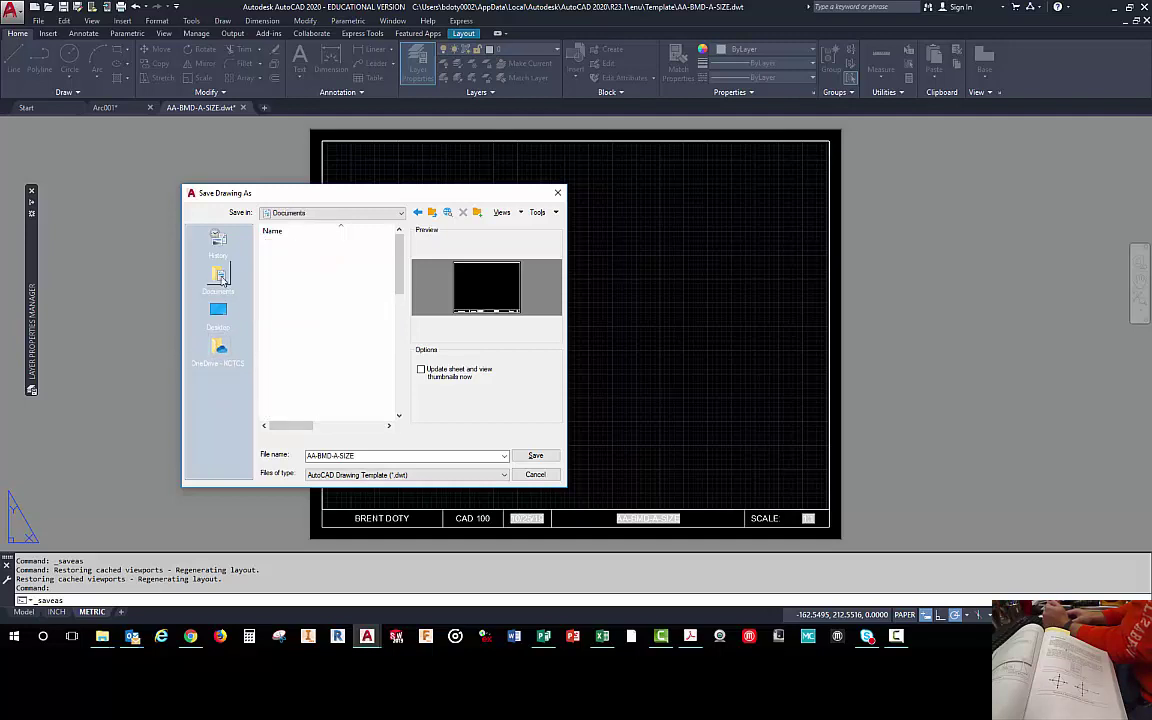
pyautogui.scroll(-3, 293, 357)
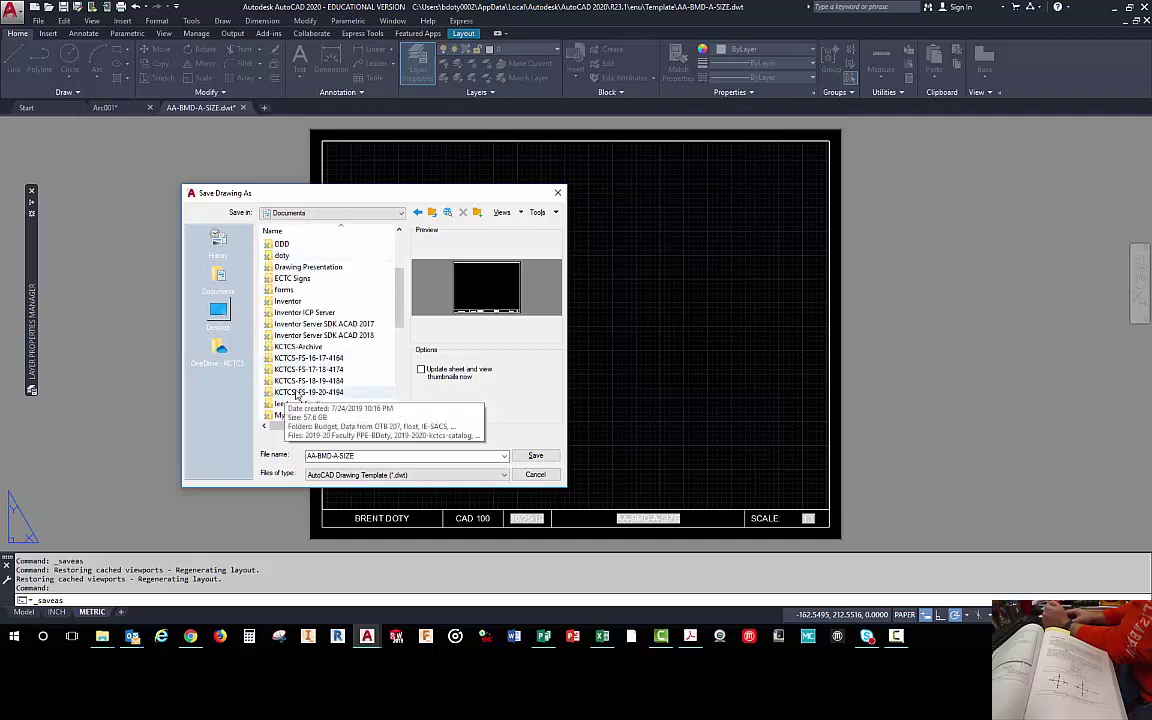
pyautogui.doubleClick(297, 393)
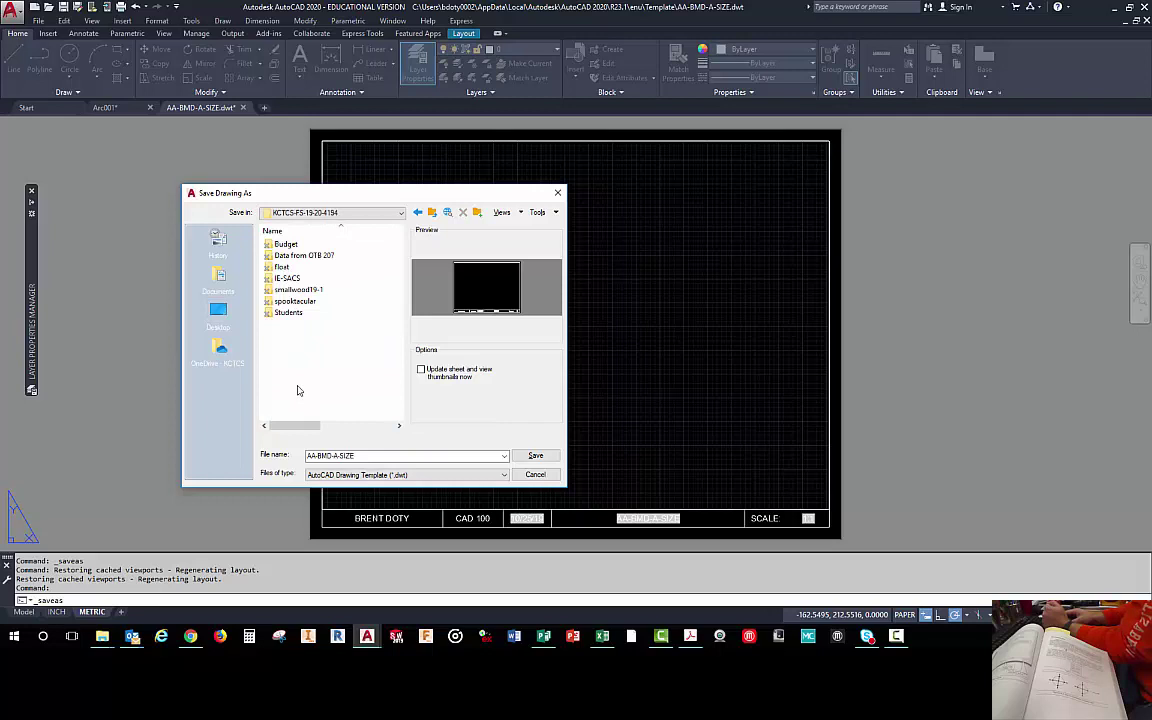
pyautogui.click(548, 460)
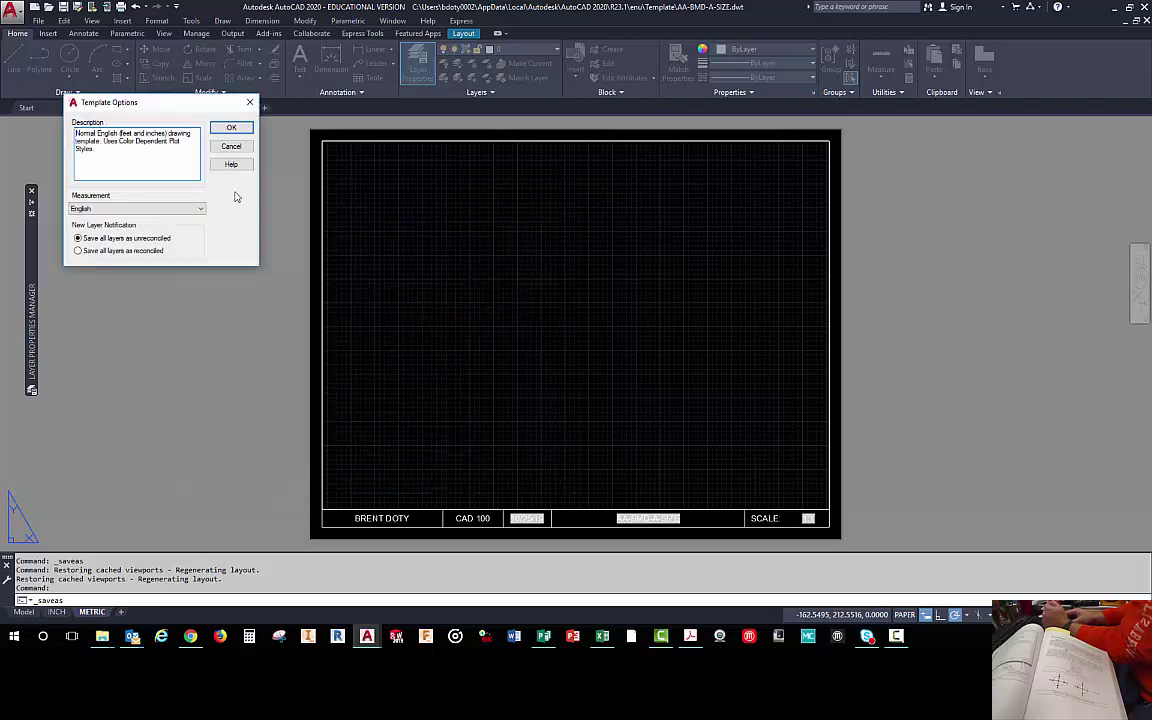
pyautogui.click(229, 126)
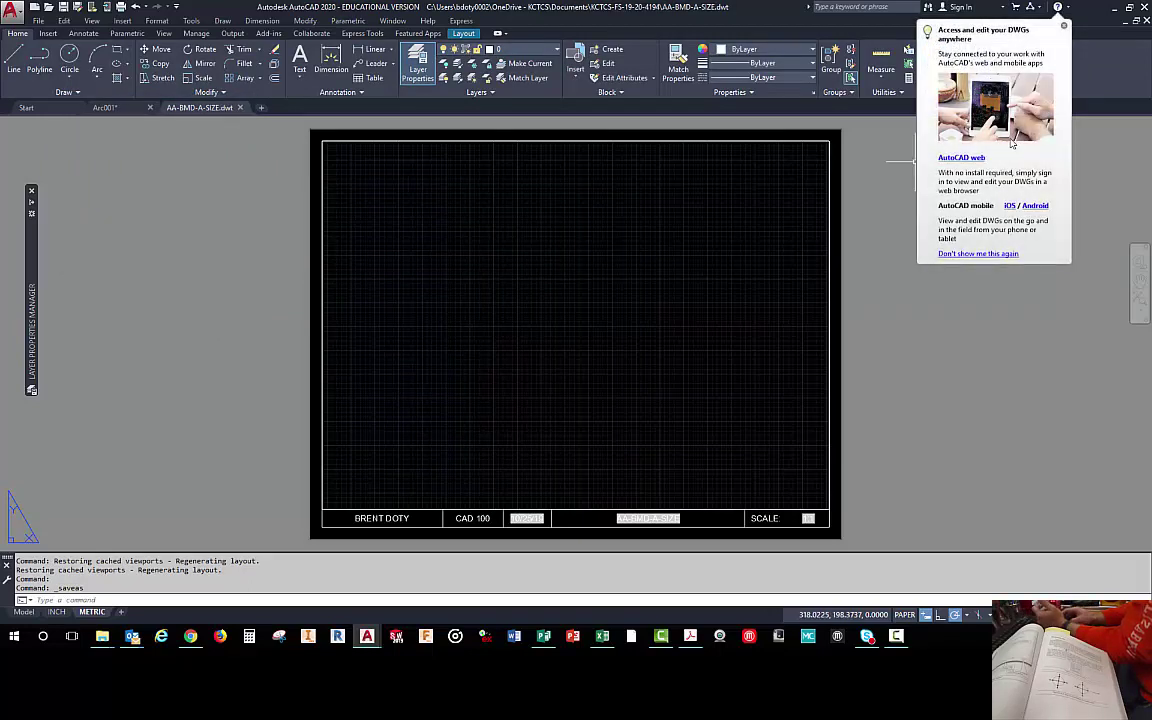
pyautogui.click(1065, 27)
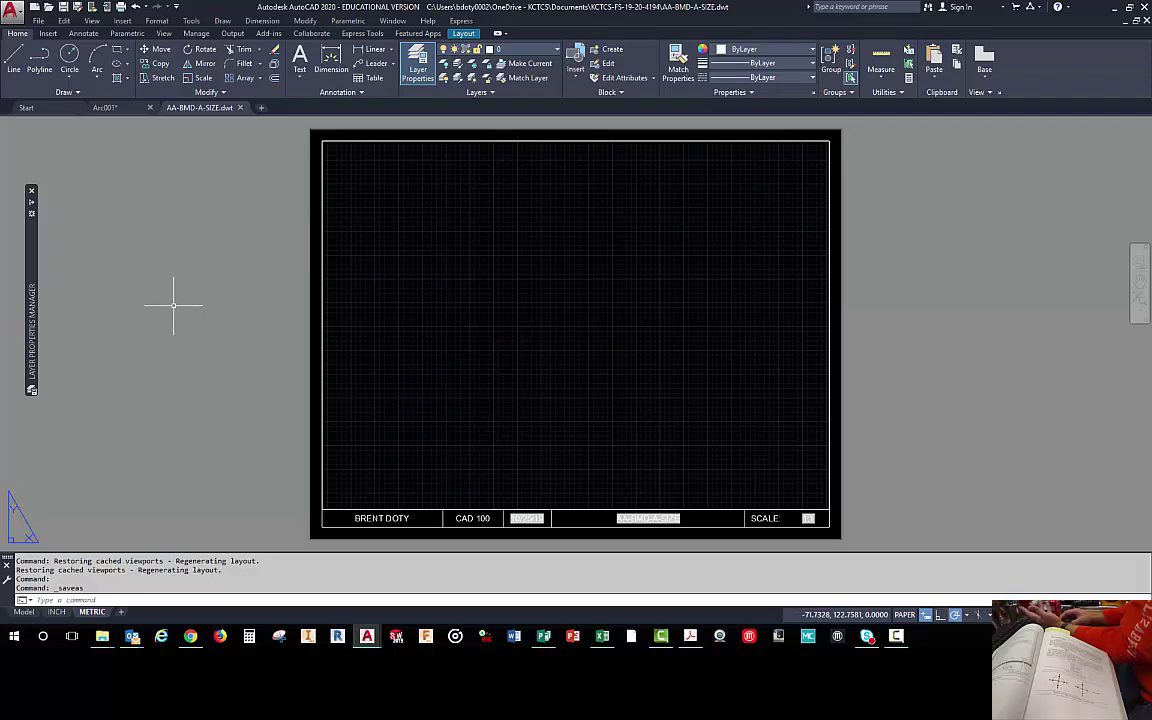
# - Close the template file and start a new drawing from the AA-BMD-A-SIZE.dwt template
pyautogui.click(241, 108)
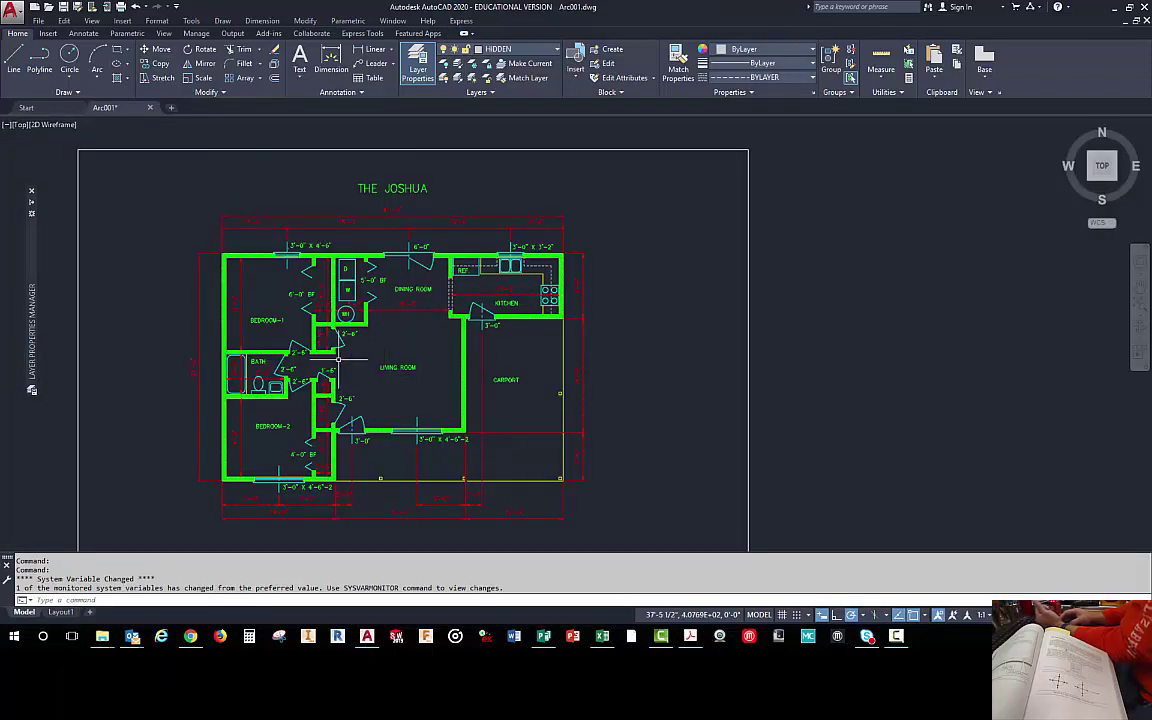
pyautogui.click(50, 110)
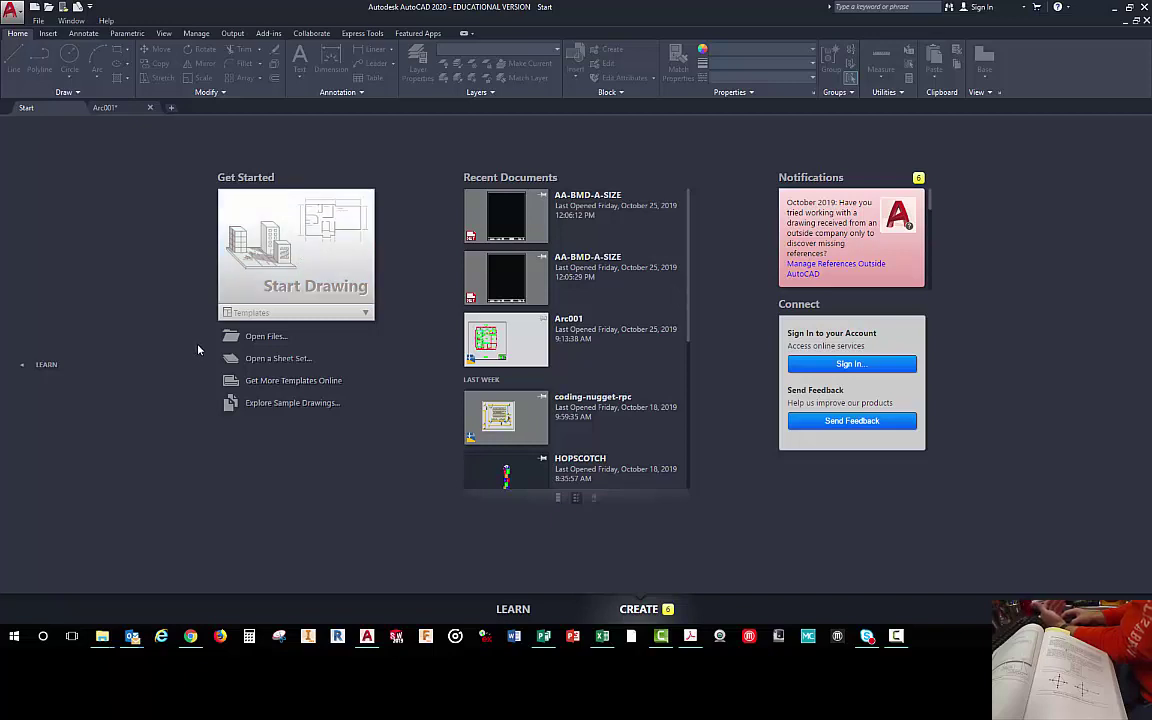
pyautogui.click(275, 316)
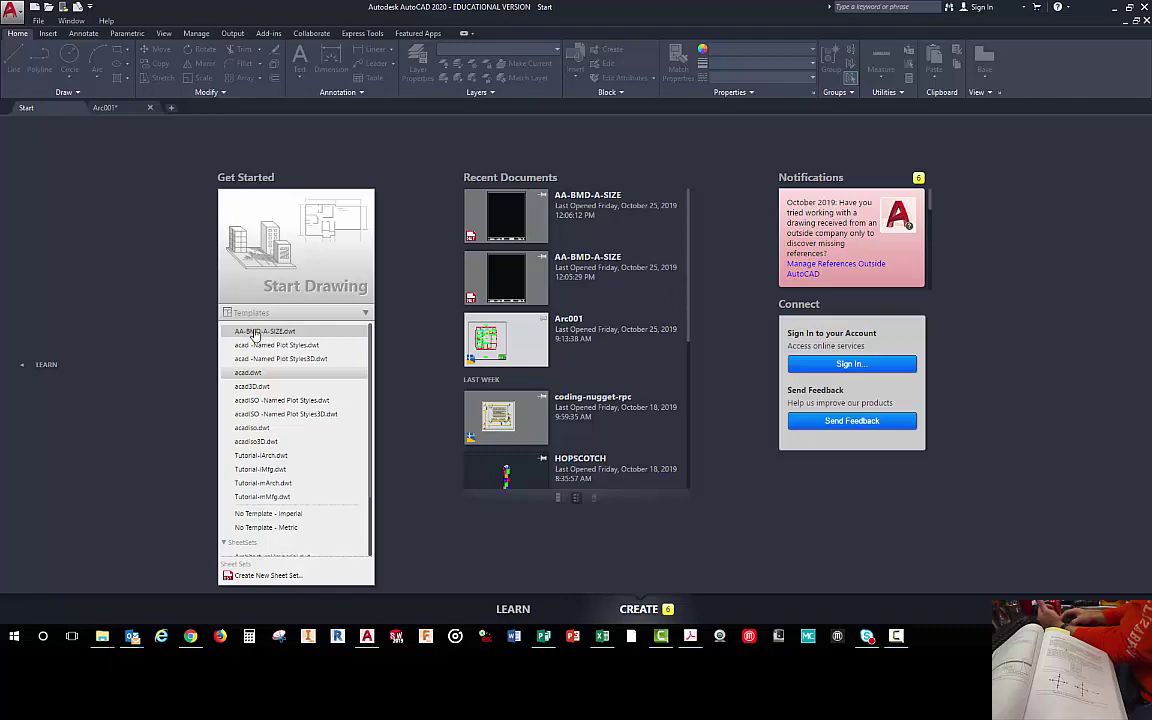
pyautogui.click(264, 331)
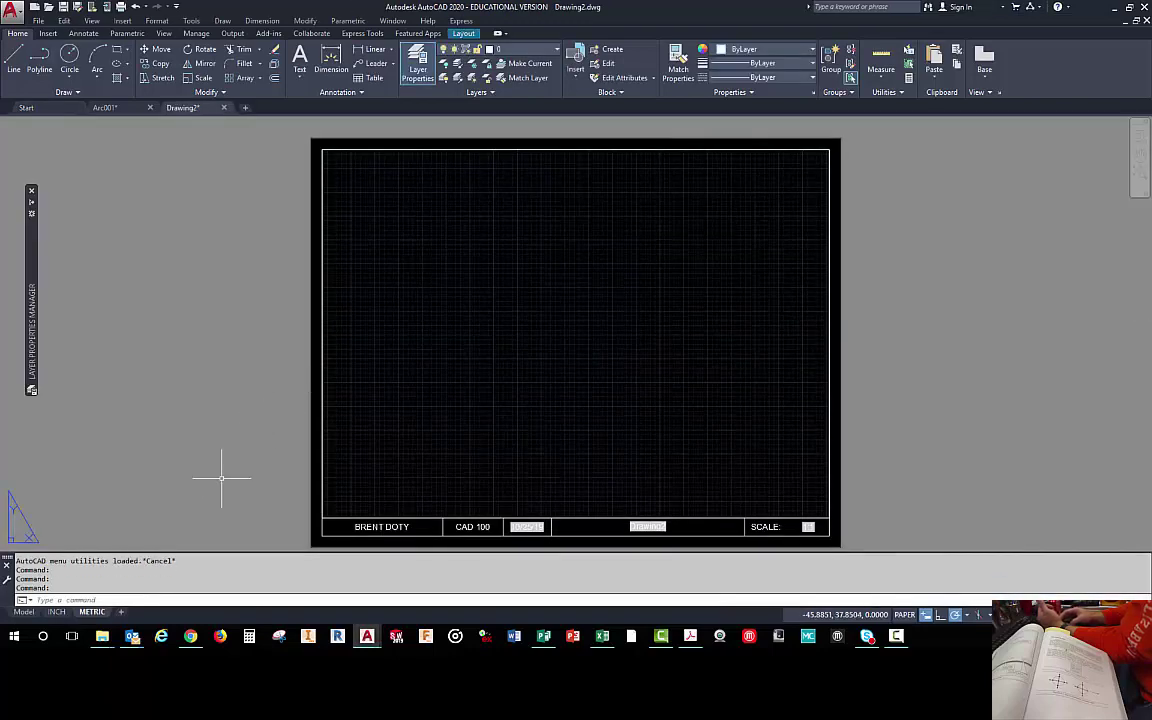
# - In model space, make OBJECT the current layer and draw a closed, irregular six-sided outline with the Line command
pyautogui.click(25, 613)
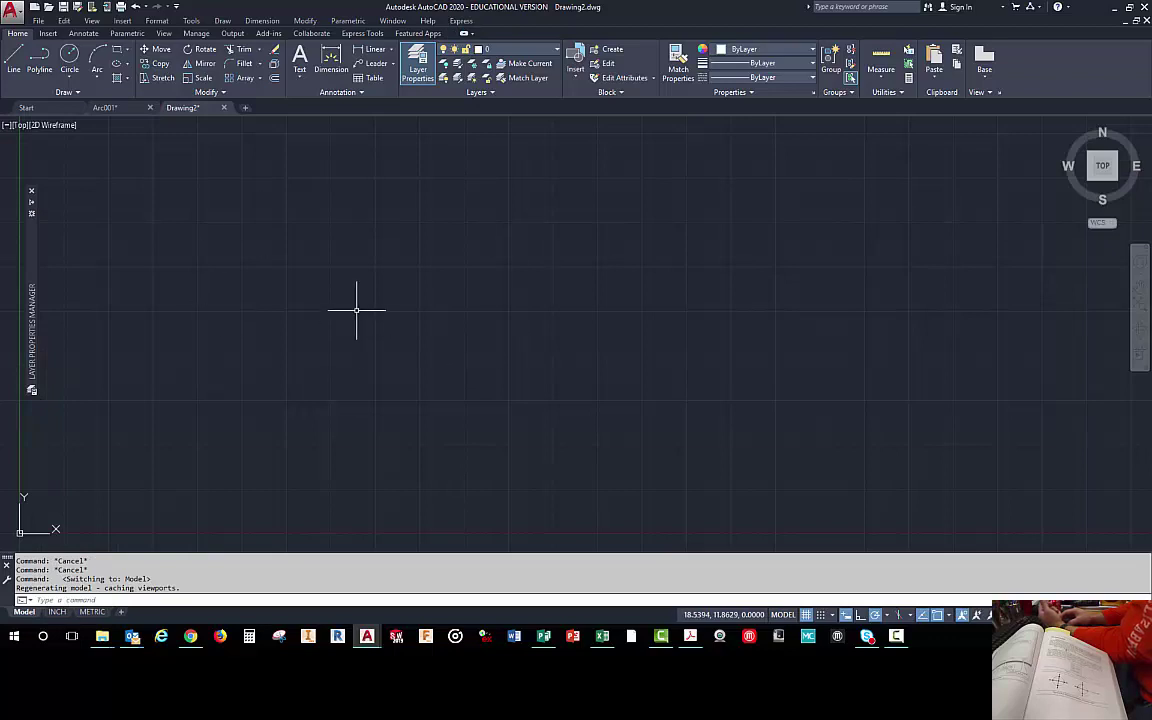
pyautogui.click(559, 50)
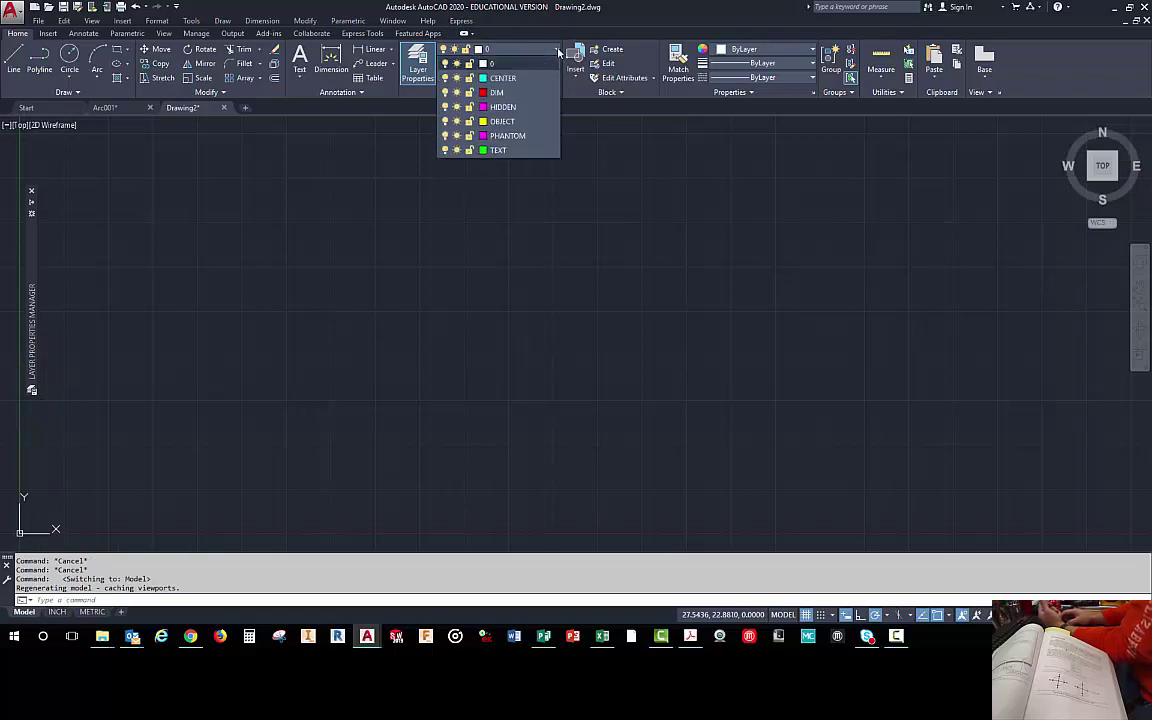
pyautogui.click(480, 112)
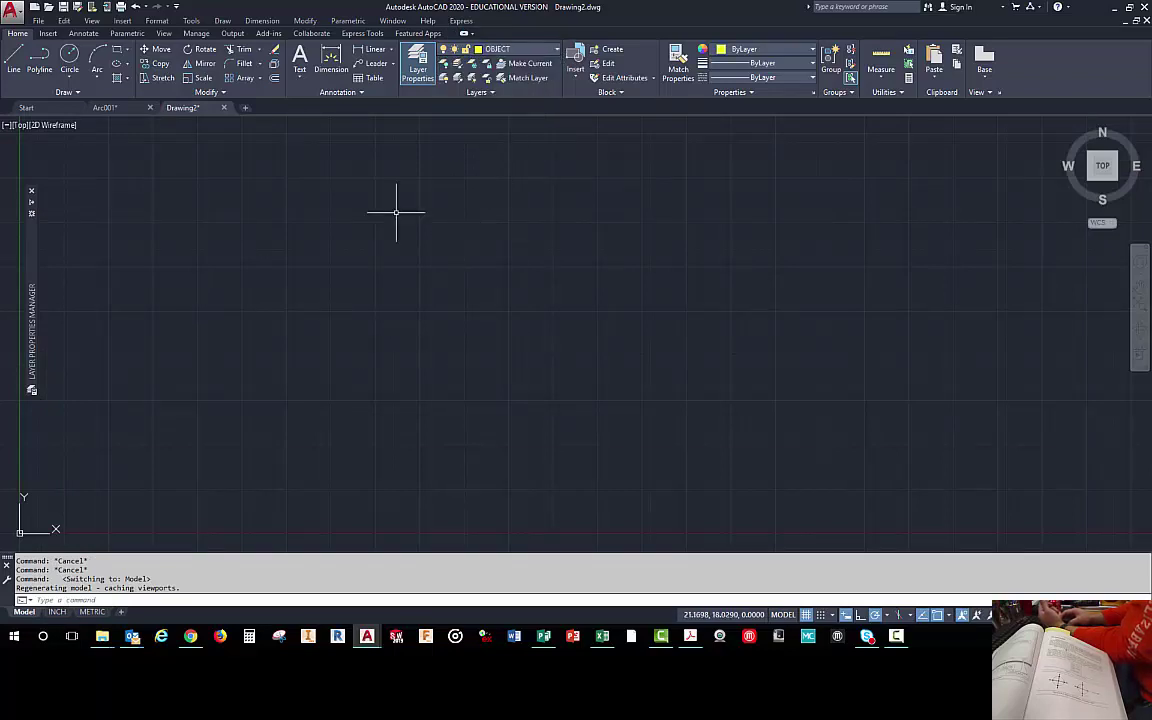
pyautogui.click(14, 62)
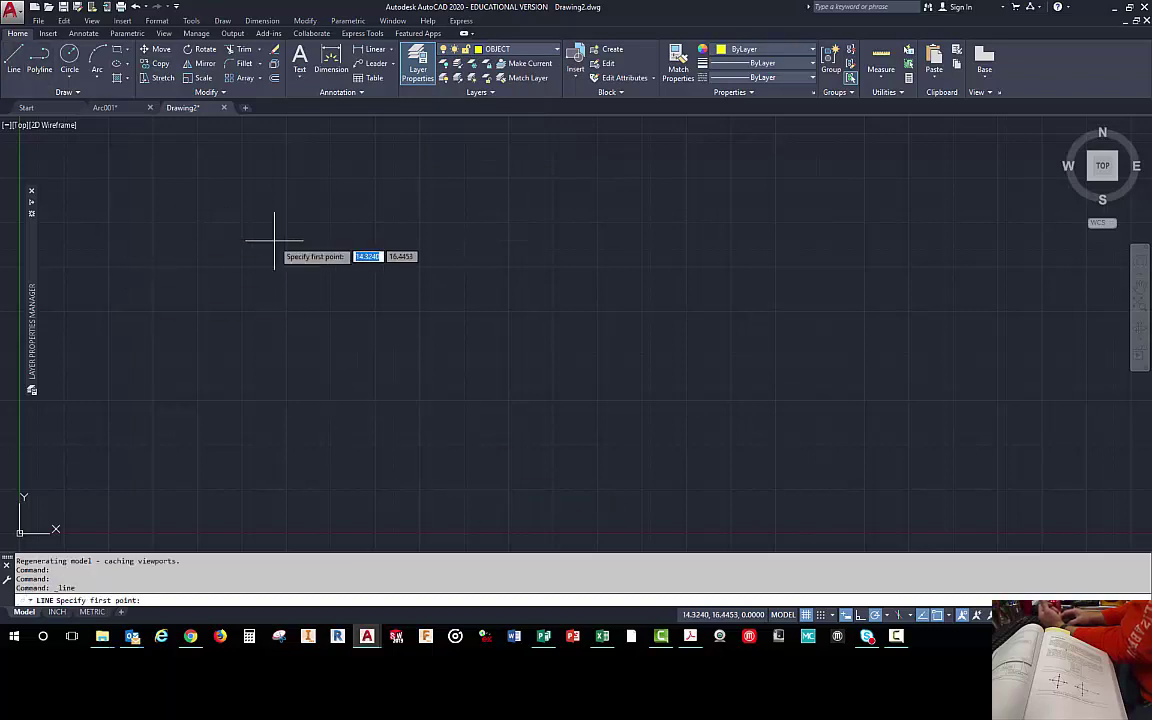
pyautogui.click(227, 243)
pyautogui.click(291, 434)
pyautogui.click(528, 434)
pyautogui.click(612, 321)
pyautogui.click(627, 307)
pyautogui.click(510, 241)
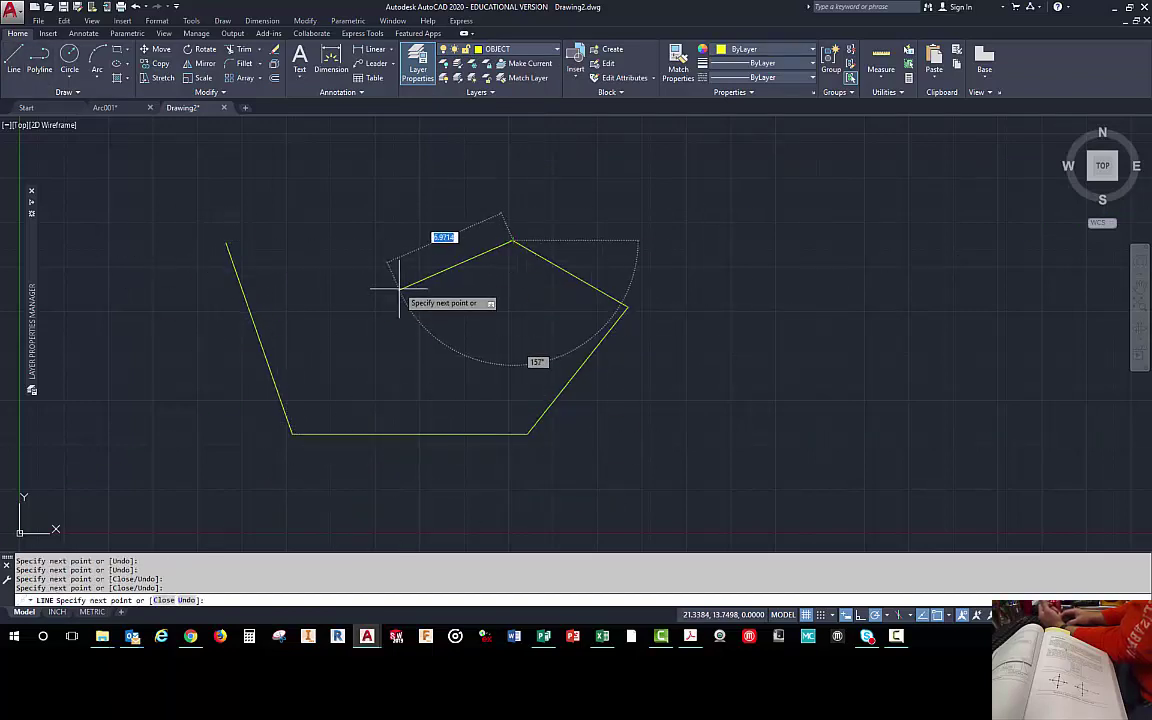
pyautogui.click(365, 254)
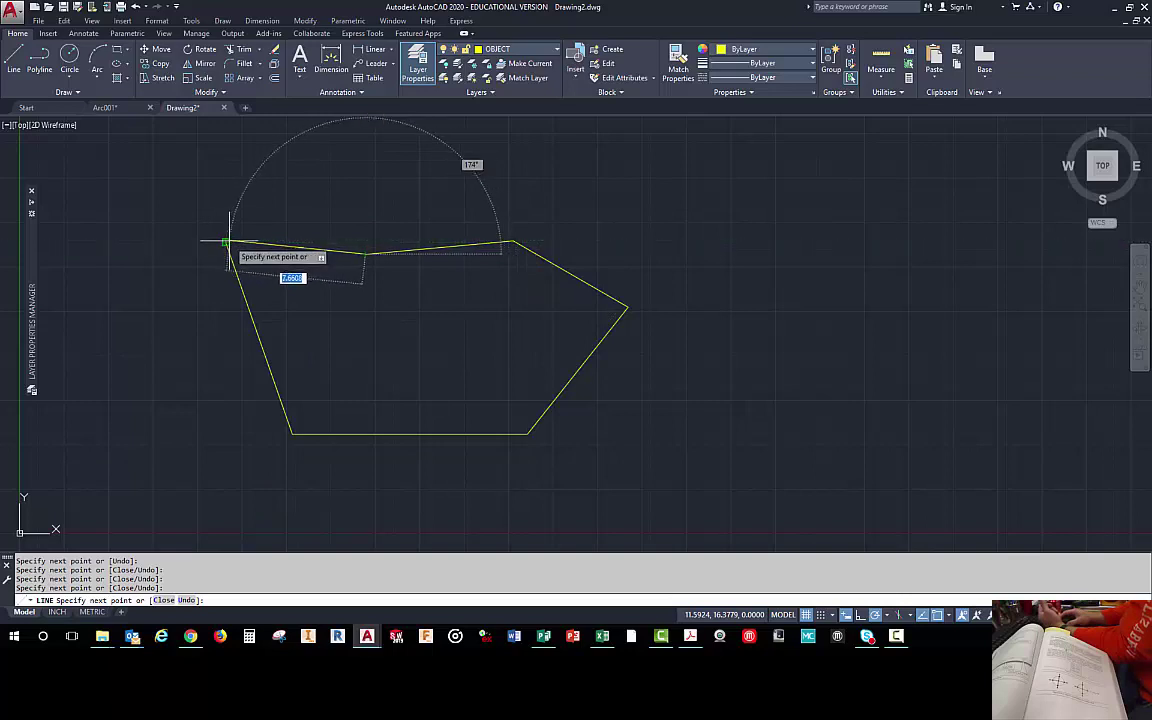
pyautogui.click(227, 243)
pyautogui.rightClick(368, 307)
pyautogui.click(401, 316)
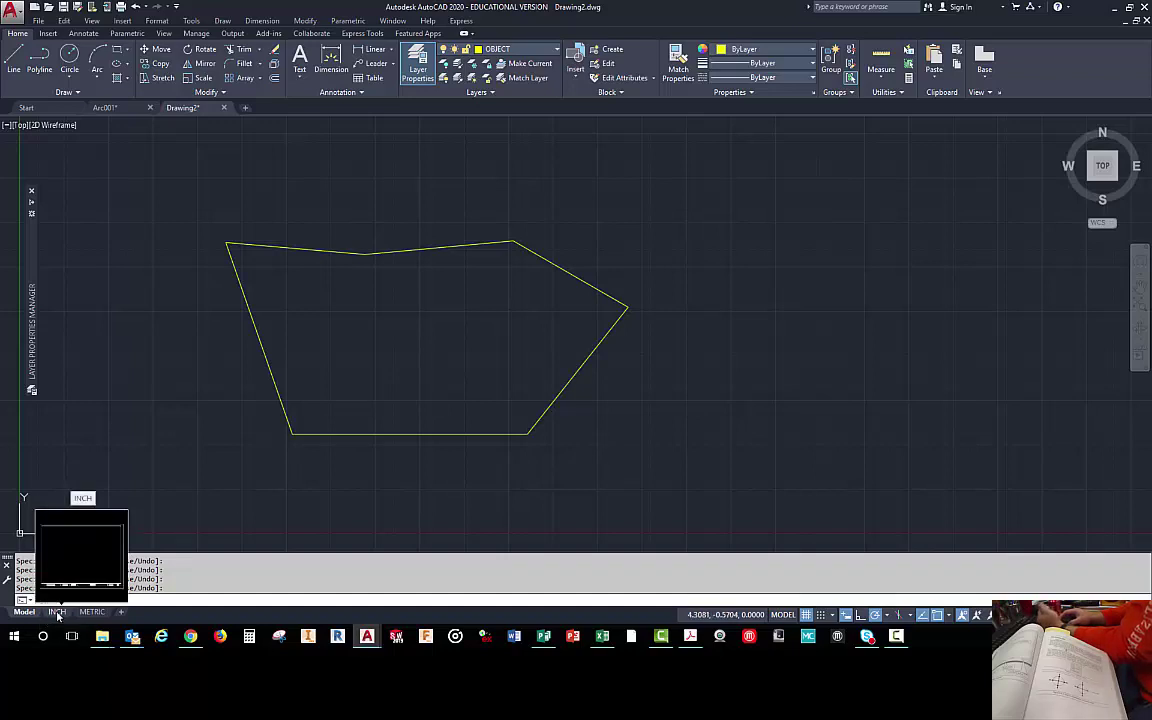
# - Activate the viewport on the INCH layout and fit the whole outline inside it with Zoom All and Zoom Extents
pyautogui.click(57, 612)
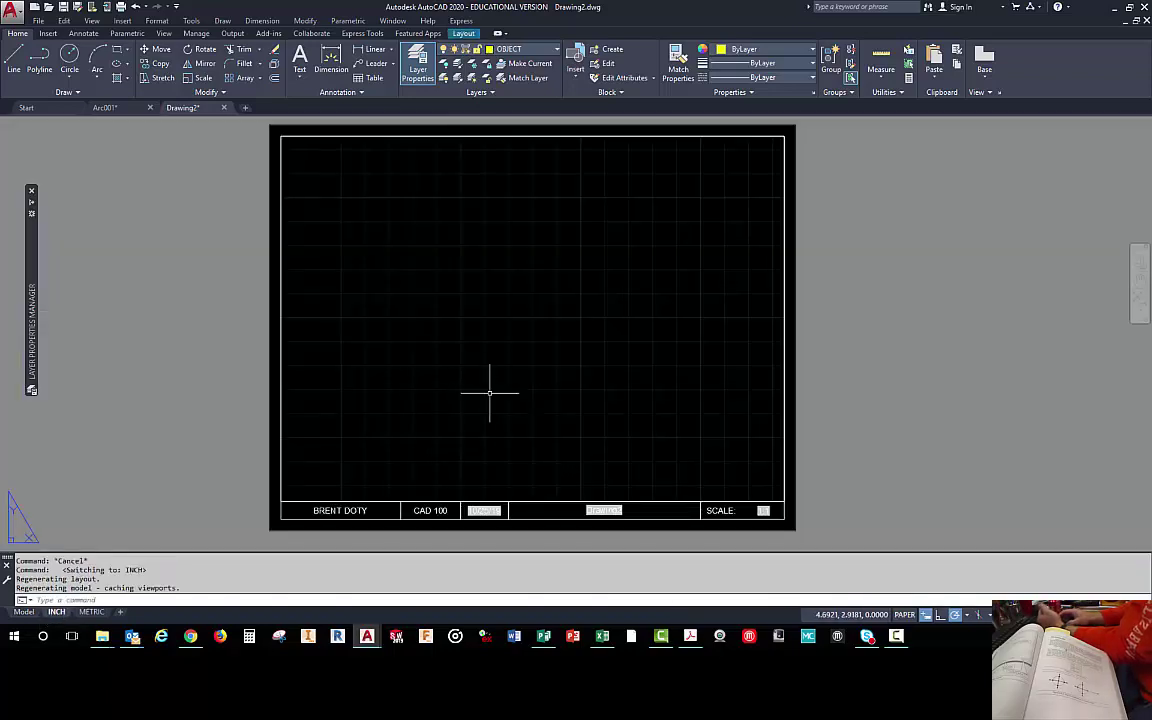
pyautogui.doubleClick(533, 335)
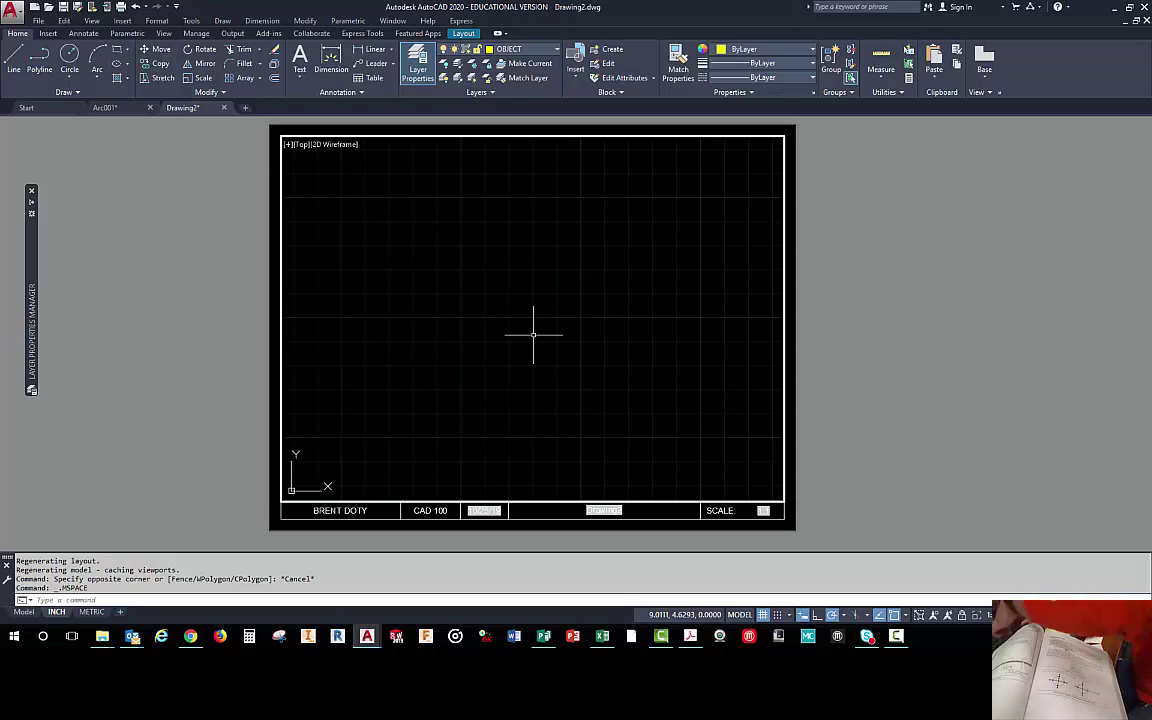
pyautogui.write('z')
pyautogui.press('Return')
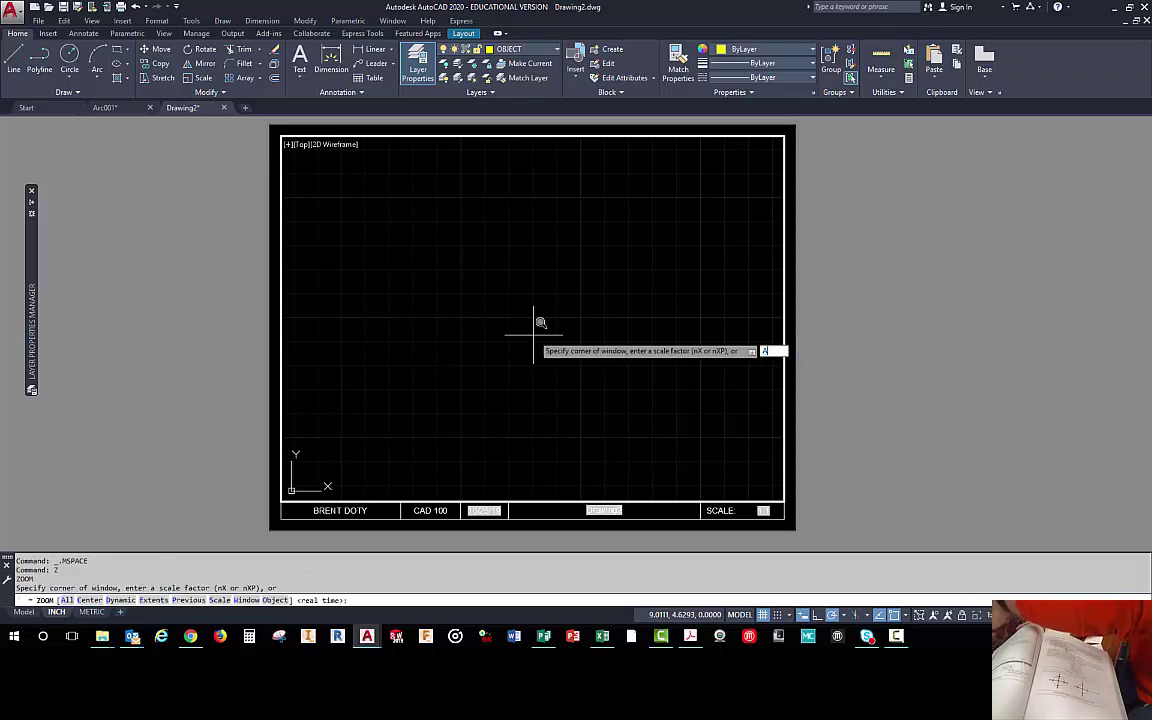
pyautogui.press('Return')
pyautogui.write('a')
pyautogui.press('Return')
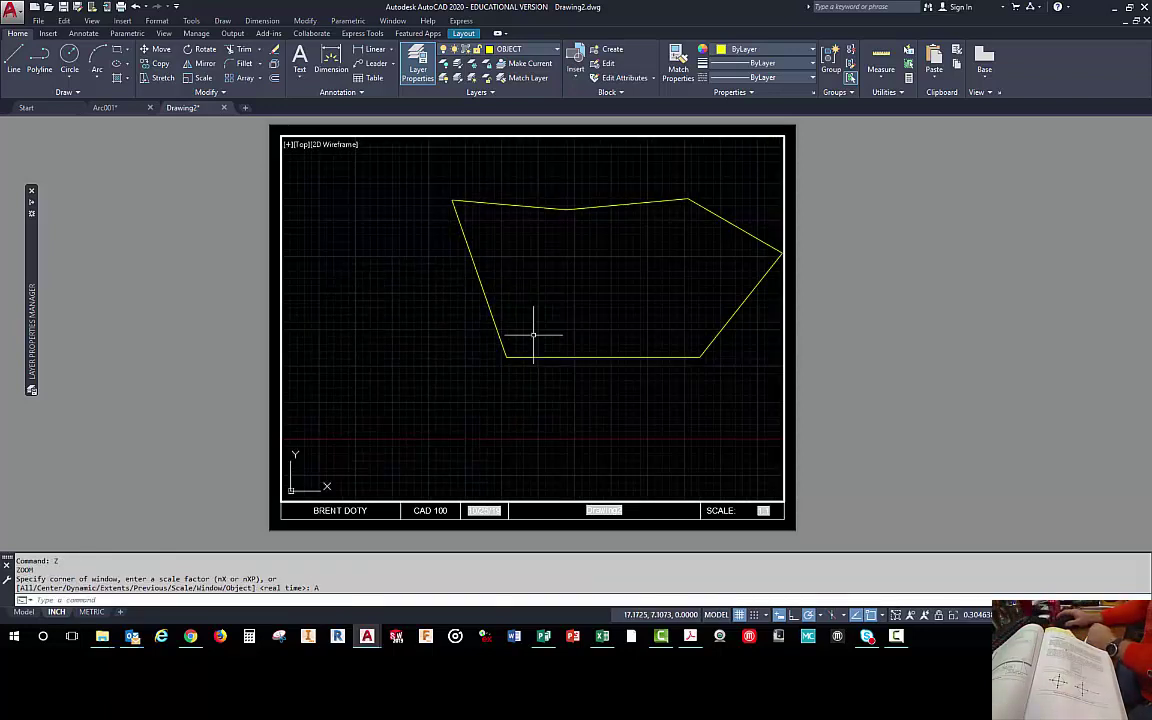
pyautogui.moveTo(651, 273); pyautogui.dragTo(571, 315, button='middle')
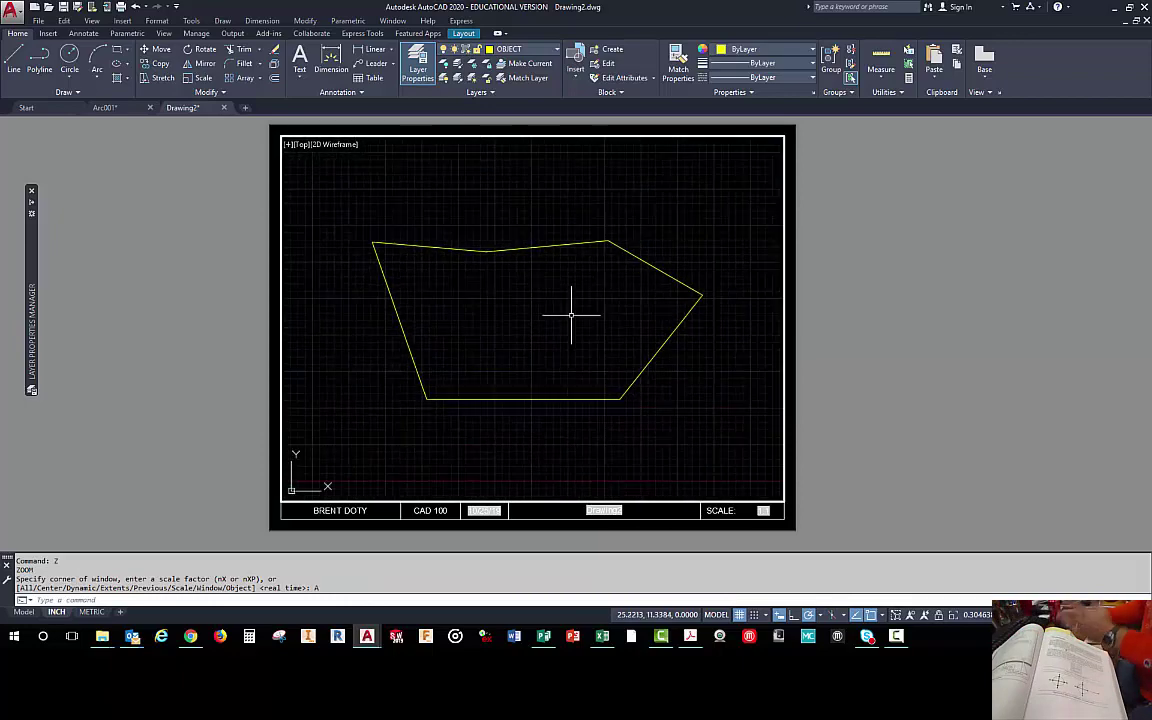
pyautogui.middleClick(572, 315)
pyautogui.middleClick(572, 315)
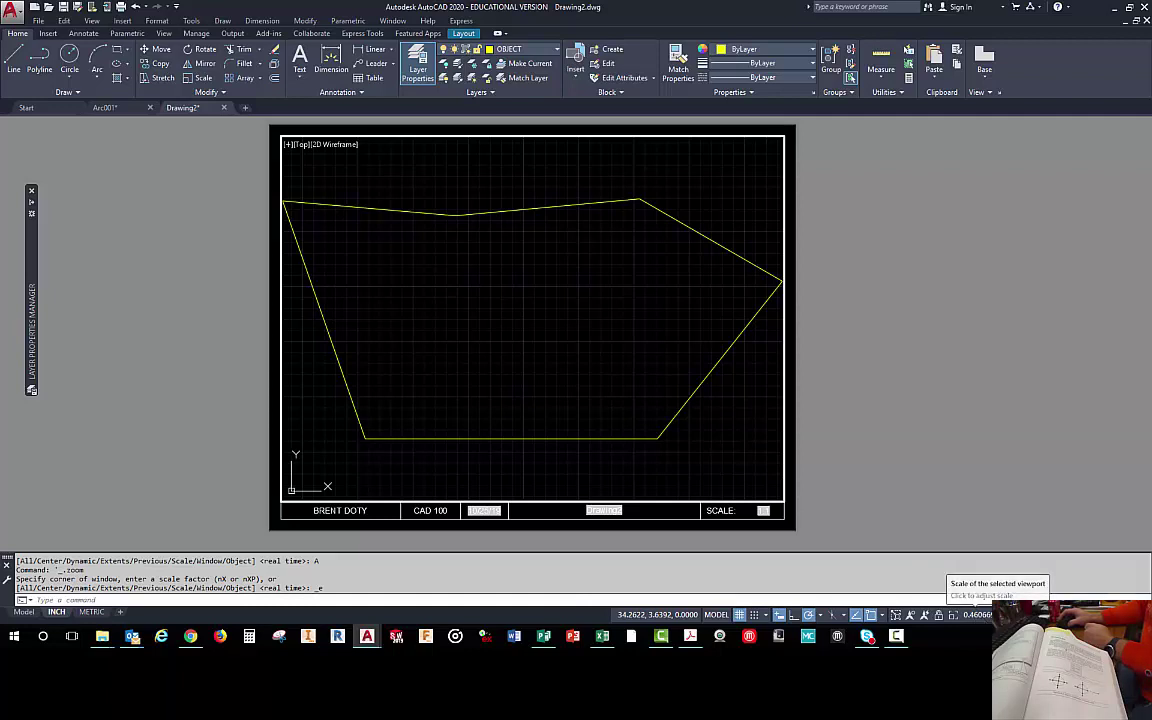
# - Try viewport scales of 1:1 and 1:2, settle on 1:4, and centre the outline in the viewport
pyautogui.click(979, 616)
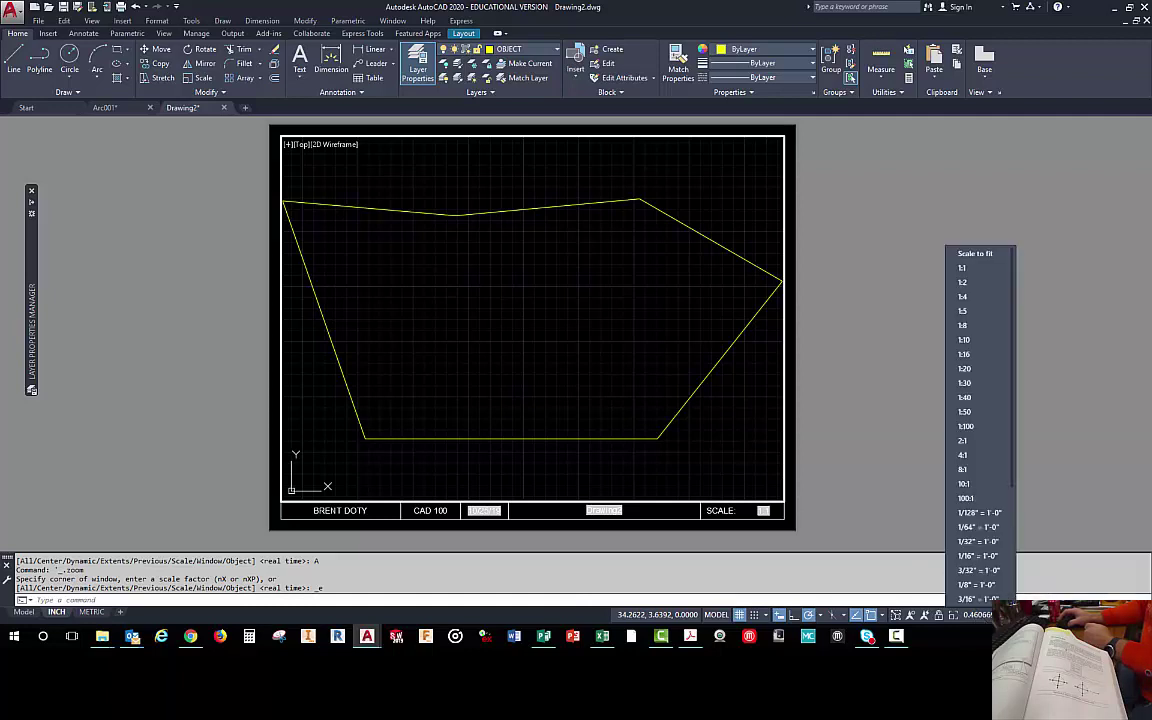
pyautogui.click(985, 273)
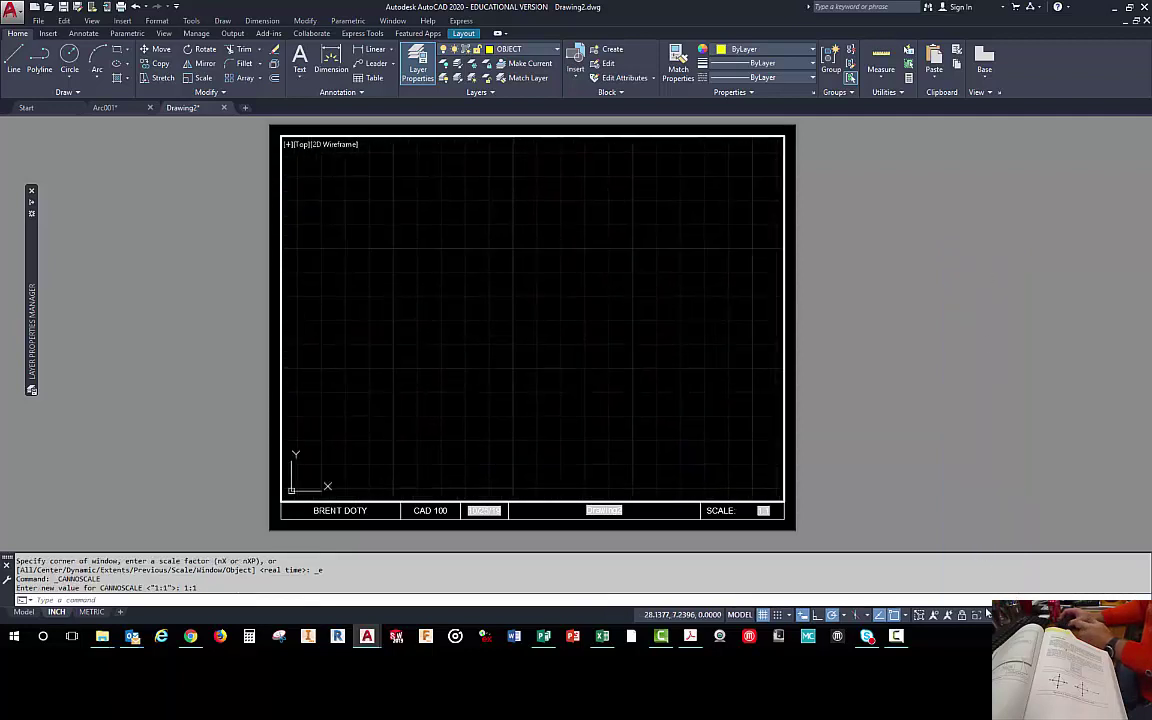
pyautogui.click(998, 615)
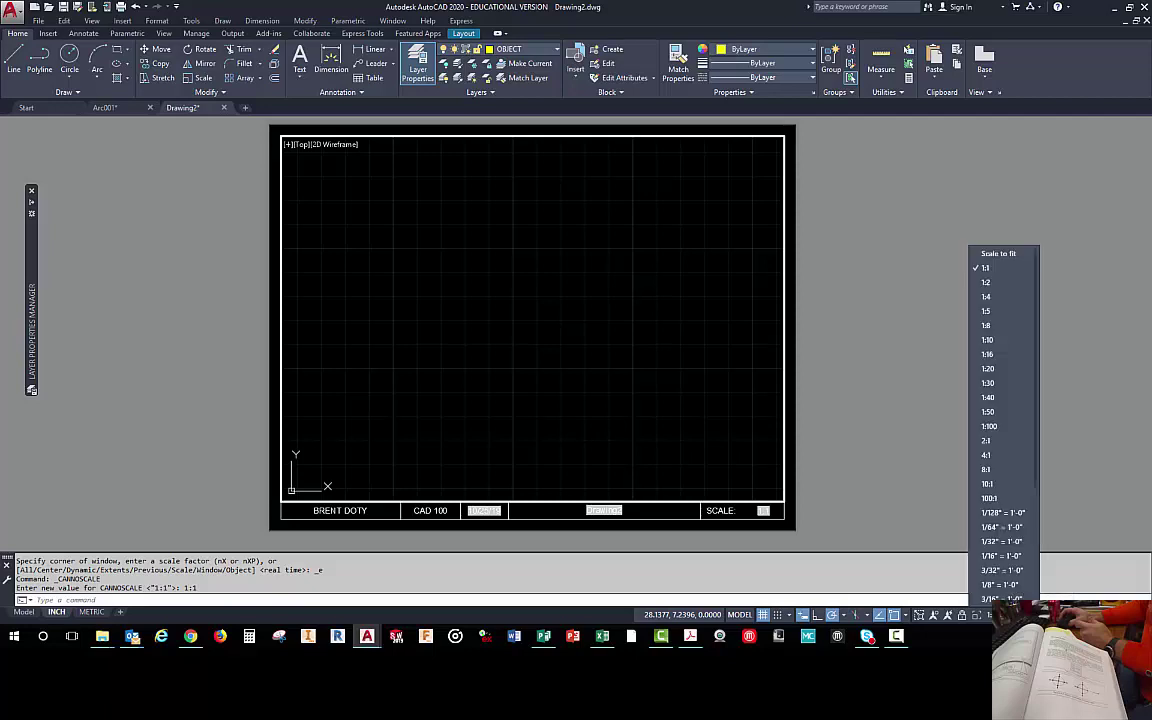
pyautogui.click(985, 286)
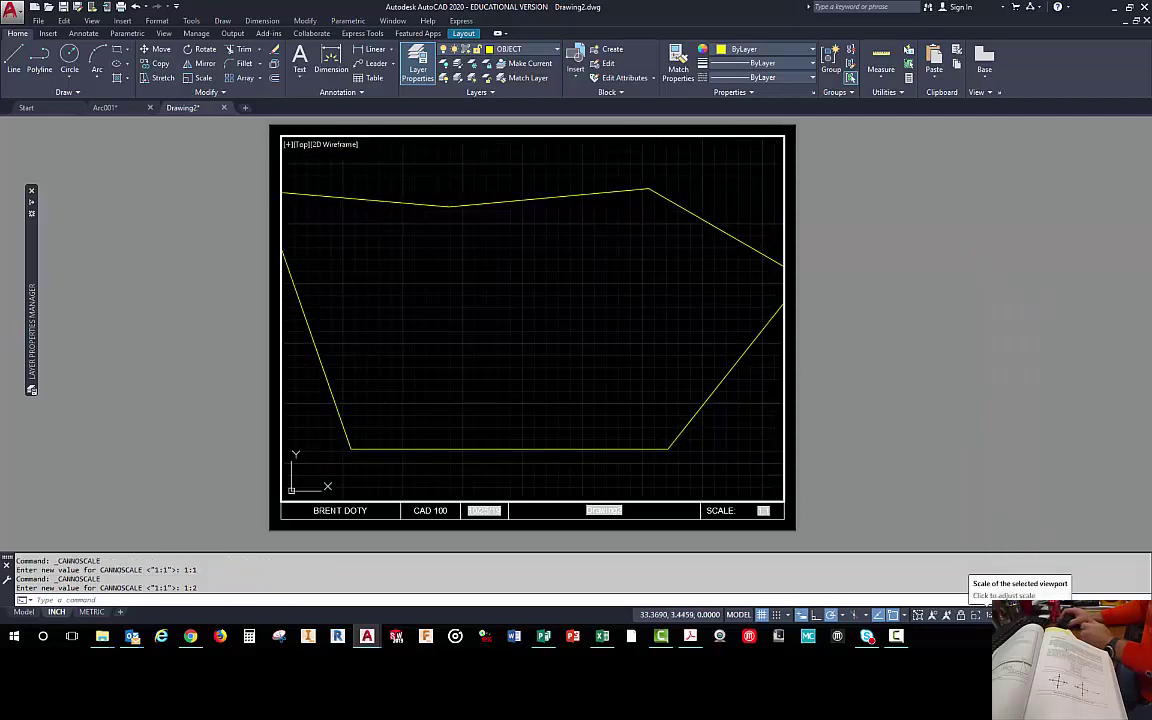
pyautogui.click(998, 615)
pyautogui.click(981, 299)
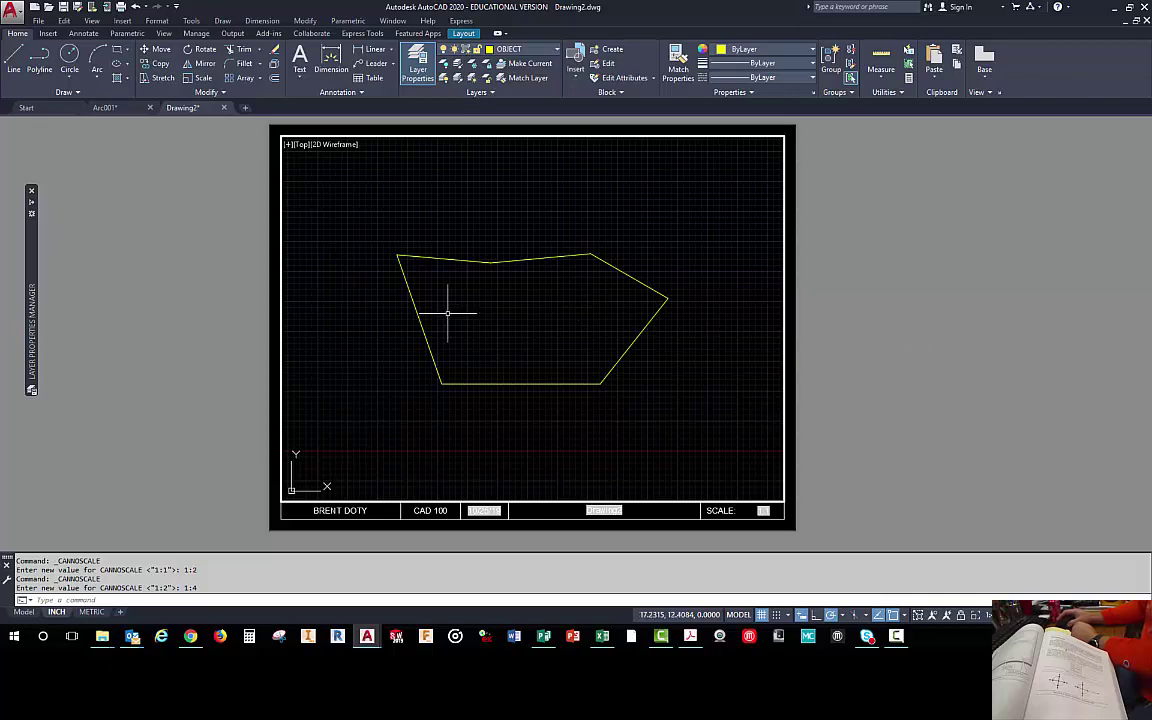
pyautogui.moveTo(506, 310)
pyautogui.mouseDown(button='middle')
pyautogui.moveTo(478, 319)
pyautogui.moveTo(537, 288)
pyautogui.moveTo(524, 316)
pyautogui.moveTo(501, 302)
pyautogui.mouseUp(button='middle')
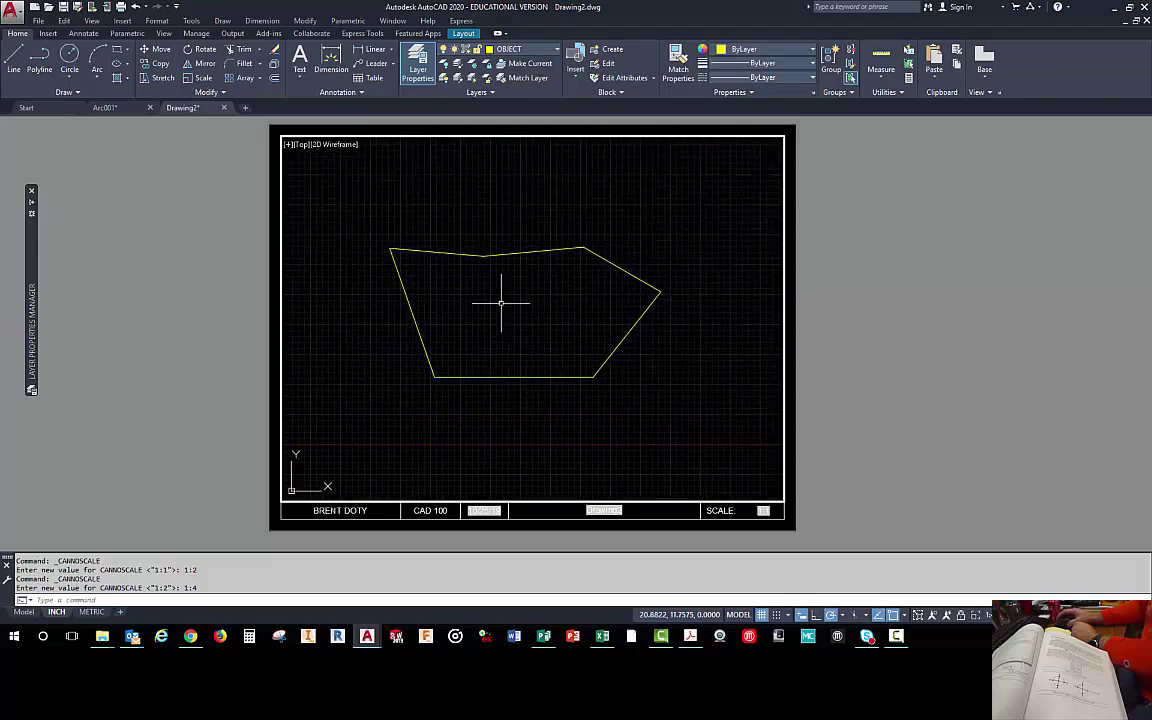
# - Zoom within the viewport to change its scale, reset the scale to 1:4, and return to paper space
pyautogui.scroll(-2, 505, 302)
pyautogui.scroll(4, 506, 302)
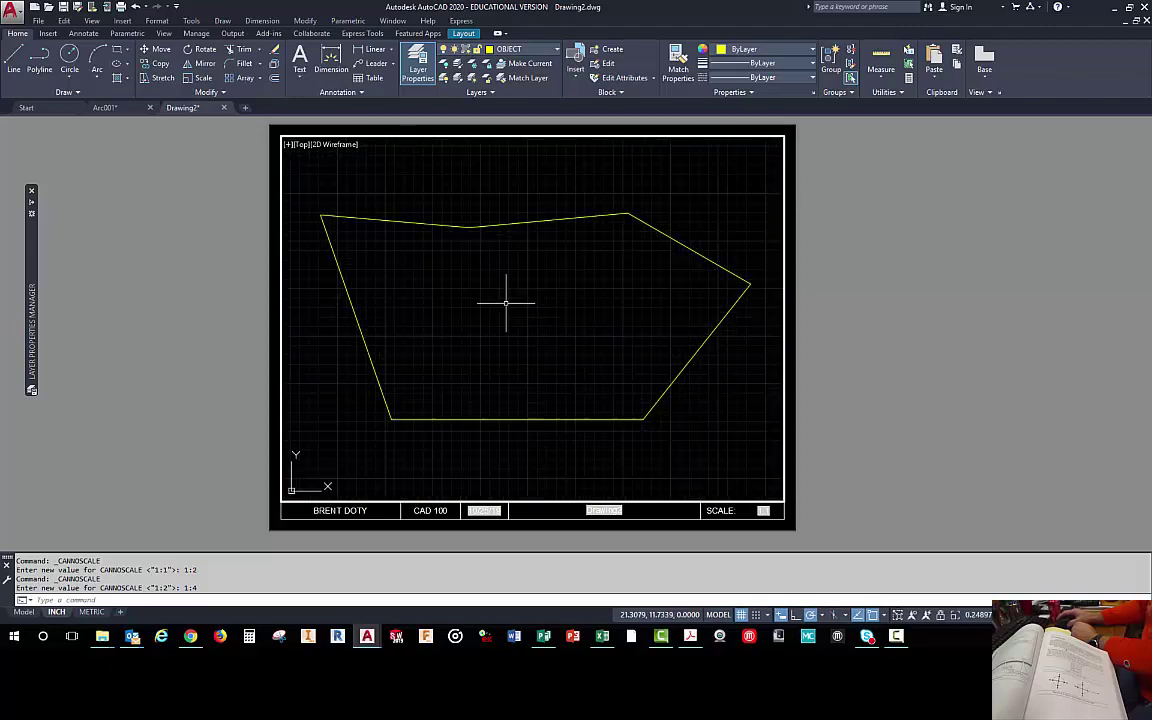
pyautogui.scroll(-1, 508, 303)
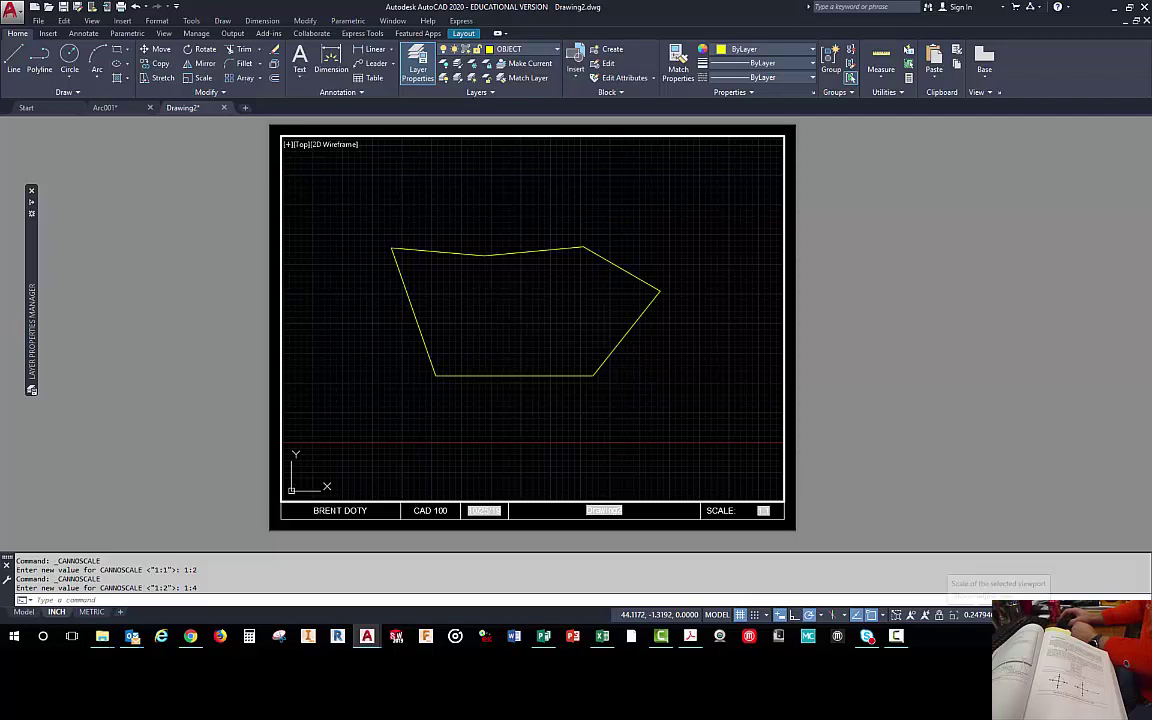
pyautogui.click(980, 614)
pyautogui.click(957, 305)
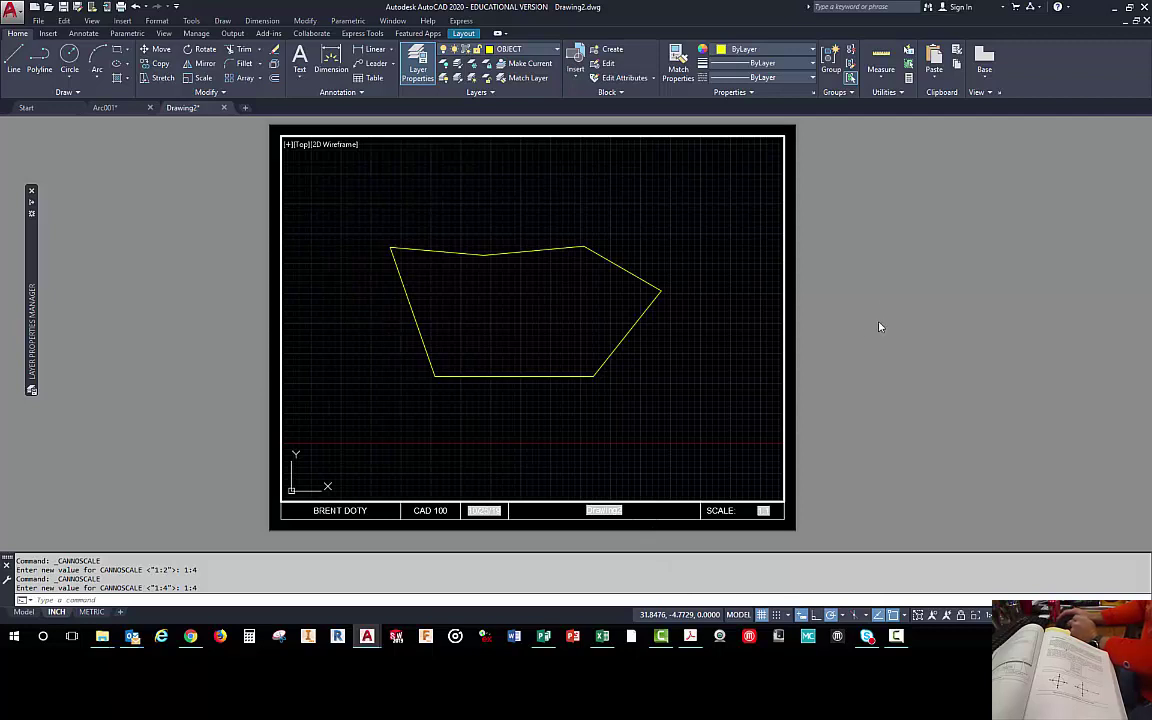
pyautogui.click(738, 615)
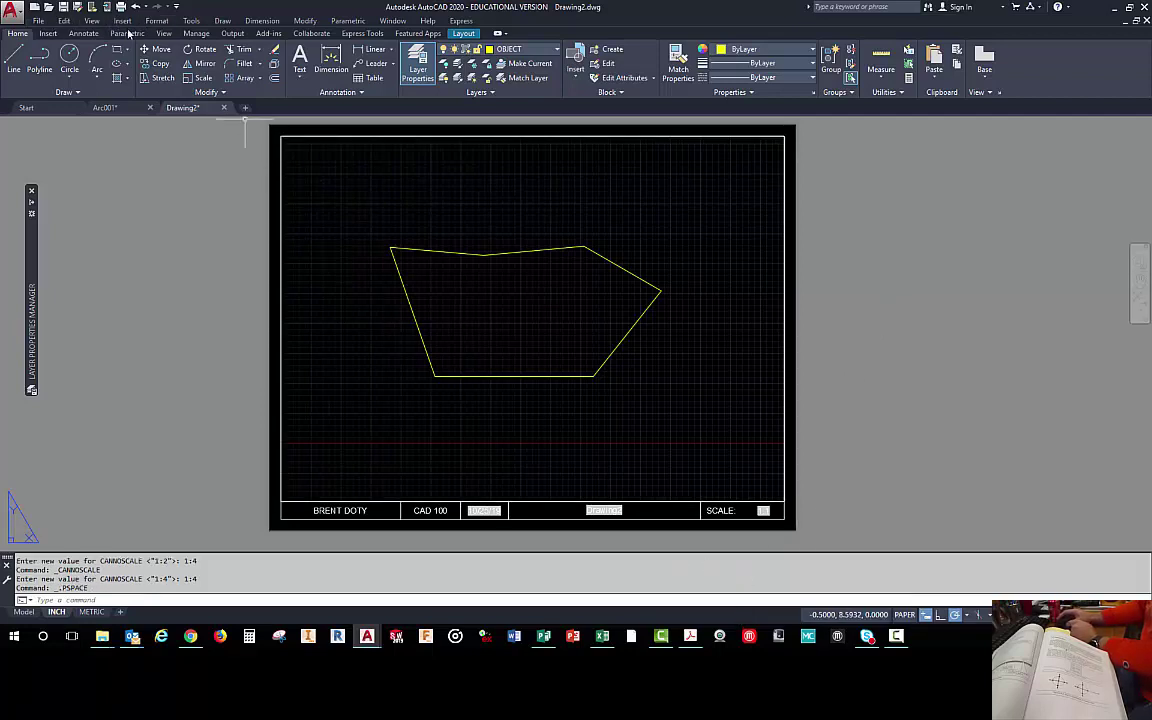
# - Update the fields in the INCH layout's title block by selecting the whole title block with a window
pyautogui.click(48, 34)
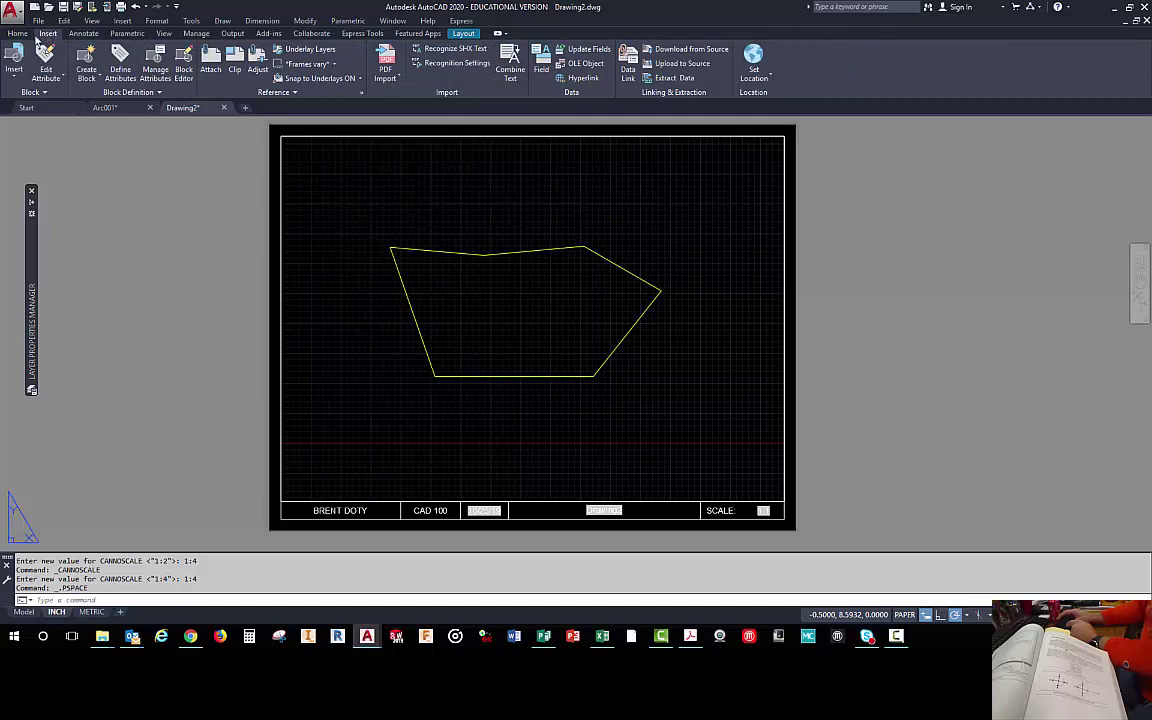
pyautogui.click(592, 52)
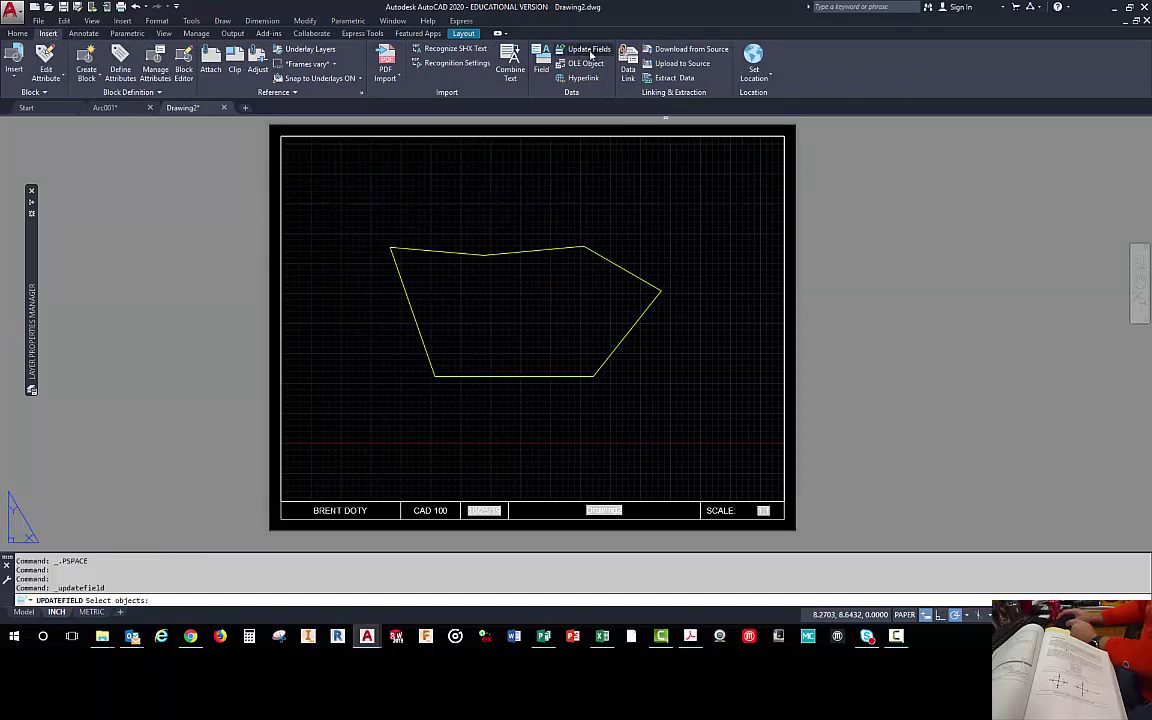
pyautogui.click(212, 425)
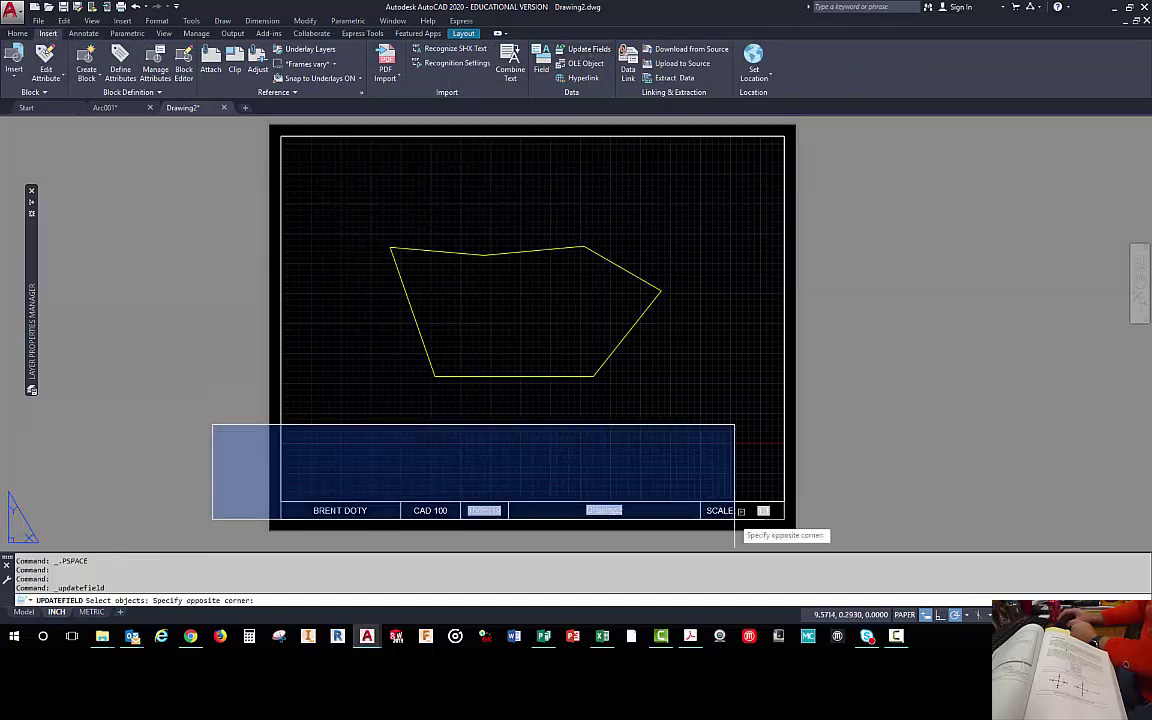
pyautogui.click(860, 533)
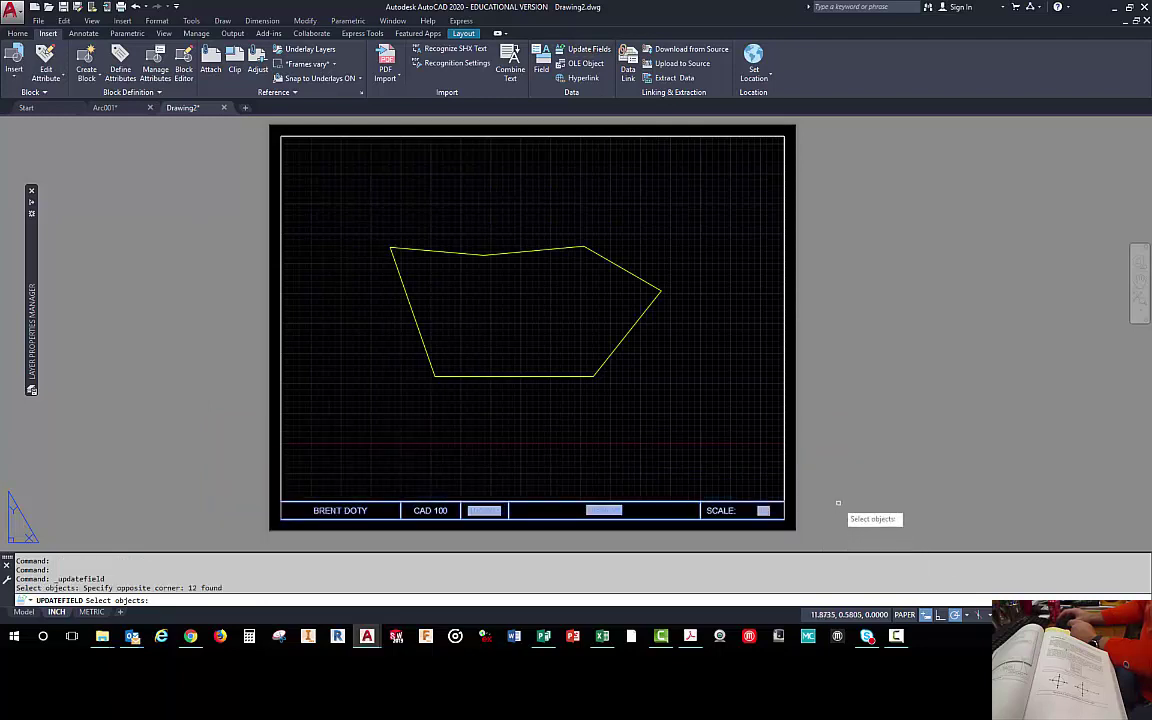
pyautogui.press('Return')
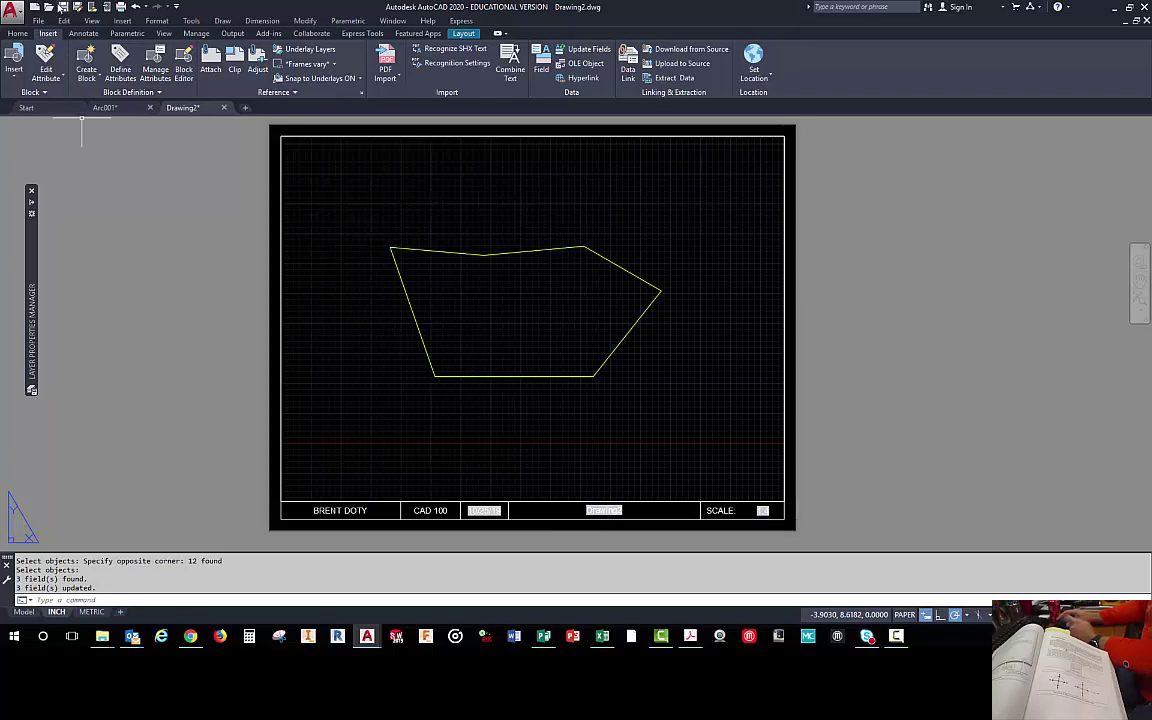
# - Save the drawing as TEST1-102519 in the KCTCS-FS-19-20-4194 folder in AutoCAD 2018 Drawing (*.dwg) format
pyautogui.click(62, 6)
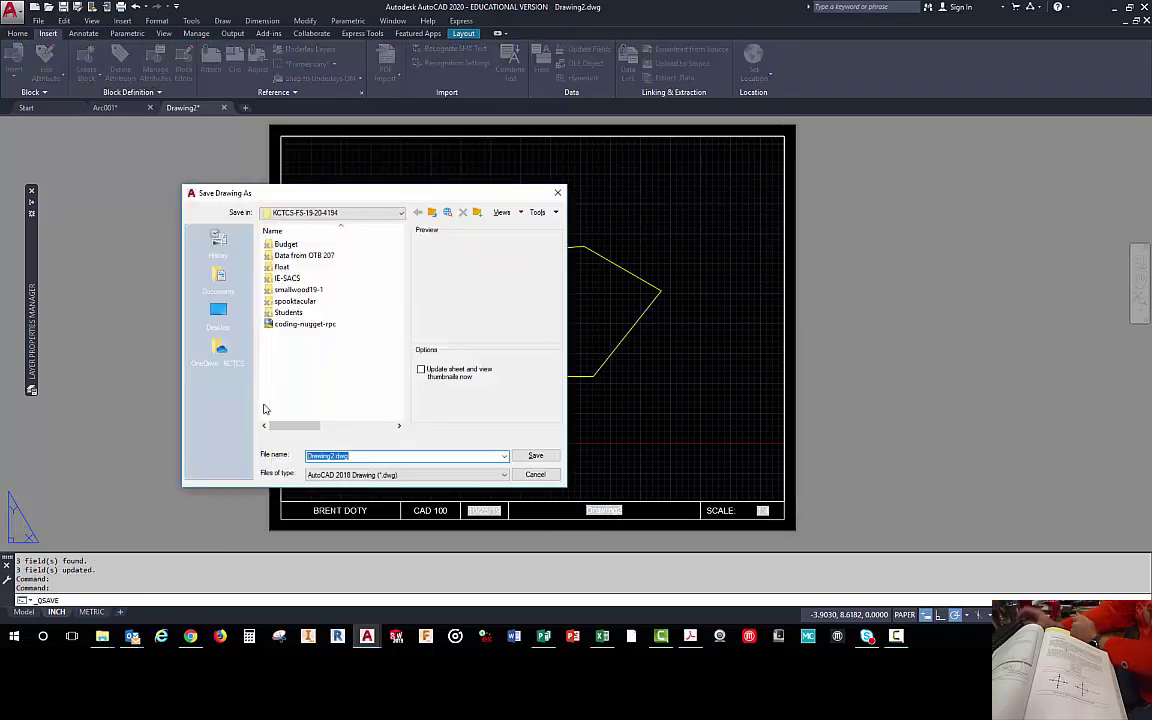
pyautogui.write('TEST1')
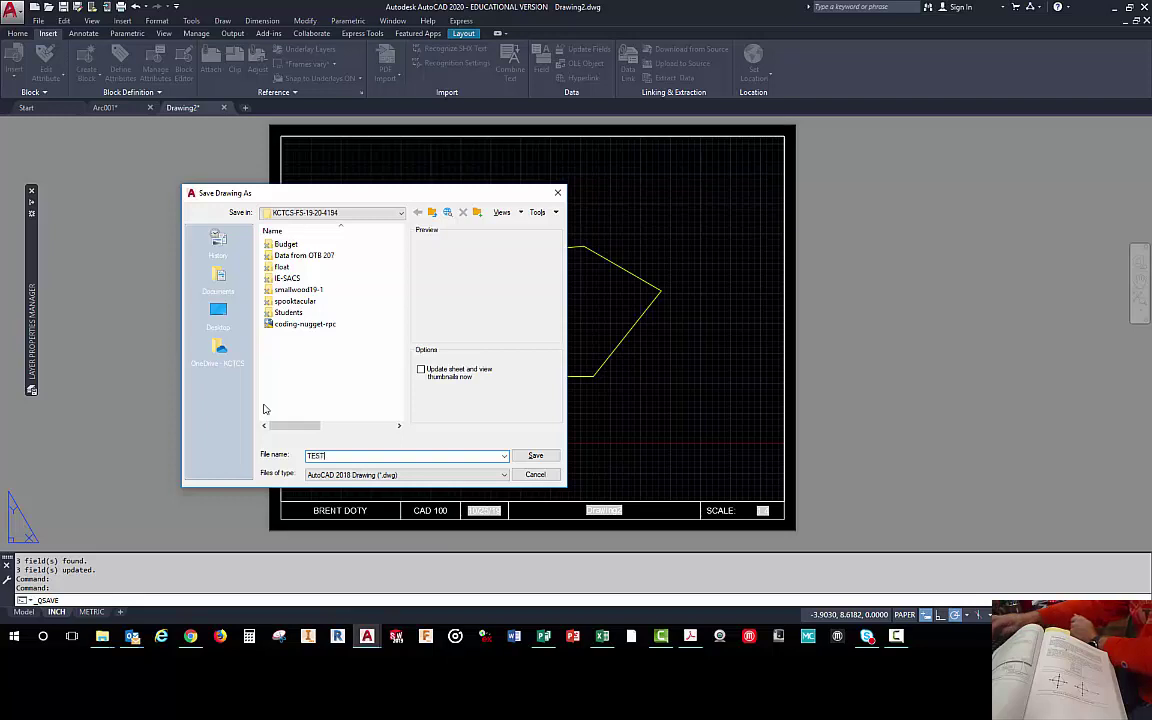
pyautogui.write('-1')
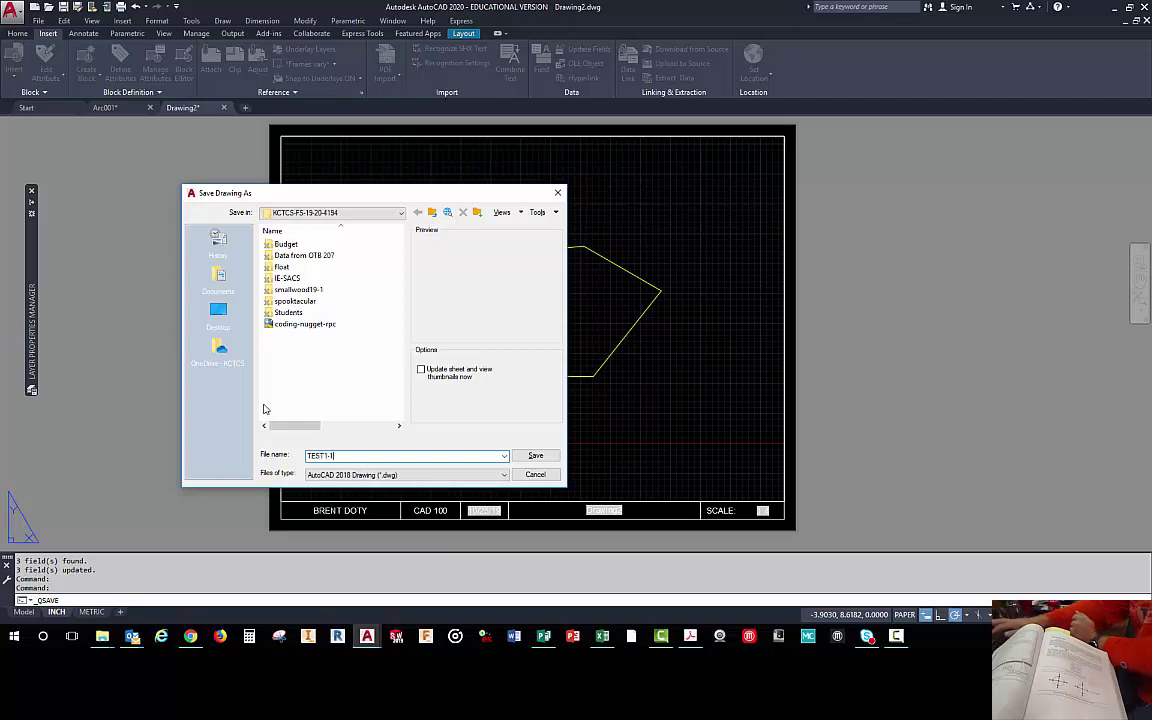
pyautogui.write('02519')
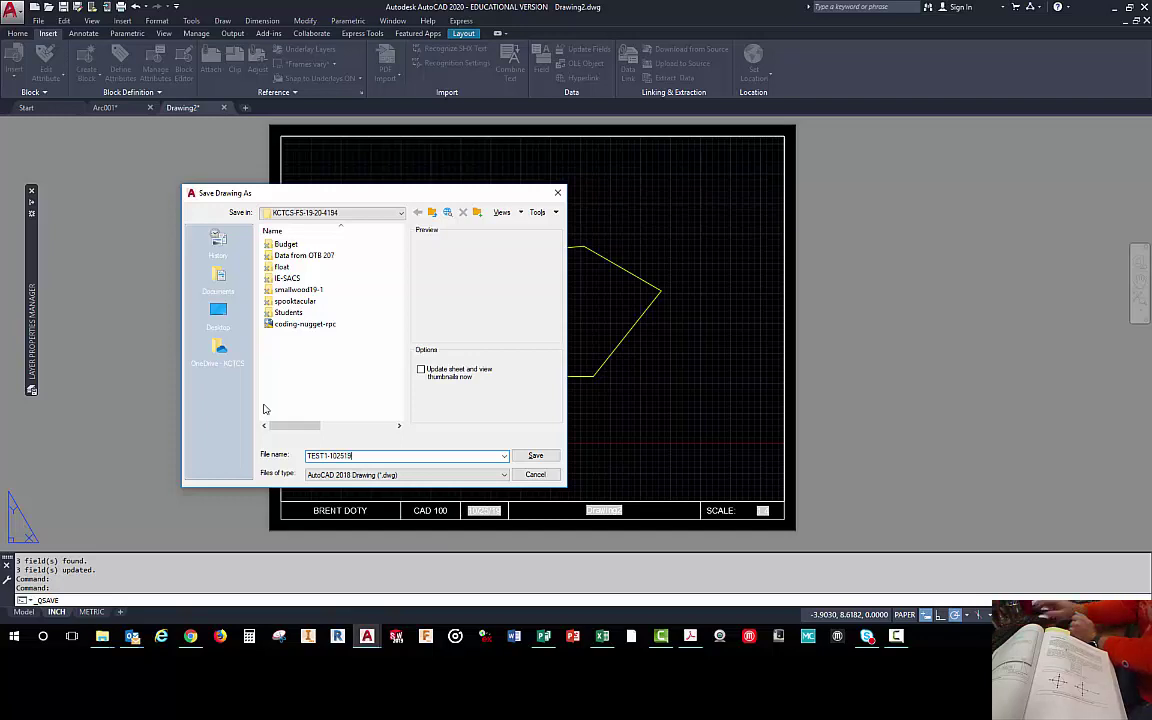
pyautogui.click(535, 455)
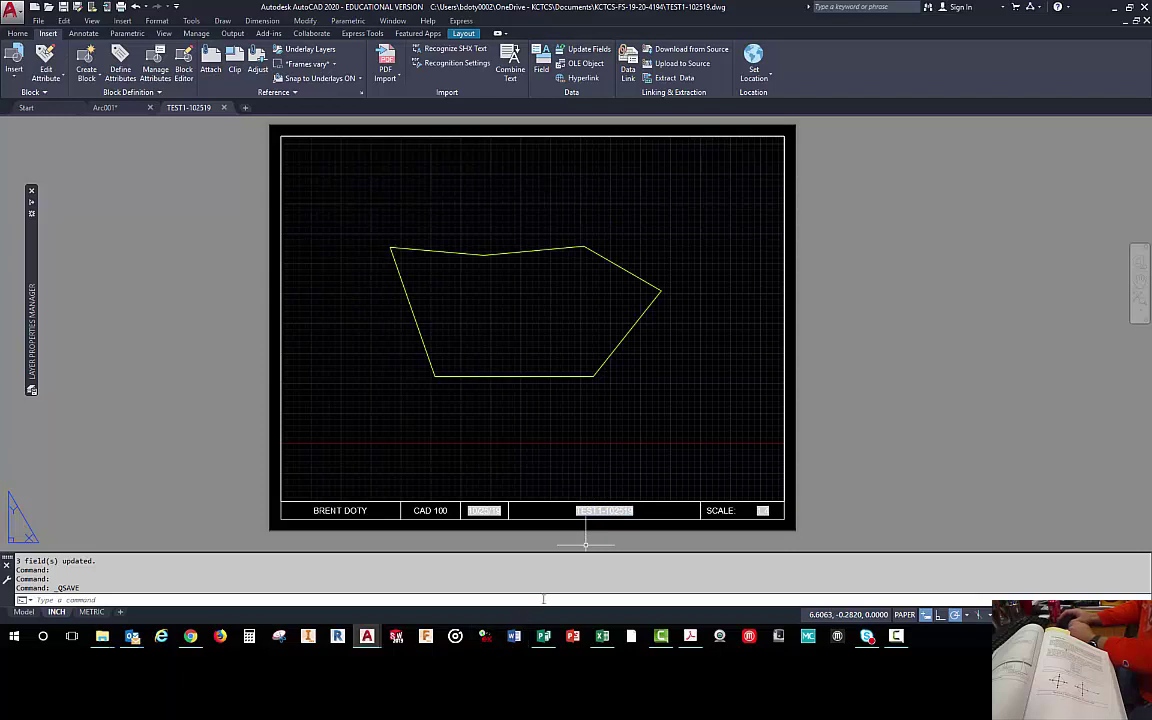